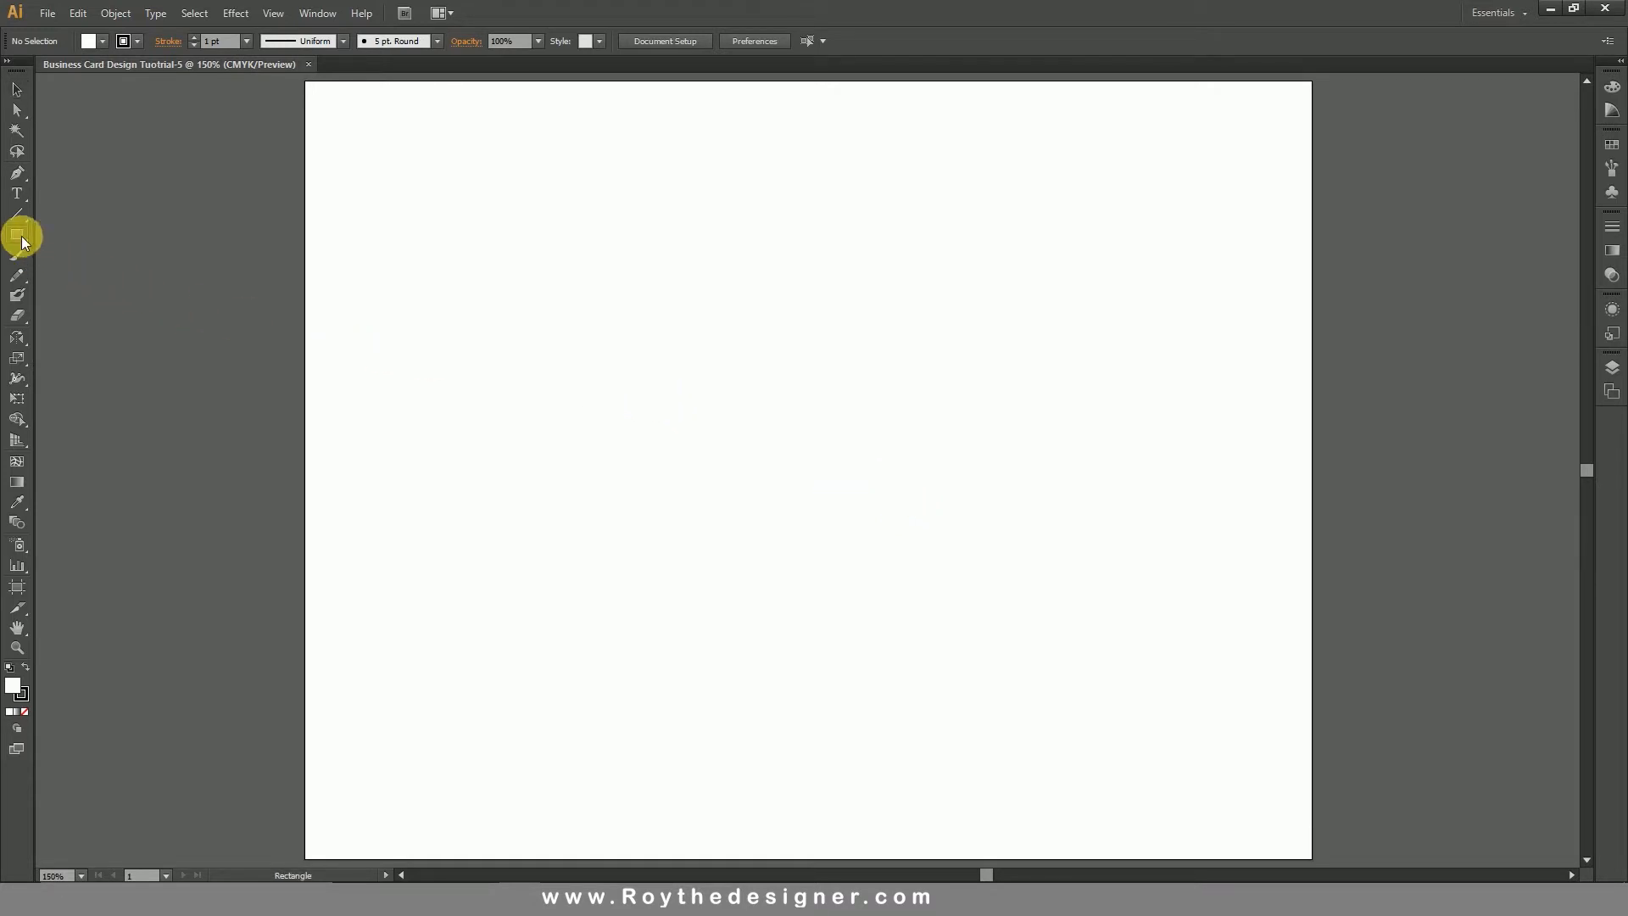
# - Create a 3.5 in by 2 in rectangle in the artboard's upper middle area and remove its fill
pyautogui.click(497, 312)
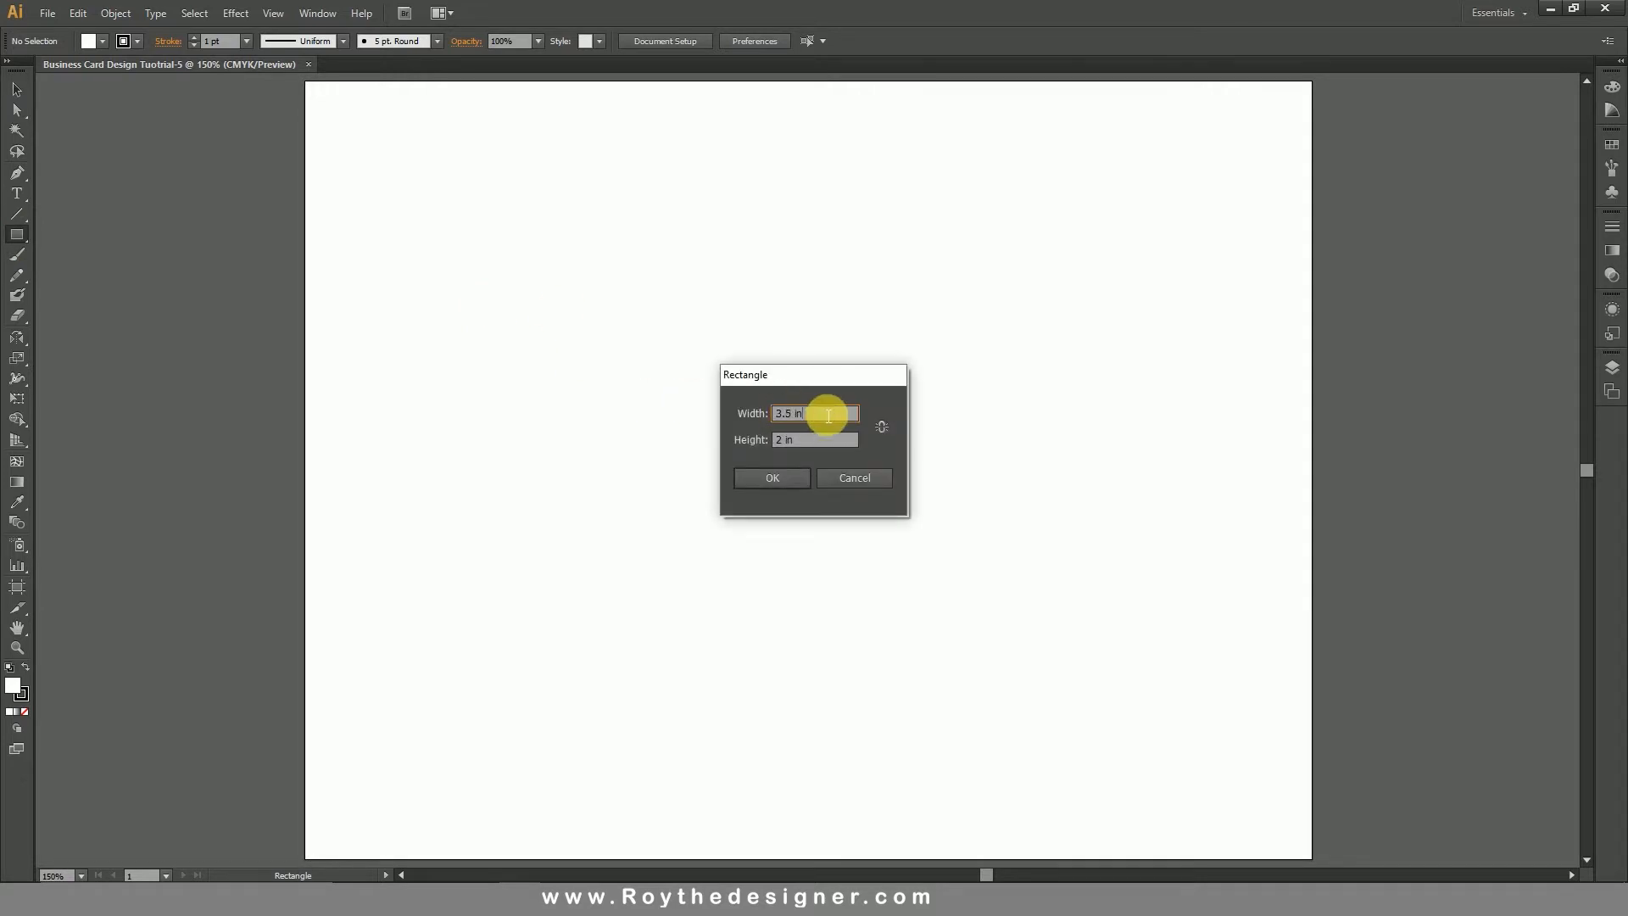
pyautogui.click(784, 441)
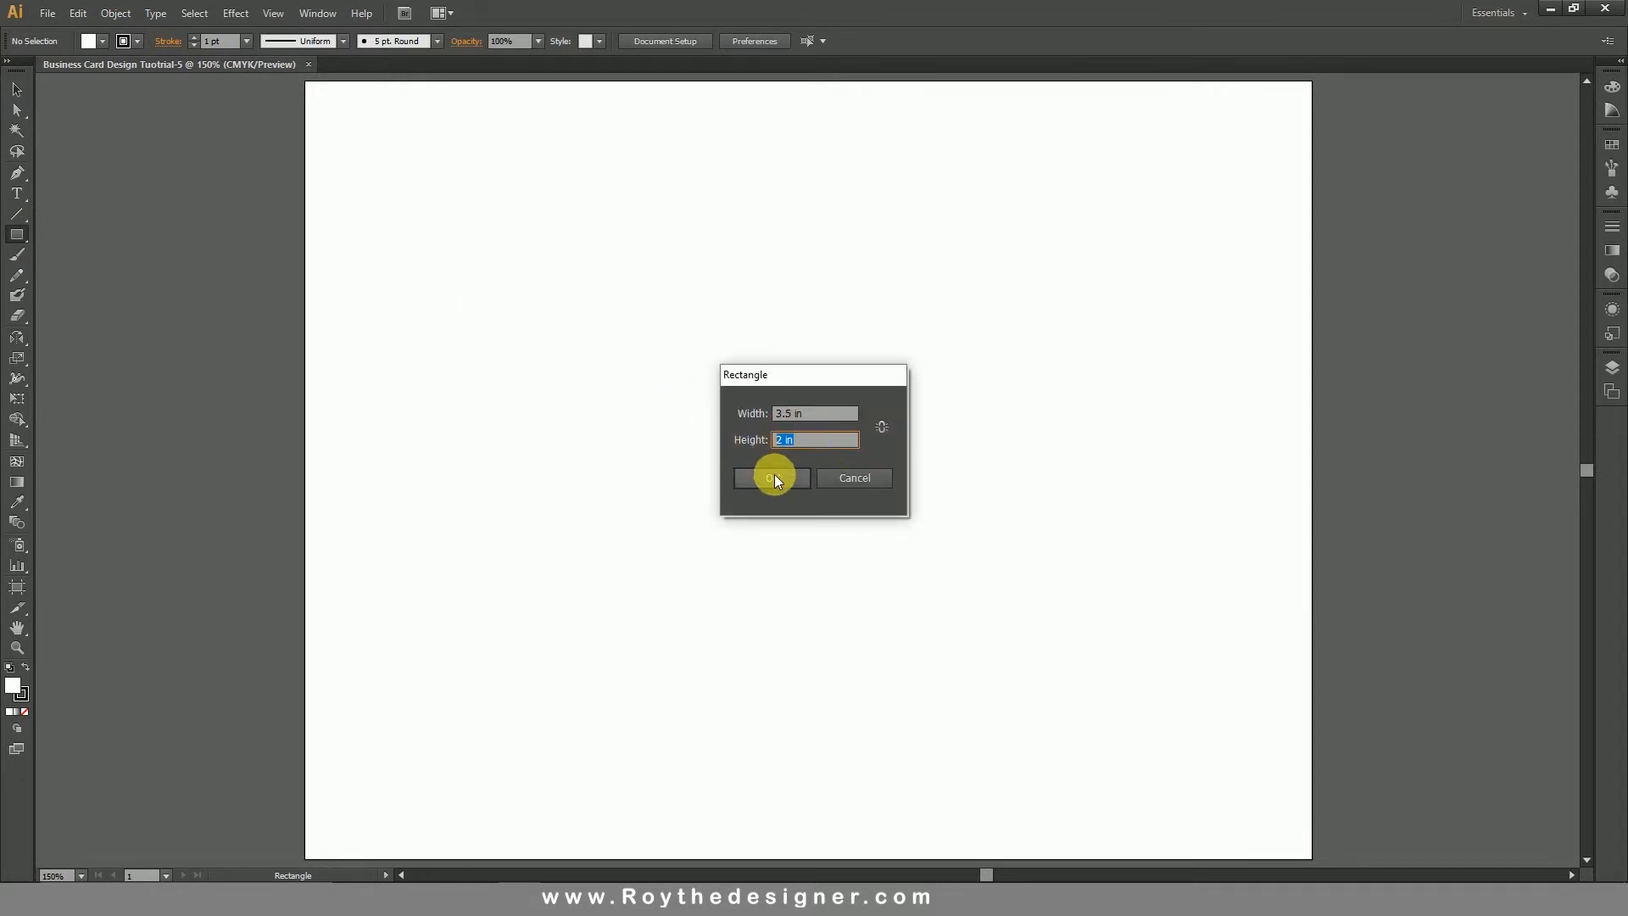
pyautogui.click(772, 478)
pyautogui.click(17, 89)
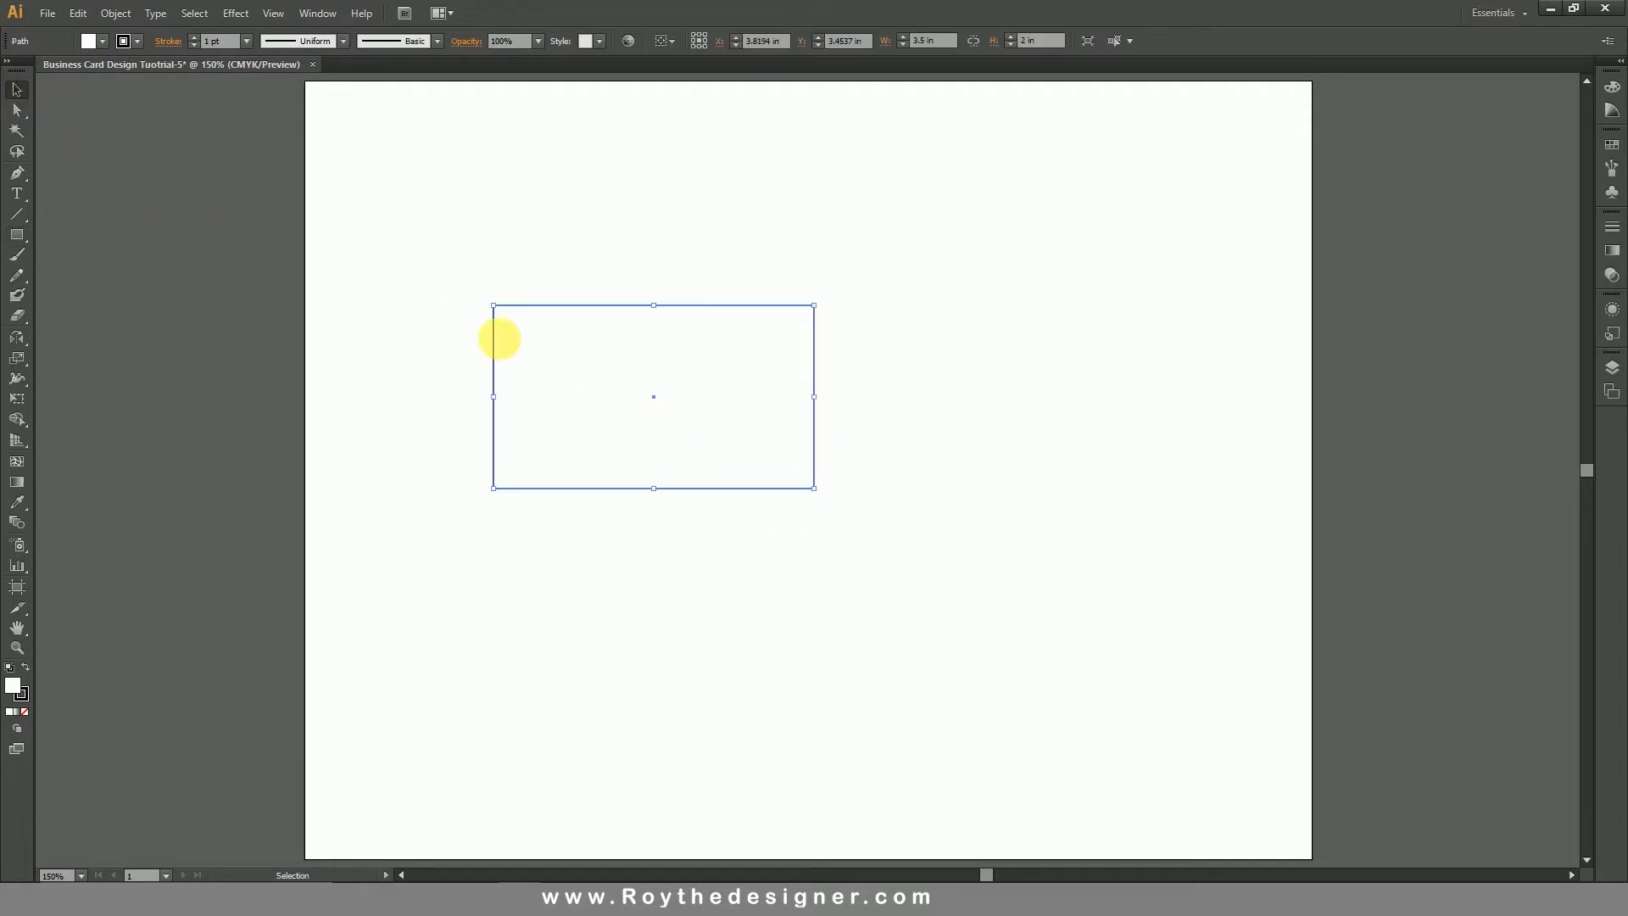
pyautogui.moveTo(653, 392); pyautogui.dragTo(705, 374)
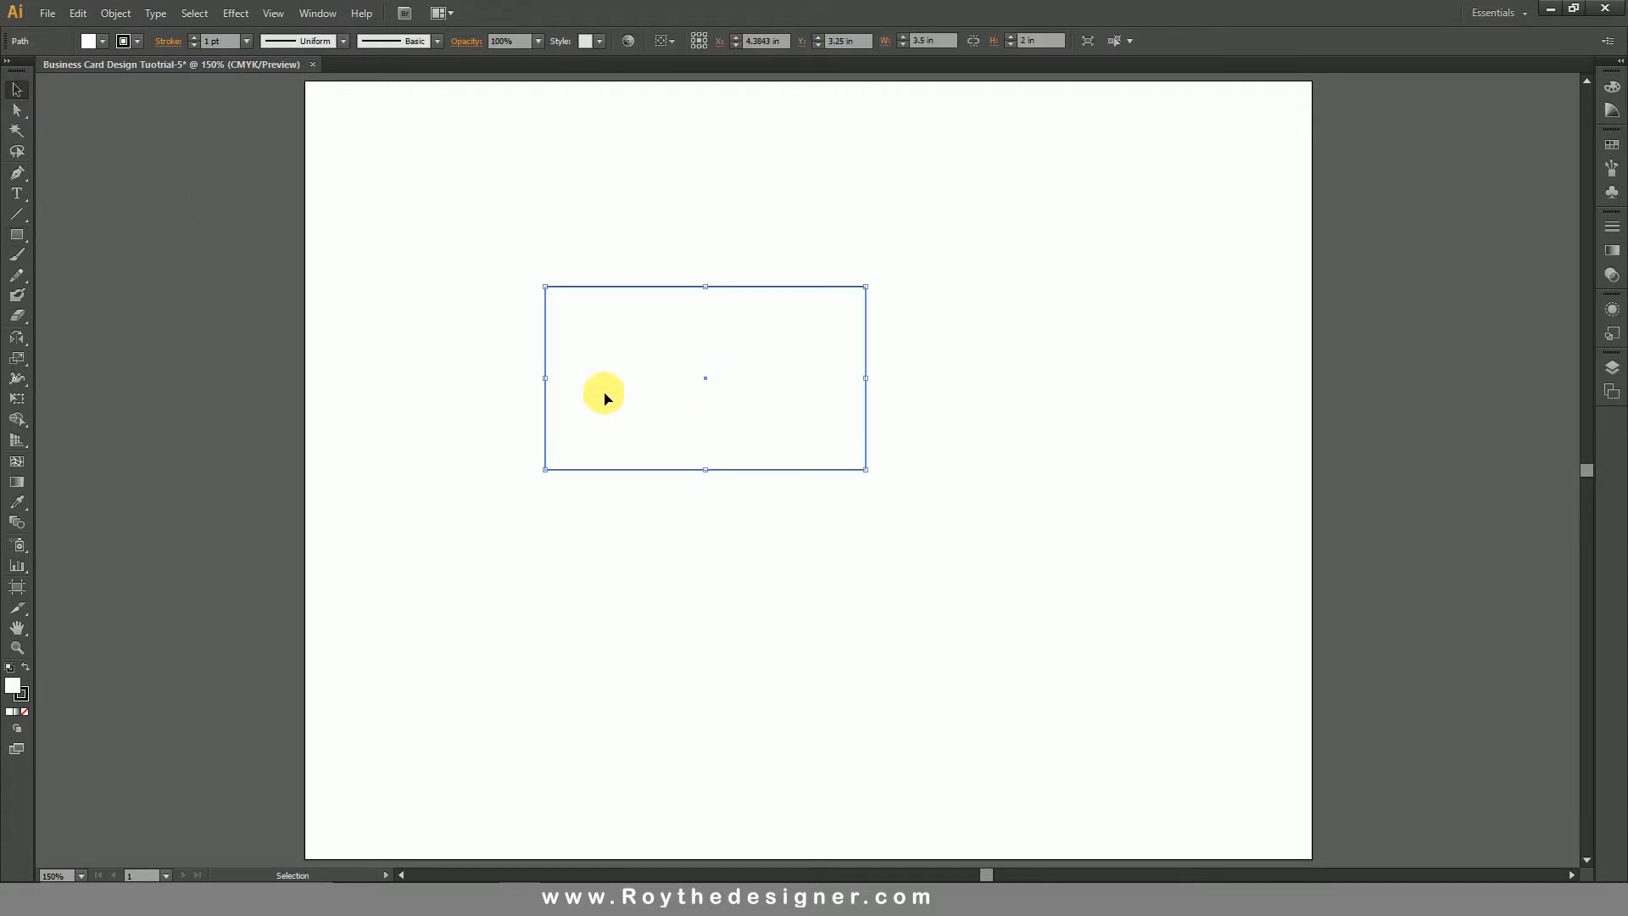
pyautogui.click(25, 713)
pyautogui.click(26, 696)
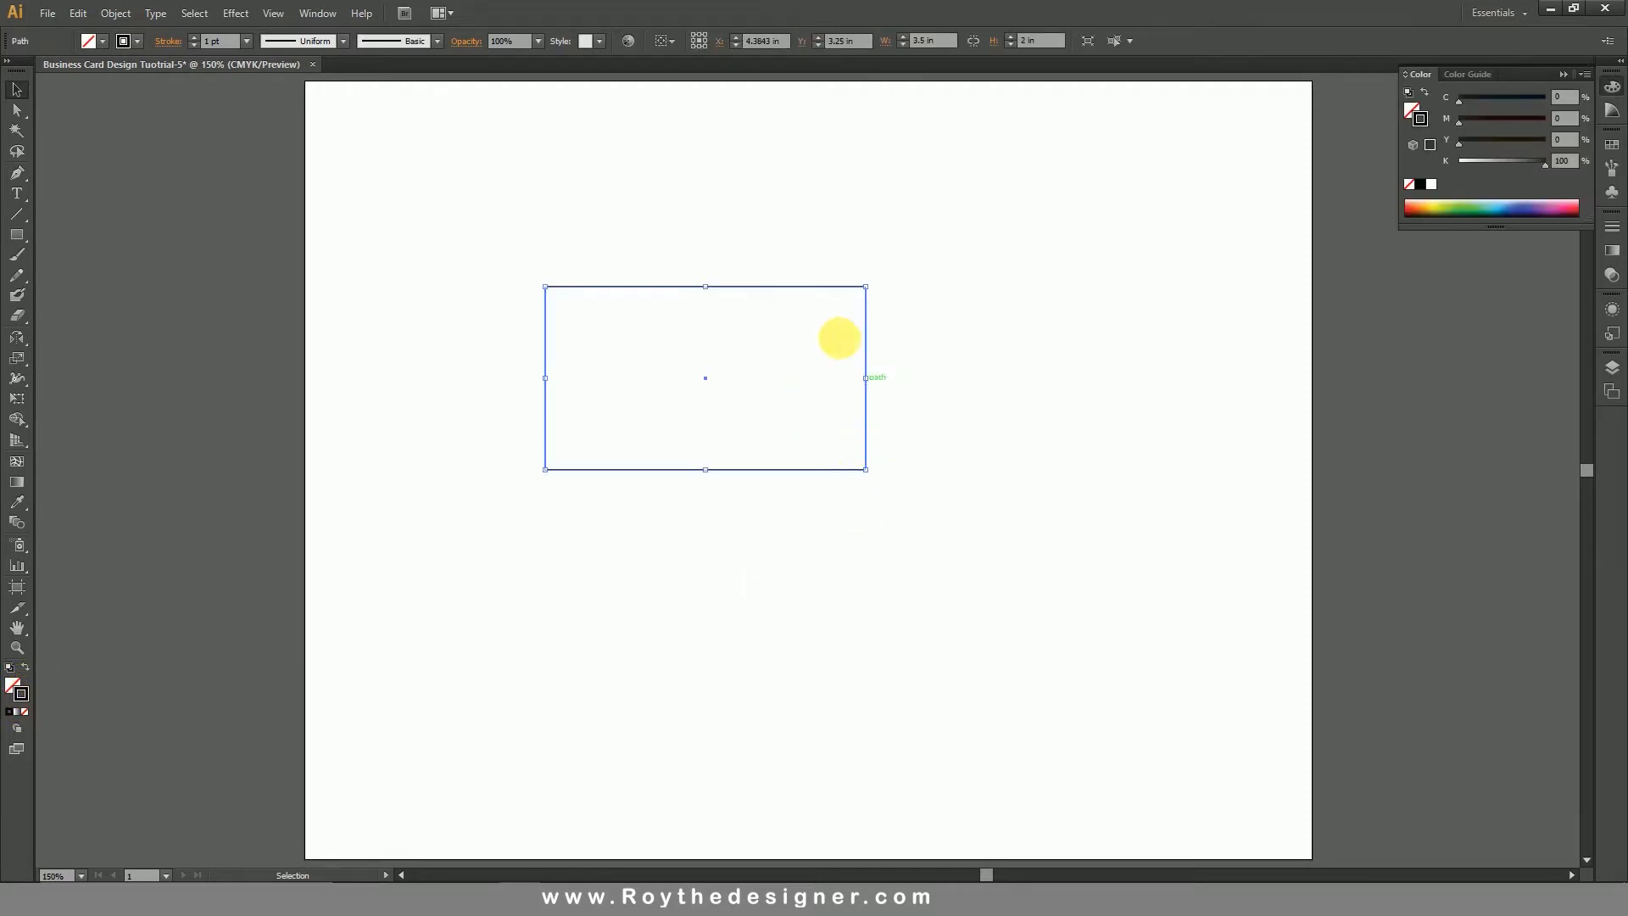
# - Paste a copy of the rectangle in front and narrow it from its left side to about 1.49 in wide
pyautogui.click(117, 14)
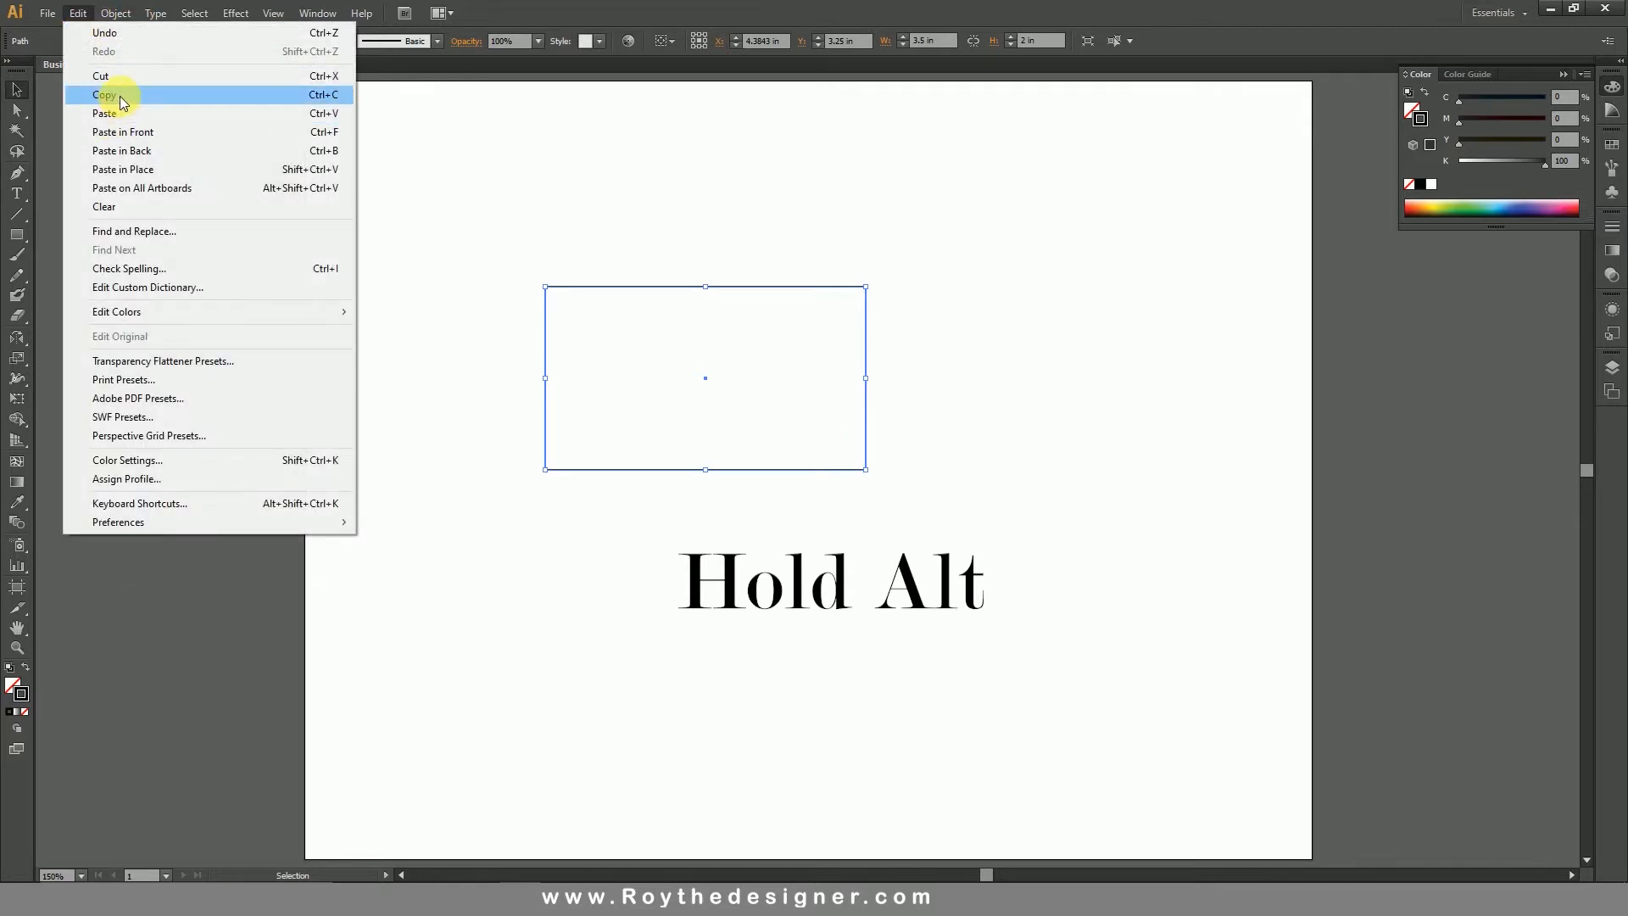
pyautogui.click(109, 95)
pyautogui.click(78, 14)
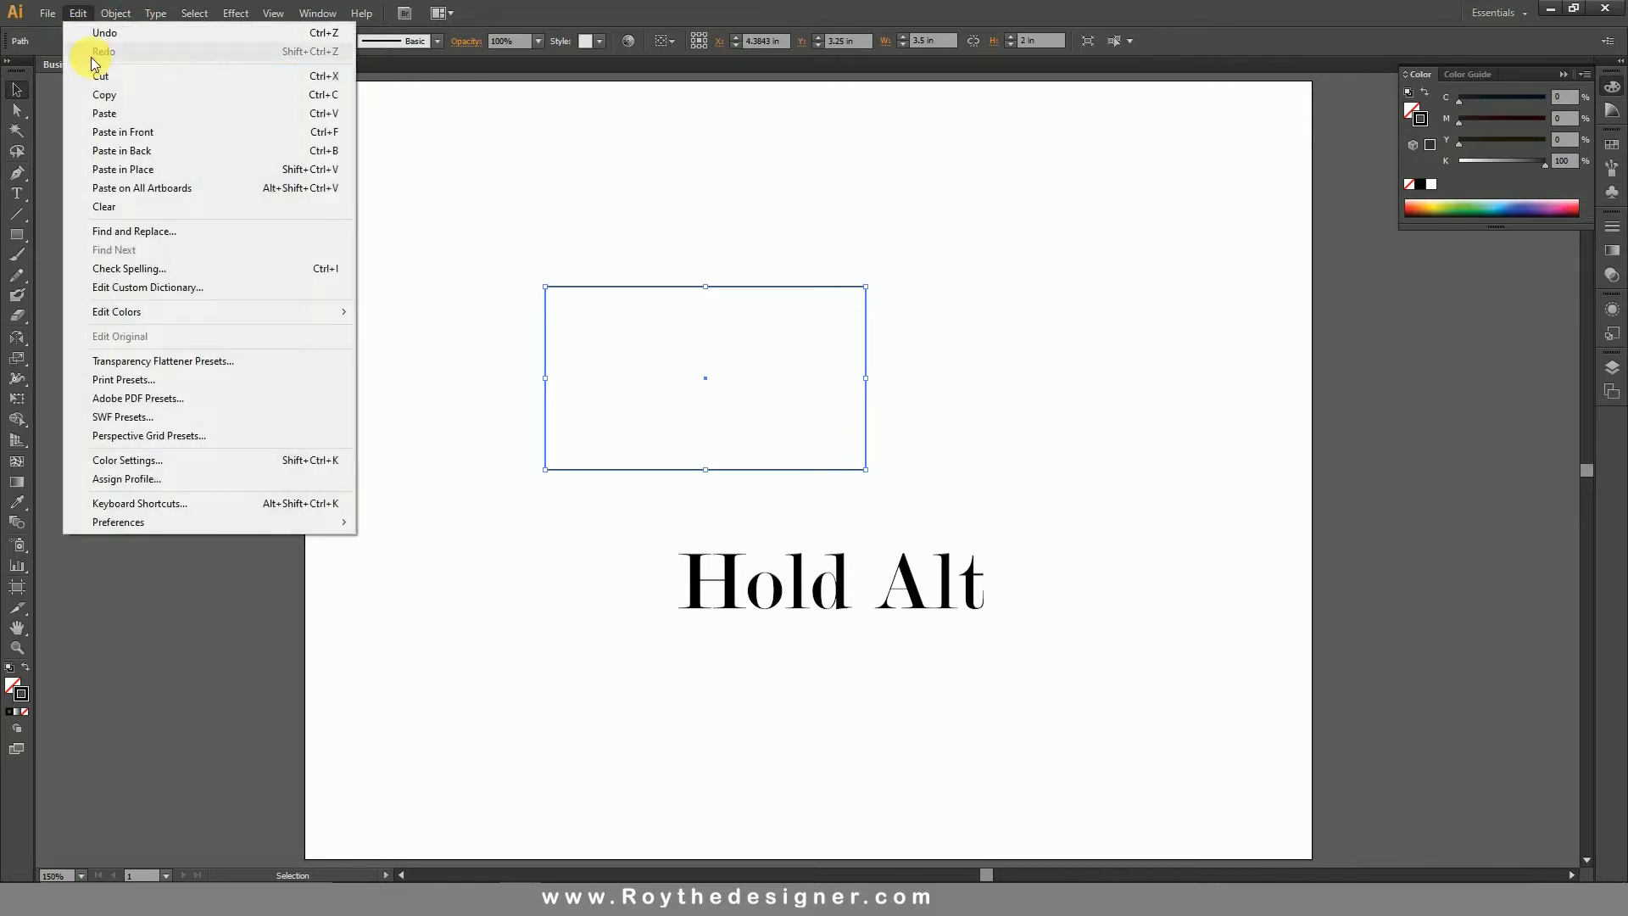
pyautogui.click(117, 134)
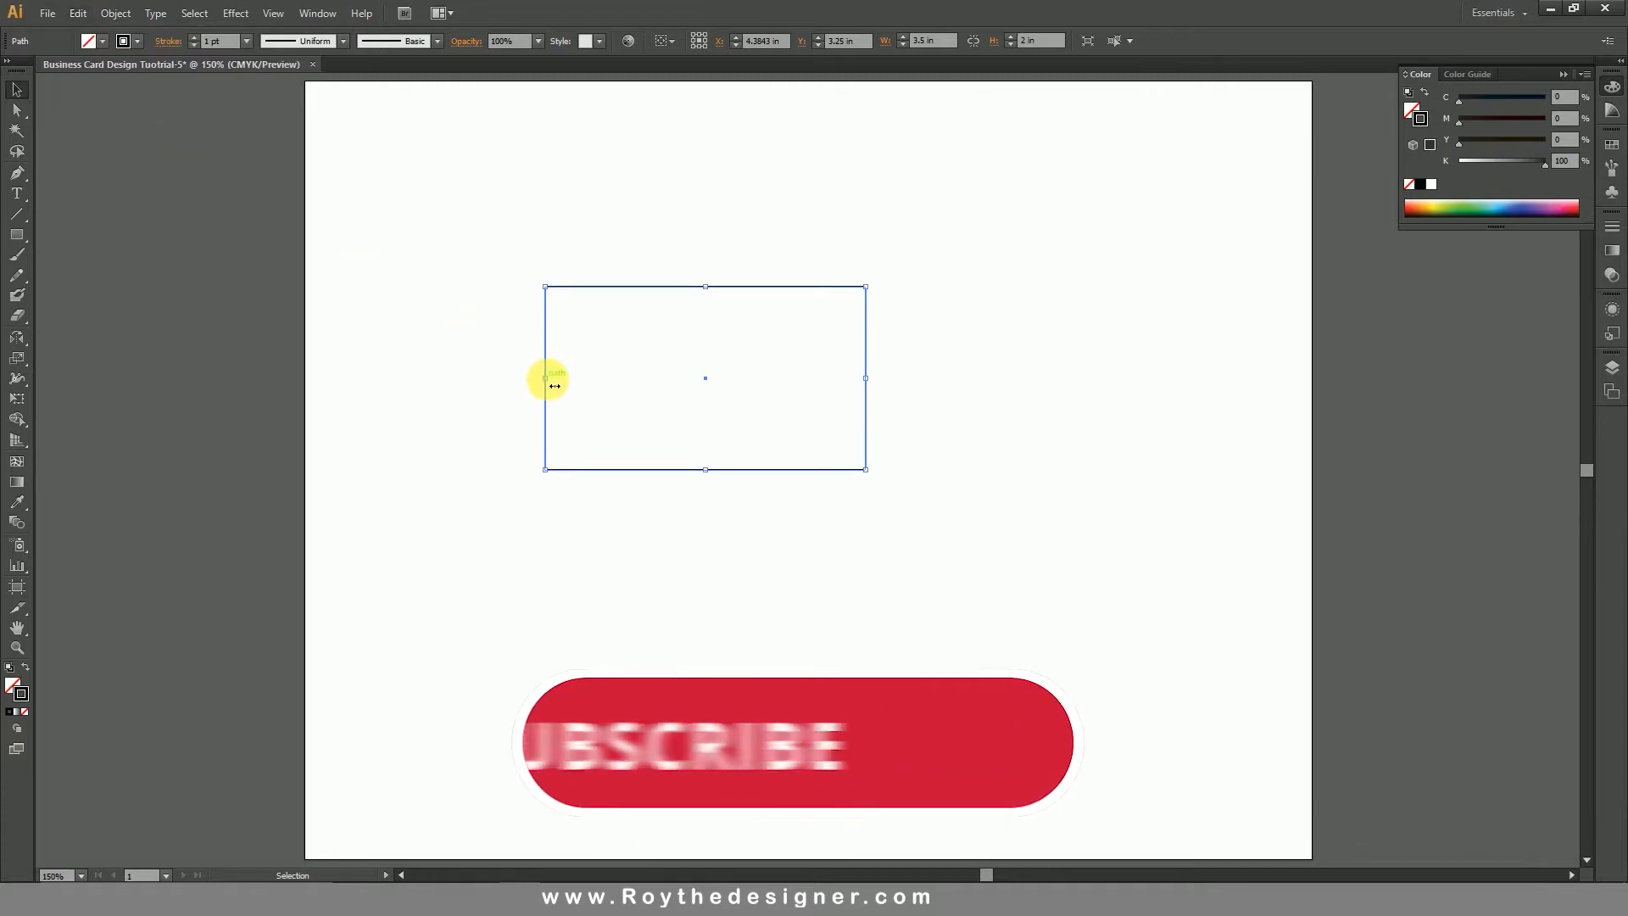
pyautogui.moveTo(543, 377); pyautogui.dragTo(729, 388)
pyautogui.hotkey('ctrl', 'z')
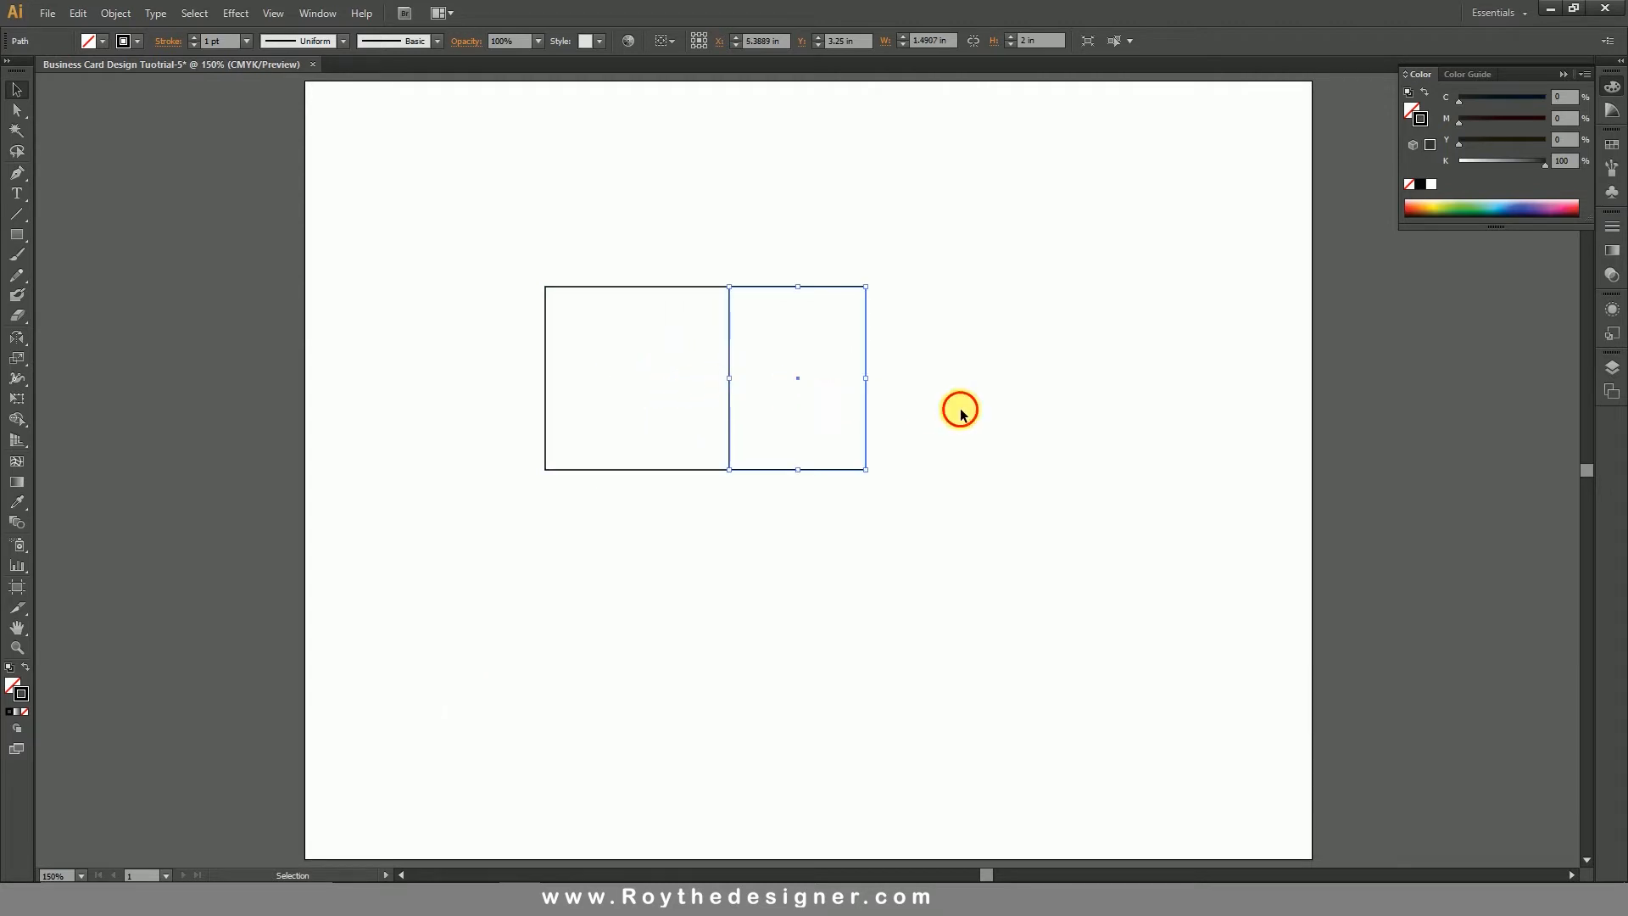
pyautogui.click(933, 404)
# - Draw a horizontal line about 0.4 in long with the Pen tool beside the card's right edge
pyautogui.press('z')
pyautogui.moveTo(799, 501); pyautogui.dragTo(1041, 656)
pyautogui.moveTo(1068, 481); pyautogui.dragTo(1023, 517)
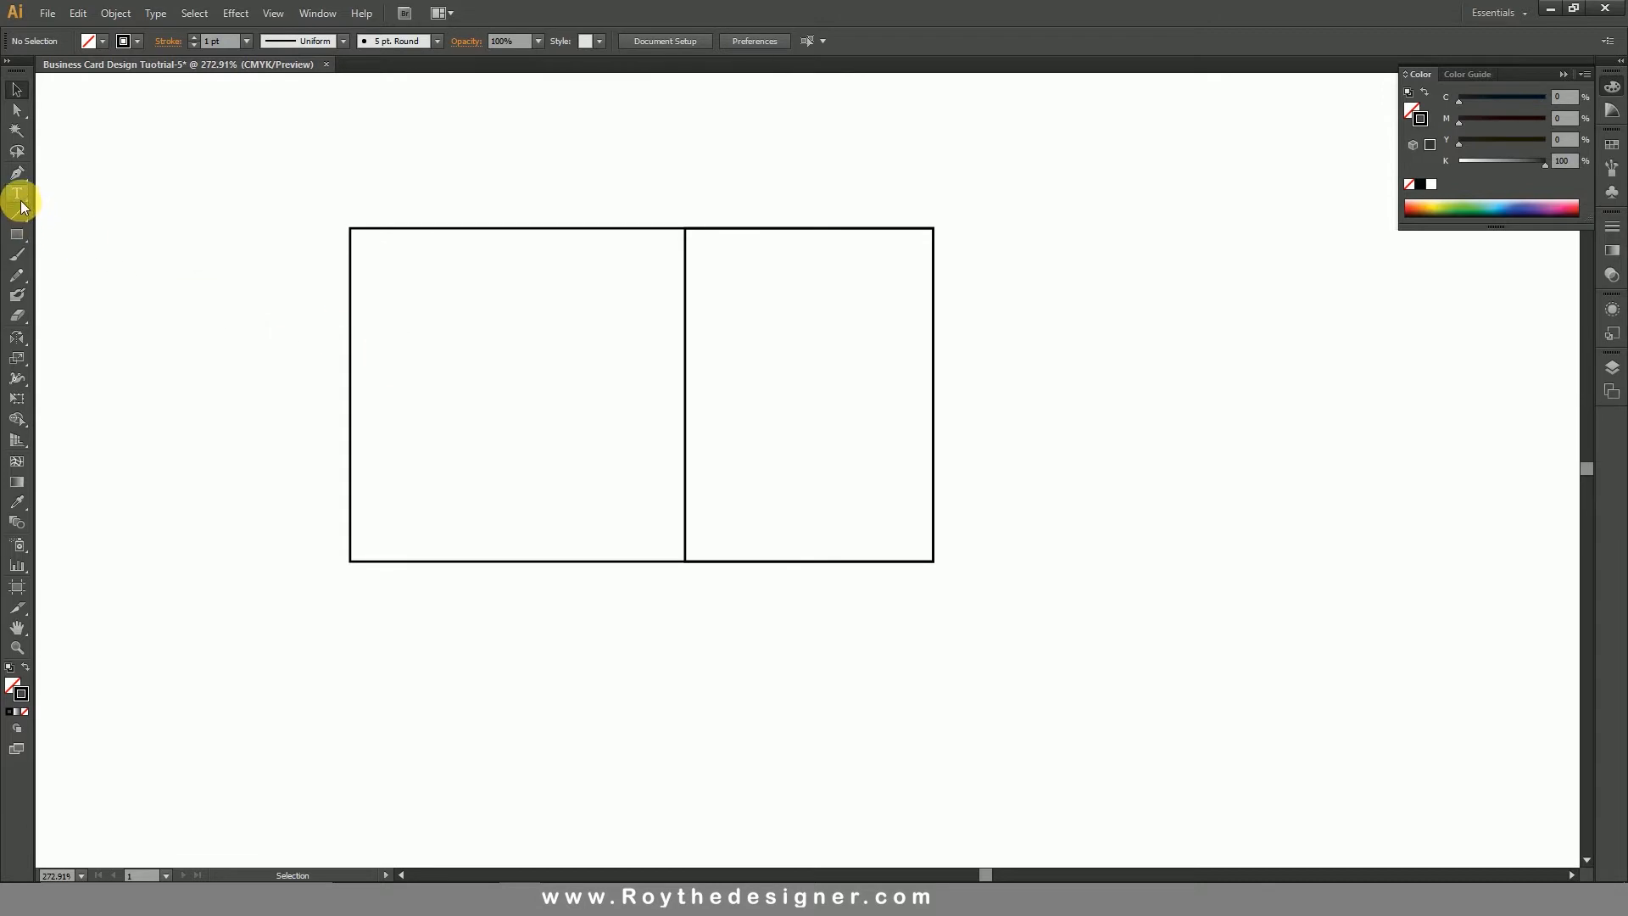
pyautogui.click(18, 175)
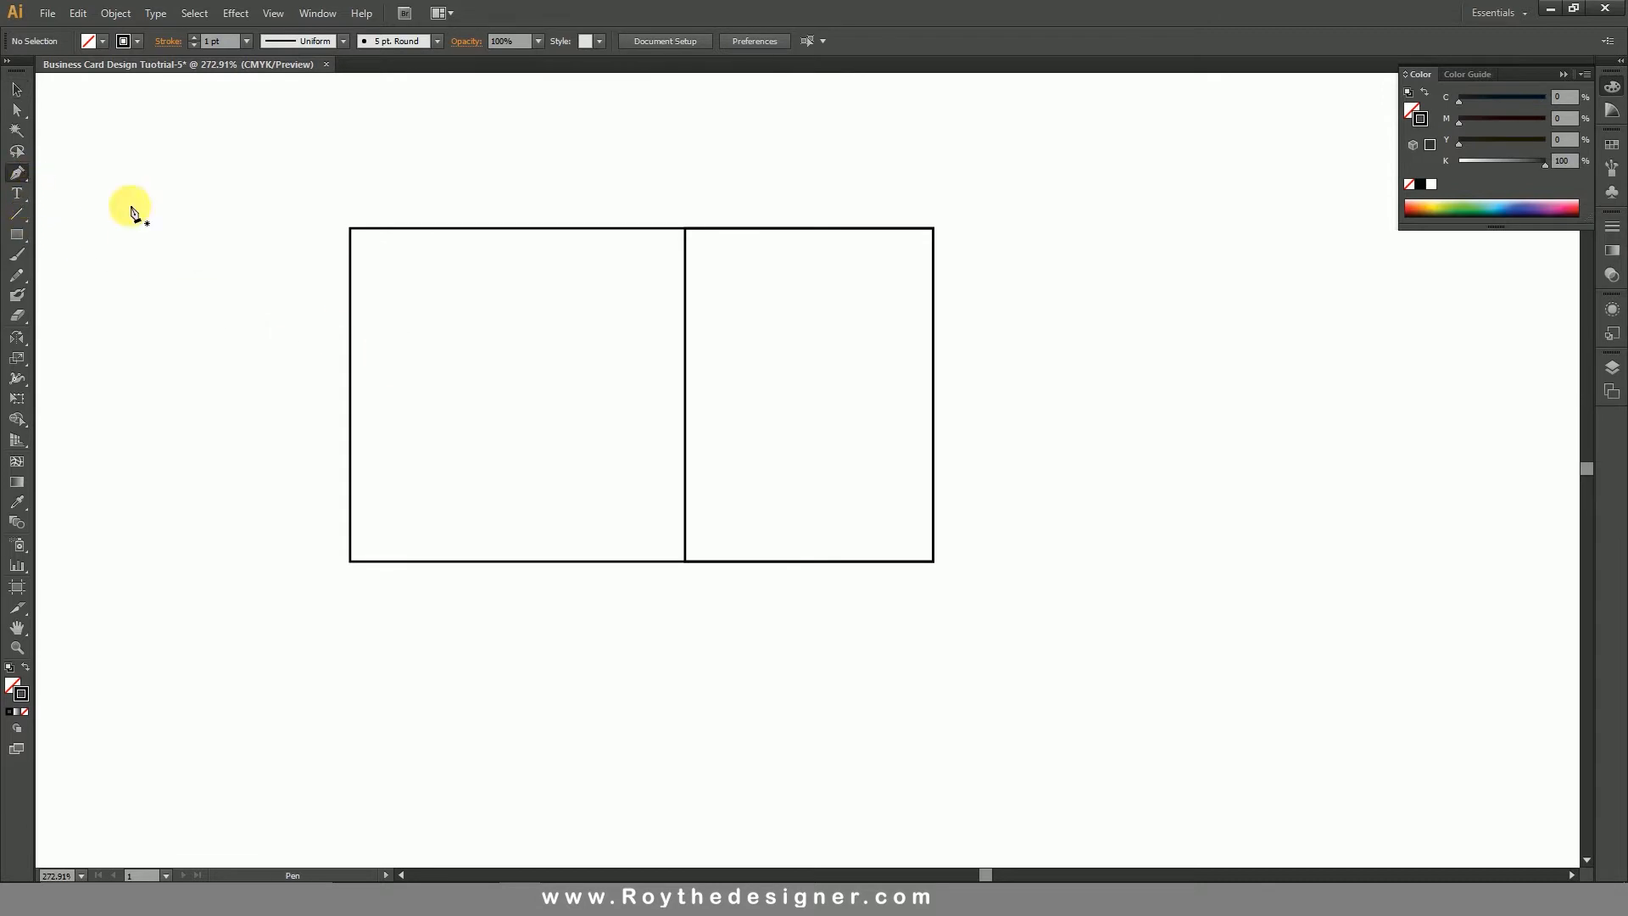
pyautogui.click(1061, 424)
pyautogui.click(1128, 424)
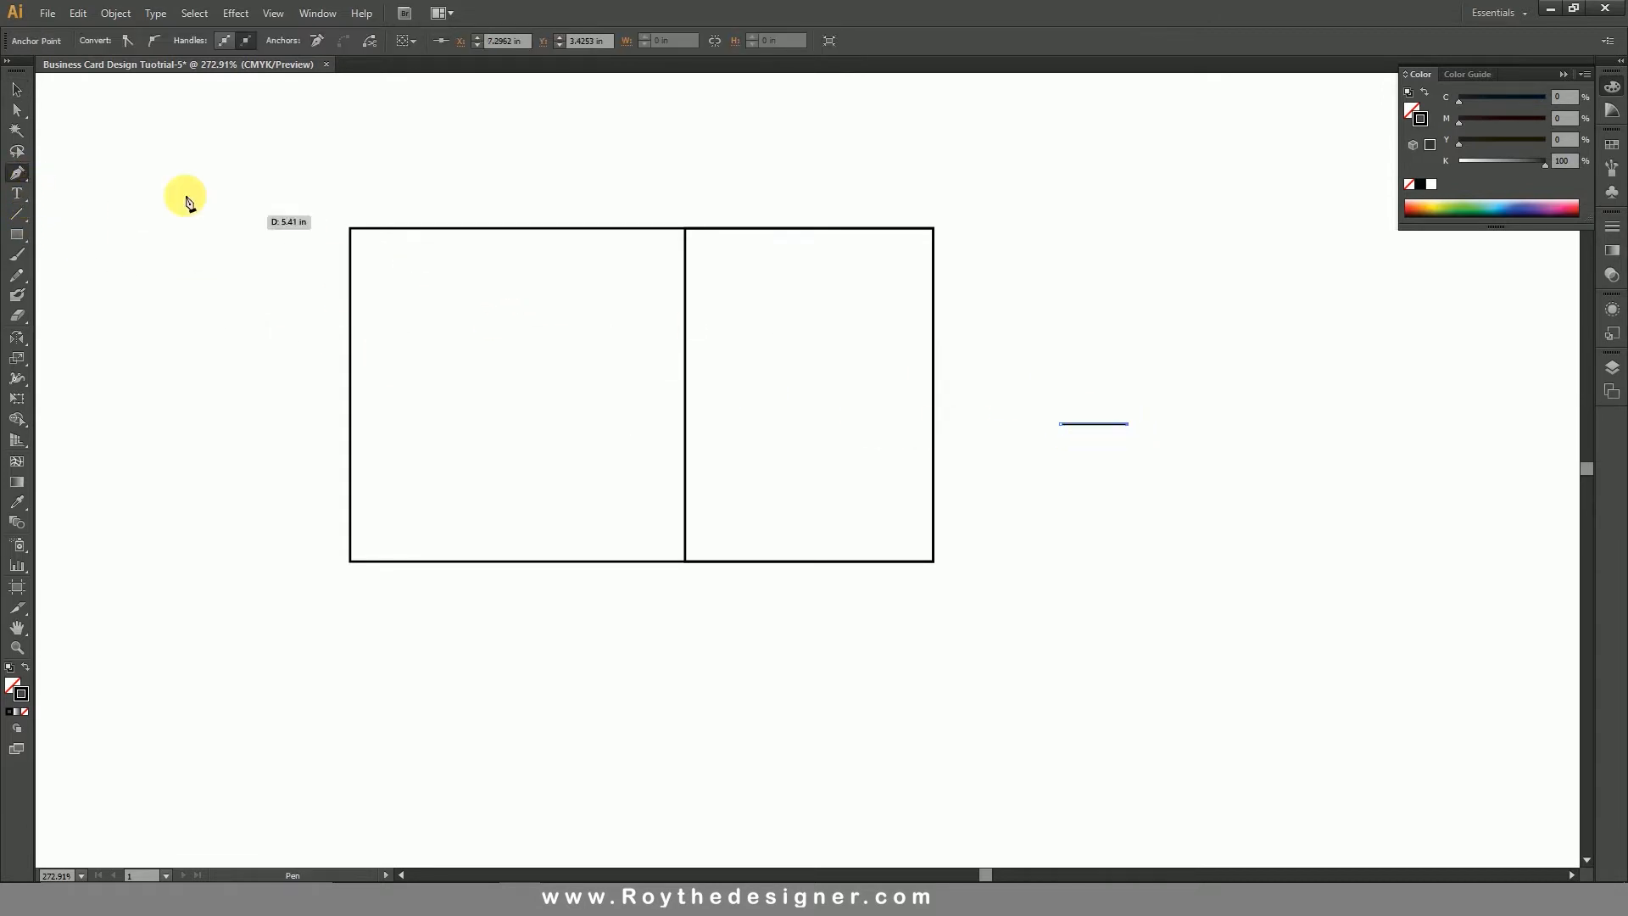
pyautogui.click(18, 90)
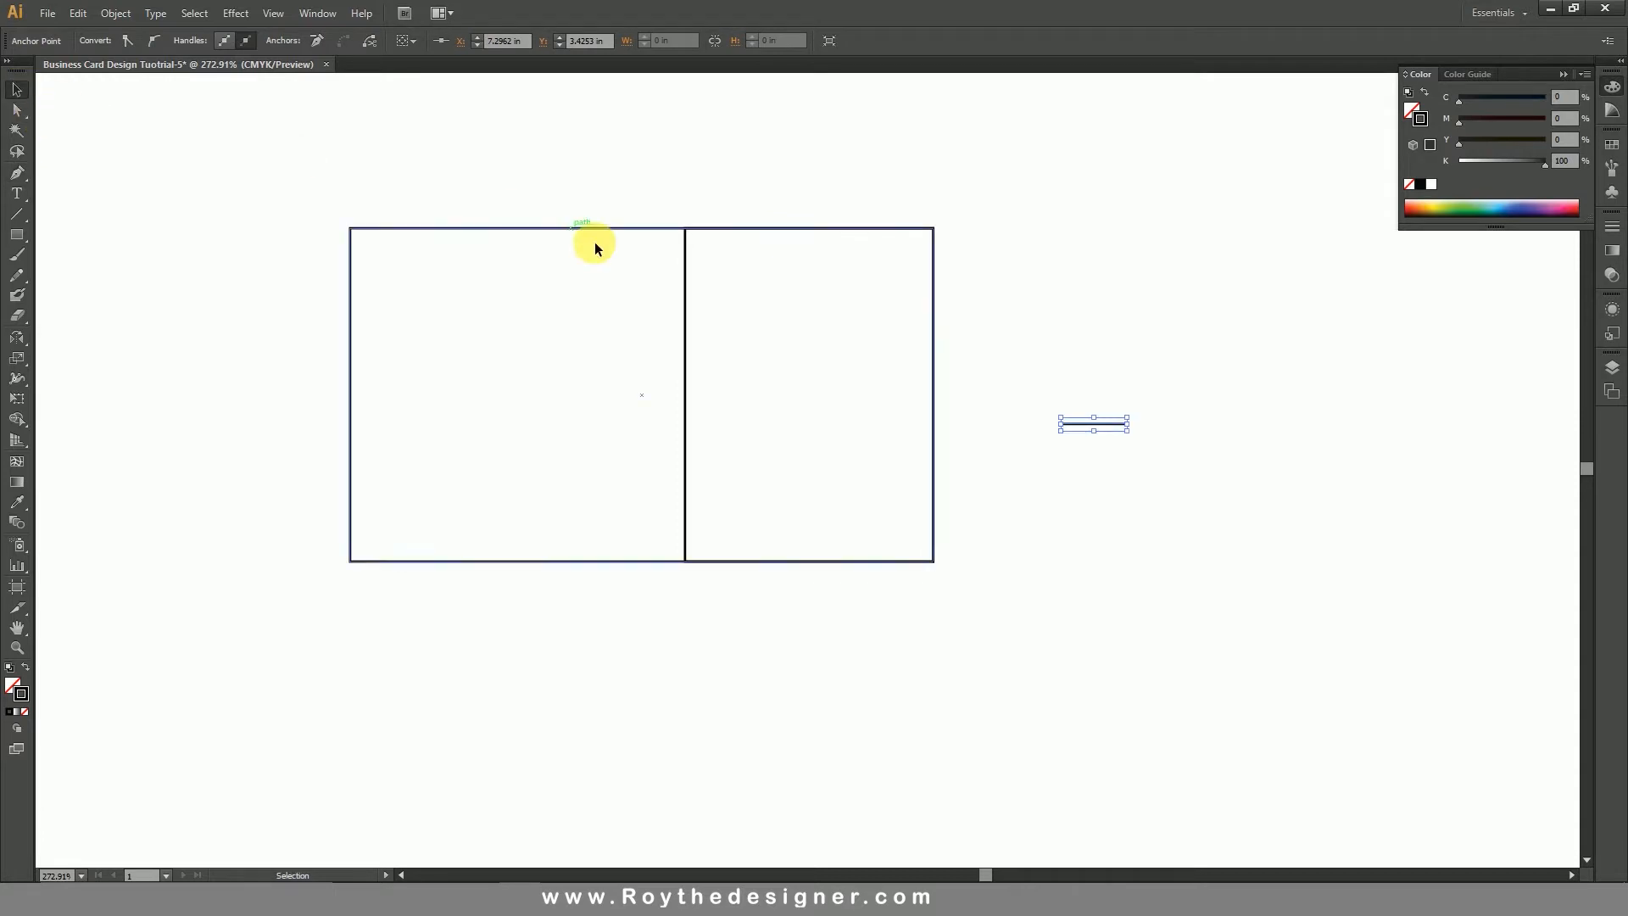
pyautogui.click(1152, 383)
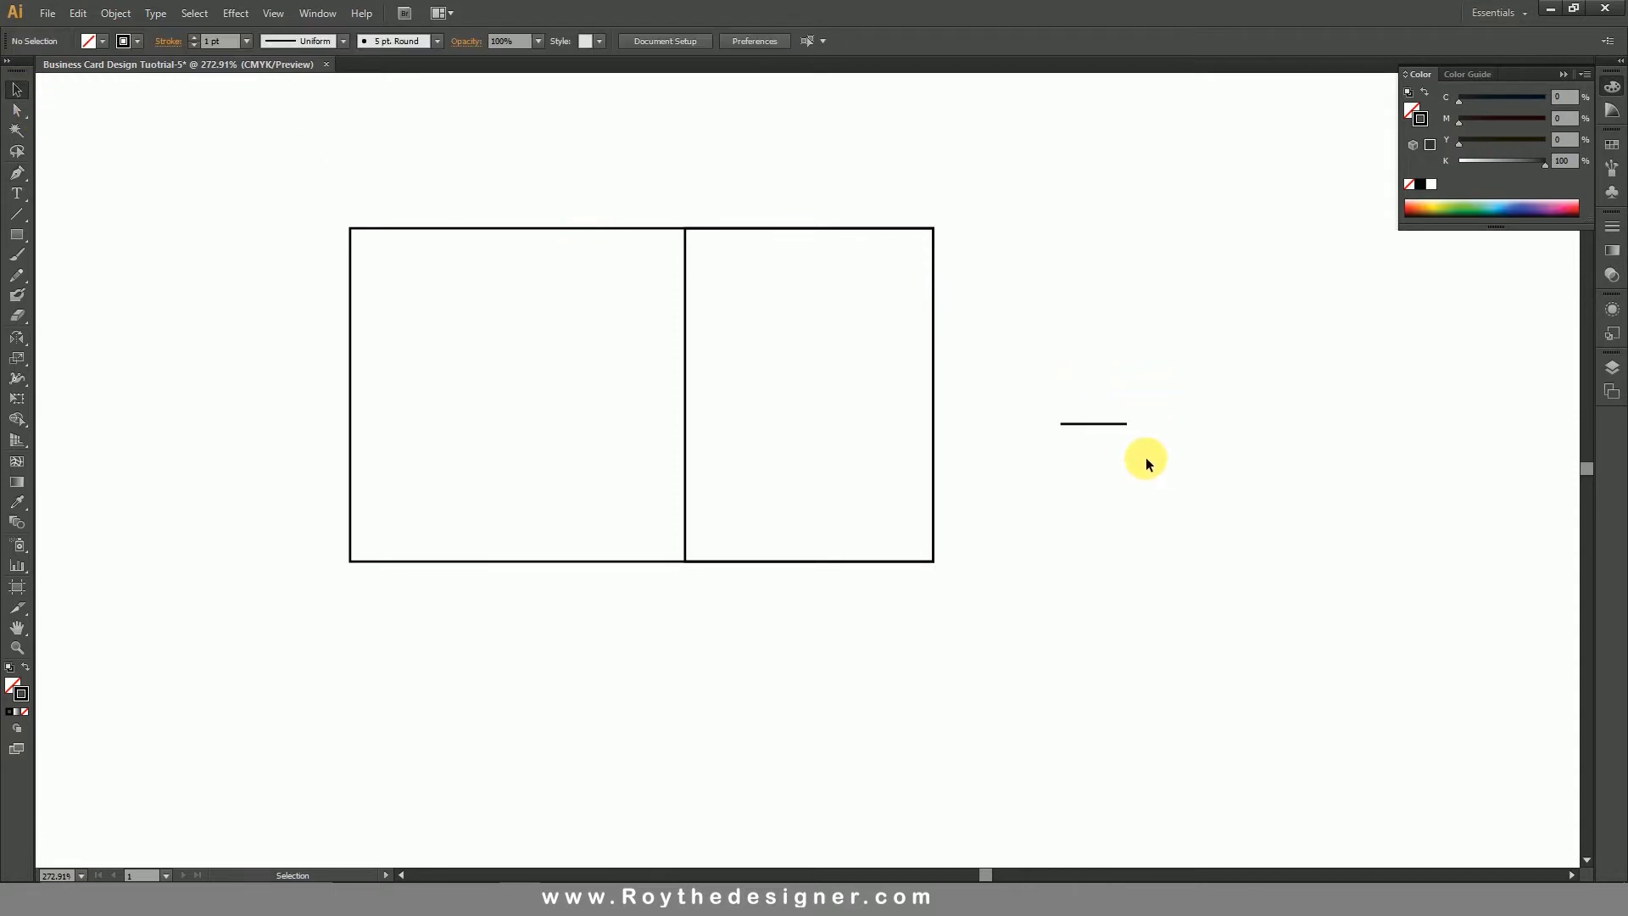
# - Paste a copy of the short line in front and reflect it to vertical so the two form a plus
pyautogui.moveTo(1171, 422); pyautogui.dragTo(1094, 454)
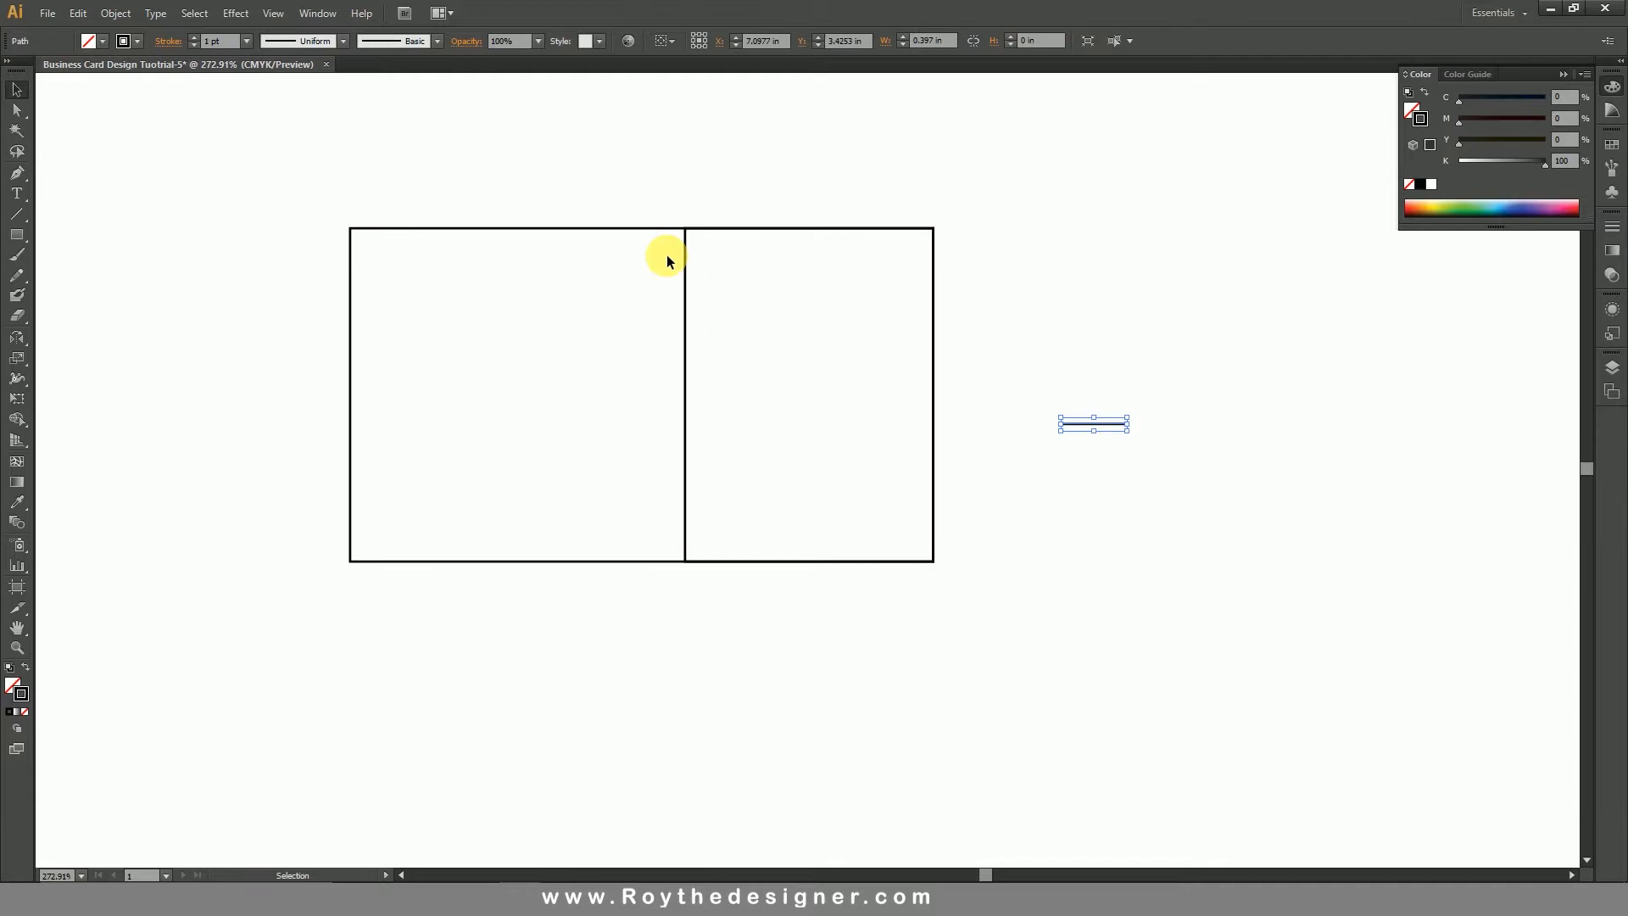
pyautogui.click(78, 13)
pyautogui.click(119, 95)
pyautogui.click(78, 12)
pyautogui.click(123, 131)
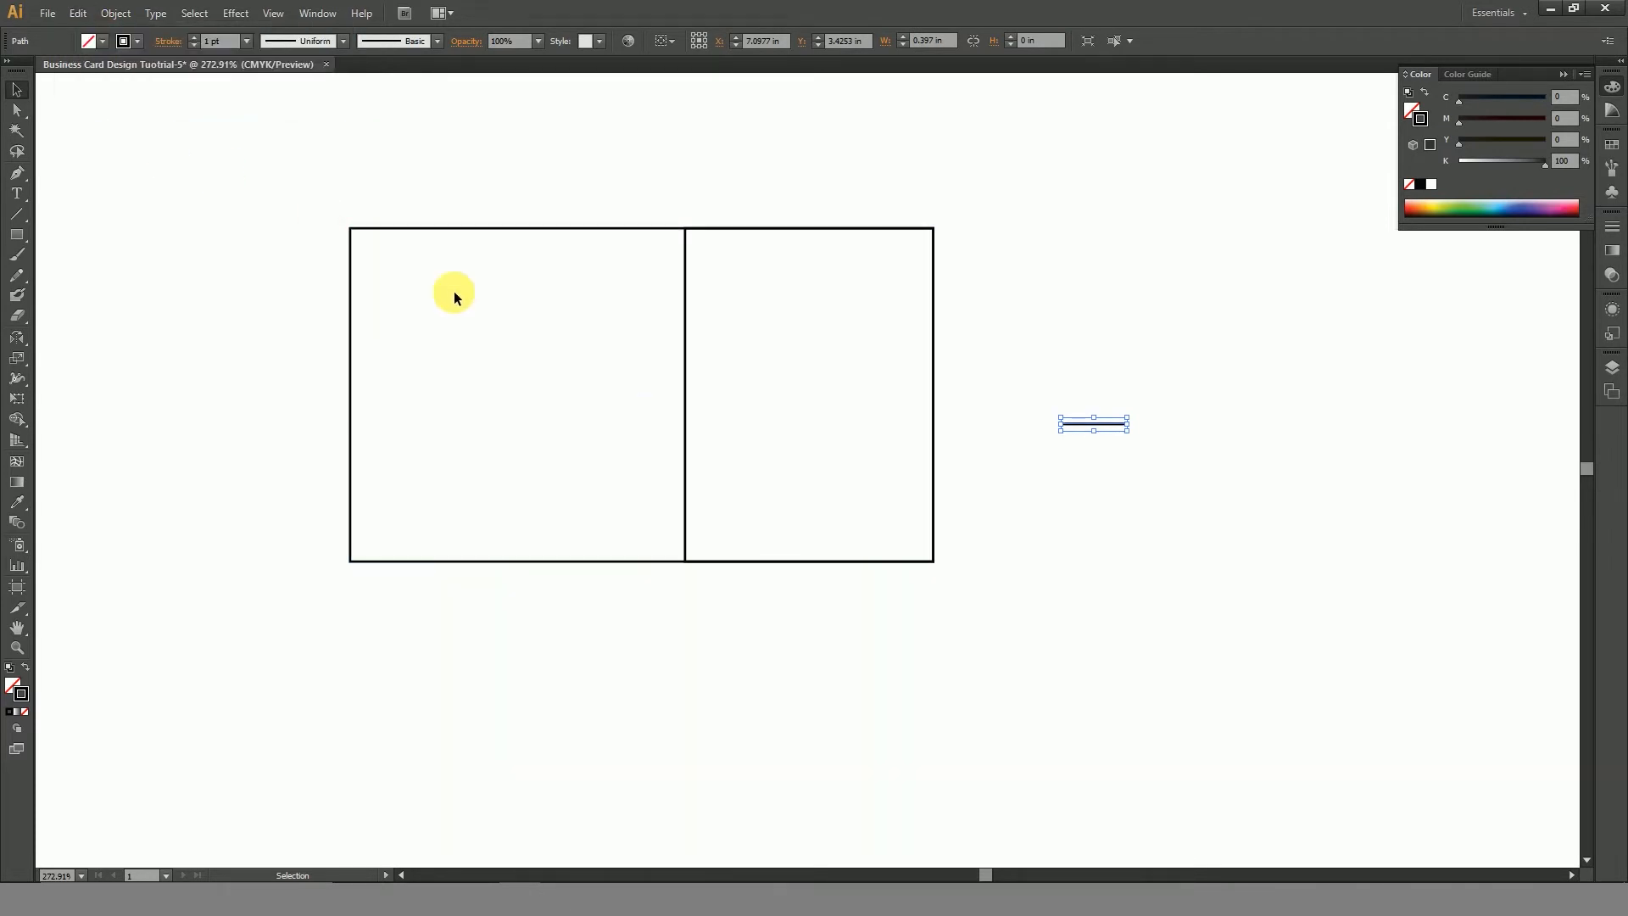
pyautogui.keyDown('alt'); pyautogui.click(18, 336); pyautogui.keyUp('alt')
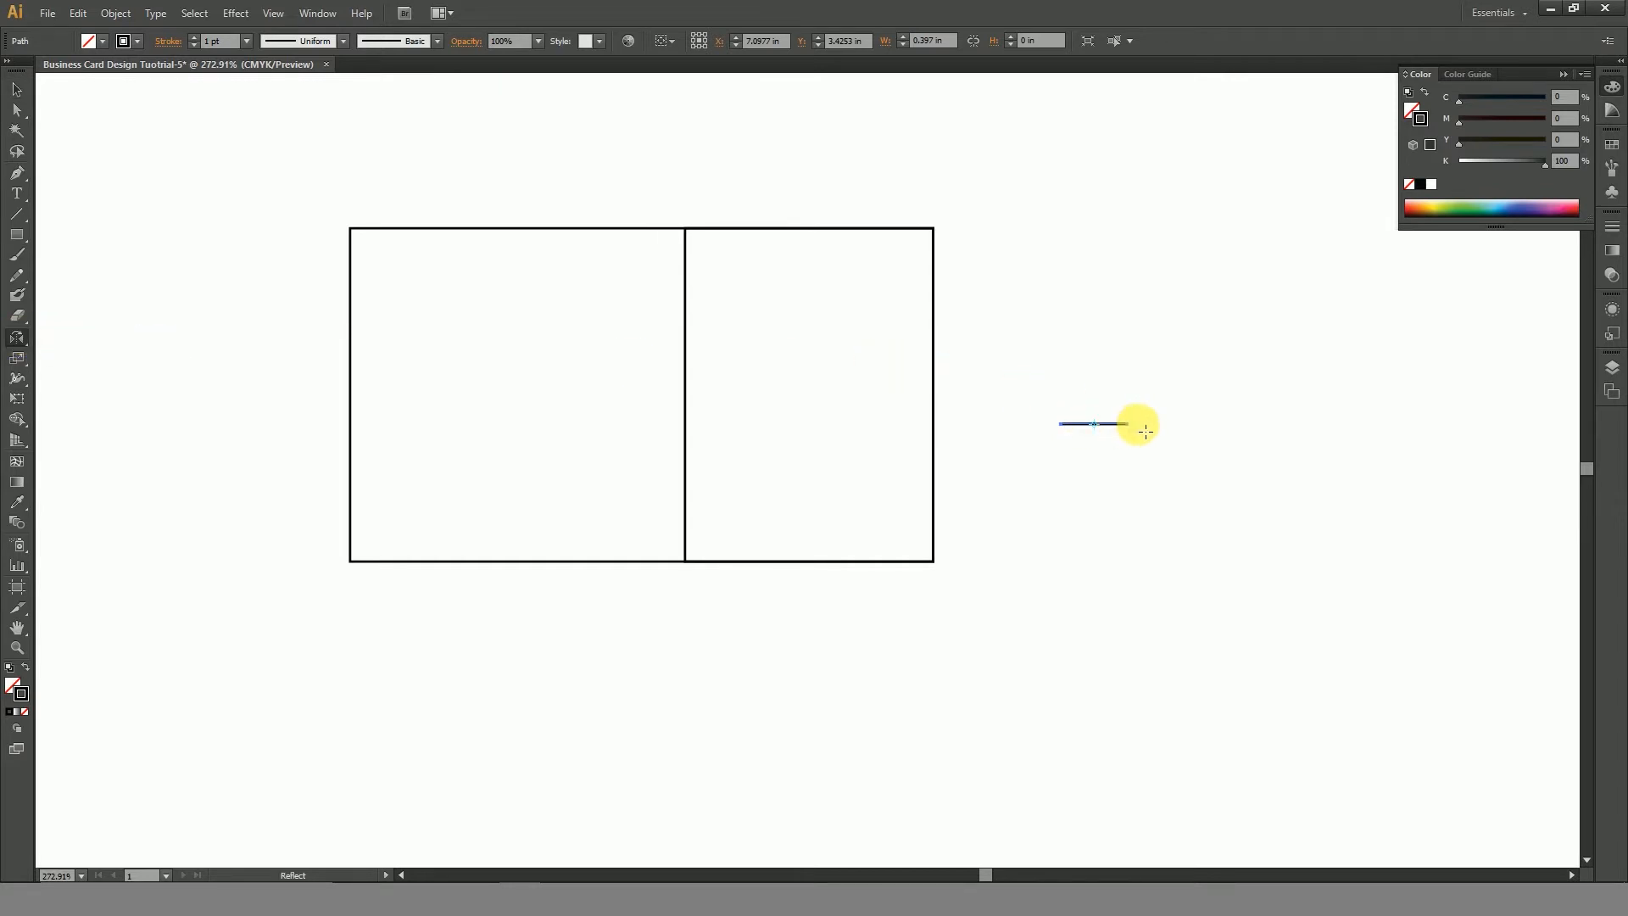
pyautogui.moveTo(1138, 425); pyautogui.dragTo(1088, 477)
pyautogui.click(17, 89)
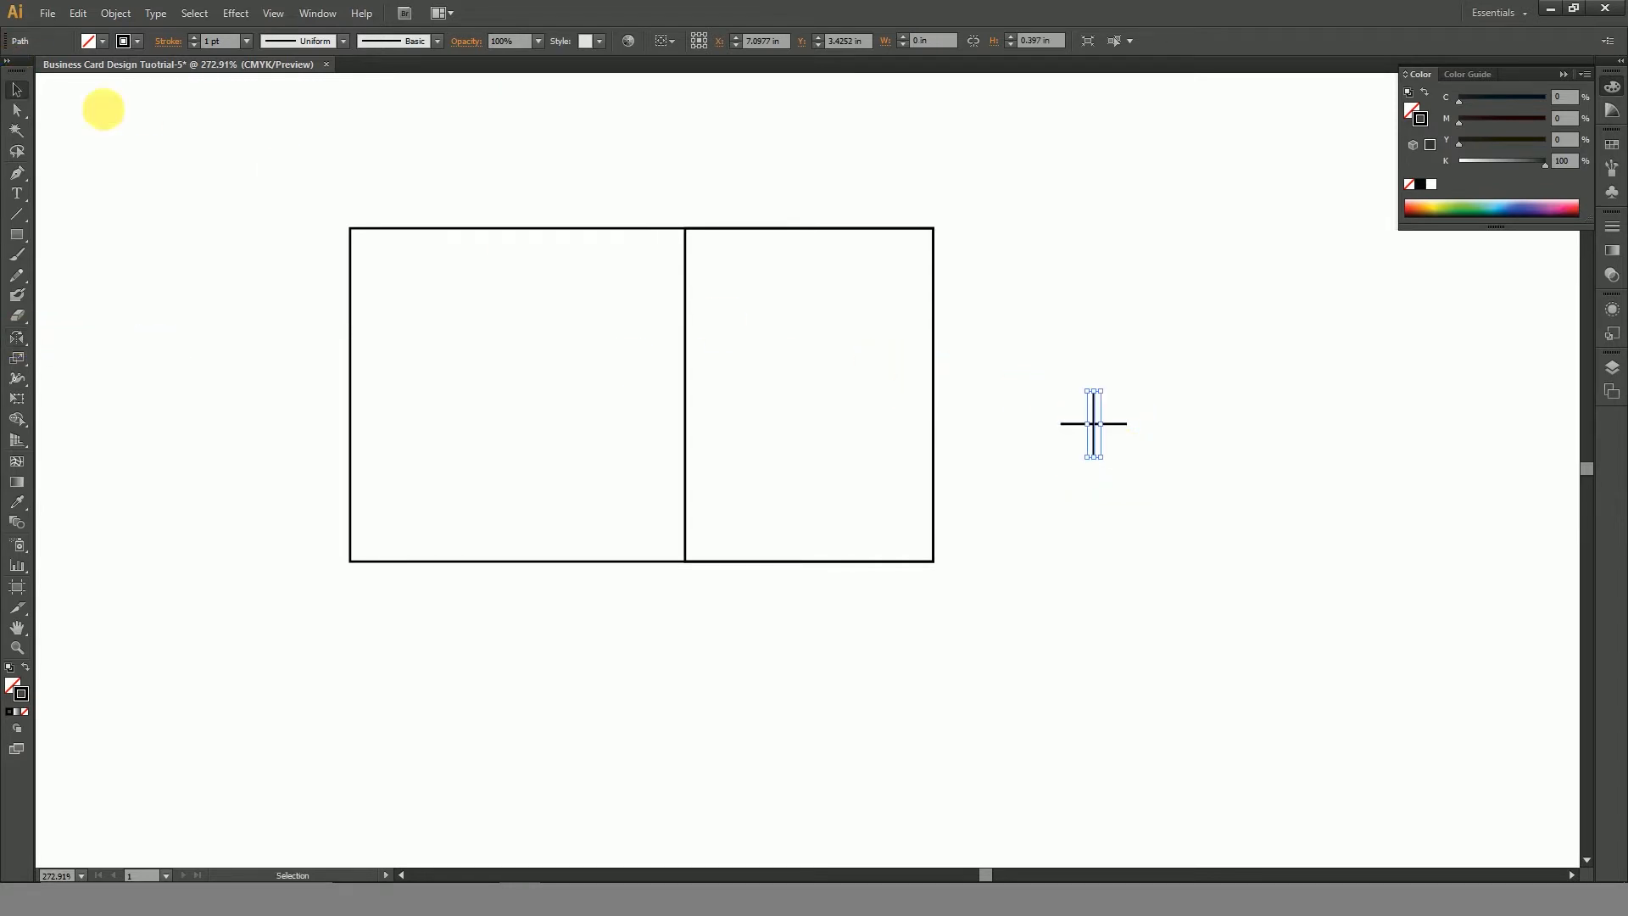
# - Apply the lens-shaped variable width profile with tapered ends to both lines of the plus
pyautogui.moveTo(1145, 363); pyautogui.dragTo(1060, 454)
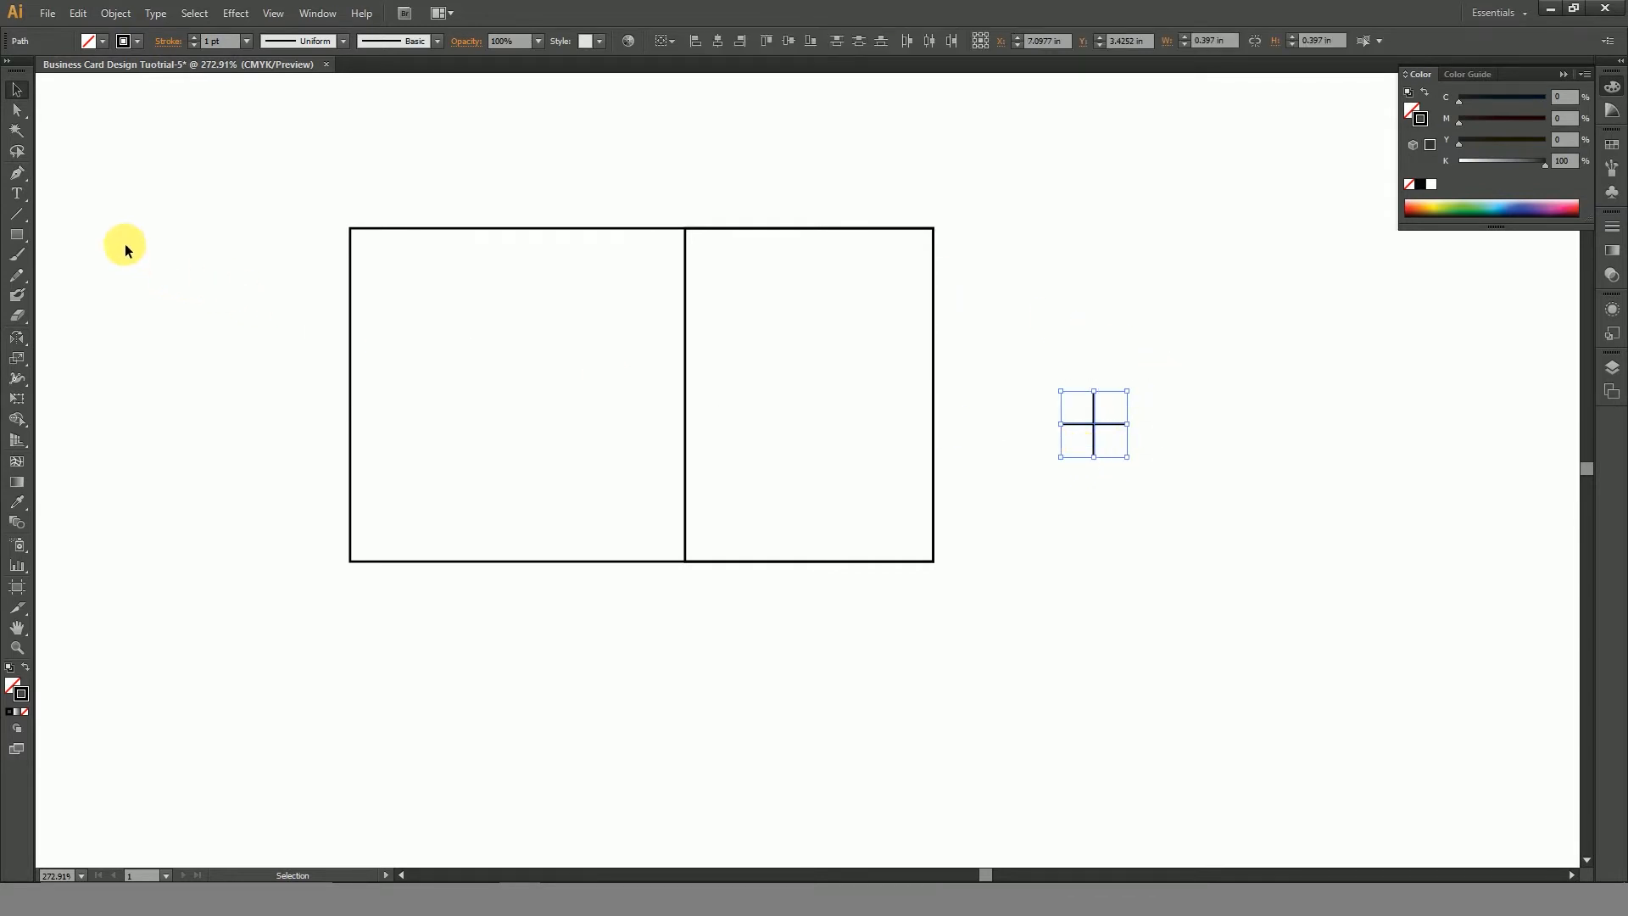
pyautogui.click(341, 41)
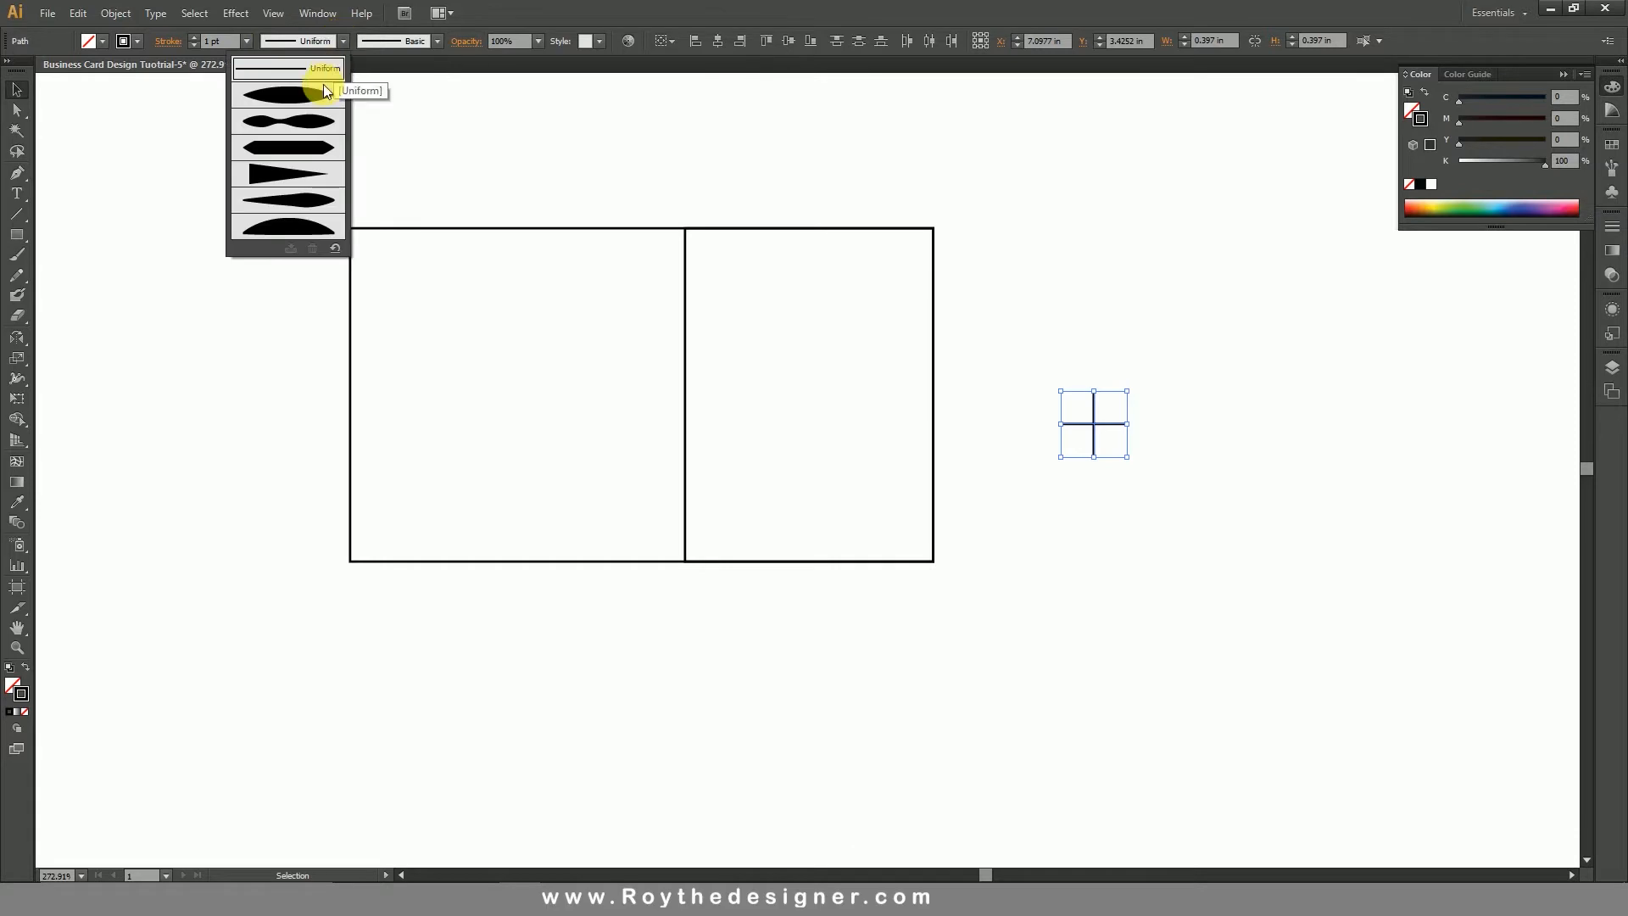
pyautogui.click(323, 83)
pyautogui.click(1198, 392)
# - Rotate the tapered plus by 45° into an X shape
pyautogui.moveTo(1143, 387); pyautogui.dragTo(1065, 464)
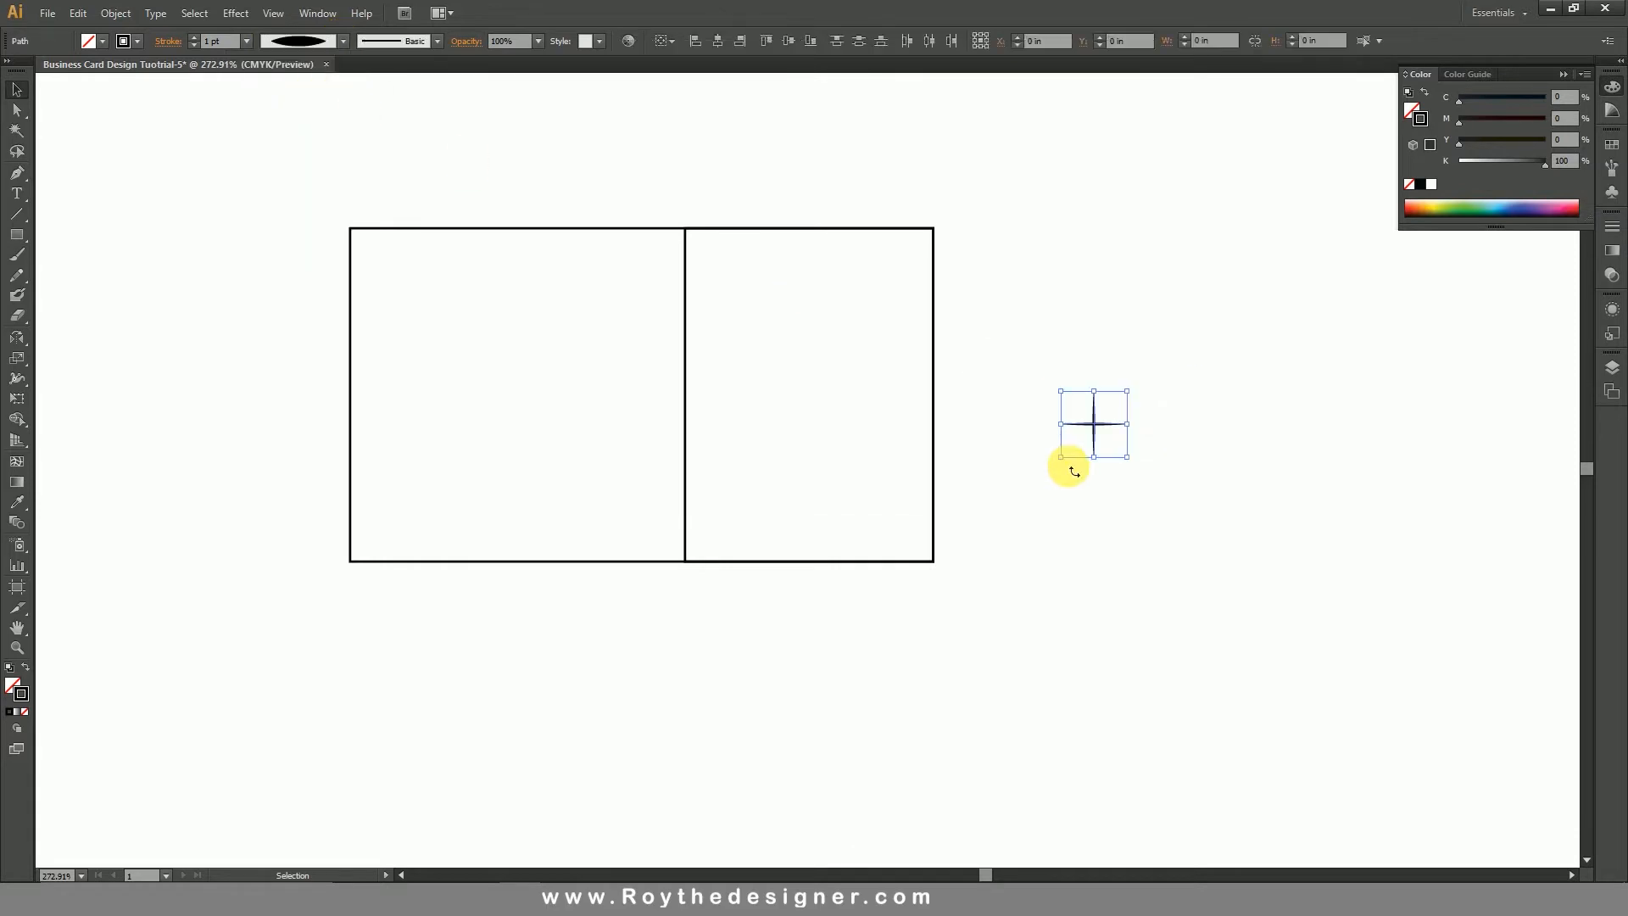
pyautogui.moveTo(846, 269); pyautogui.dragTo(1220, 526)
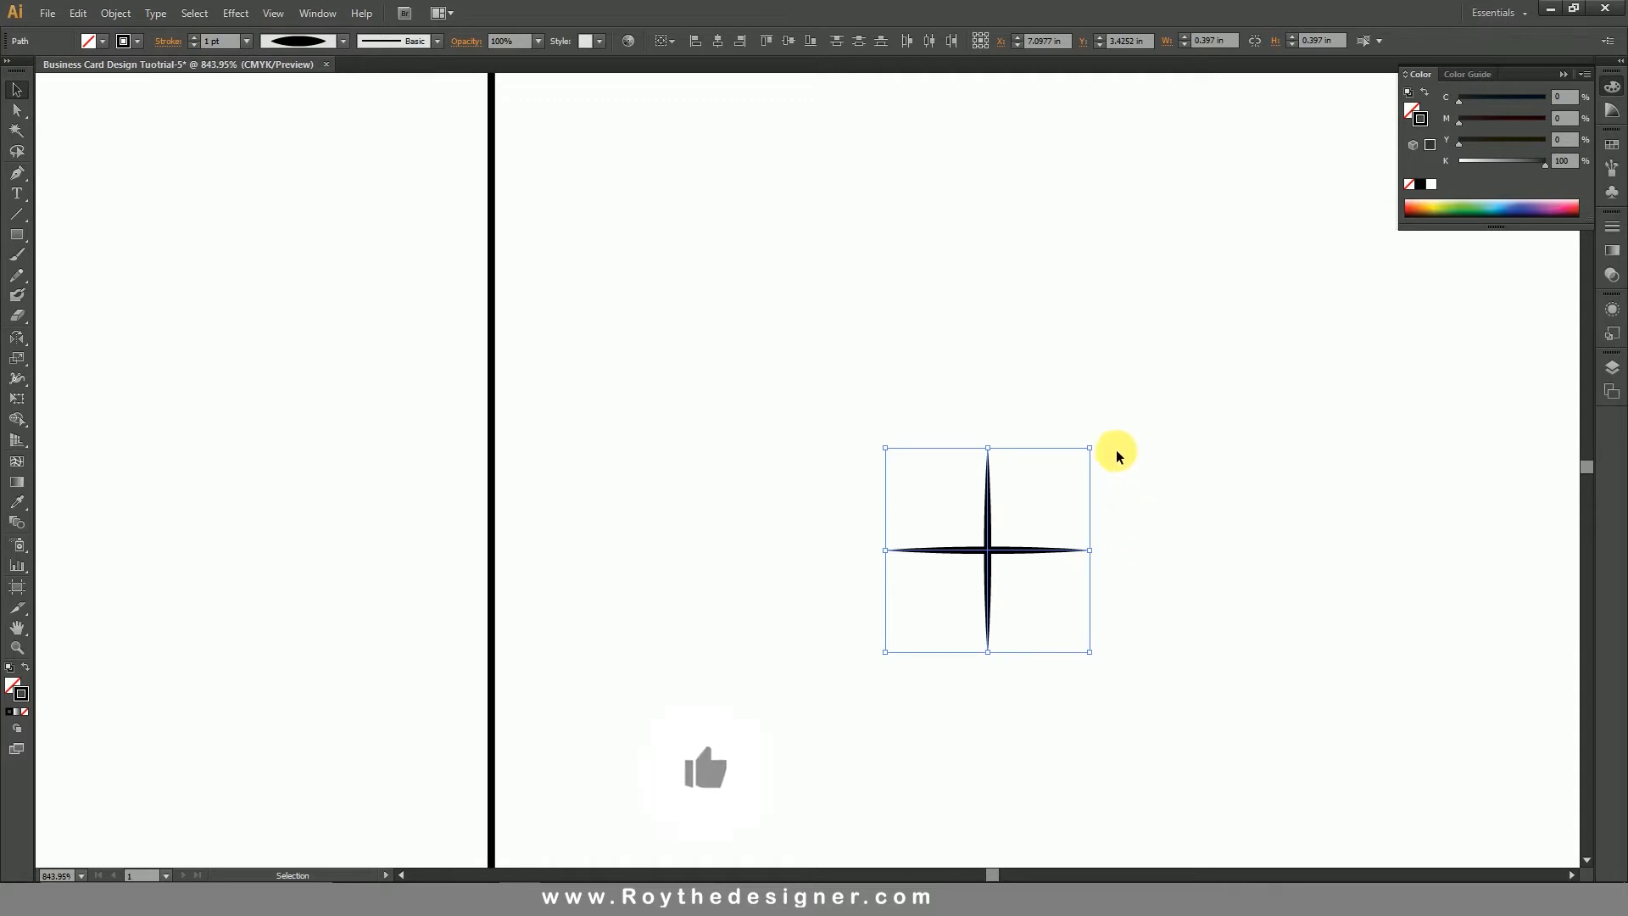
pyautogui.moveTo(1096, 442); pyautogui.dragTo(1047, 399)
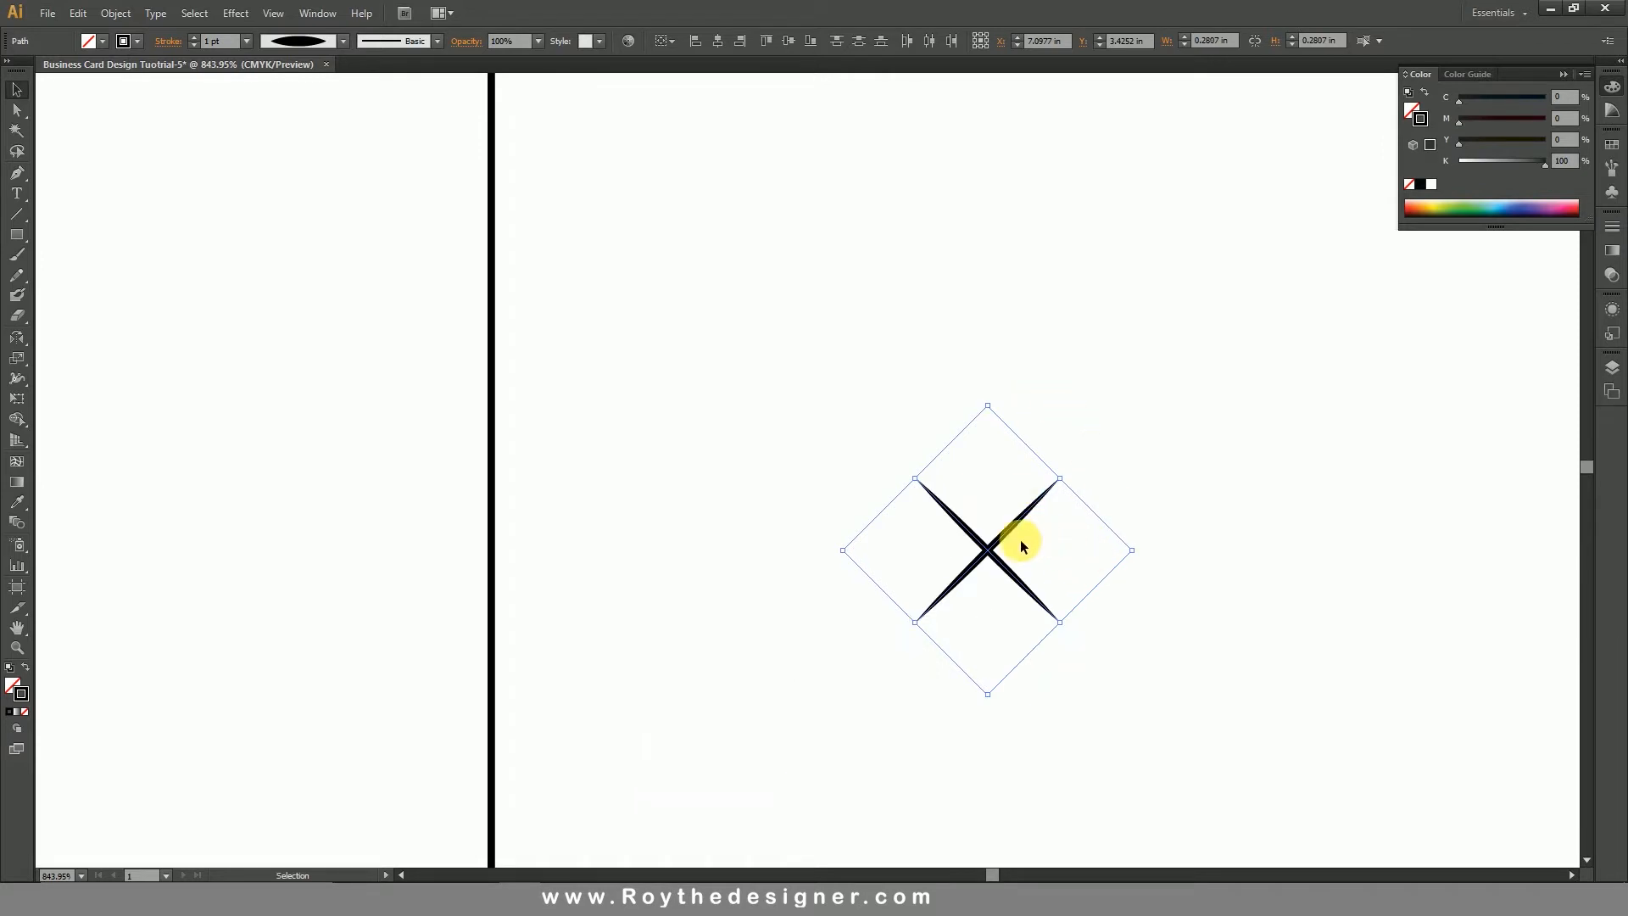
# - Duplicate the X horizontally so the tips meet, and repeat the copy to make a row of six
pyautogui.moveTo(994, 556); pyautogui.dragTo(1132, 550)
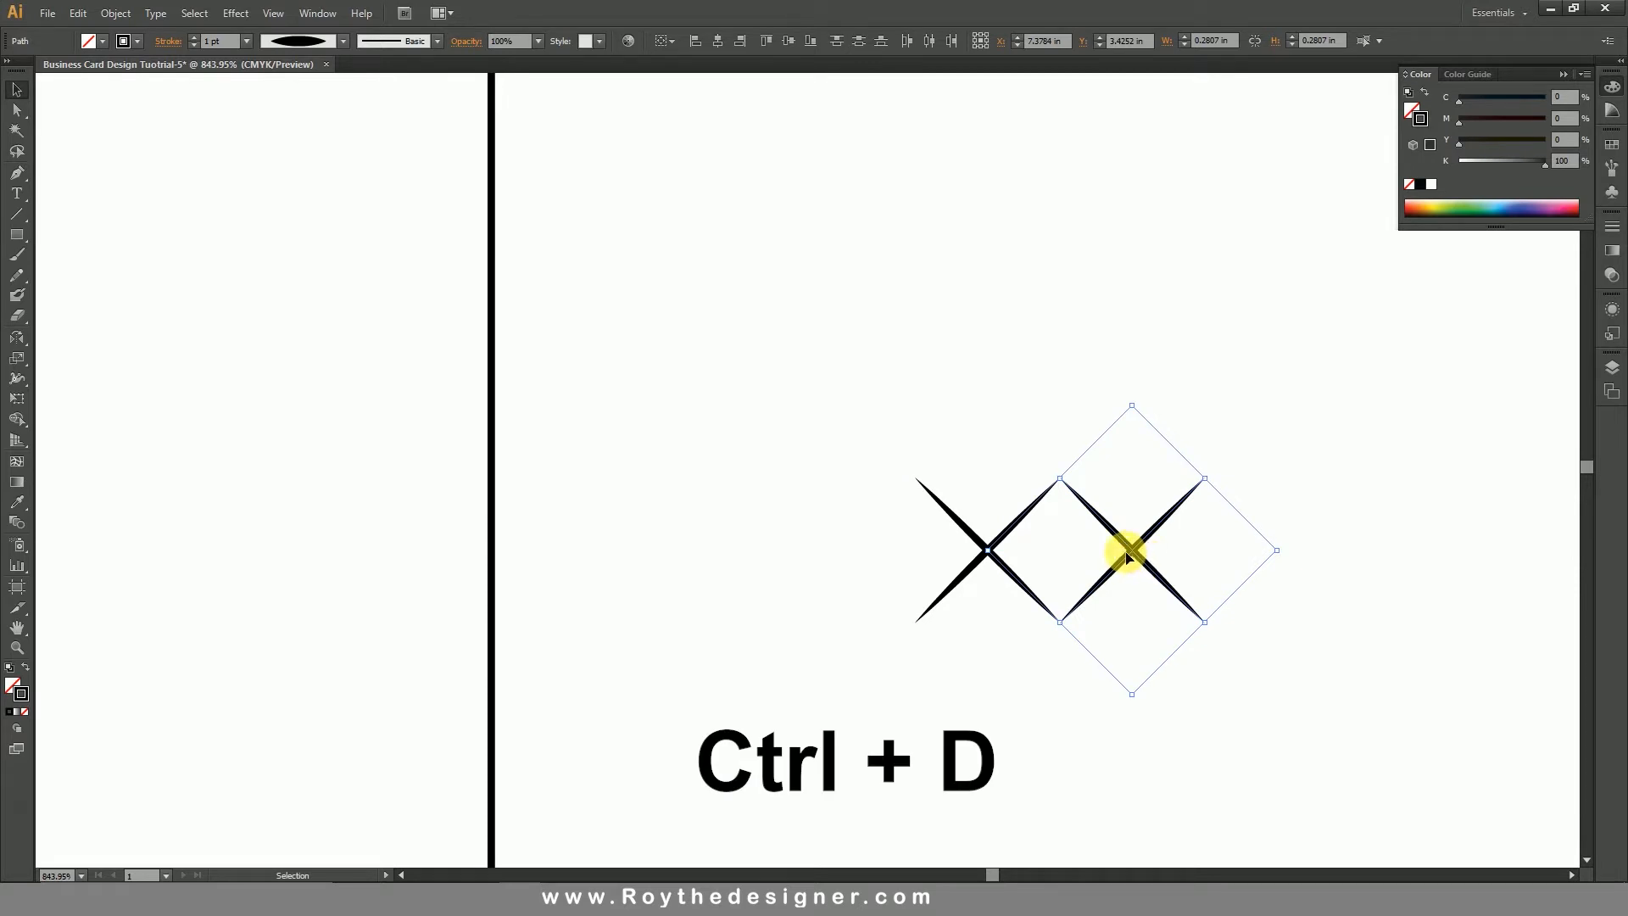
pyautogui.hotkey('ctrl', 'd')
pyautogui.hotkey('ctrl', 'd')
pyautogui.hotkey('ctrl', 'd')
pyautogui.hotkey('ctrl', 'd')
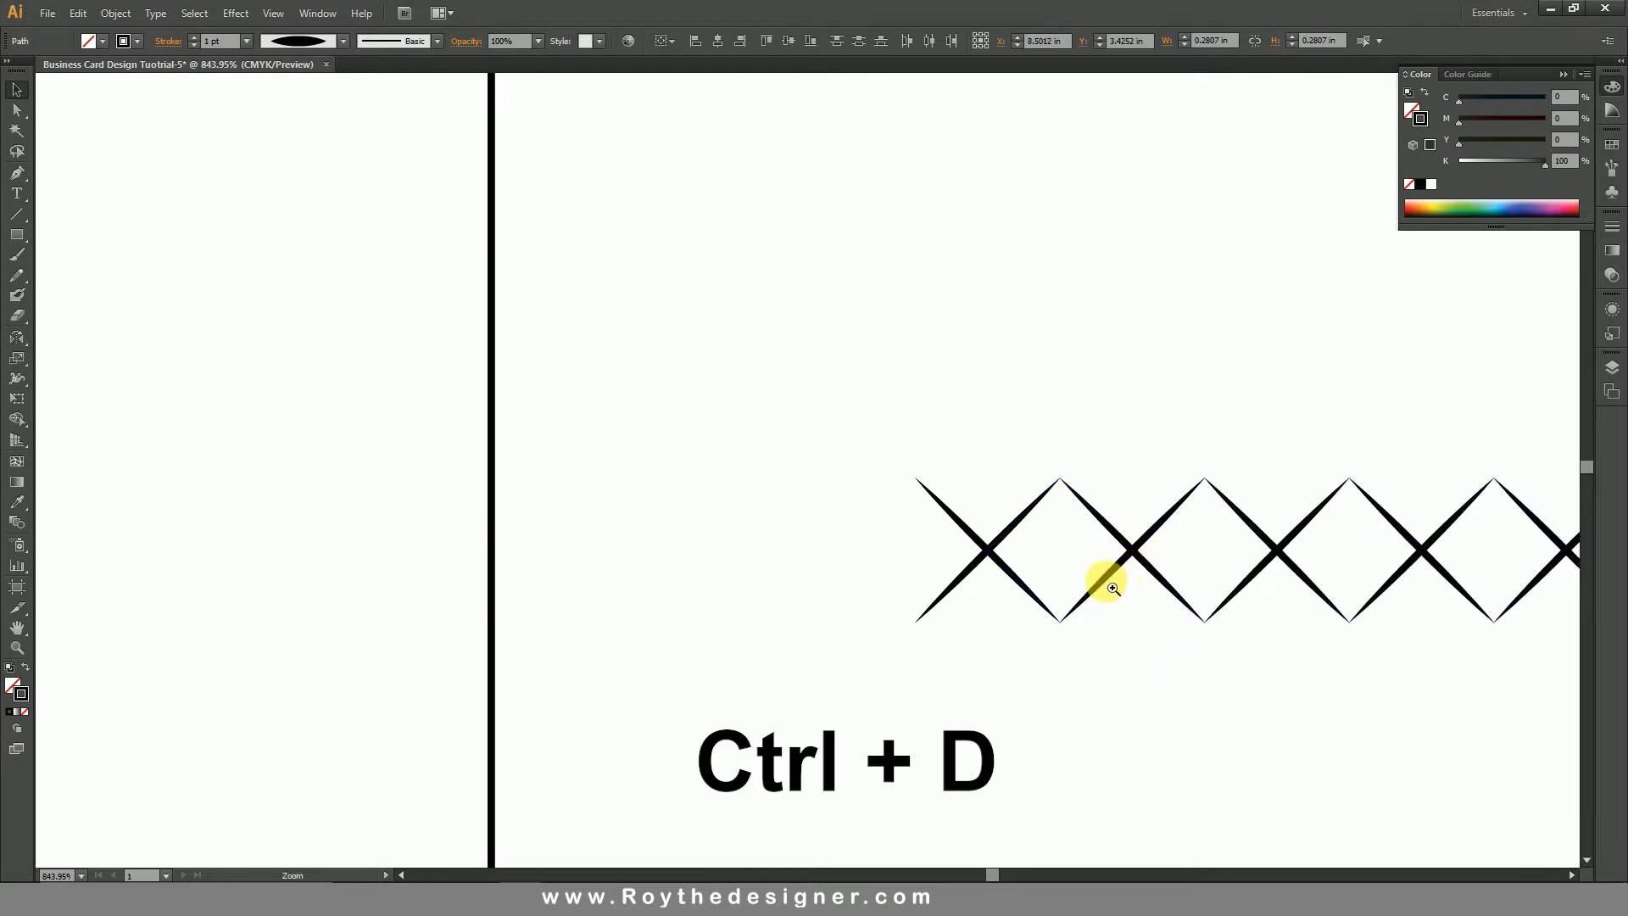
# - Duplicate the whole row of X shapes directly below itself and repeat the copy to build a five-row lattice
pyautogui.click(1114, 587)
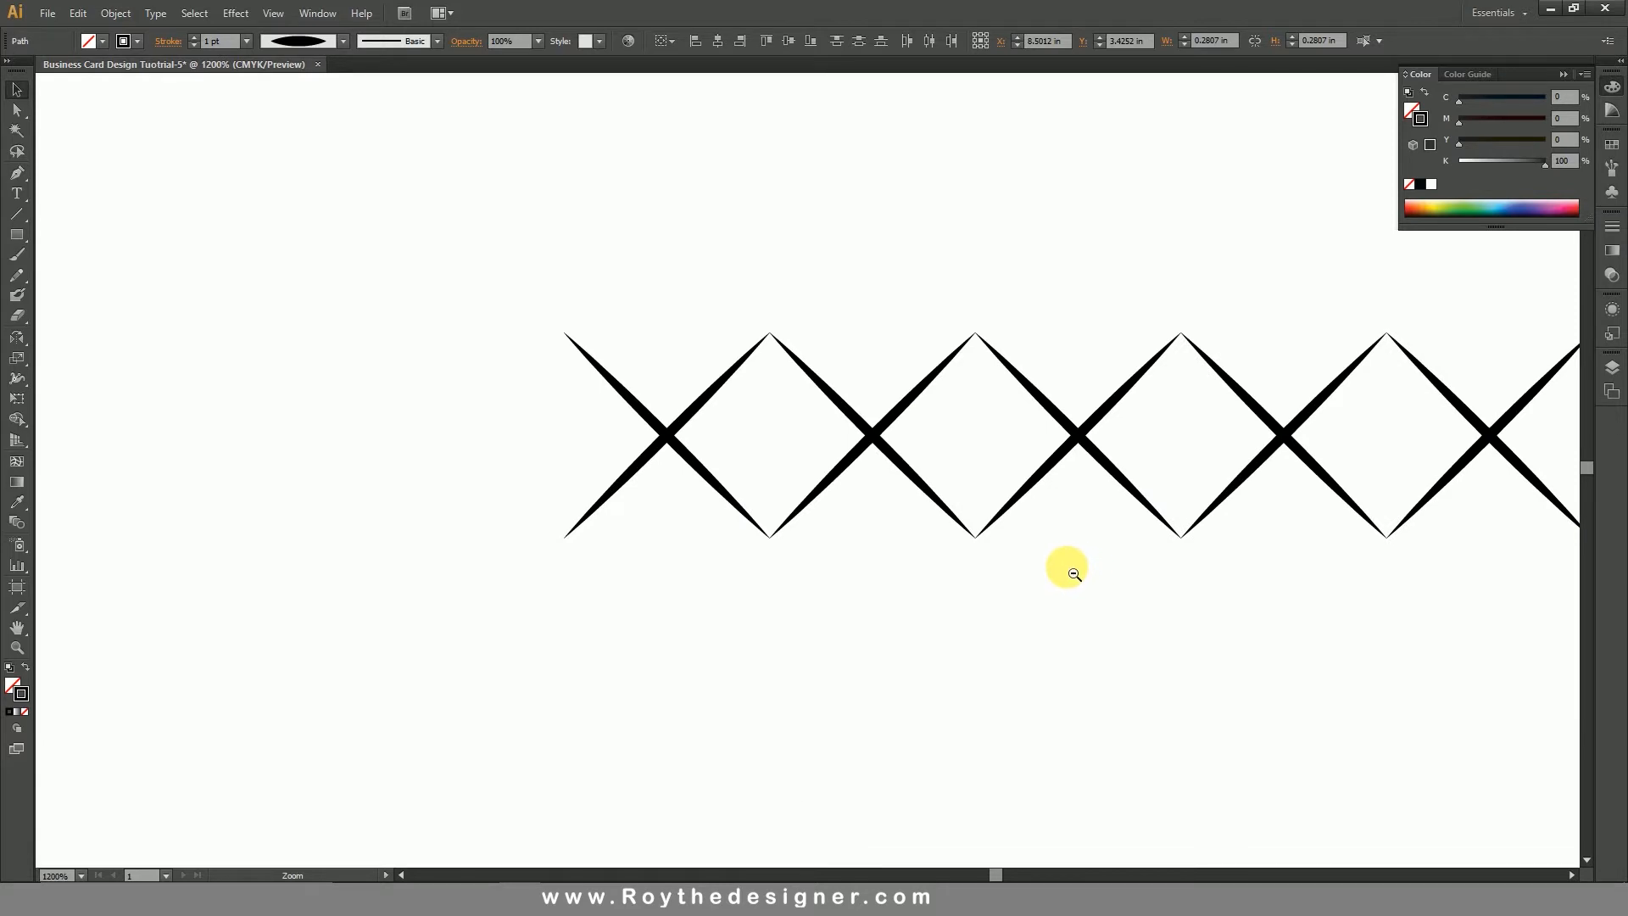
pyautogui.keyDown('alt'); pyautogui.click(1060, 555); pyautogui.keyUp('alt')
pyautogui.keyDown('alt'); pyautogui.click(1126, 473); pyautogui.keyUp('alt')
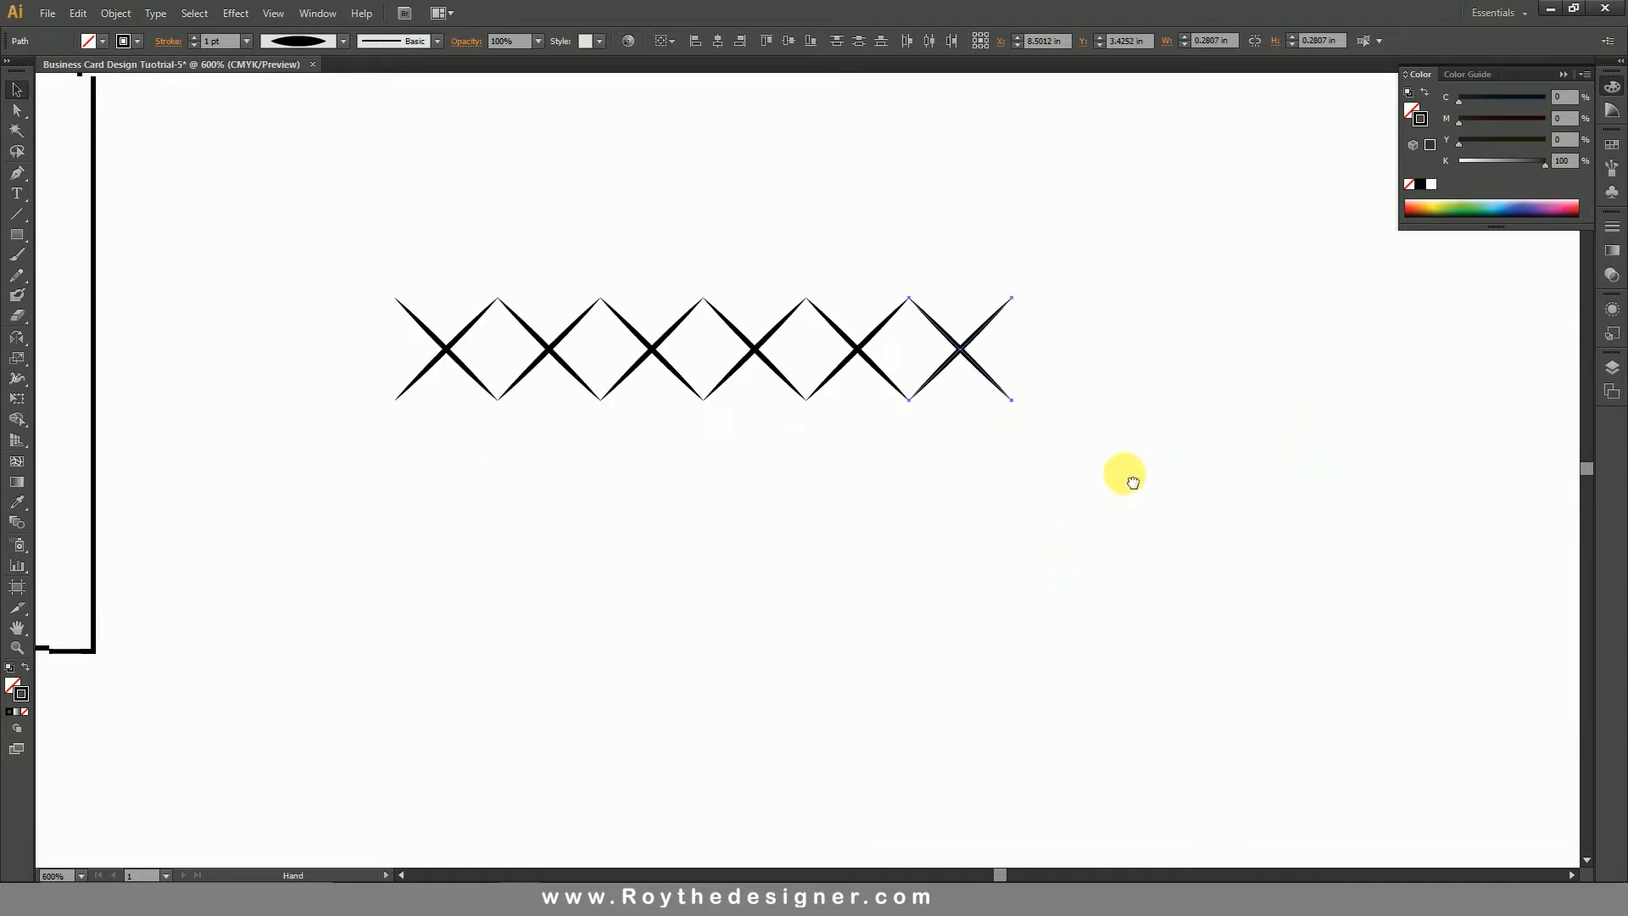
pyautogui.keyDown('alt'); pyautogui.click(1002, 481); pyautogui.keyUp('alt')
pyautogui.moveTo(909, 529); pyautogui.dragTo(676, 388)
pyautogui.moveTo(781, 447); pyautogui.dragTo(776, 513)
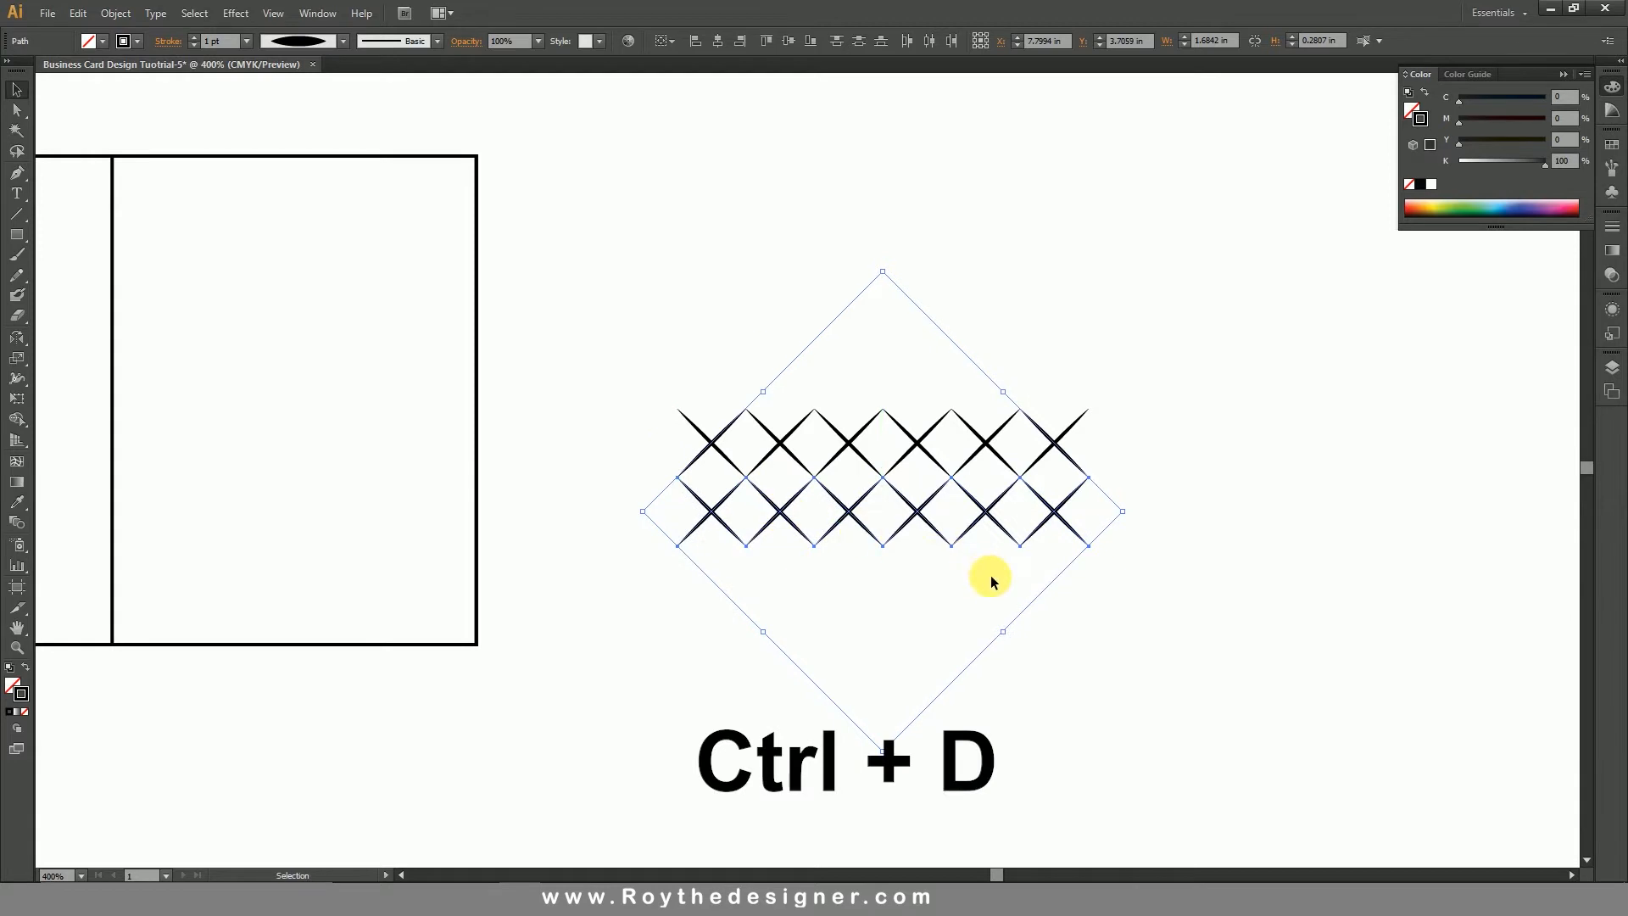
pyautogui.hotkey('ctrl', 'd')
pyautogui.hotkey('ctrl', 'd')
pyautogui.hotkey('ctrl', 'd')
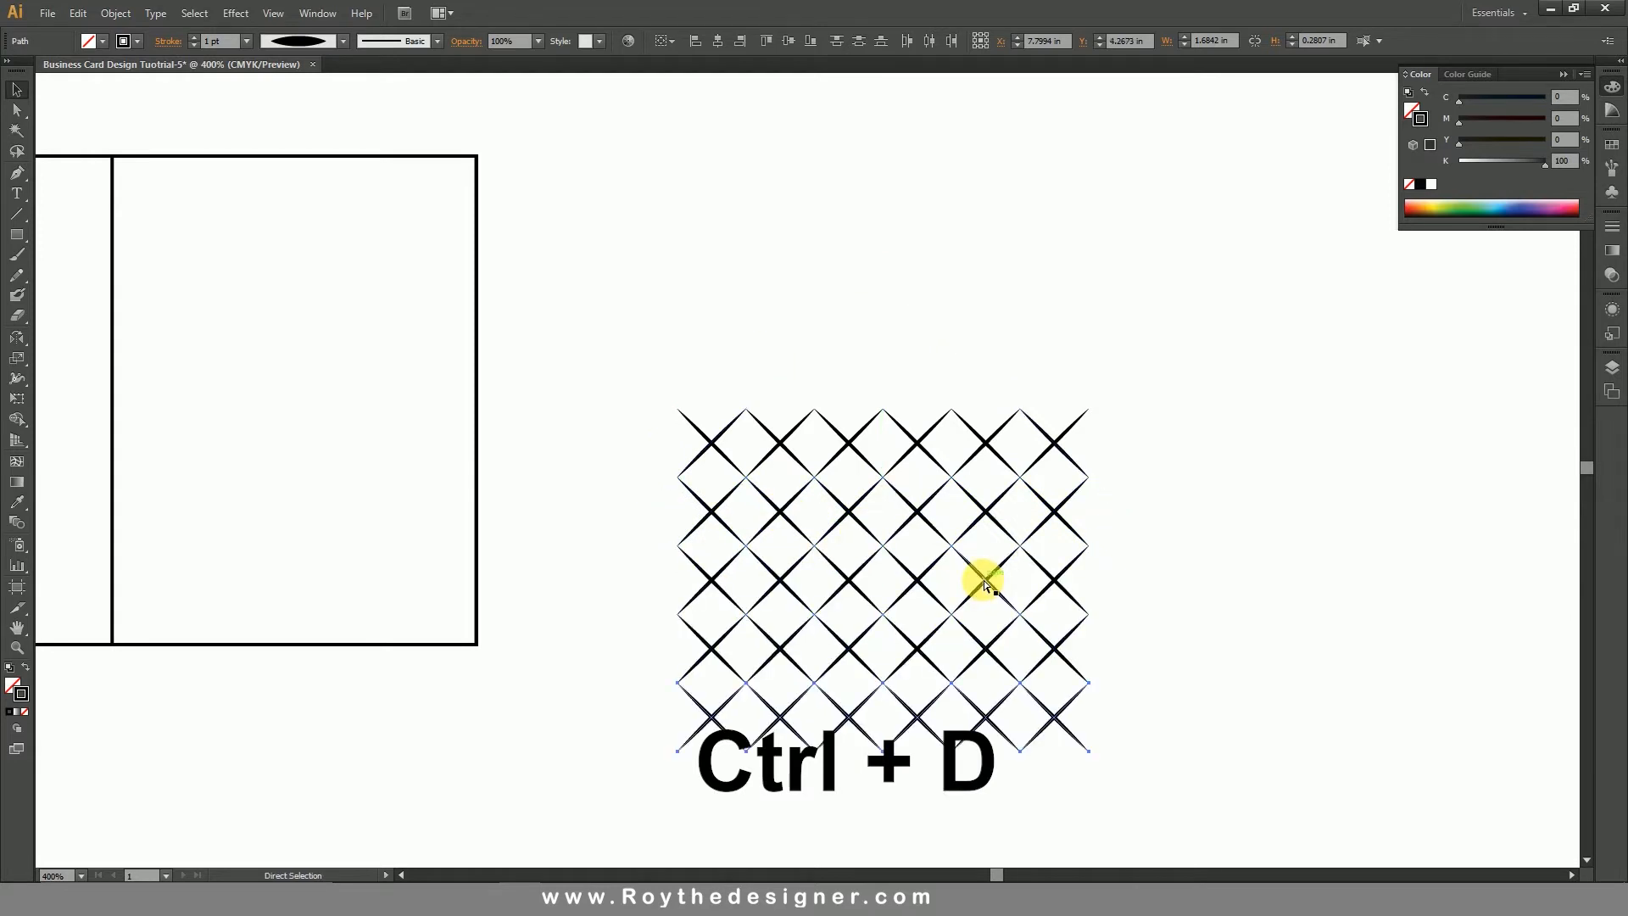
# - Add the complete X lattice to the swatches as a new pattern swatch
pyautogui.moveTo(1156, 731); pyautogui.dragTo(676, 379)
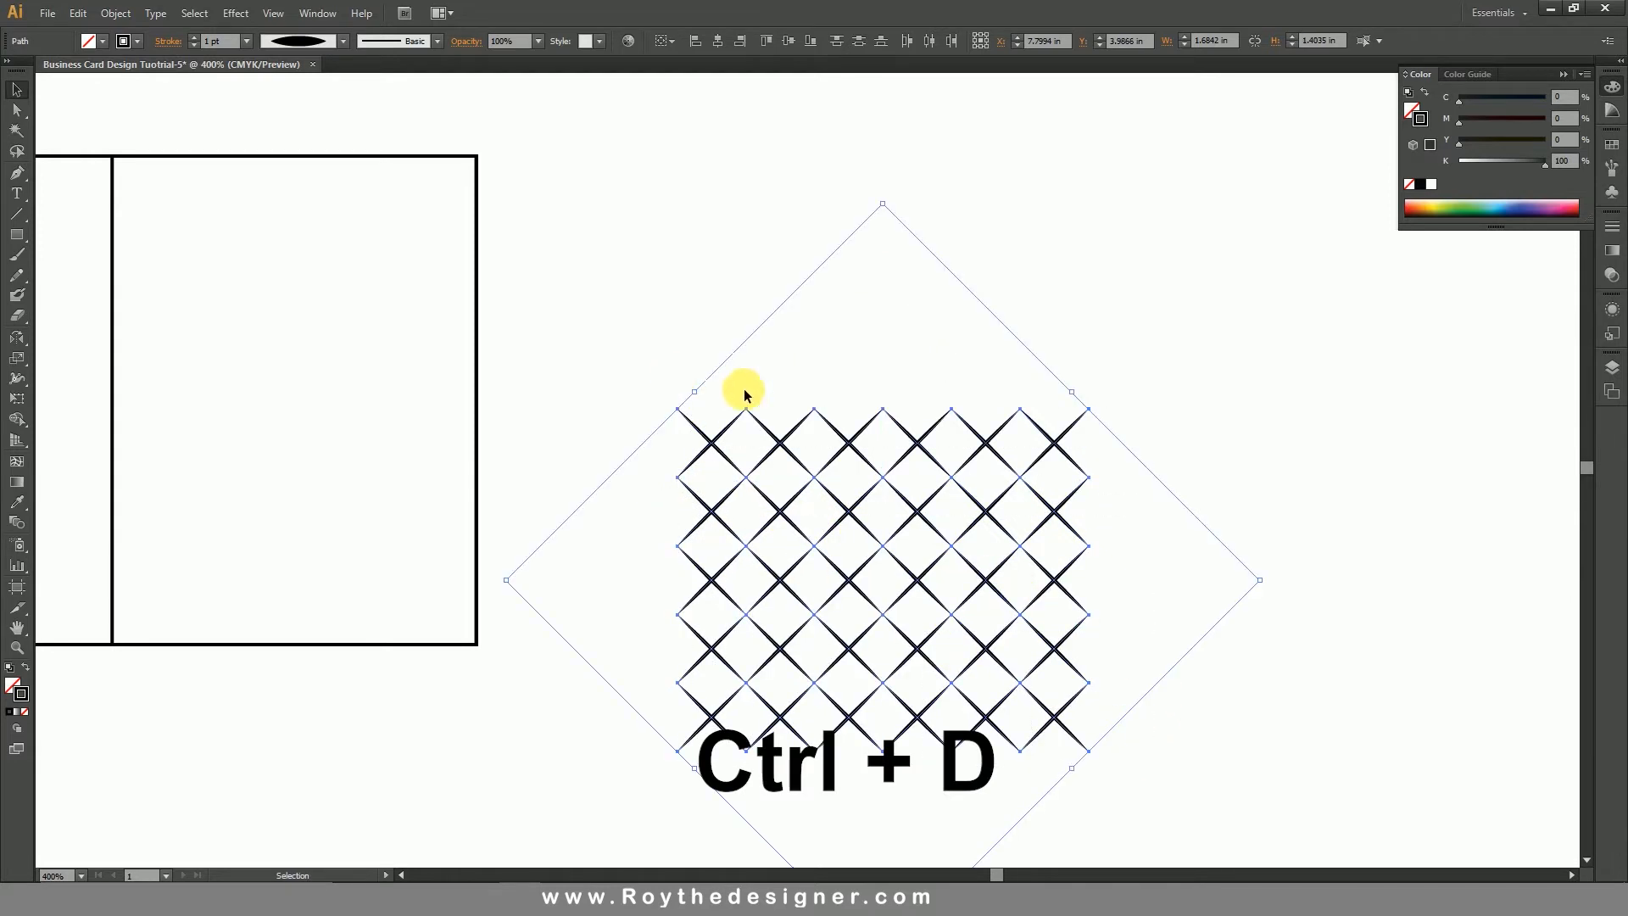
pyautogui.click(1611, 169)
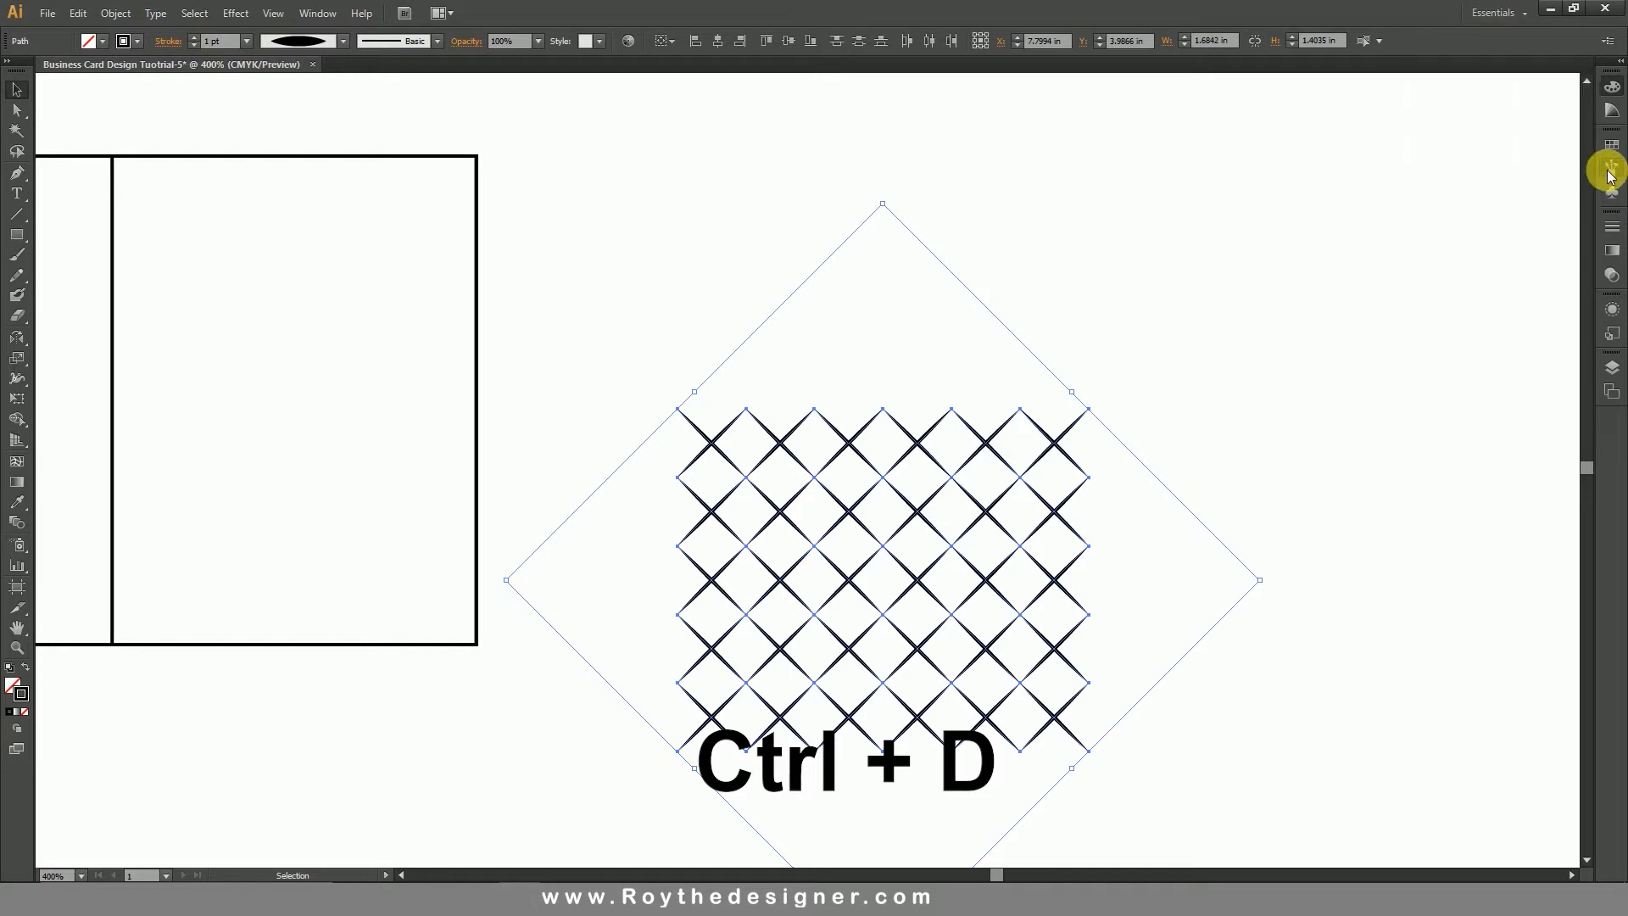
pyautogui.click(1412, 134)
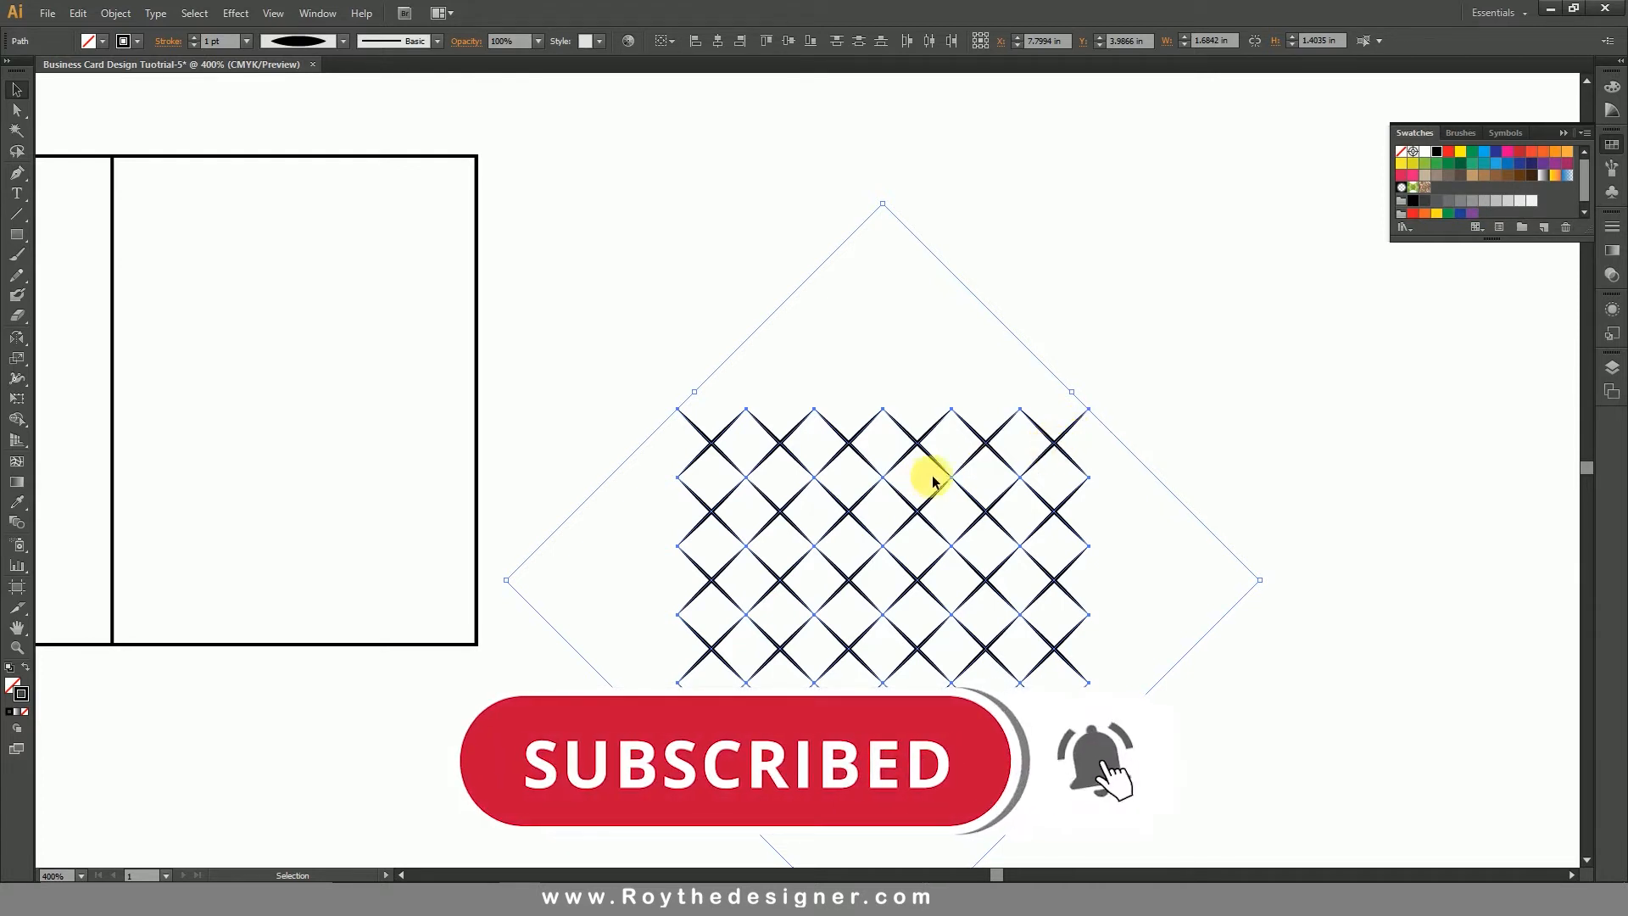
pyautogui.moveTo(1054, 448); pyautogui.dragTo(1480, 195)
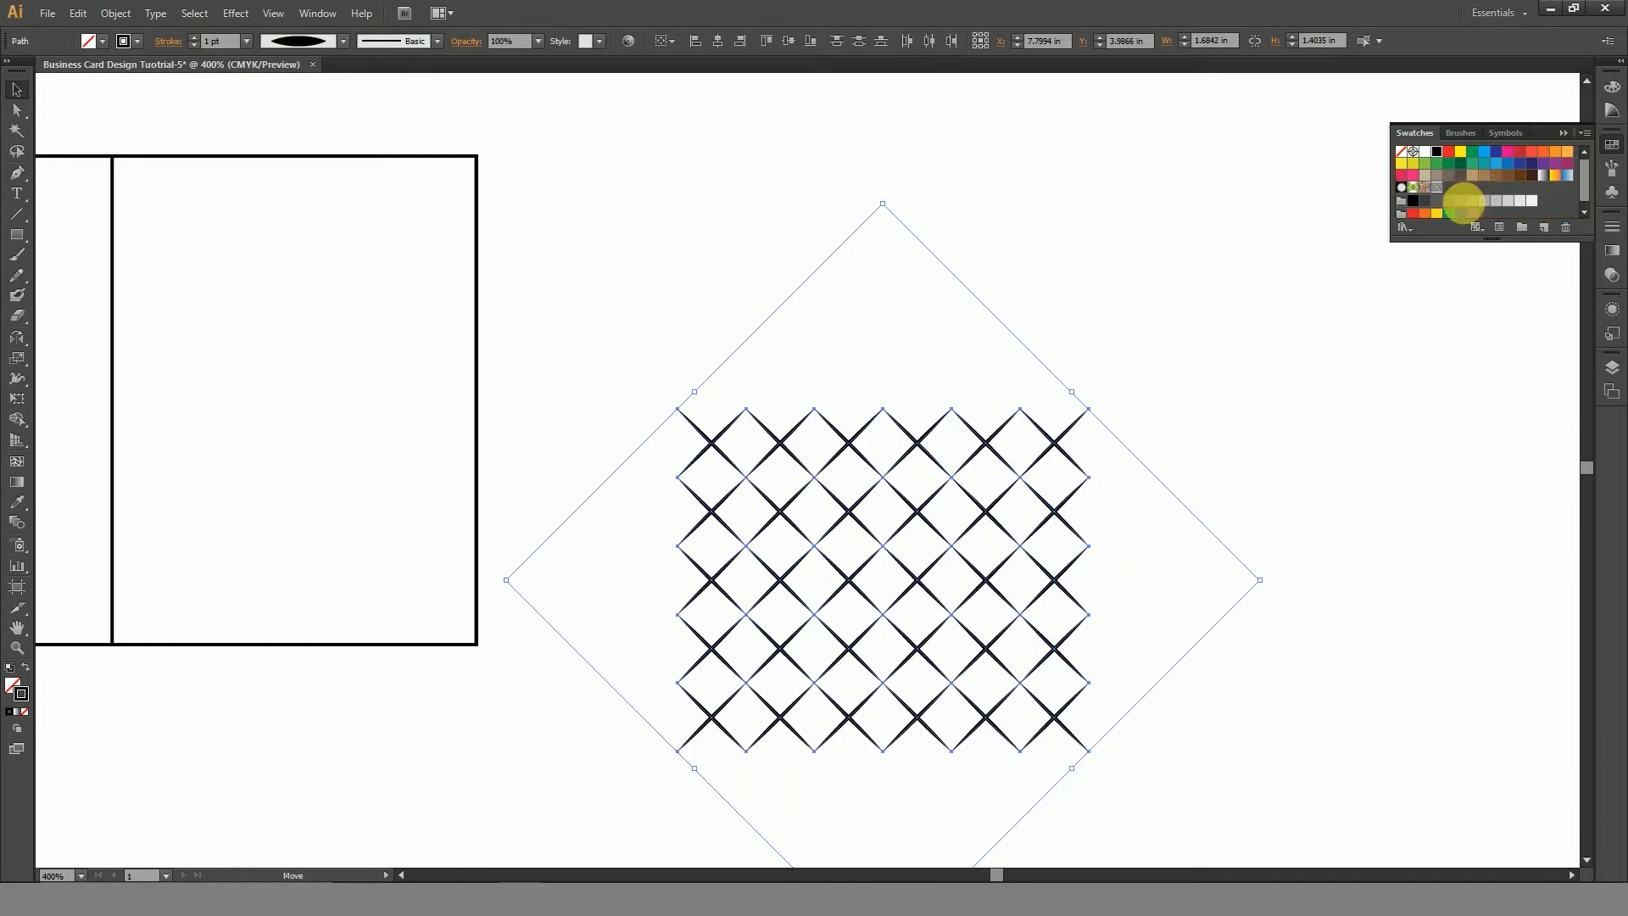
# - Delete the original X lattice artwork from beside the card
pyautogui.moveTo(1222, 363); pyautogui.dragTo(661, 759)
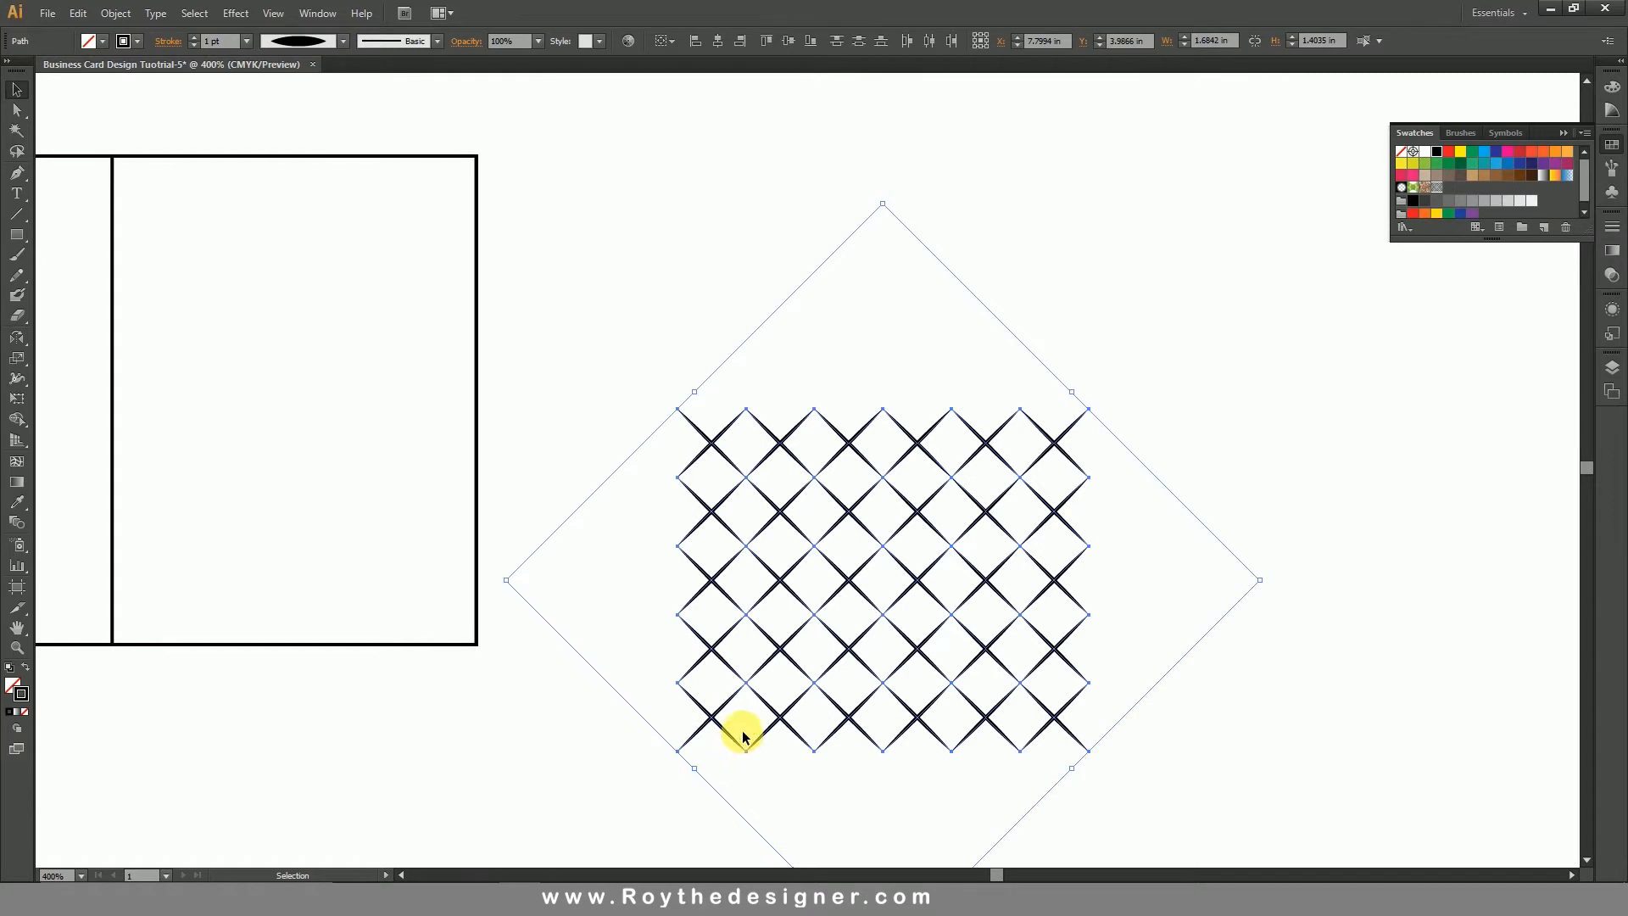
pyautogui.press('Delete')
pyautogui.keyDown('alt'); pyautogui.click(481, 362); pyautogui.keyUp('alt')
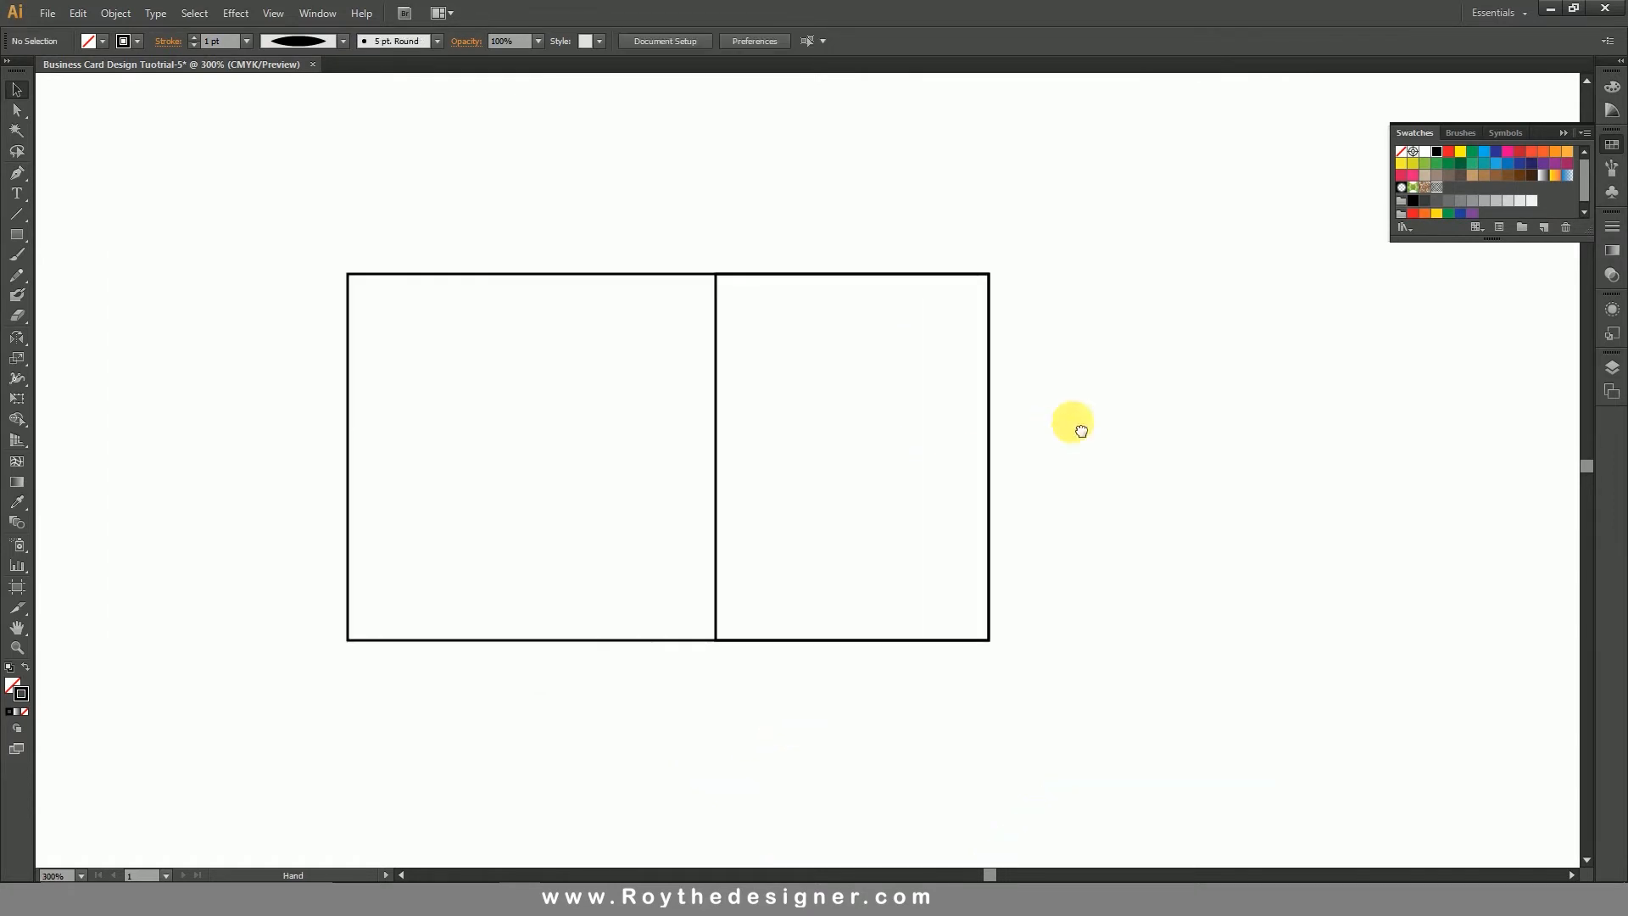
# - Fill the card's narrower section rectangle with the X lattice pattern swatch and remove its stroke
pyautogui.click(731, 360)
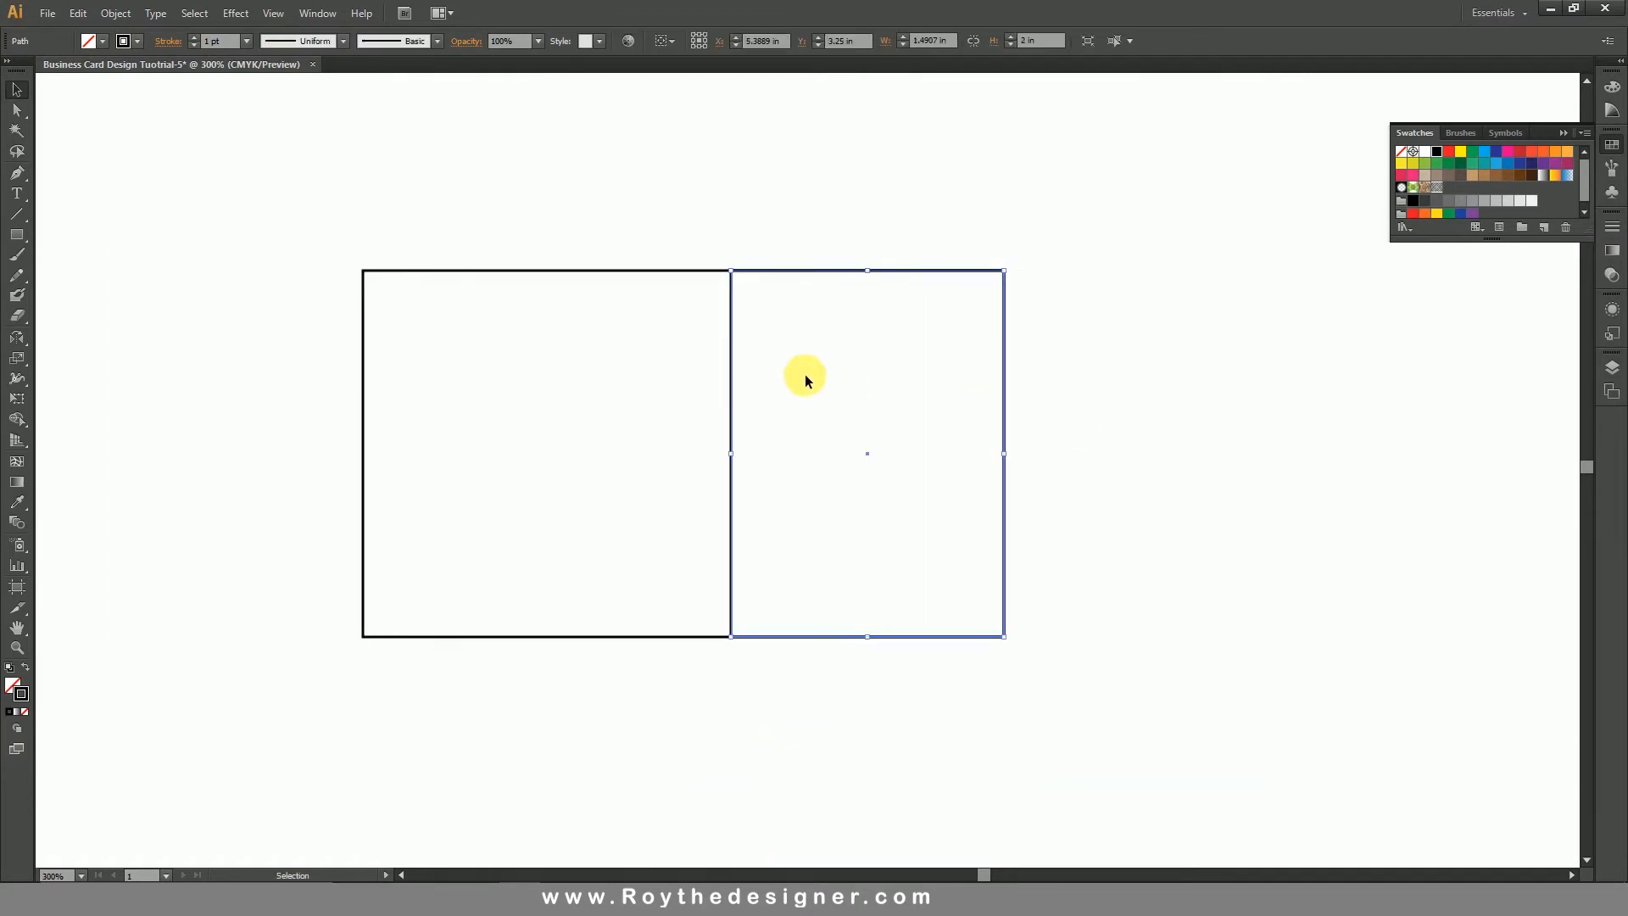
pyautogui.click(1443, 192)
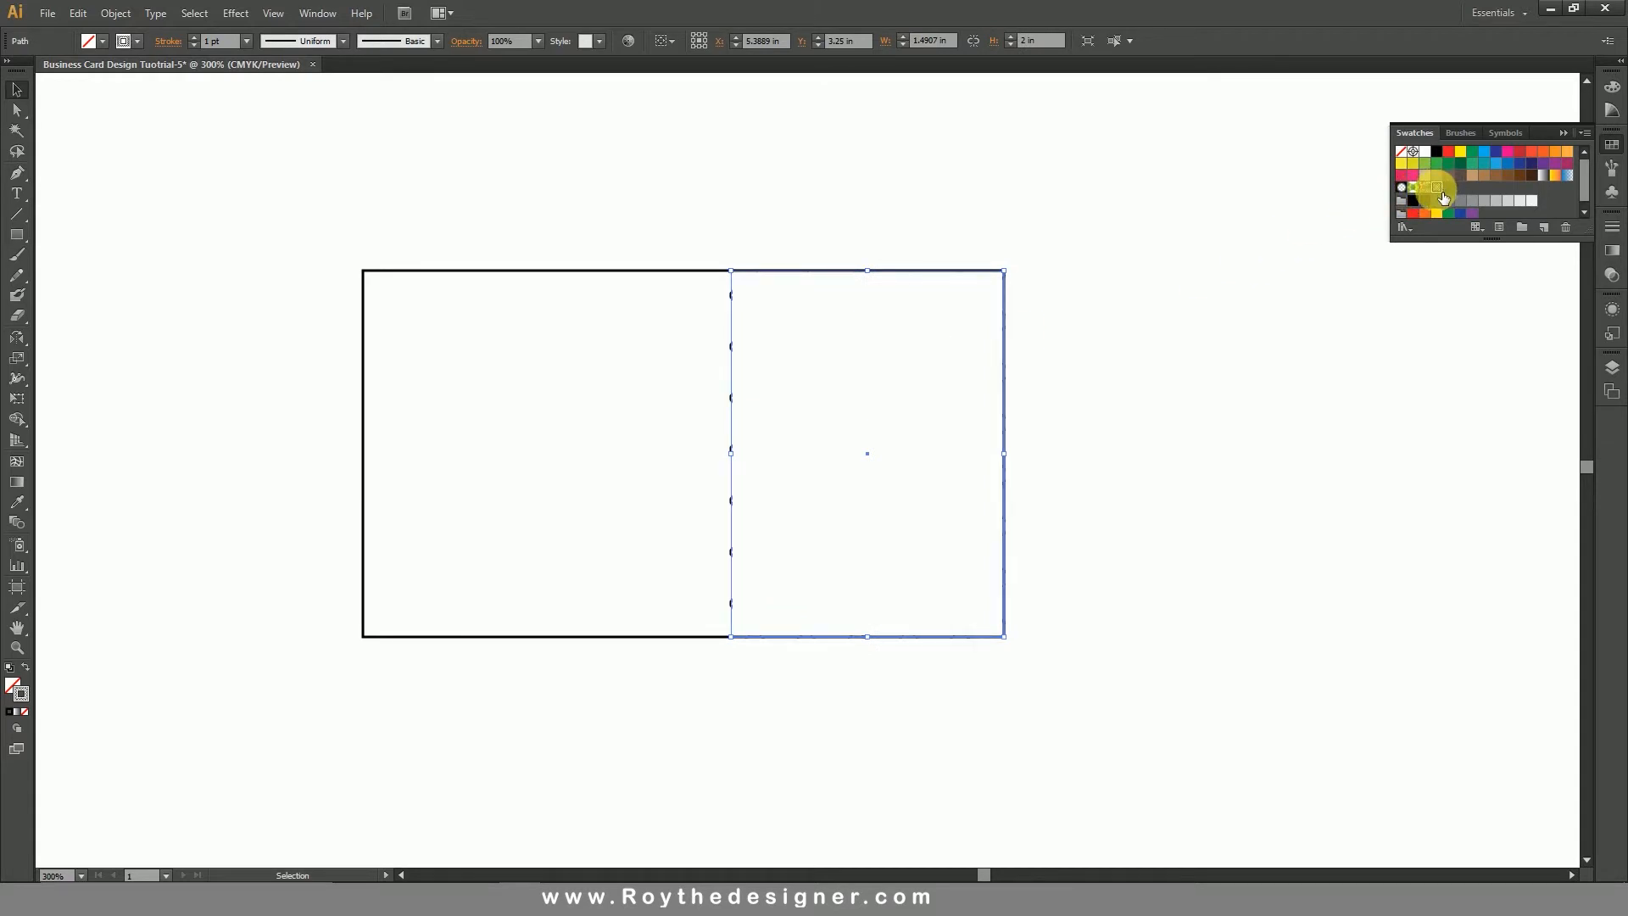
pyautogui.click(21, 694)
pyautogui.click(25, 667)
pyautogui.click(13, 684)
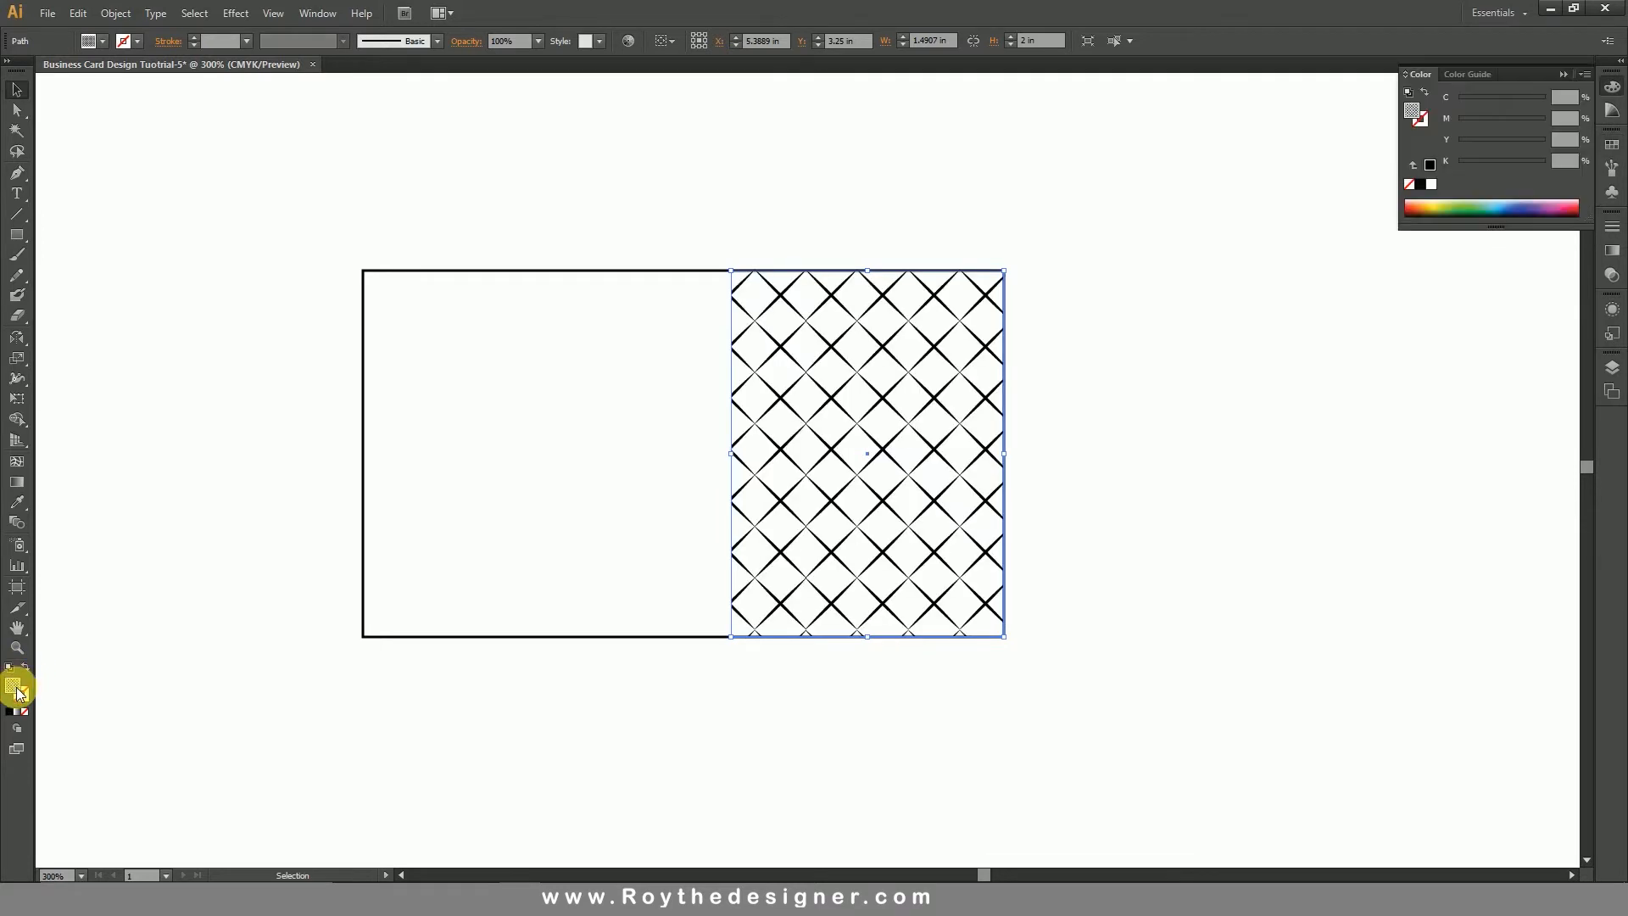
pyautogui.click(1079, 517)
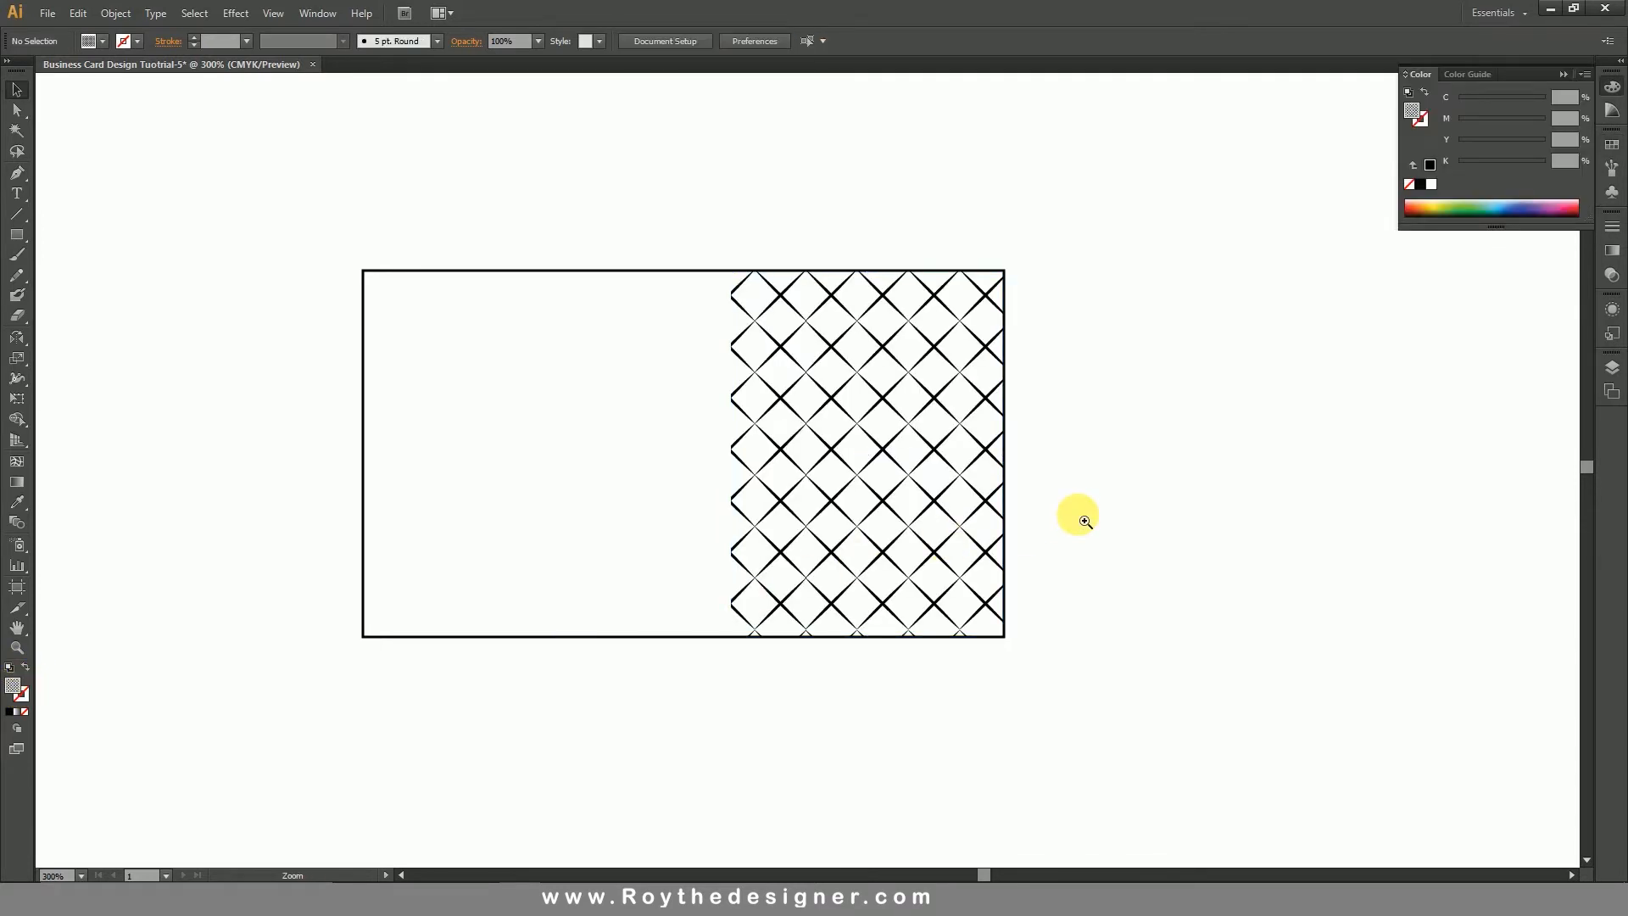
# - Resize the patterned rectangle from its inner edge to a width of about 1.50 in, ending at the lattice crossings
pyautogui.click(812, 436)
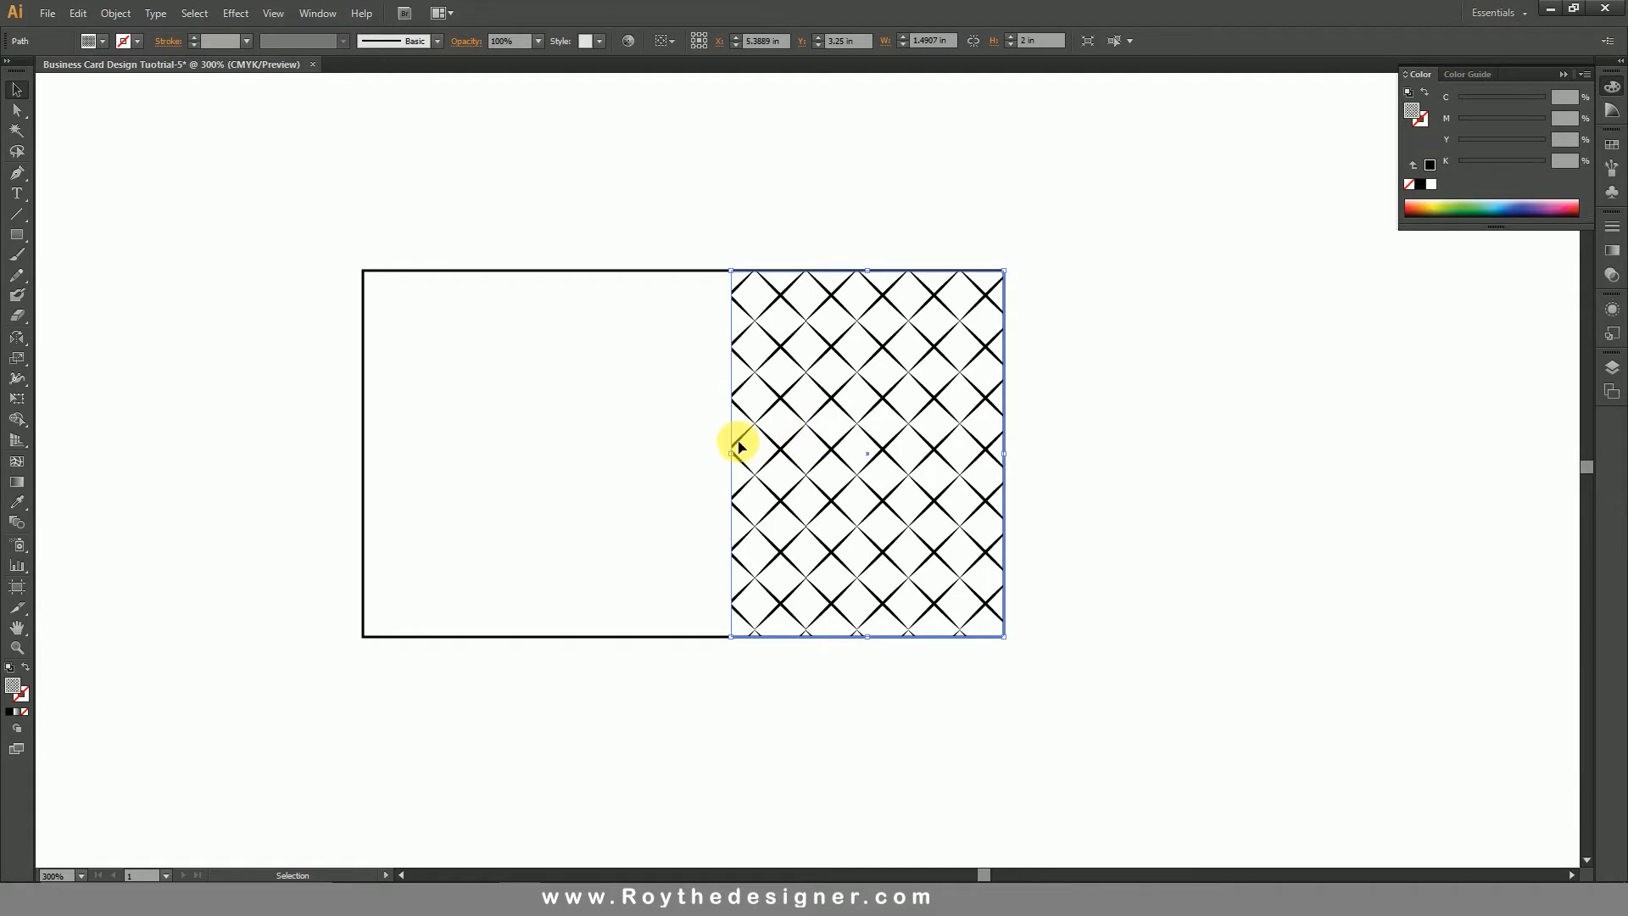
pyautogui.moveTo(734, 458); pyautogui.dragTo(755, 453)
pyautogui.click(1100, 491)
pyautogui.moveTo(1047, 501); pyautogui.dragTo(1145, 509)
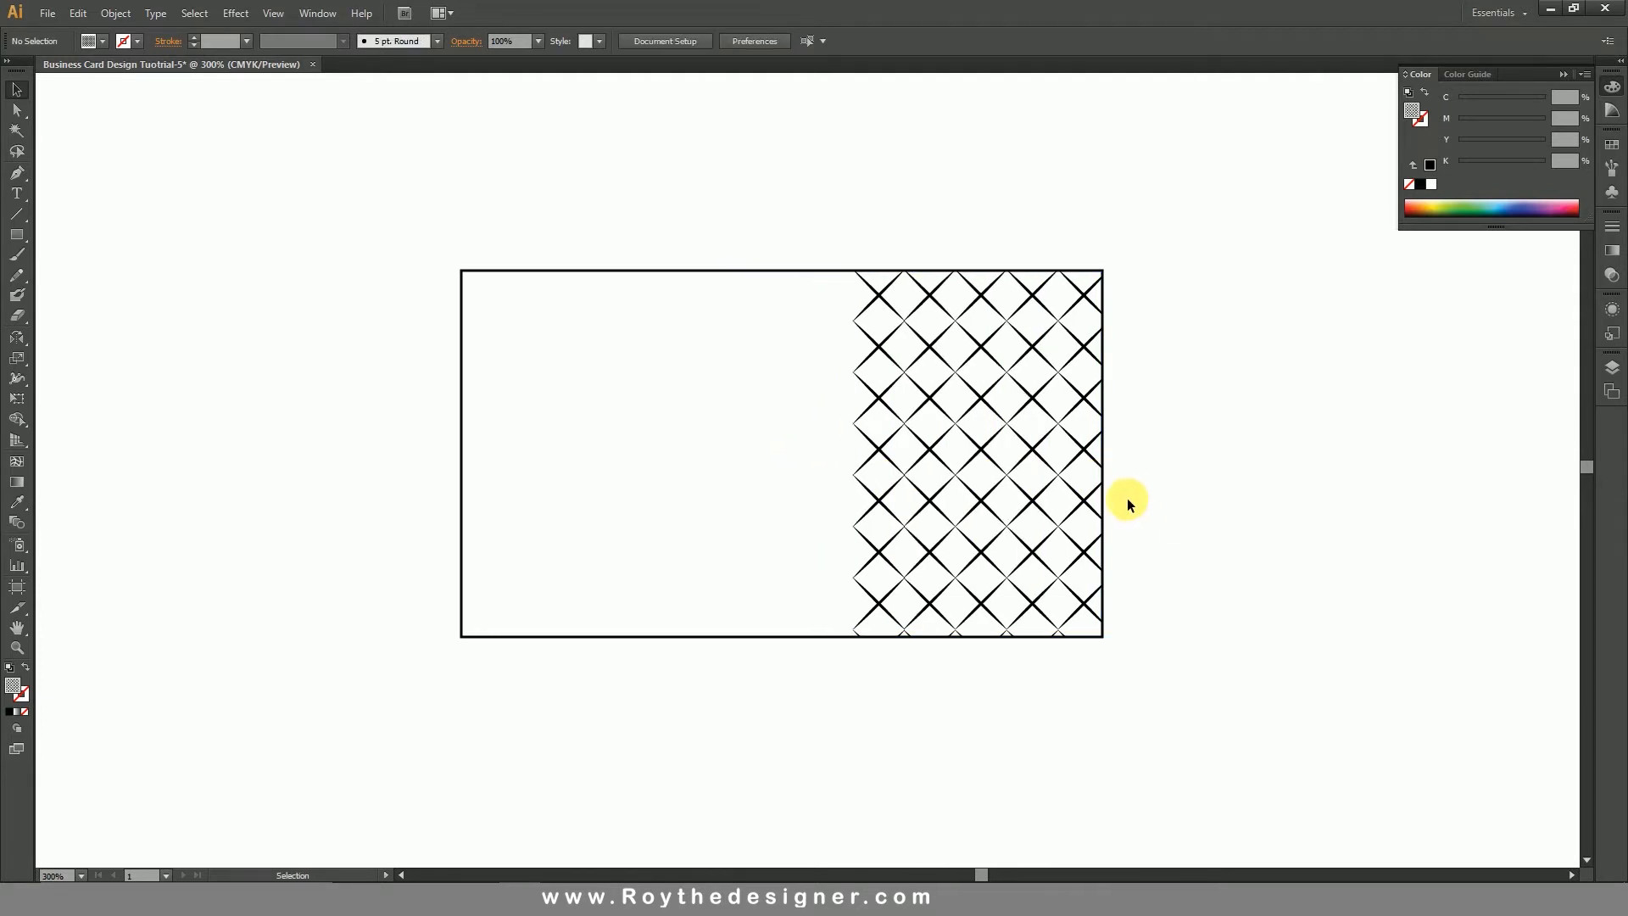
pyautogui.click(903, 420)
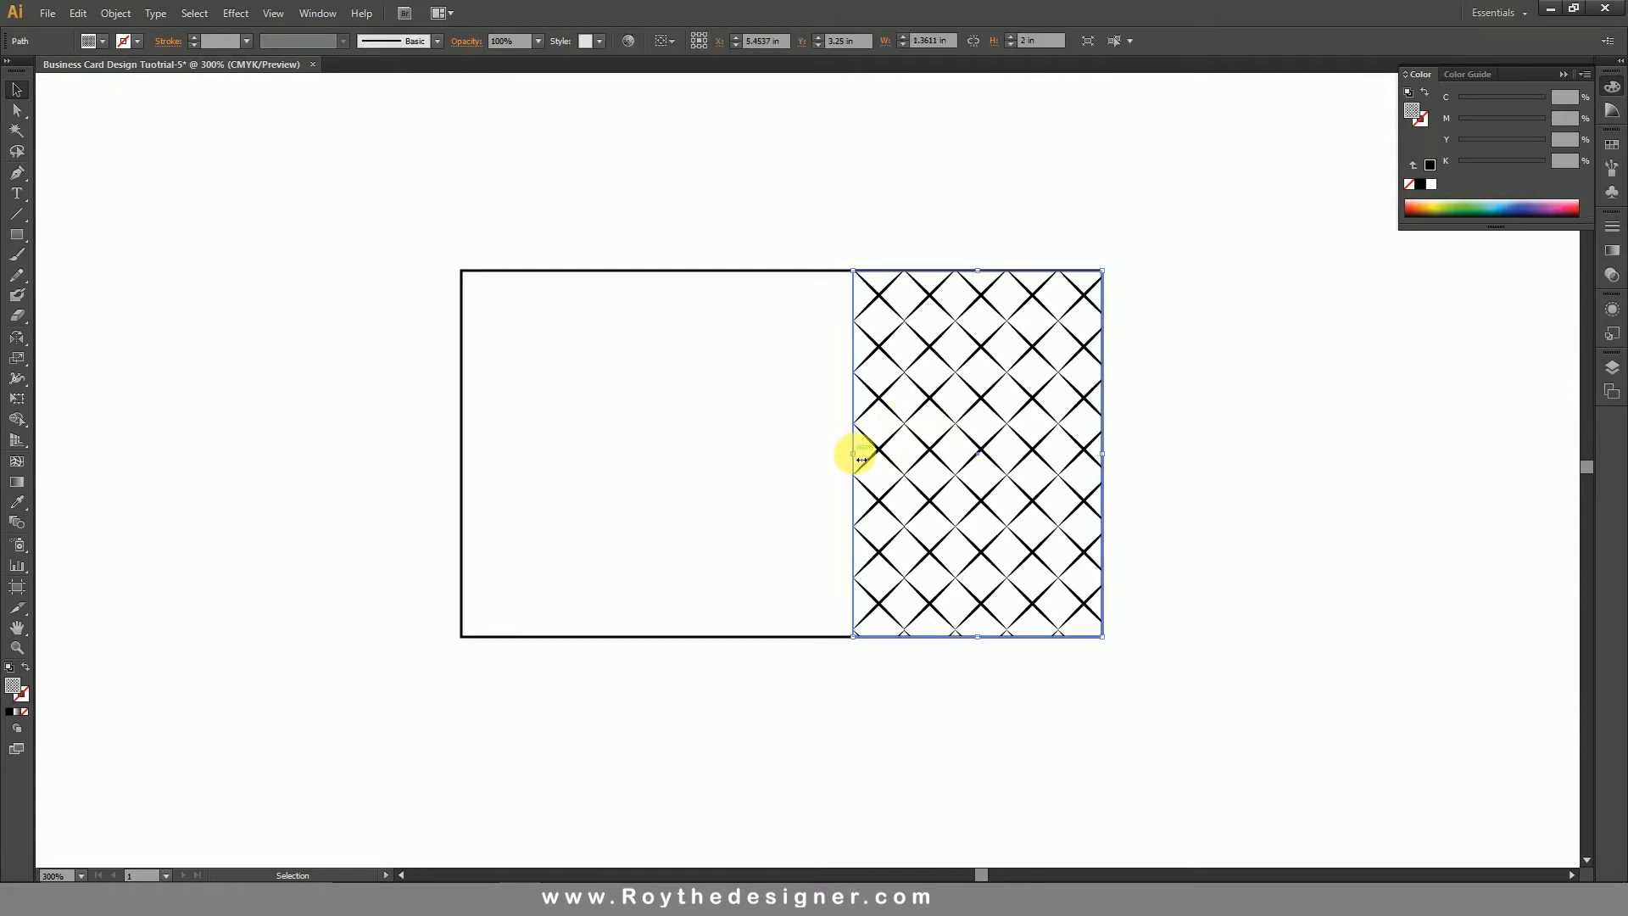
pyautogui.moveTo(858, 459); pyautogui.dragTo(829, 458)
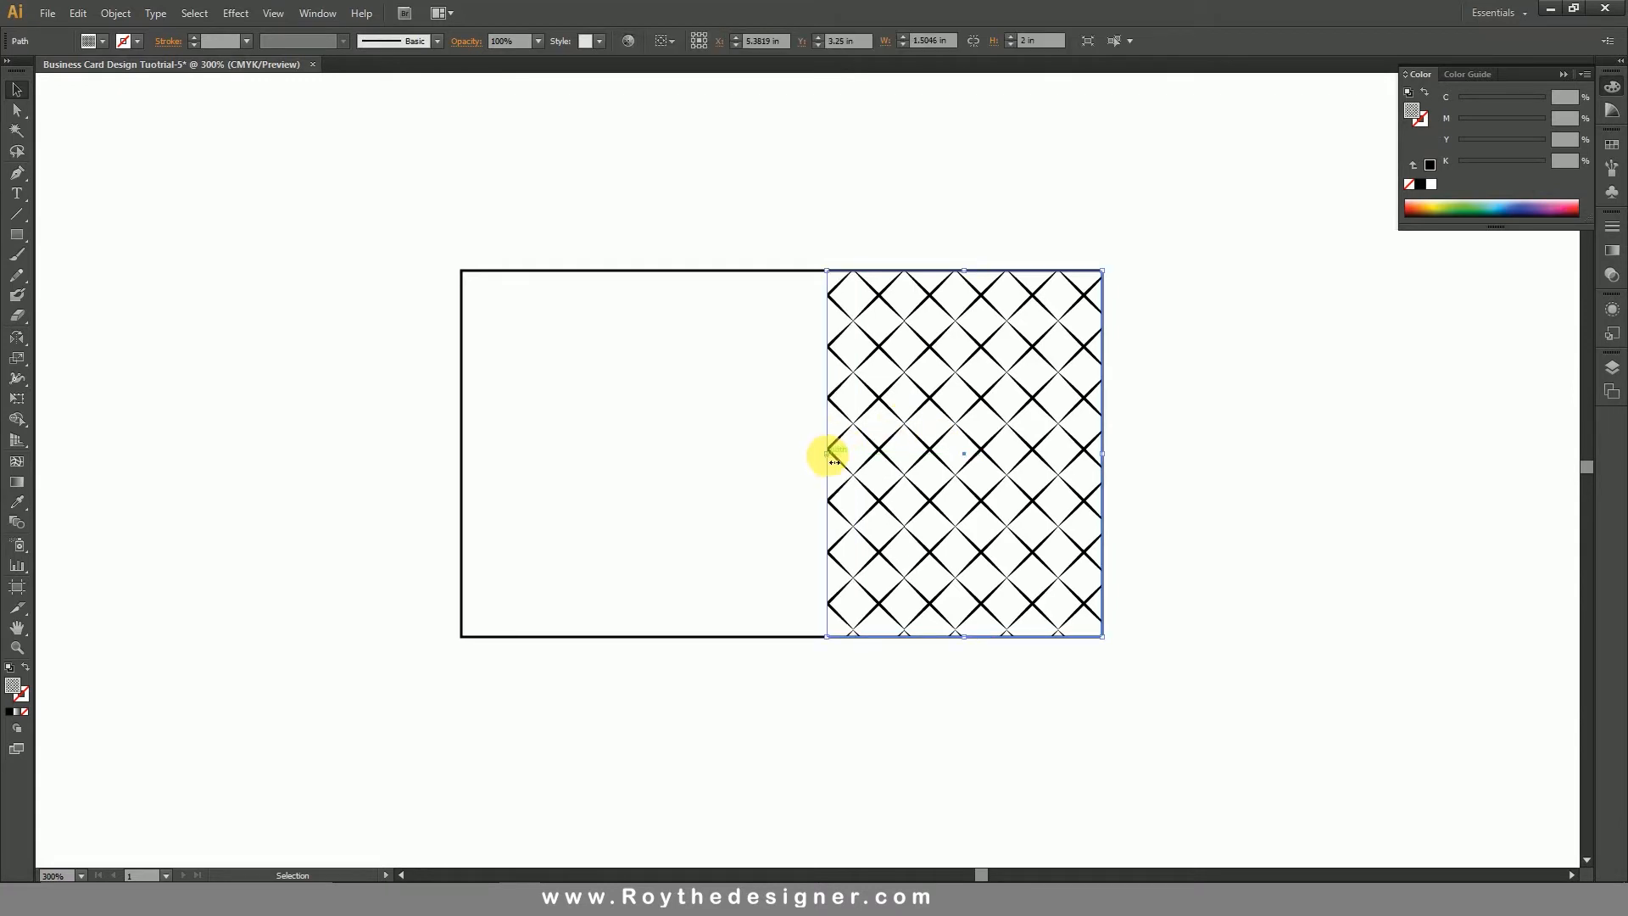
pyautogui.click(1219, 446)
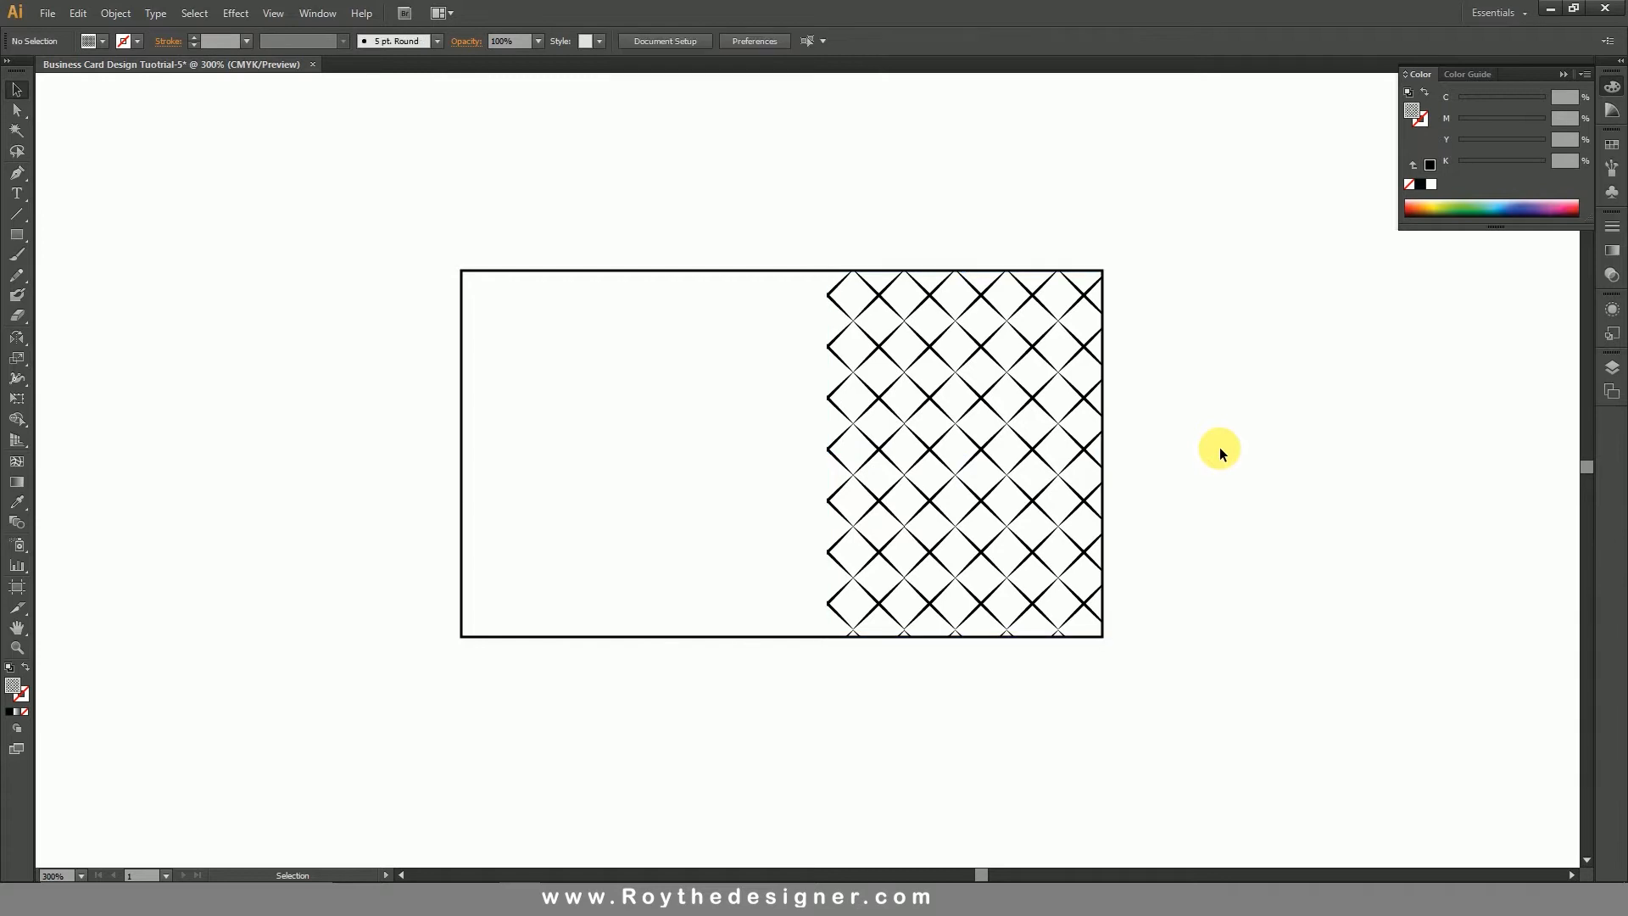
# - Fine-tune the patterned rectangle's inner edge at high magnification so it cuts through the centres of the X crossings
pyautogui.click(889, 436)
pyautogui.moveTo(703, 405); pyautogui.dragTo(929, 543)
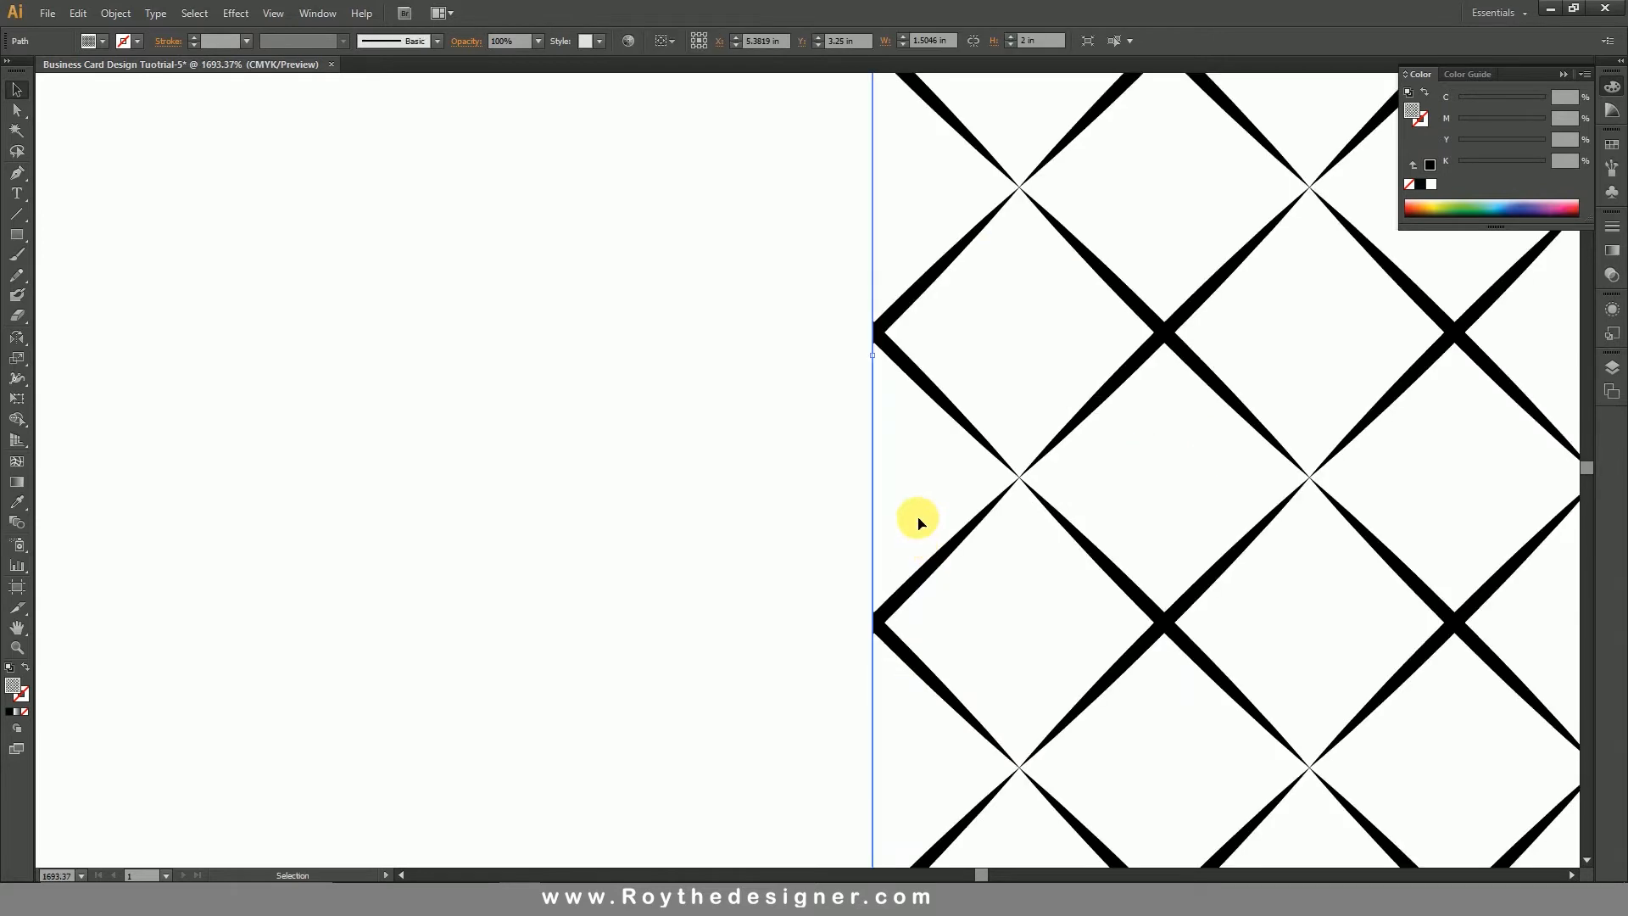
pyautogui.moveTo(878, 362); pyautogui.dragTo(883, 355)
pyautogui.click(782, 450)
pyautogui.keyDown('ctrl'); pyautogui.keyDown('alt'); pyautogui.click(840, 450); pyautogui.keyUp('alt'); pyautogui.keyUp('ctrl')
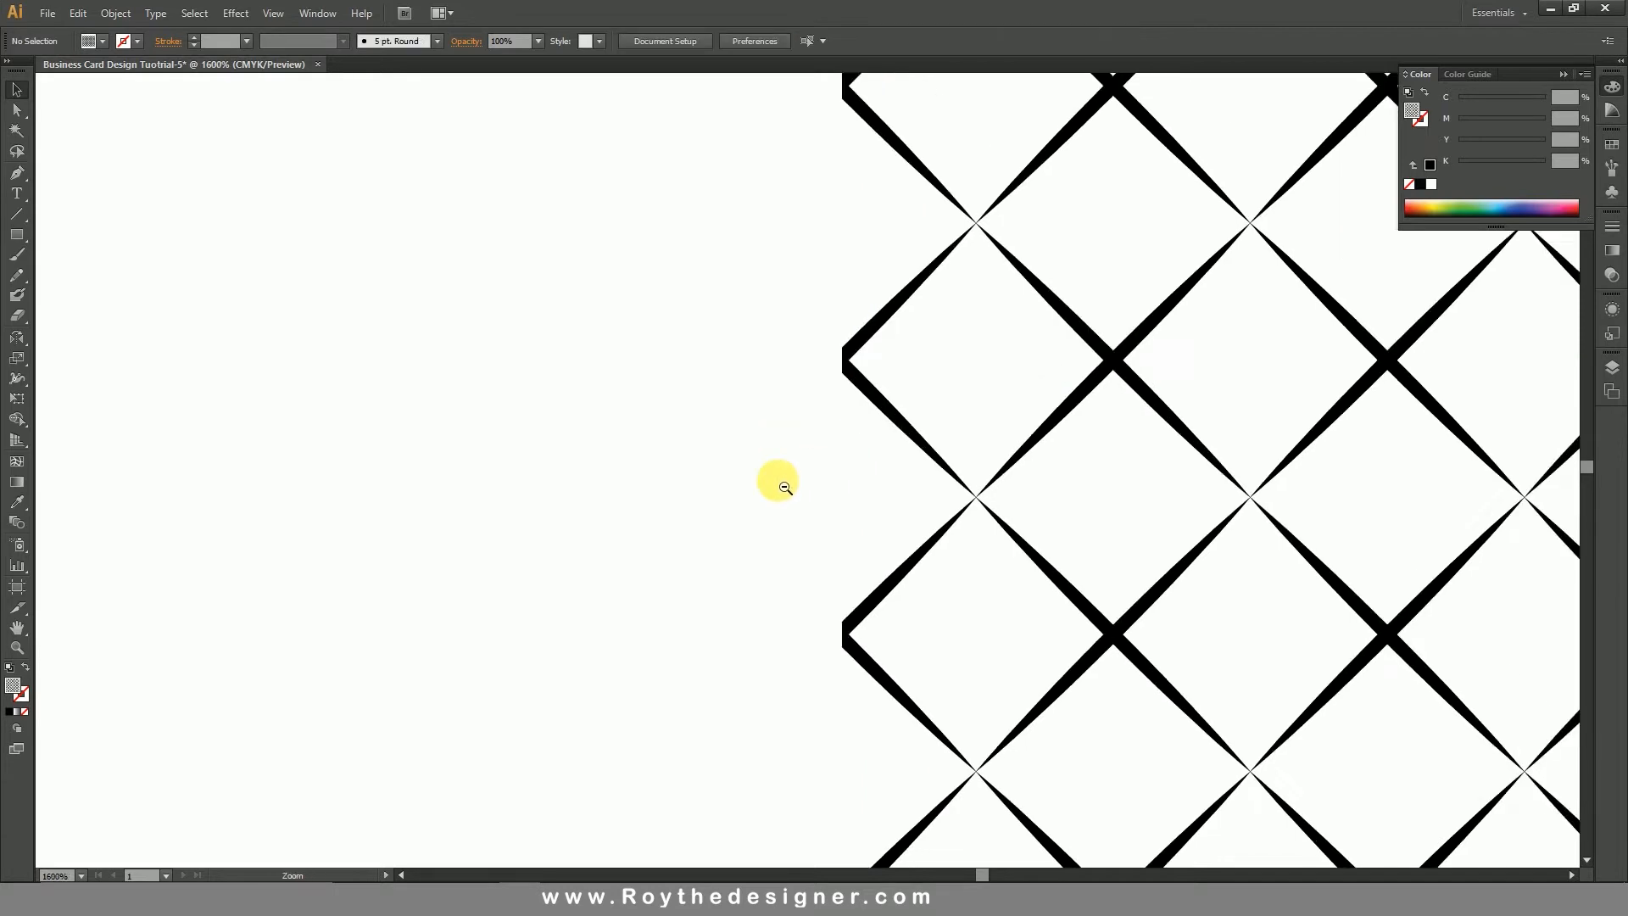
pyautogui.keyDown('ctrl'); pyautogui.keyDown('alt'); pyautogui.click(776, 483); pyautogui.keyUp('alt'); pyautogui.keyUp('ctrl')
pyautogui.keyDown('ctrl'); pyautogui.keyDown('alt'); pyautogui.click(774, 483); pyautogui.keyUp('alt'); pyautogui.keyUp('ctrl')
pyautogui.keyDown('ctrl'); pyautogui.keyDown('alt'); pyautogui.click(776, 483); pyautogui.keyUp('alt'); pyautogui.keyUp('ctrl')
pyautogui.keyDown('ctrl'); pyautogui.keyDown('alt'); pyautogui.click(921, 509); pyautogui.keyUp('alt'); pyautogui.keyUp('ctrl')
pyautogui.keyDown('ctrl'); pyautogui.keyDown('alt'); pyautogui.click(926, 509); pyautogui.keyUp('alt'); pyautogui.keyUp('ctrl')
pyautogui.moveTo(988, 543); pyautogui.dragTo(1176, 565)
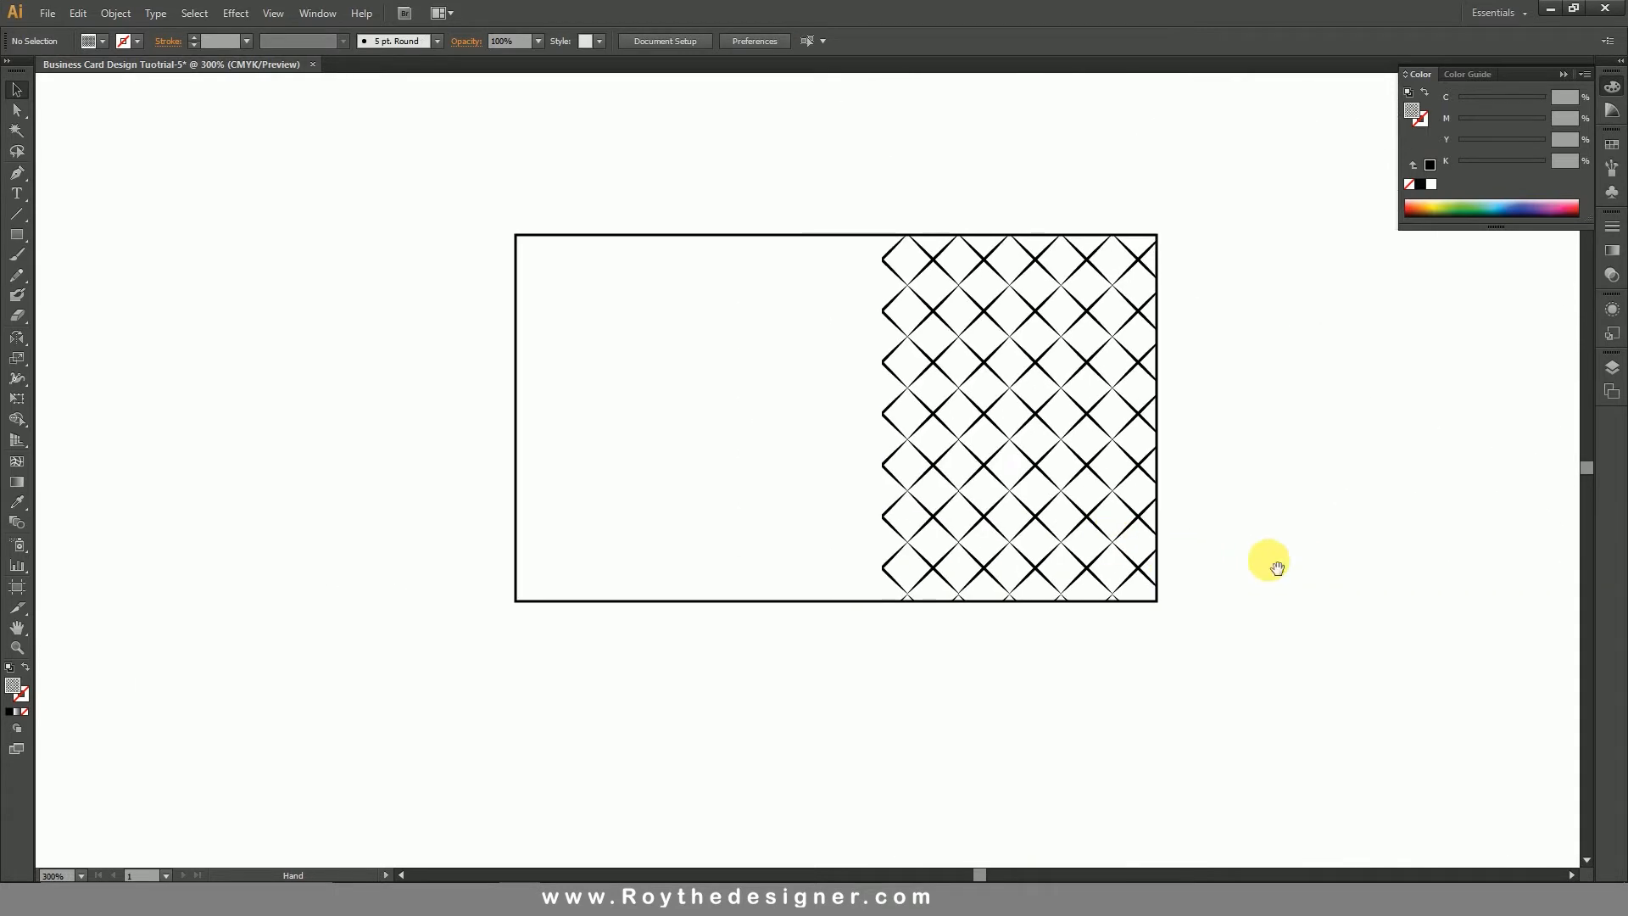
# - Copy the card outline, paste it in back, and narrow the copy to about 1.4995 in so it matches the patterned section
pyautogui.click(858, 234)
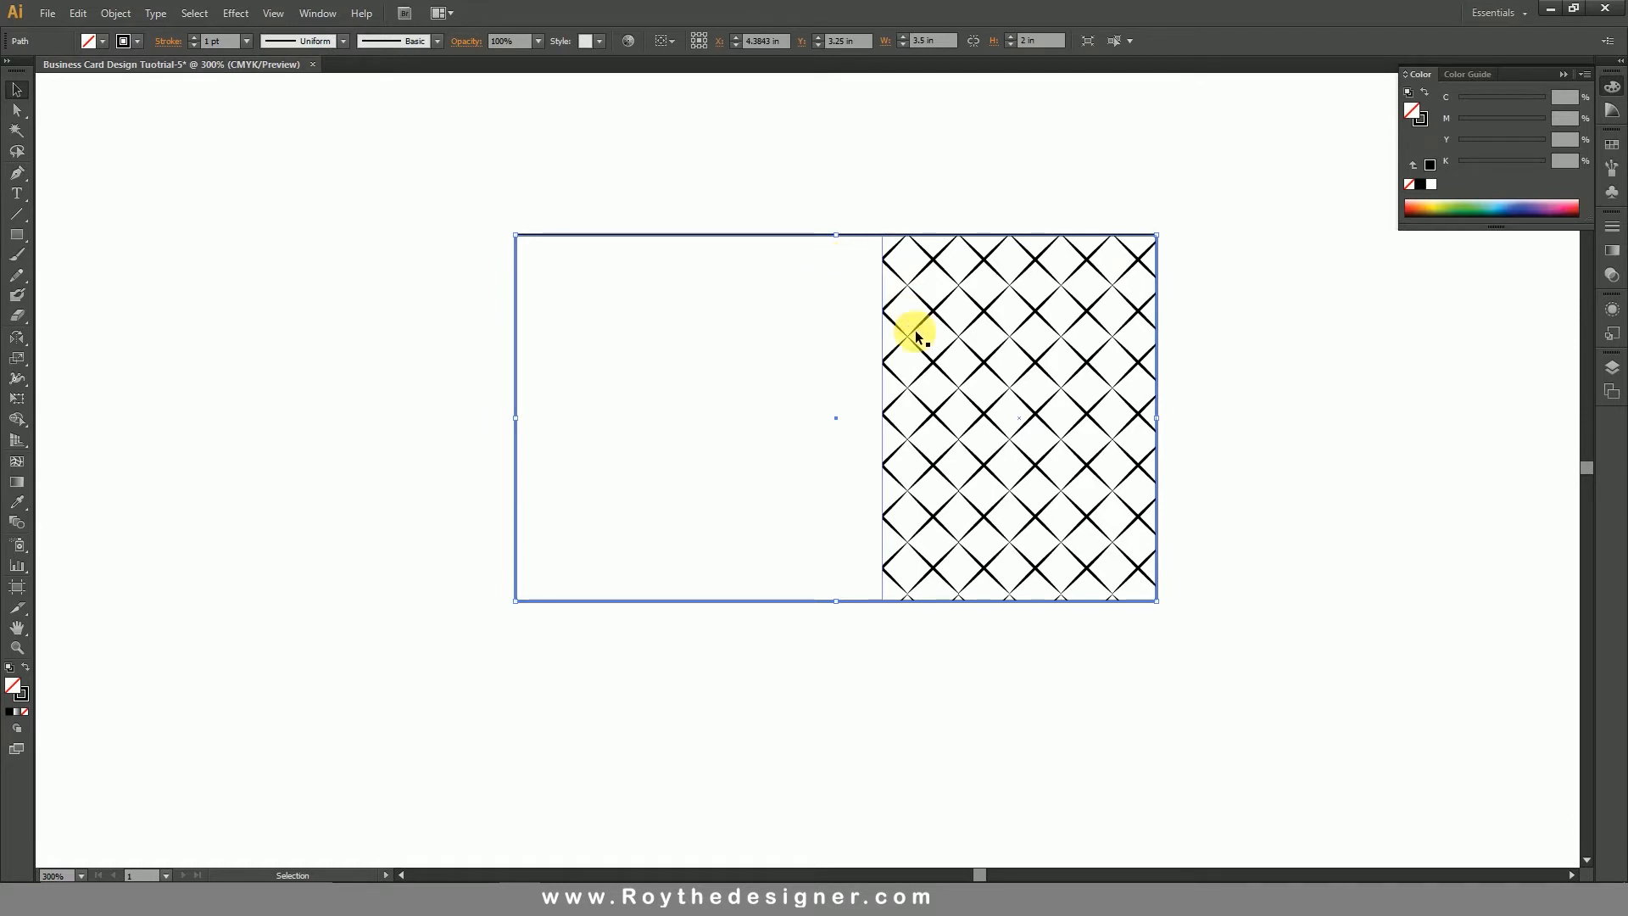
pyautogui.click(117, 14)
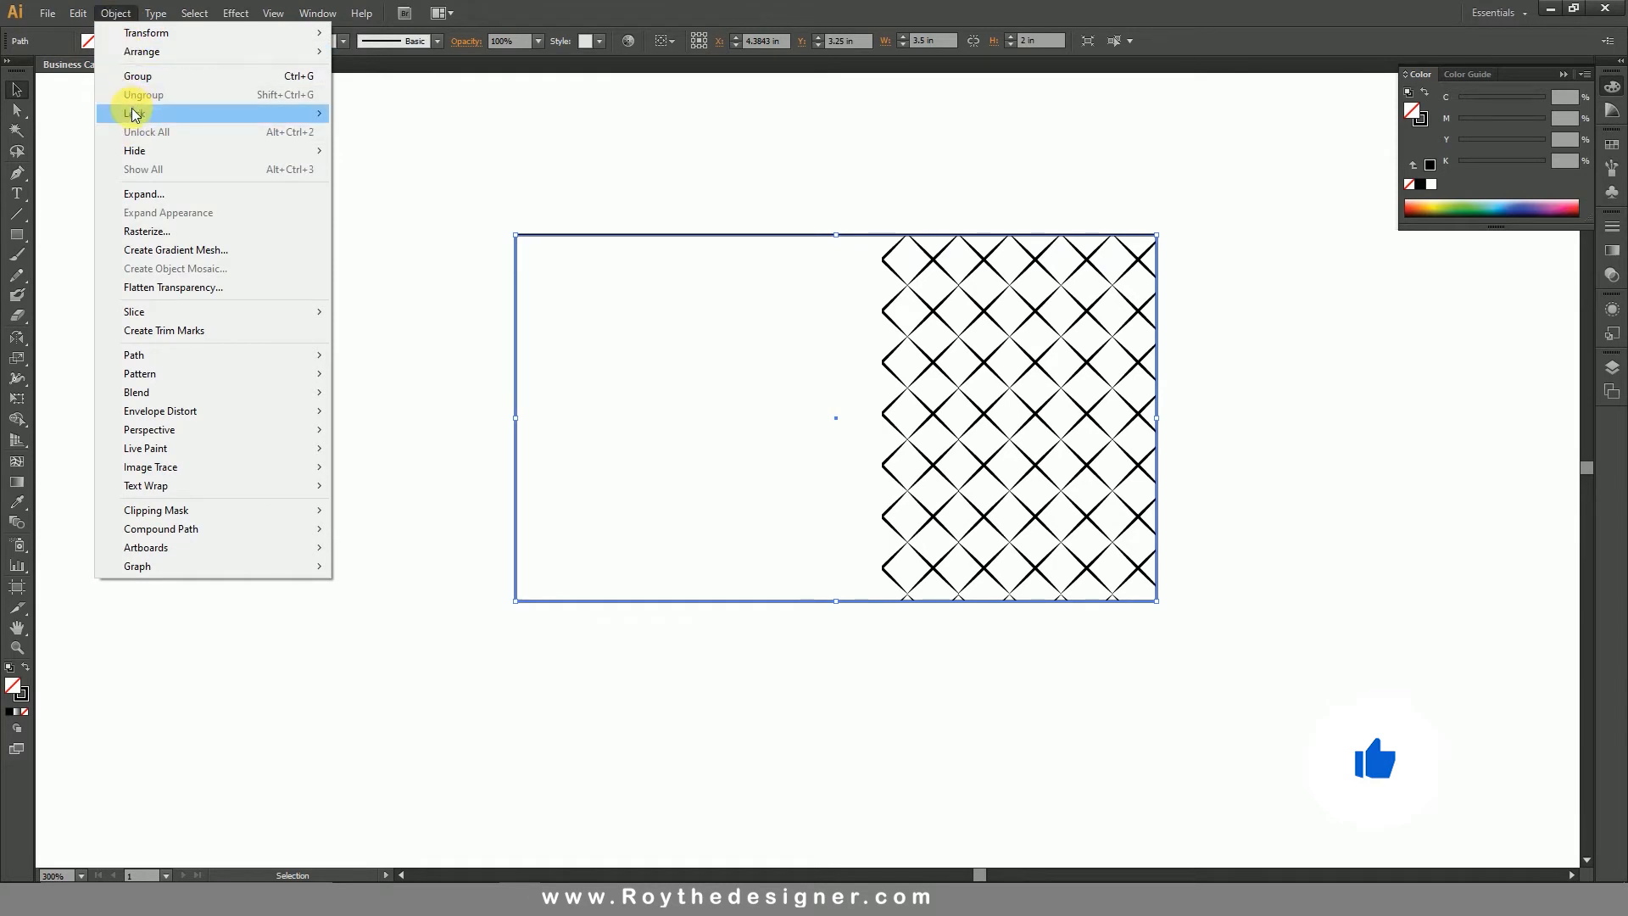
pyautogui.moveTo(78, 13)
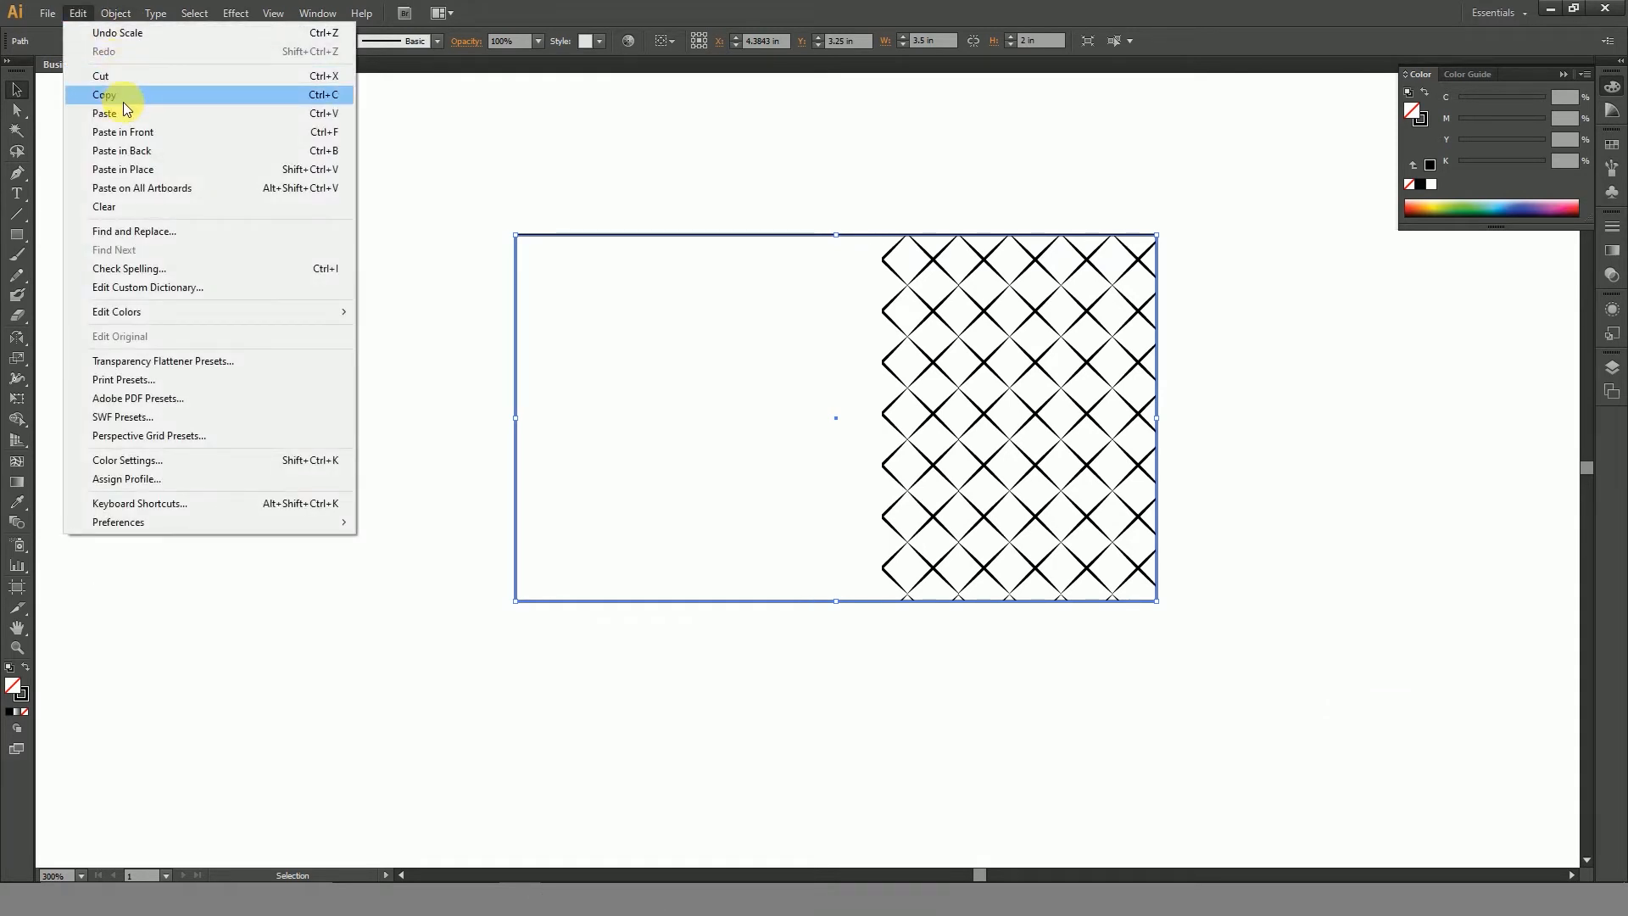
pyautogui.click(124, 97)
pyautogui.click(78, 12)
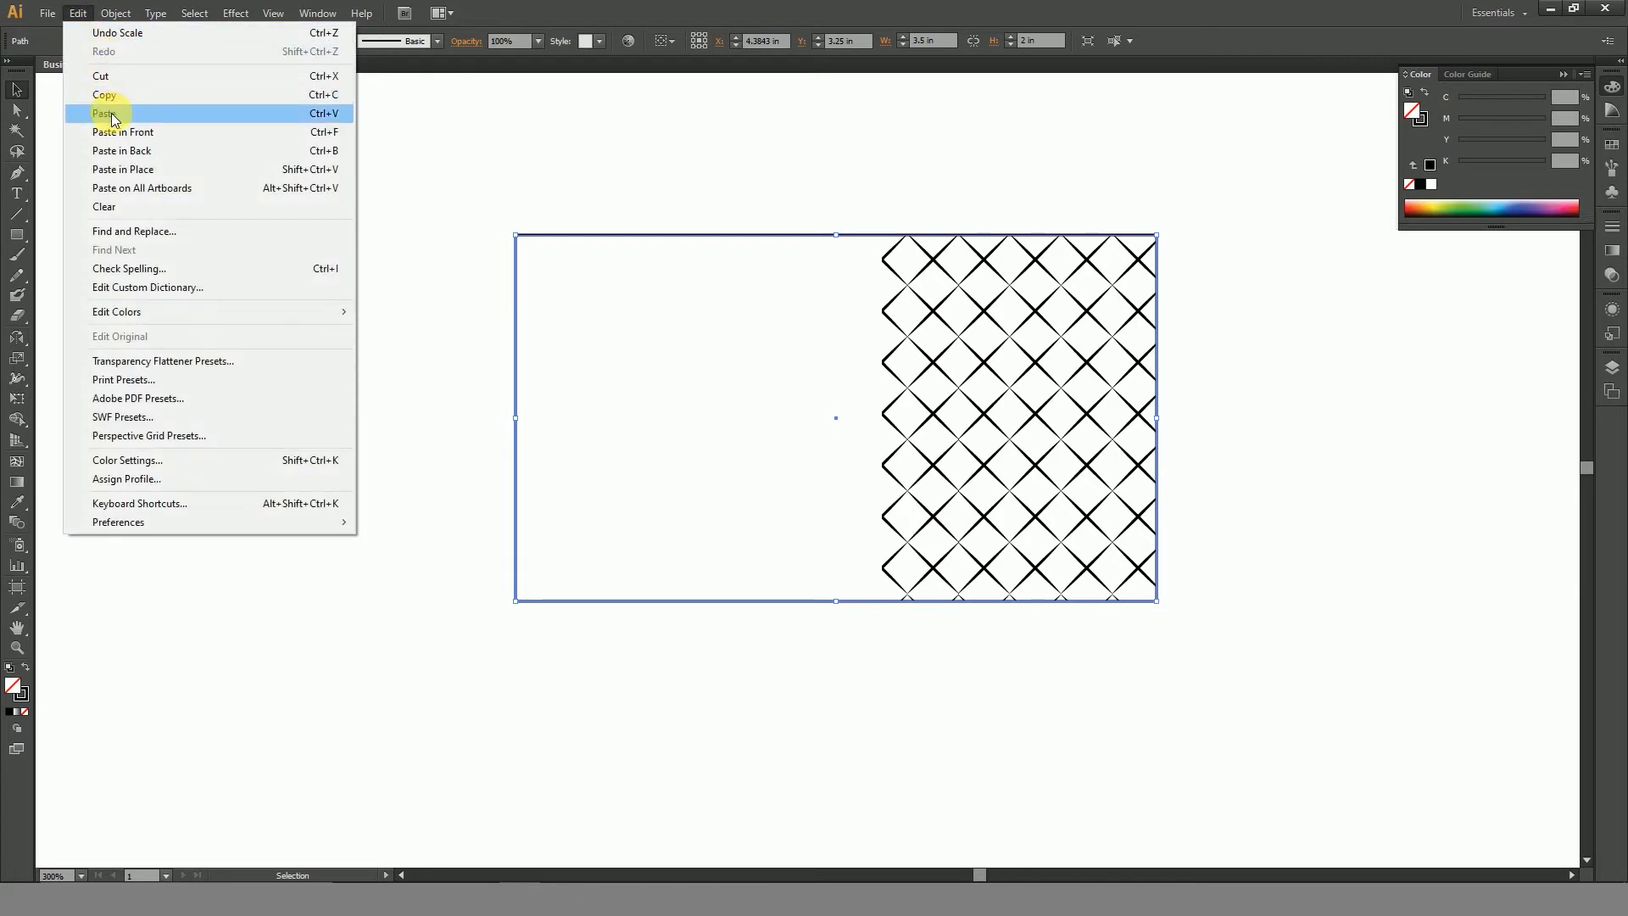
pyautogui.click(114, 151)
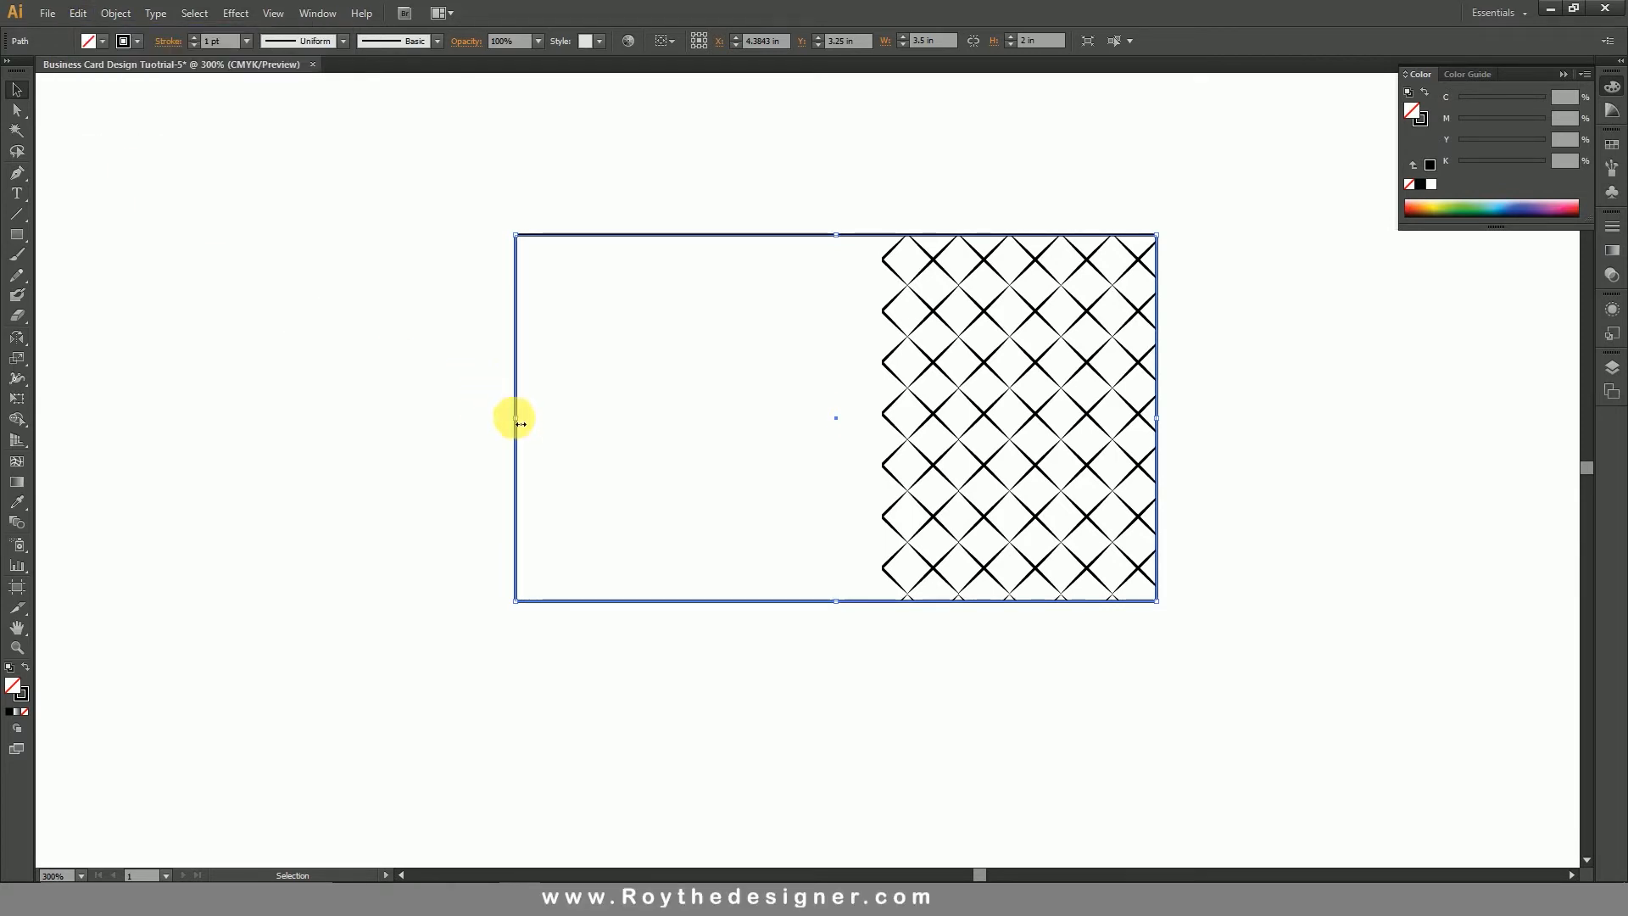
pyautogui.press('Delete')
pyautogui.click(516, 416)
pyautogui.moveTo(524, 424); pyautogui.dragTo(887, 425)
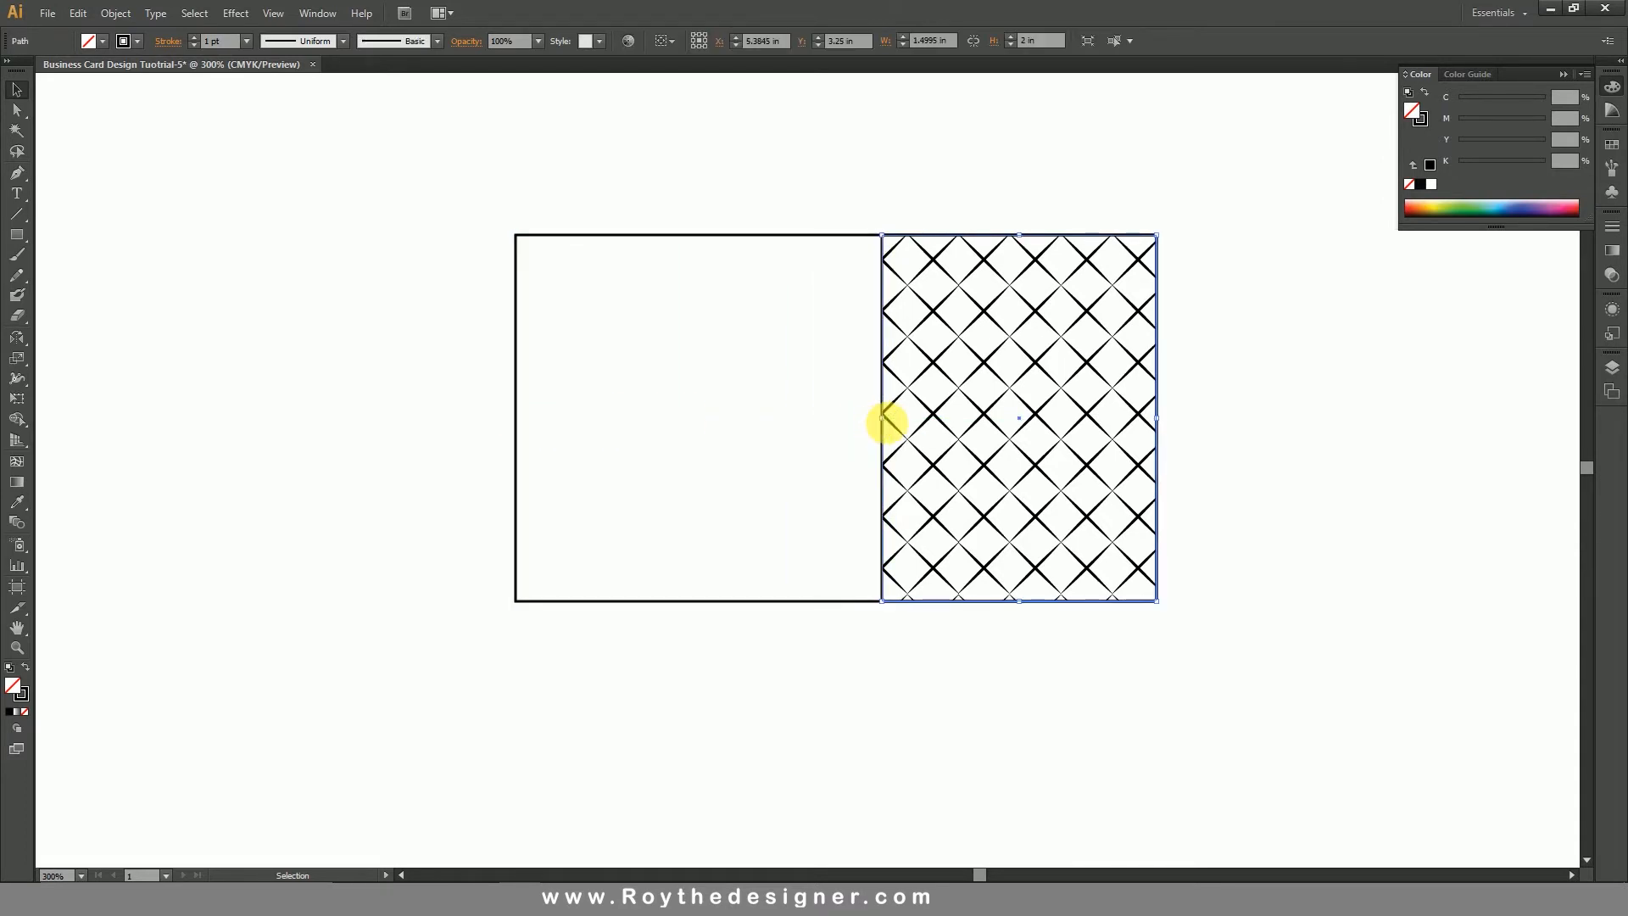
# - Fill the rectangle behind the lattice with pale mauve, C 9, M 13, Y 6, K 0, without a stroke
pyautogui.click(28, 668)
pyautogui.moveTo(1544, 164); pyautogui.dragTo(1457, 163)
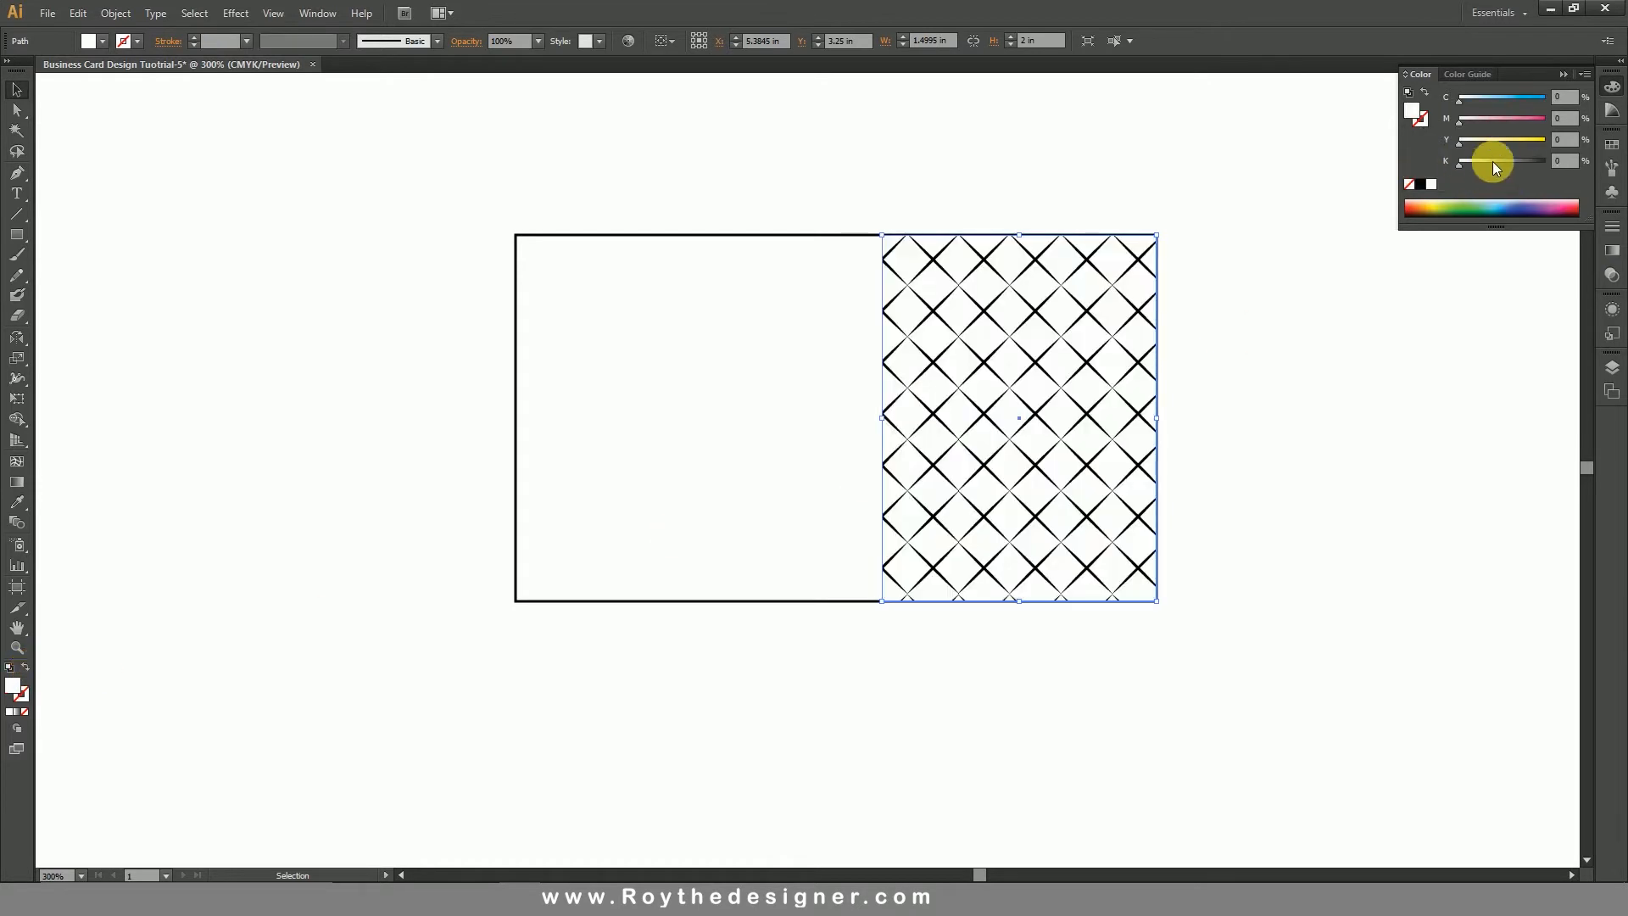
pyautogui.moveTo(1566, 143); pyautogui.dragTo(1473, 104)
pyautogui.click(1479, 121)
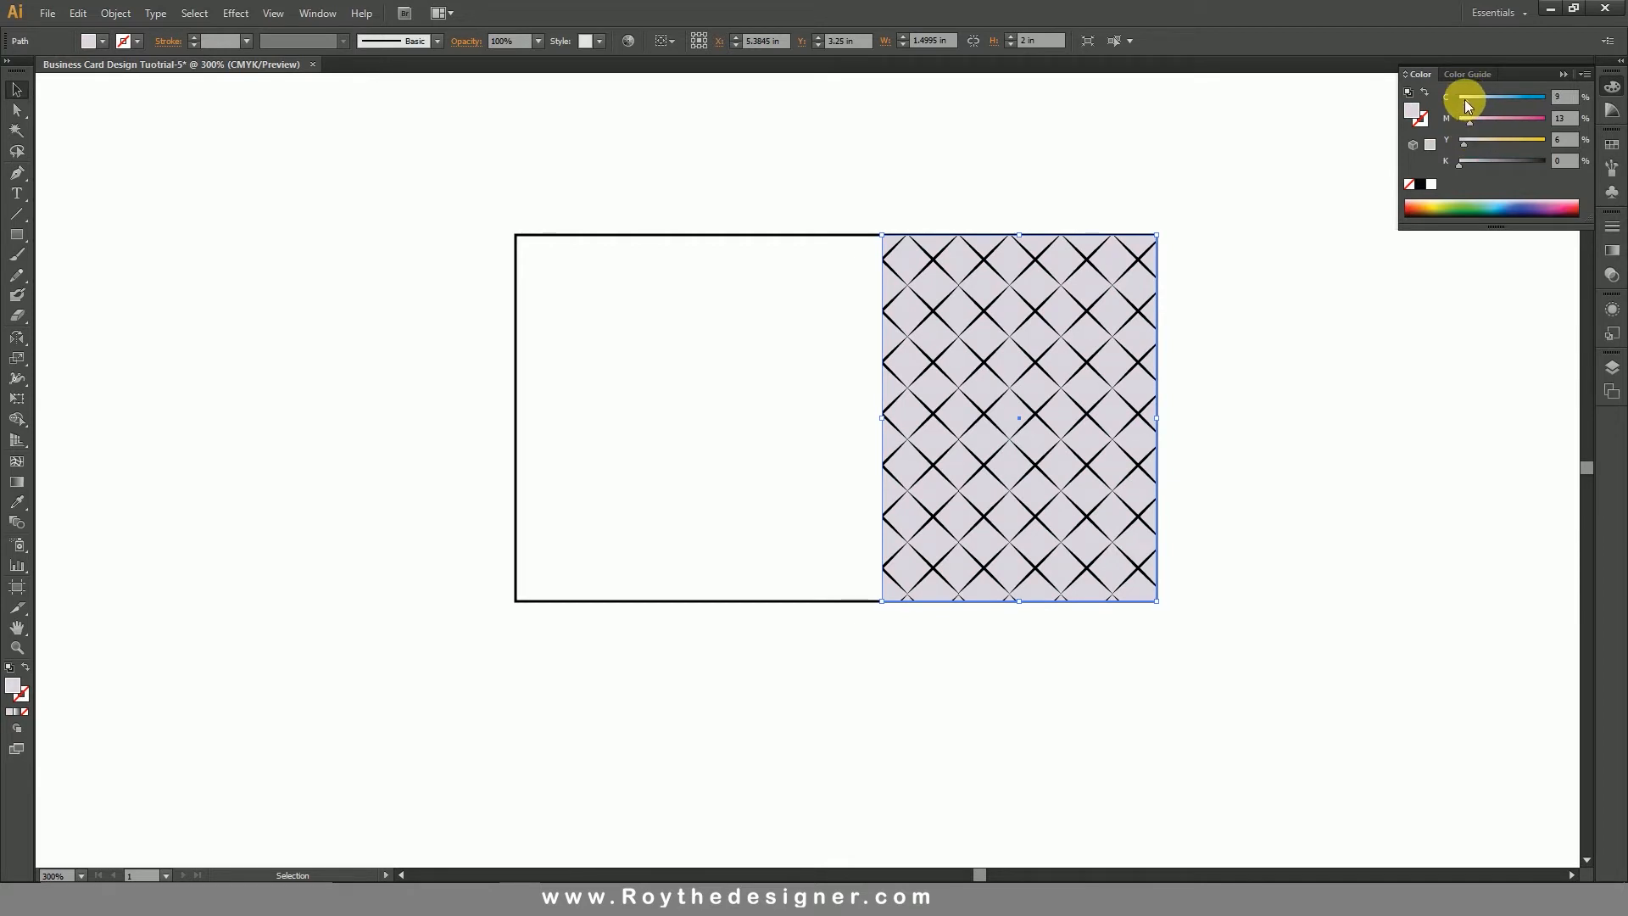
pyautogui.click(1286, 412)
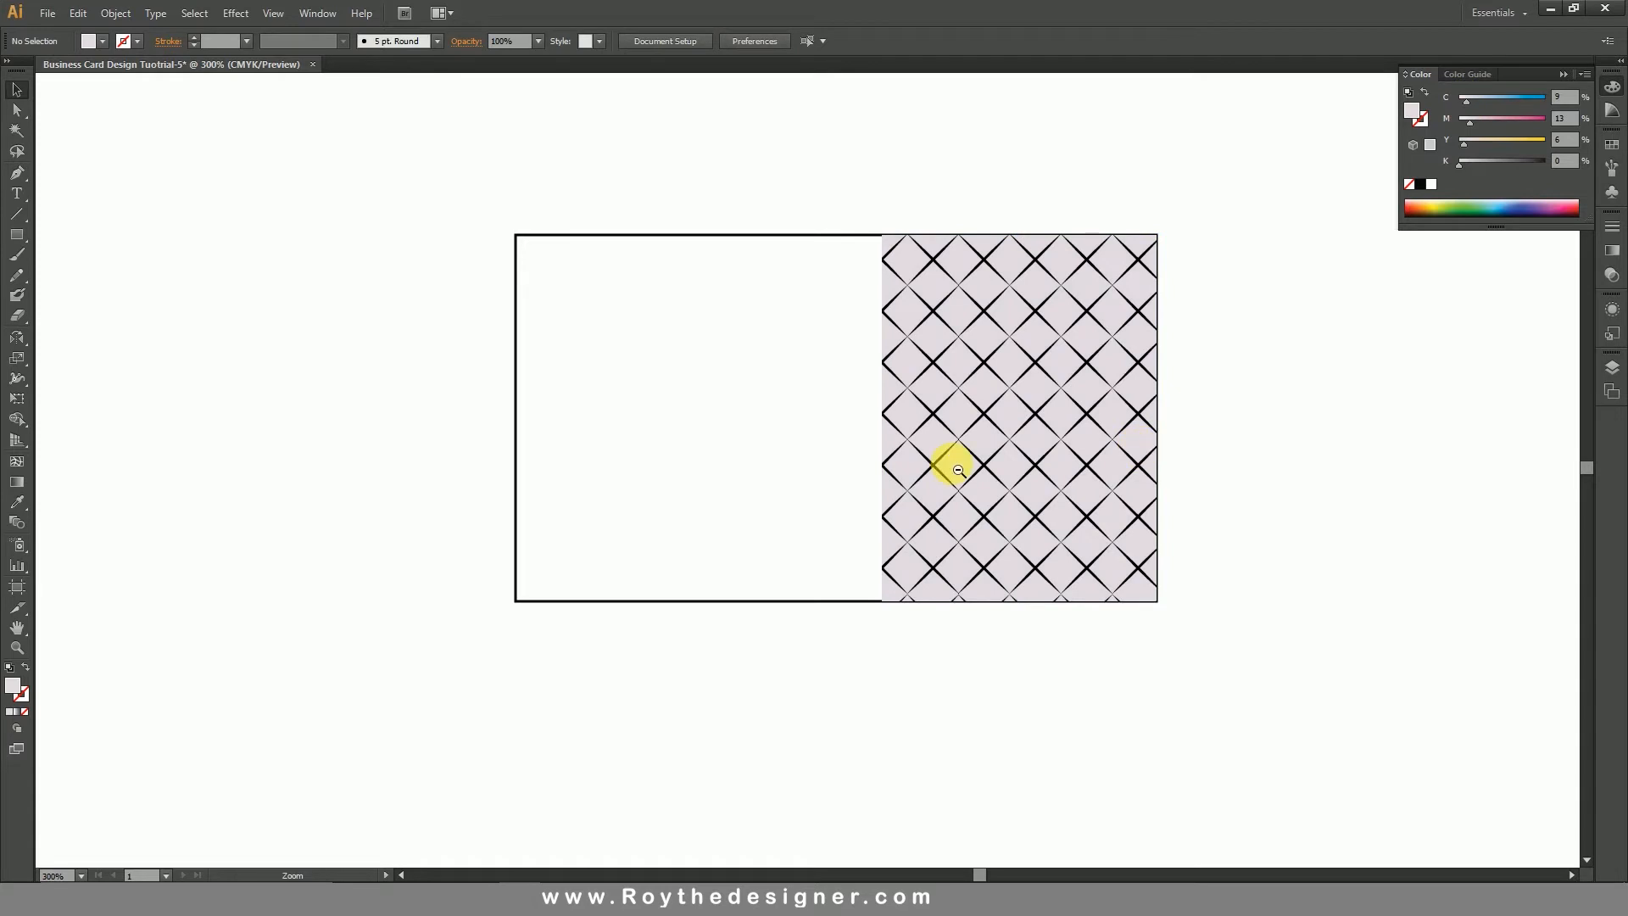
# - Fill the full card rectangle with light cream, C 0, M 3, Y 11, K 0, and remove its stroke
pyautogui.keyDown('ctrl'); pyautogui.keyDown('alt'); pyautogui.click(958, 470); pyautogui.keyUp('alt'); pyautogui.keyUp('ctrl')
pyautogui.keyDown('ctrl'); pyautogui.keyDown('alt'); pyautogui.click(959, 470); pyautogui.keyUp('alt'); pyautogui.keyUp('ctrl')
pyautogui.moveTo(958, 470); pyautogui.dragTo(1185, 481)
pyautogui.moveTo(605, 298); pyautogui.dragTo(1120, 649)
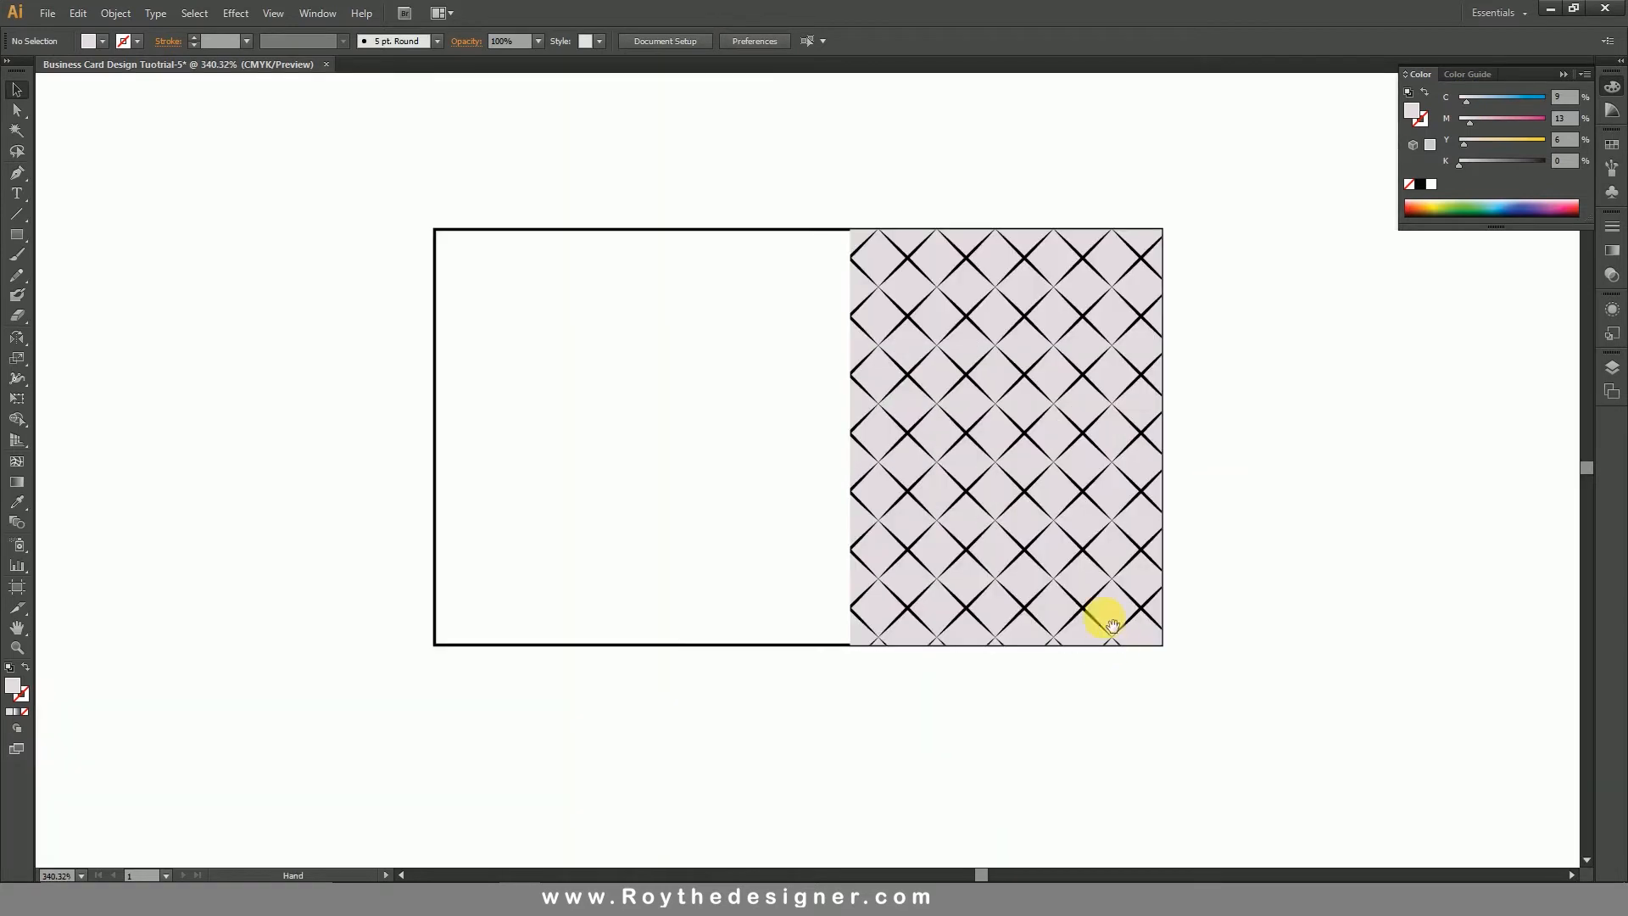
pyautogui.click(730, 229)
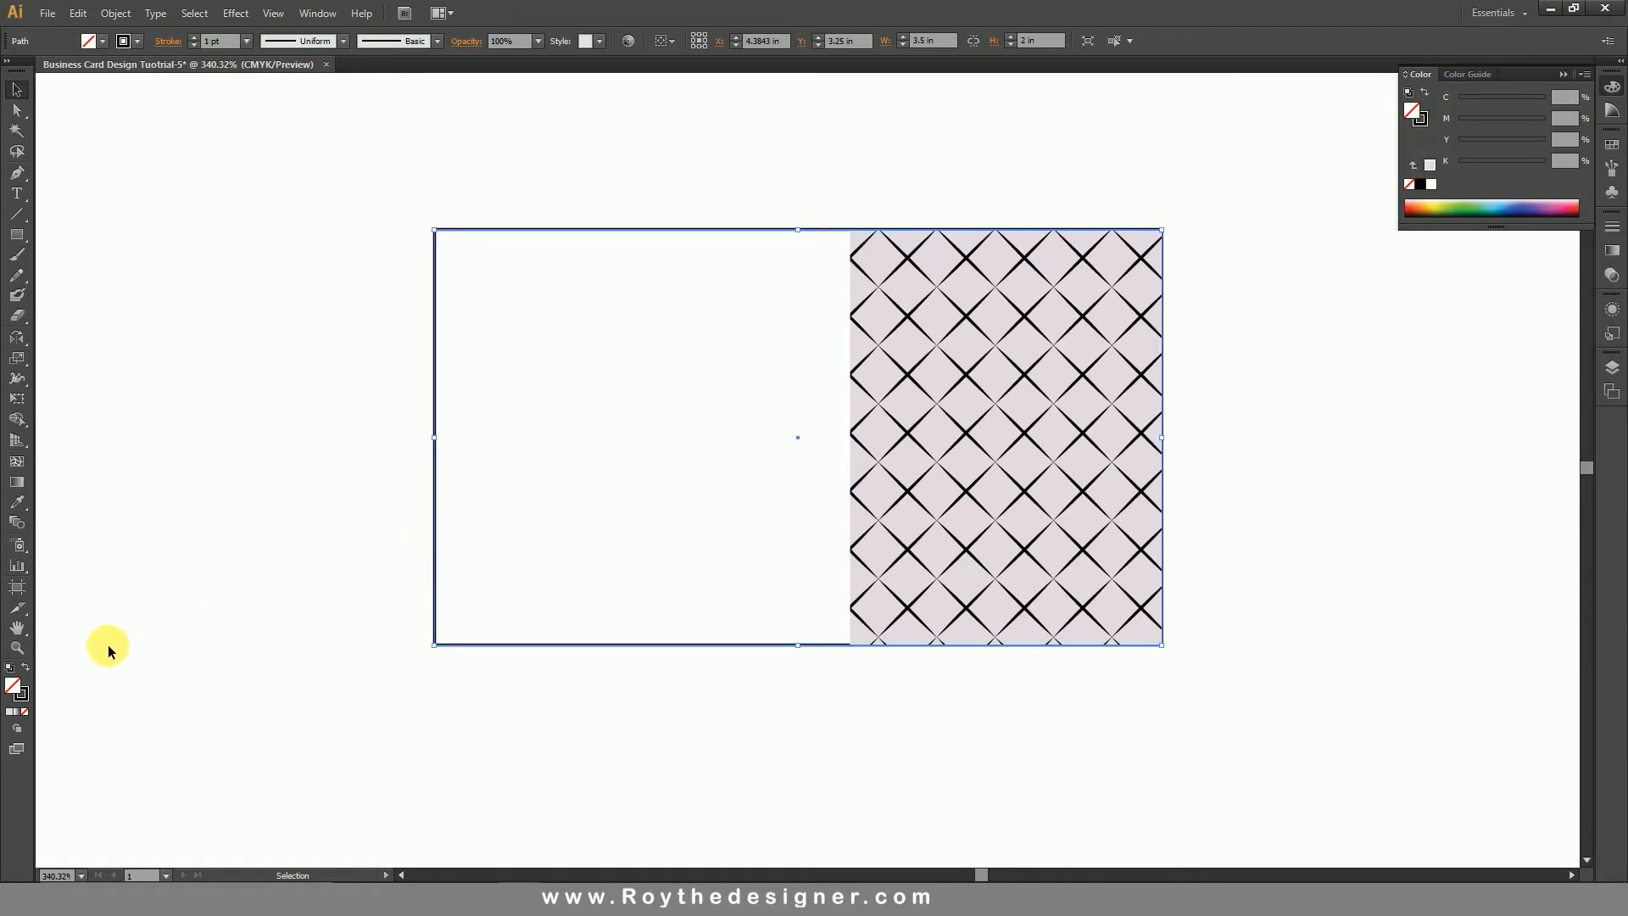
pyautogui.click(26, 667)
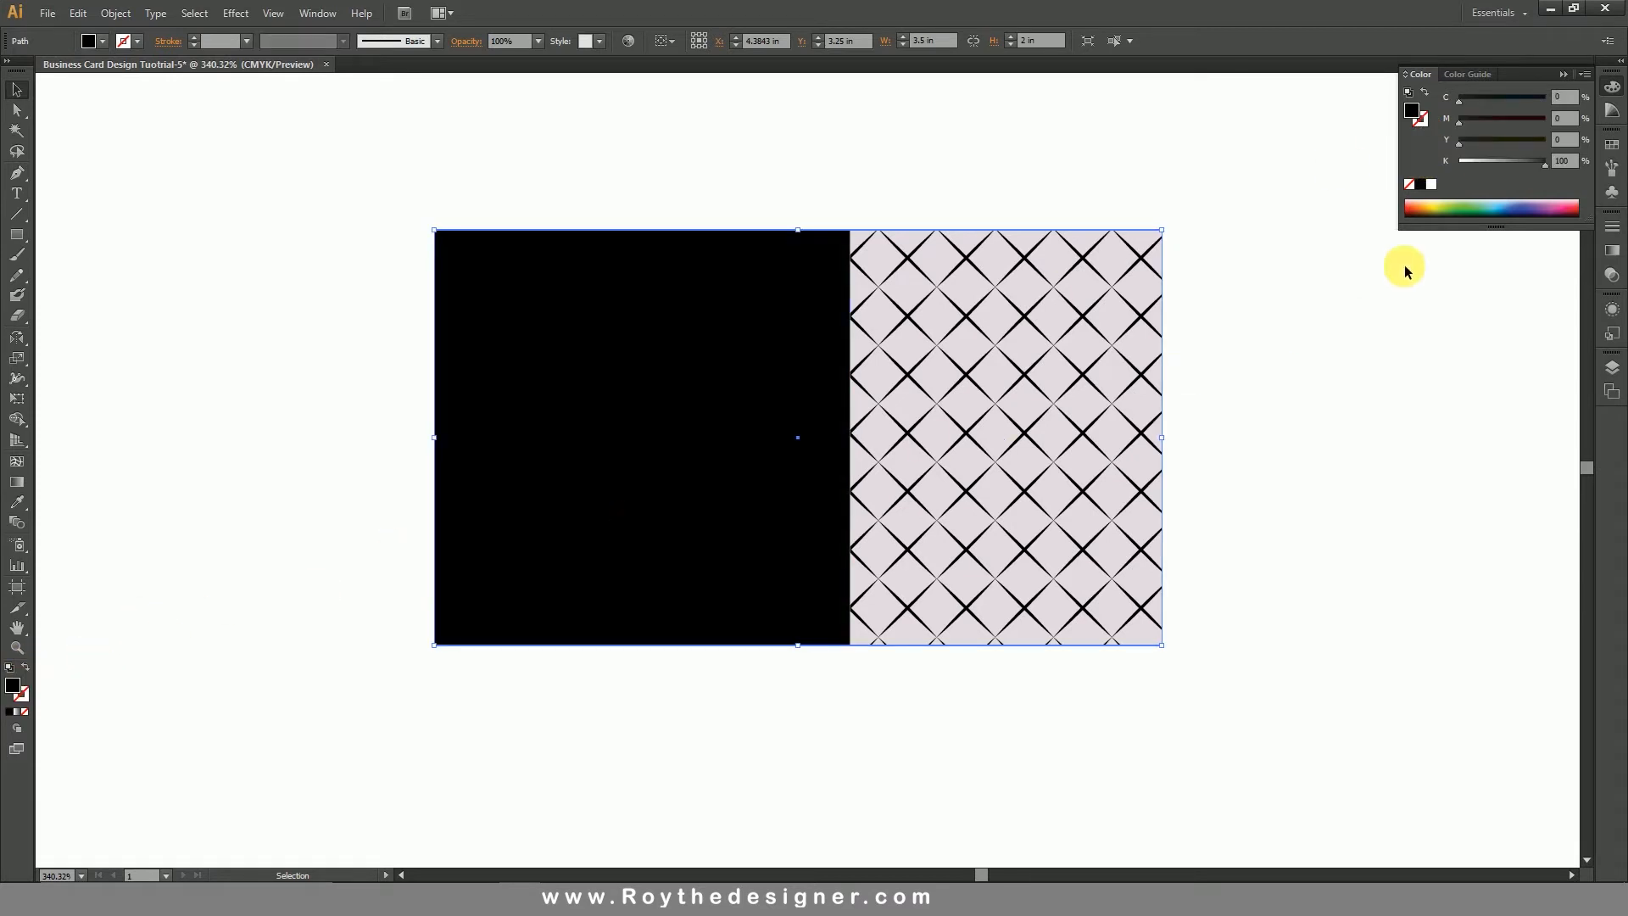
pyautogui.click(1432, 183)
pyautogui.moveTo(1471, 147); pyautogui.dragTo(1468, 145)
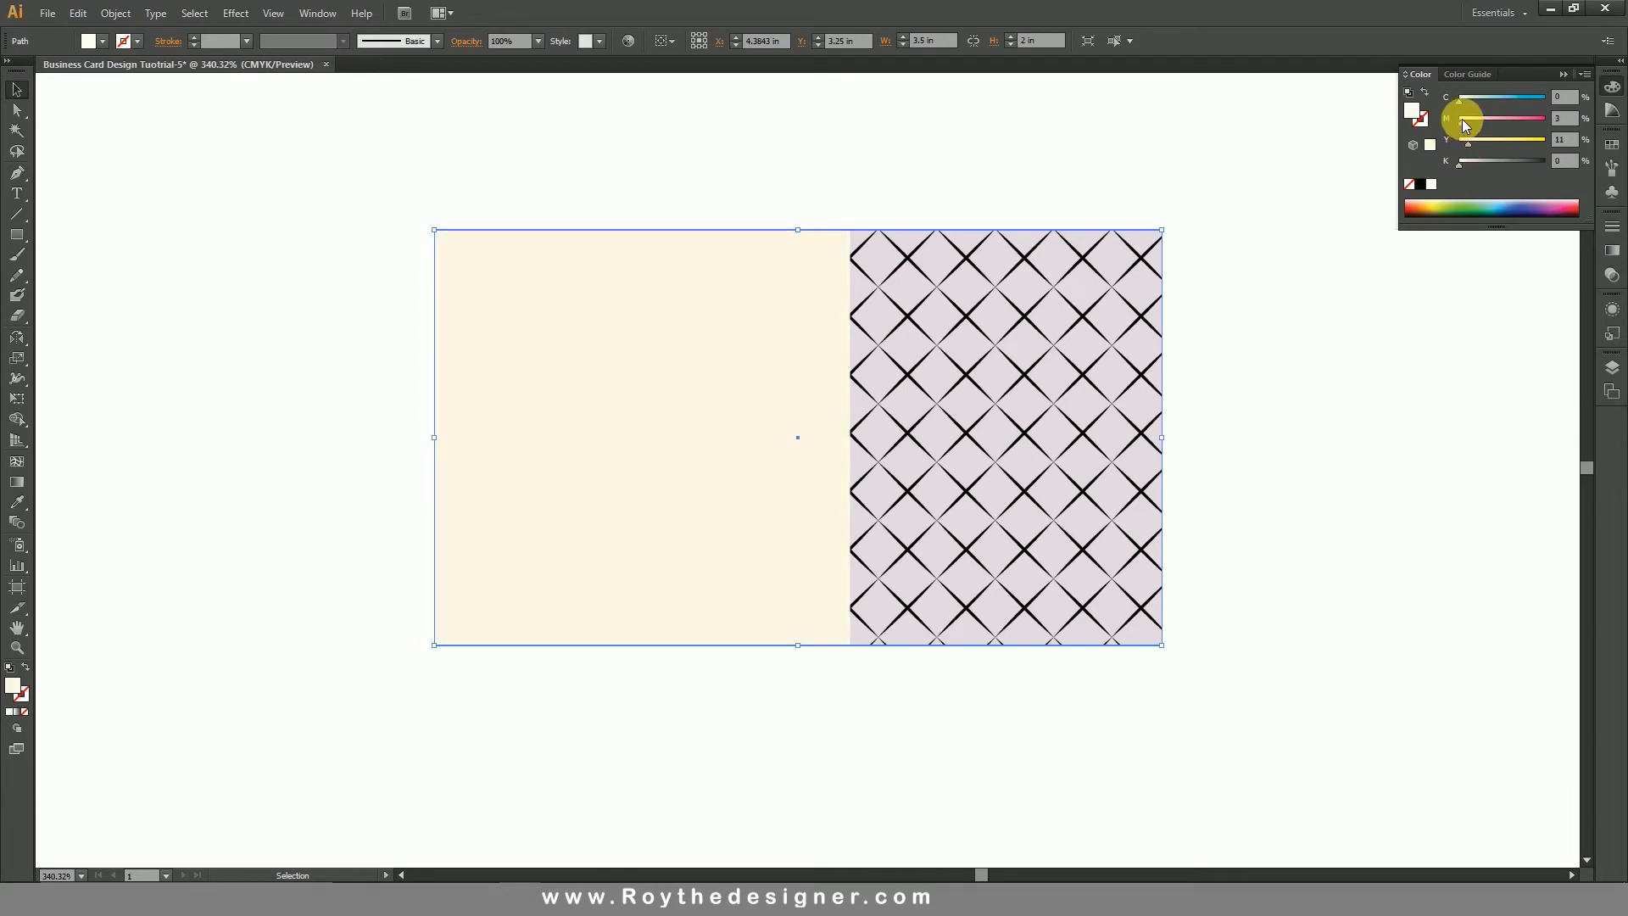
pyautogui.click(1265, 389)
# - Open the Support file from the Business Card Design tutorial folder
pyautogui.scroll(-2, 908, 481)
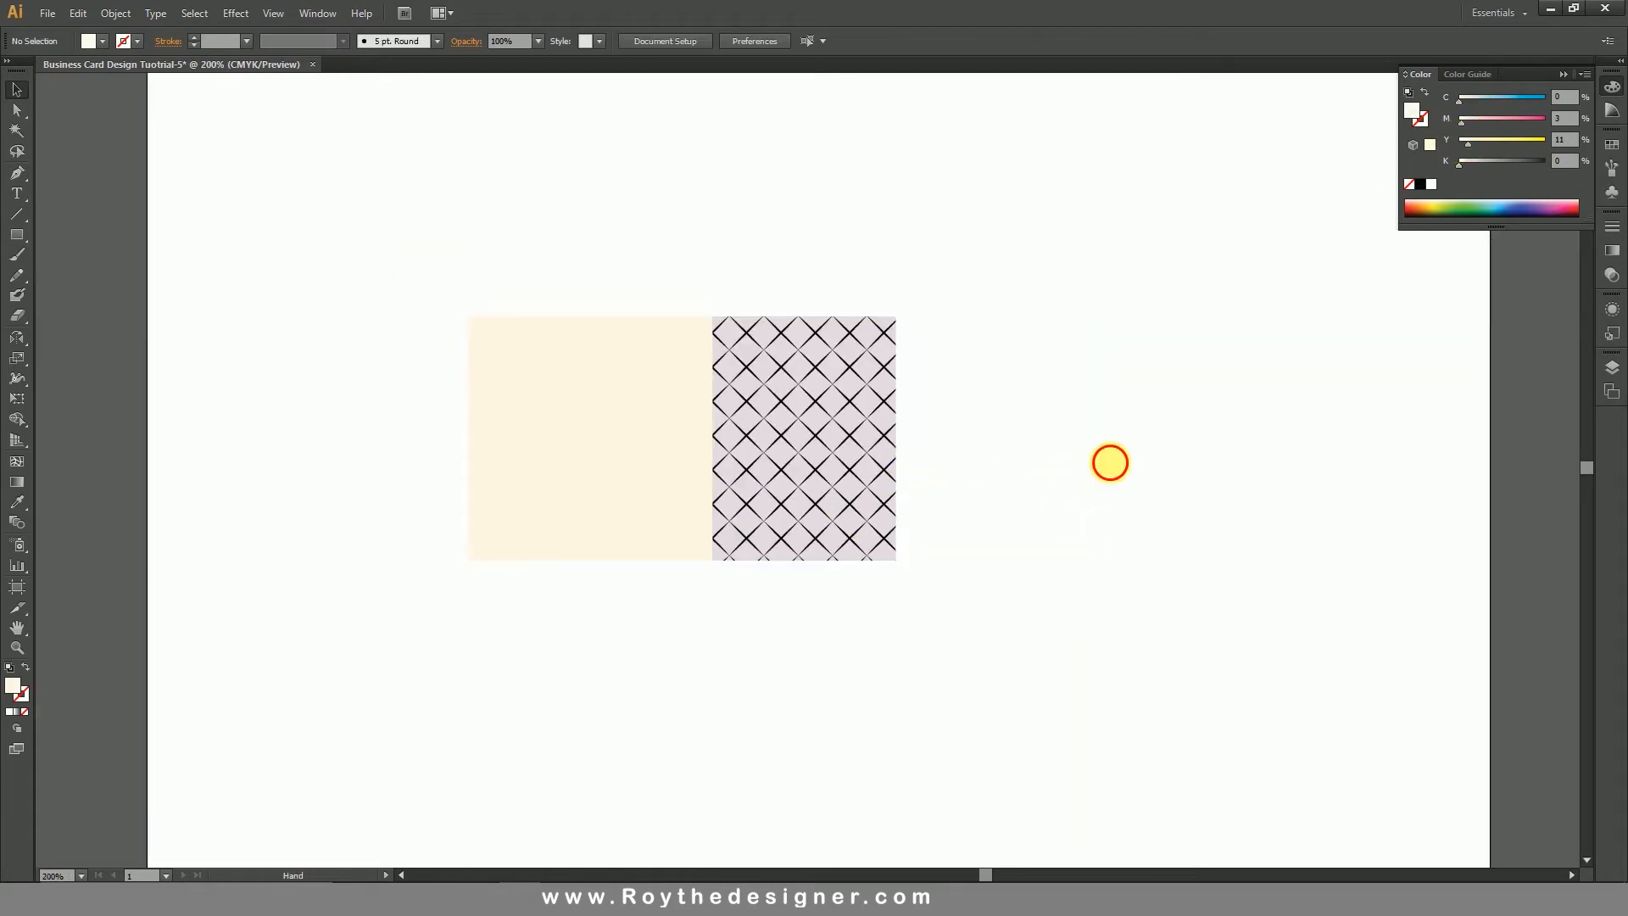
pyautogui.moveTo(1110, 462); pyautogui.dragTo(1227, 356)
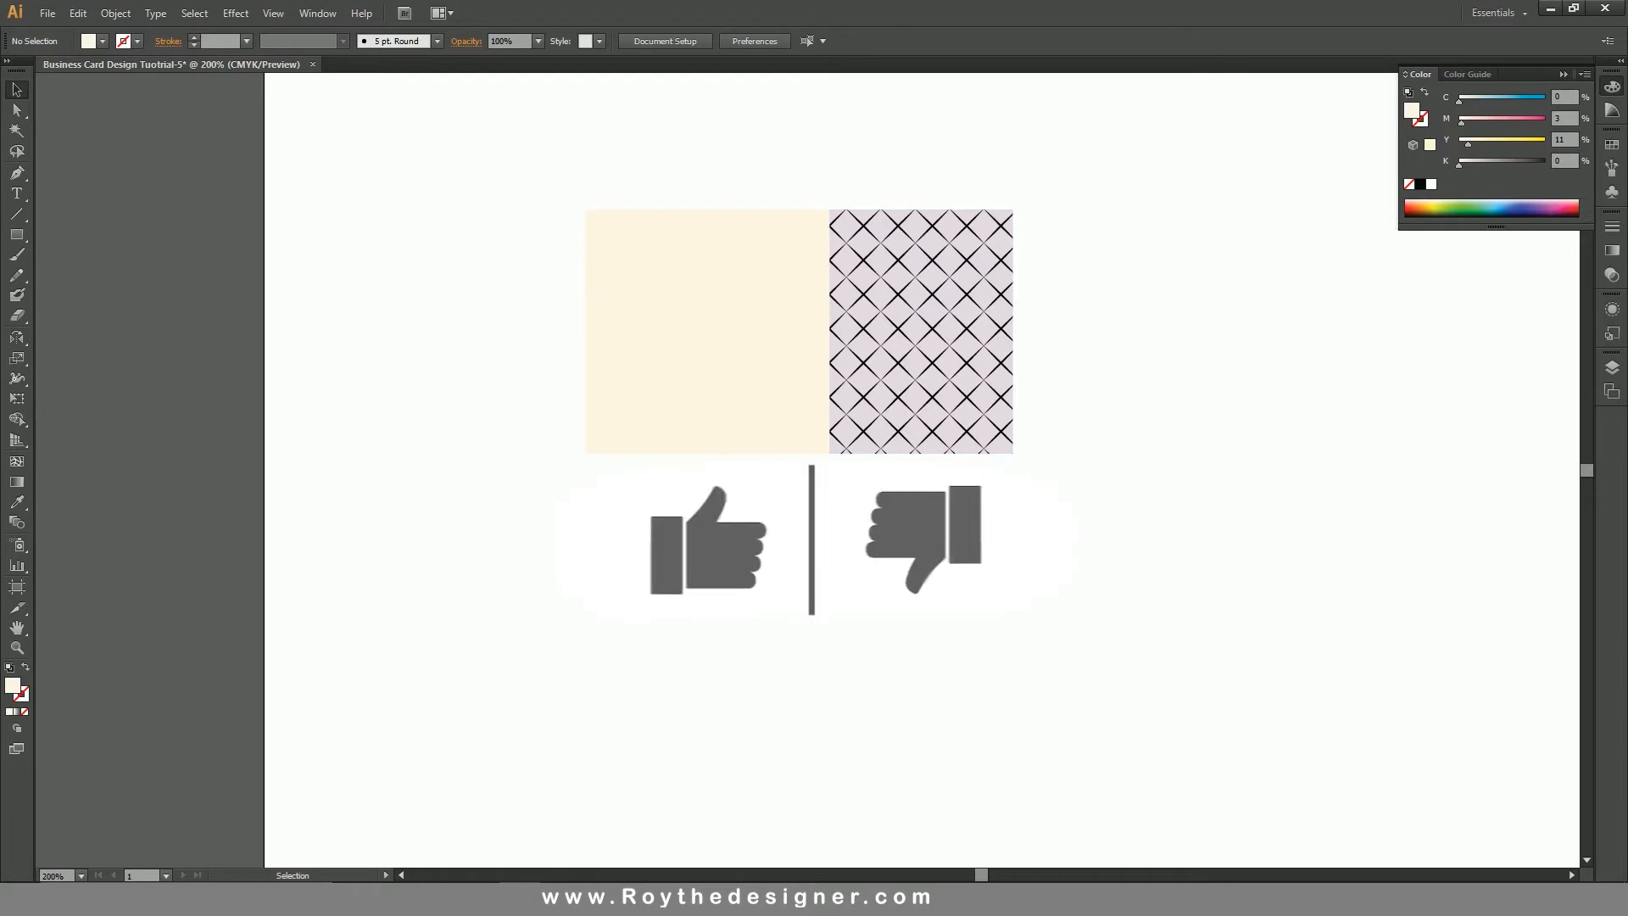
pyautogui.click(48, 12)
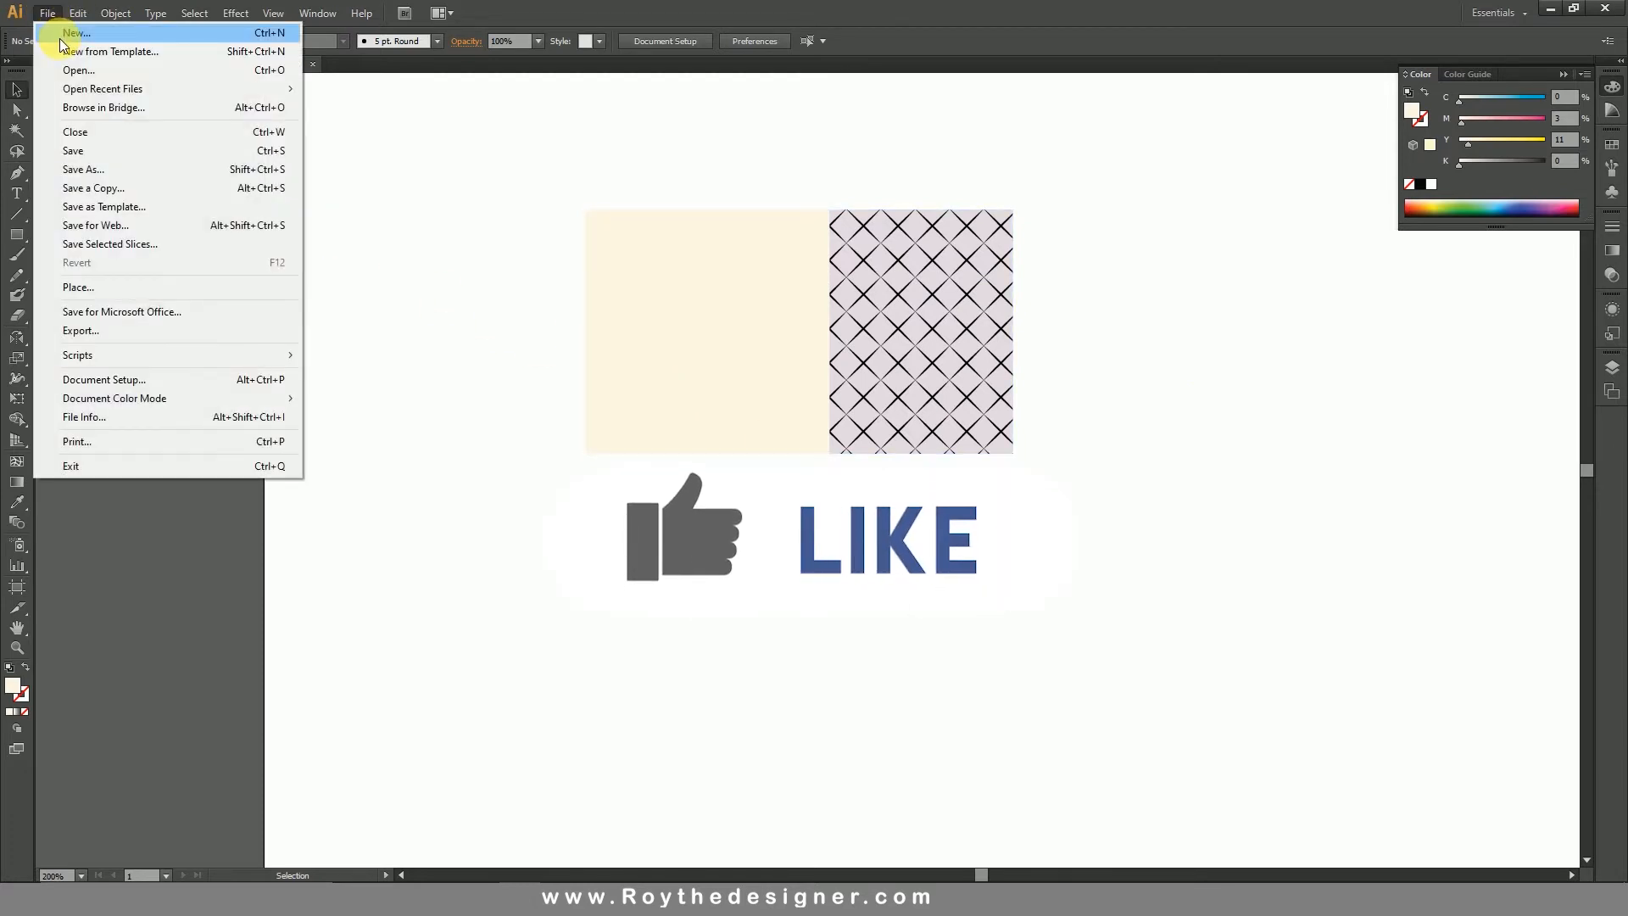
pyautogui.click(76, 70)
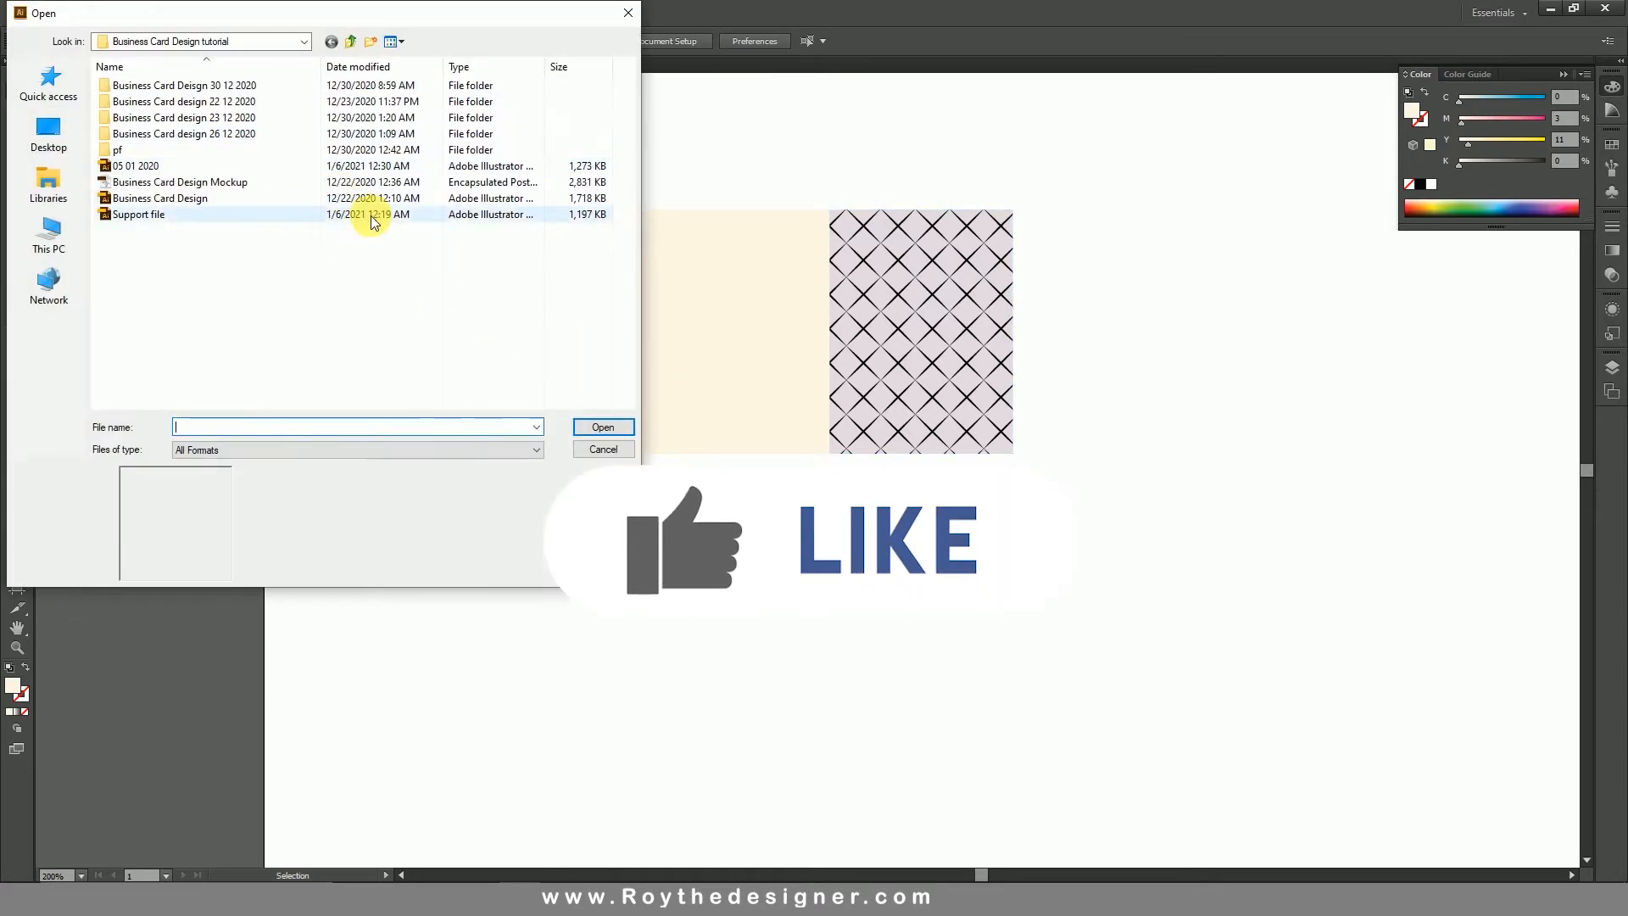
pyautogui.click(136, 214)
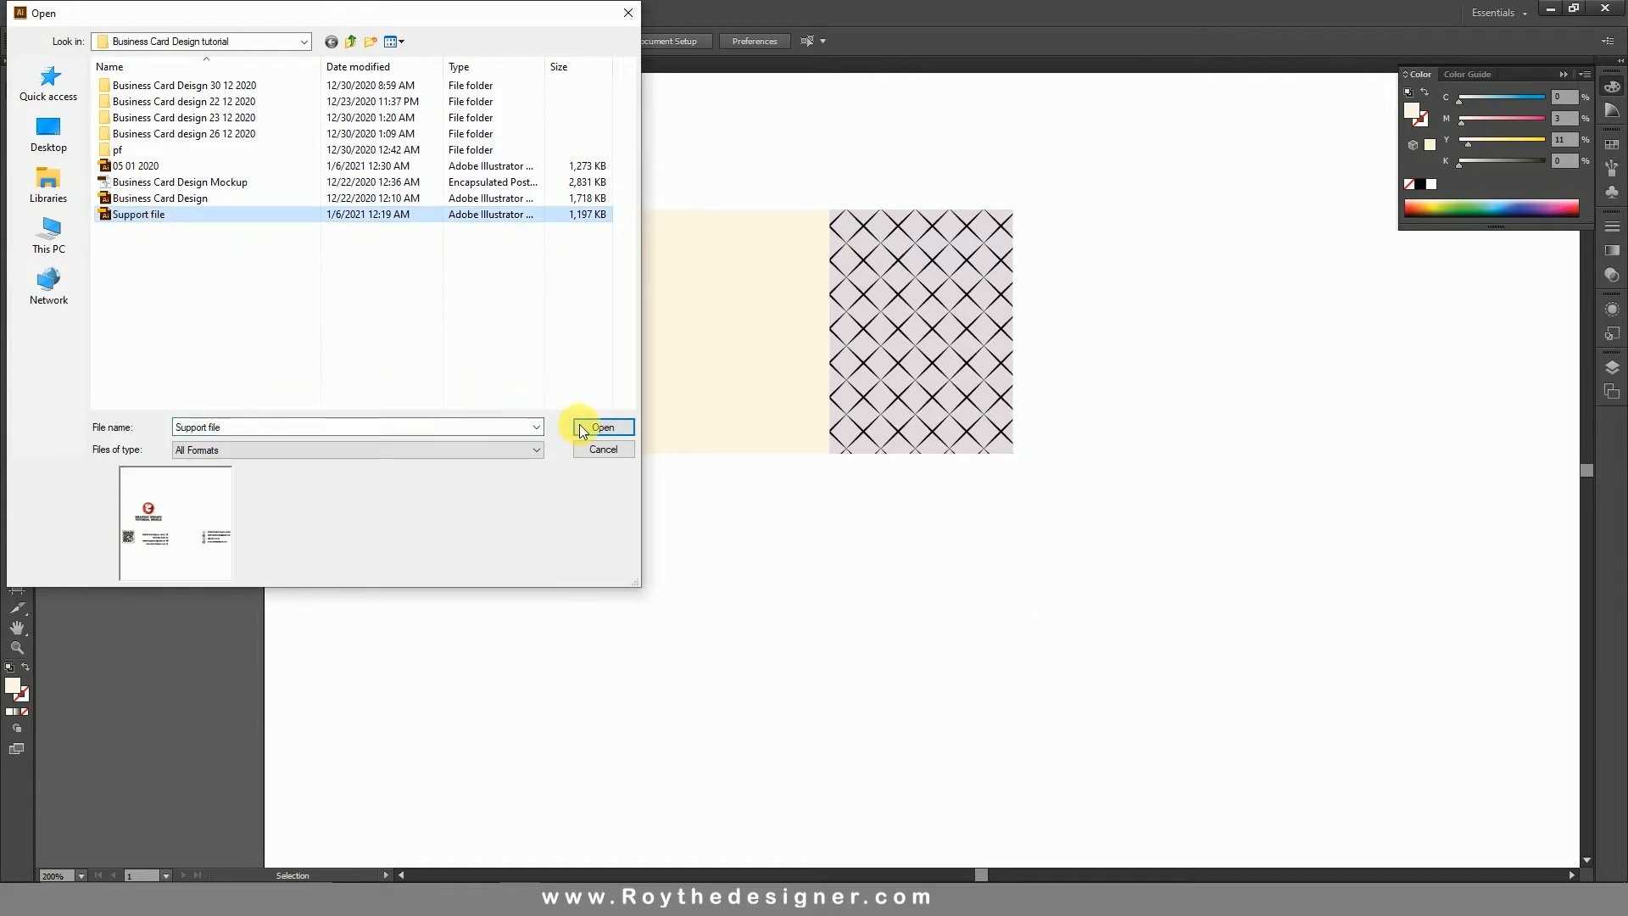
pyautogui.click(601, 427)
# - Copy the contact details with the green and dark round icons and paste them in front in the business card document
pyautogui.moveTo(927, 546); pyautogui.dragTo(568, 257)
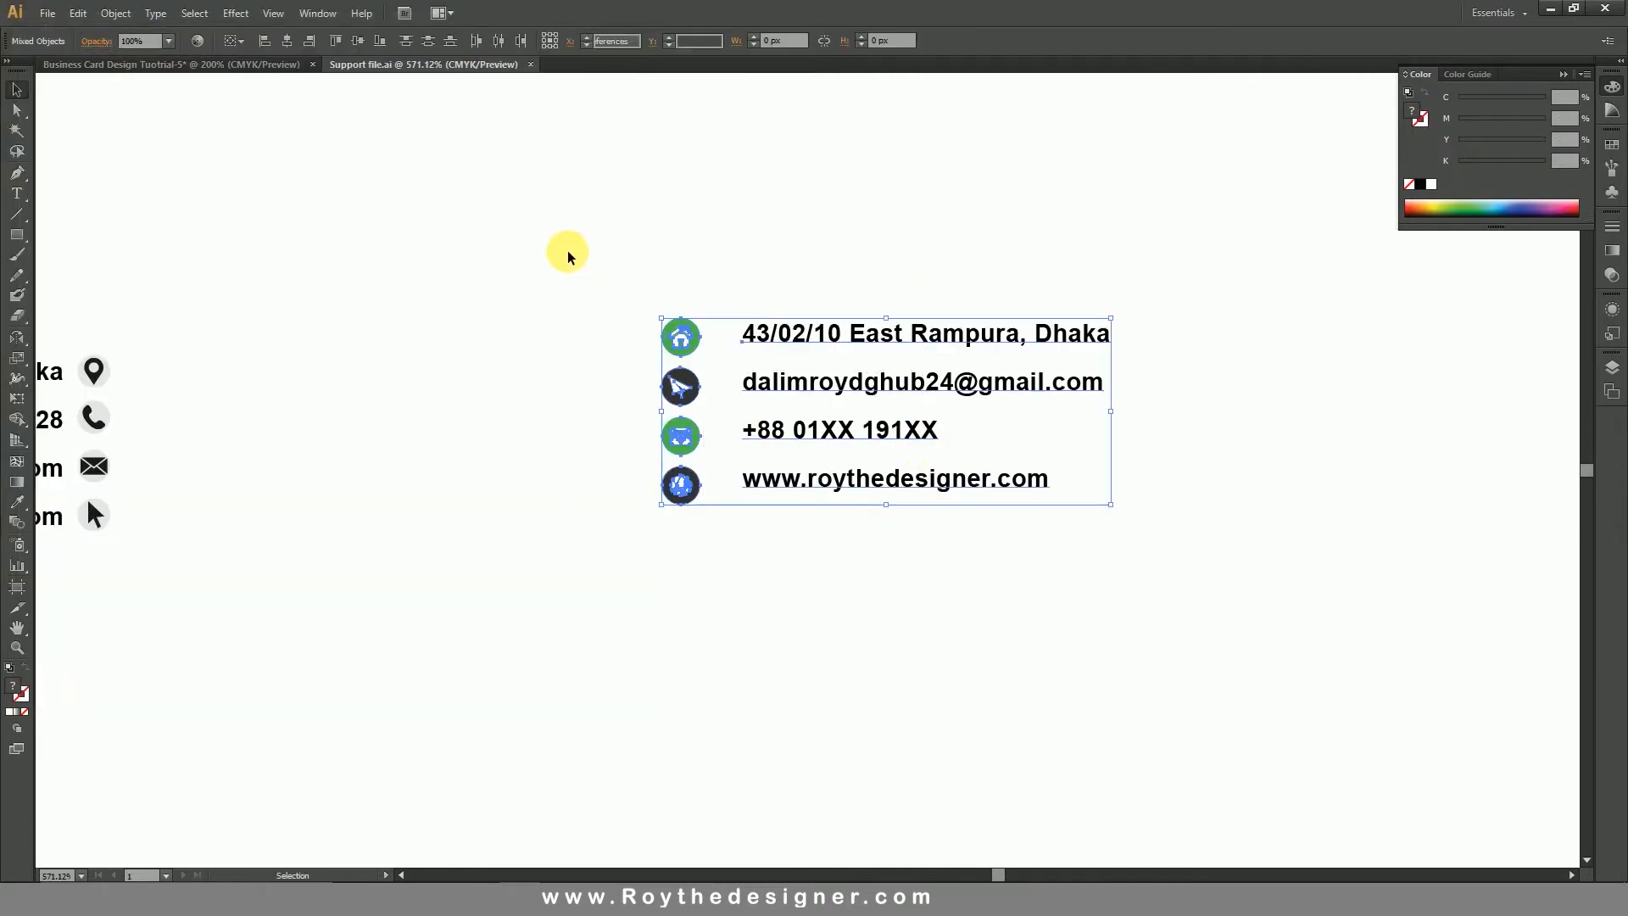
pyautogui.click(78, 14)
pyautogui.click(102, 87)
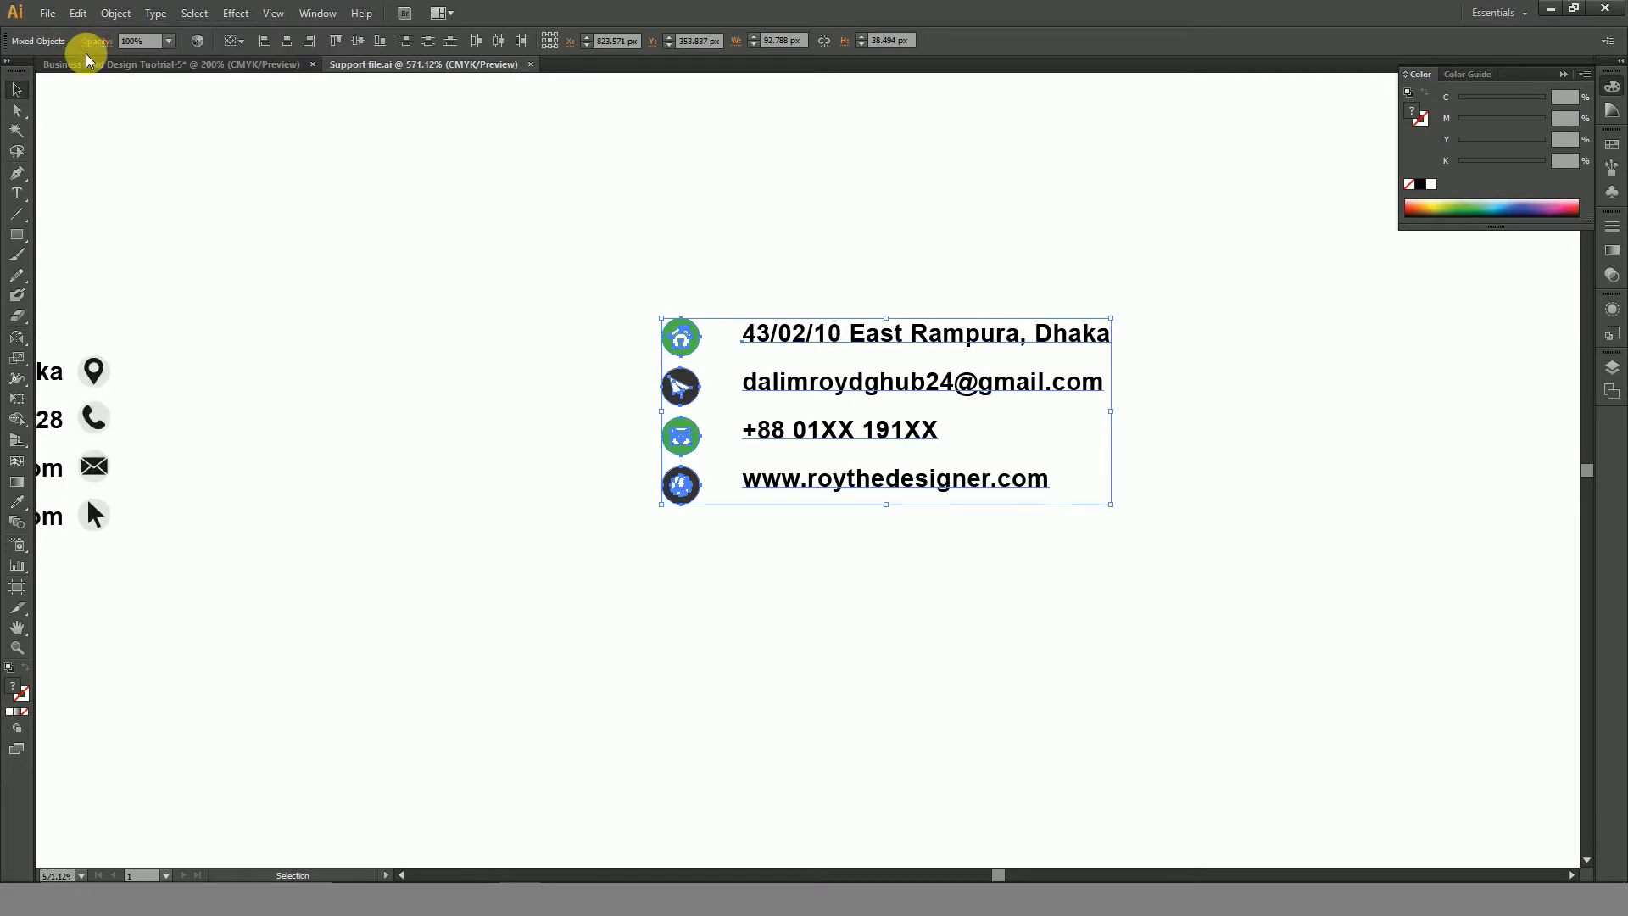
pyautogui.click(87, 61)
pyautogui.click(76, 14)
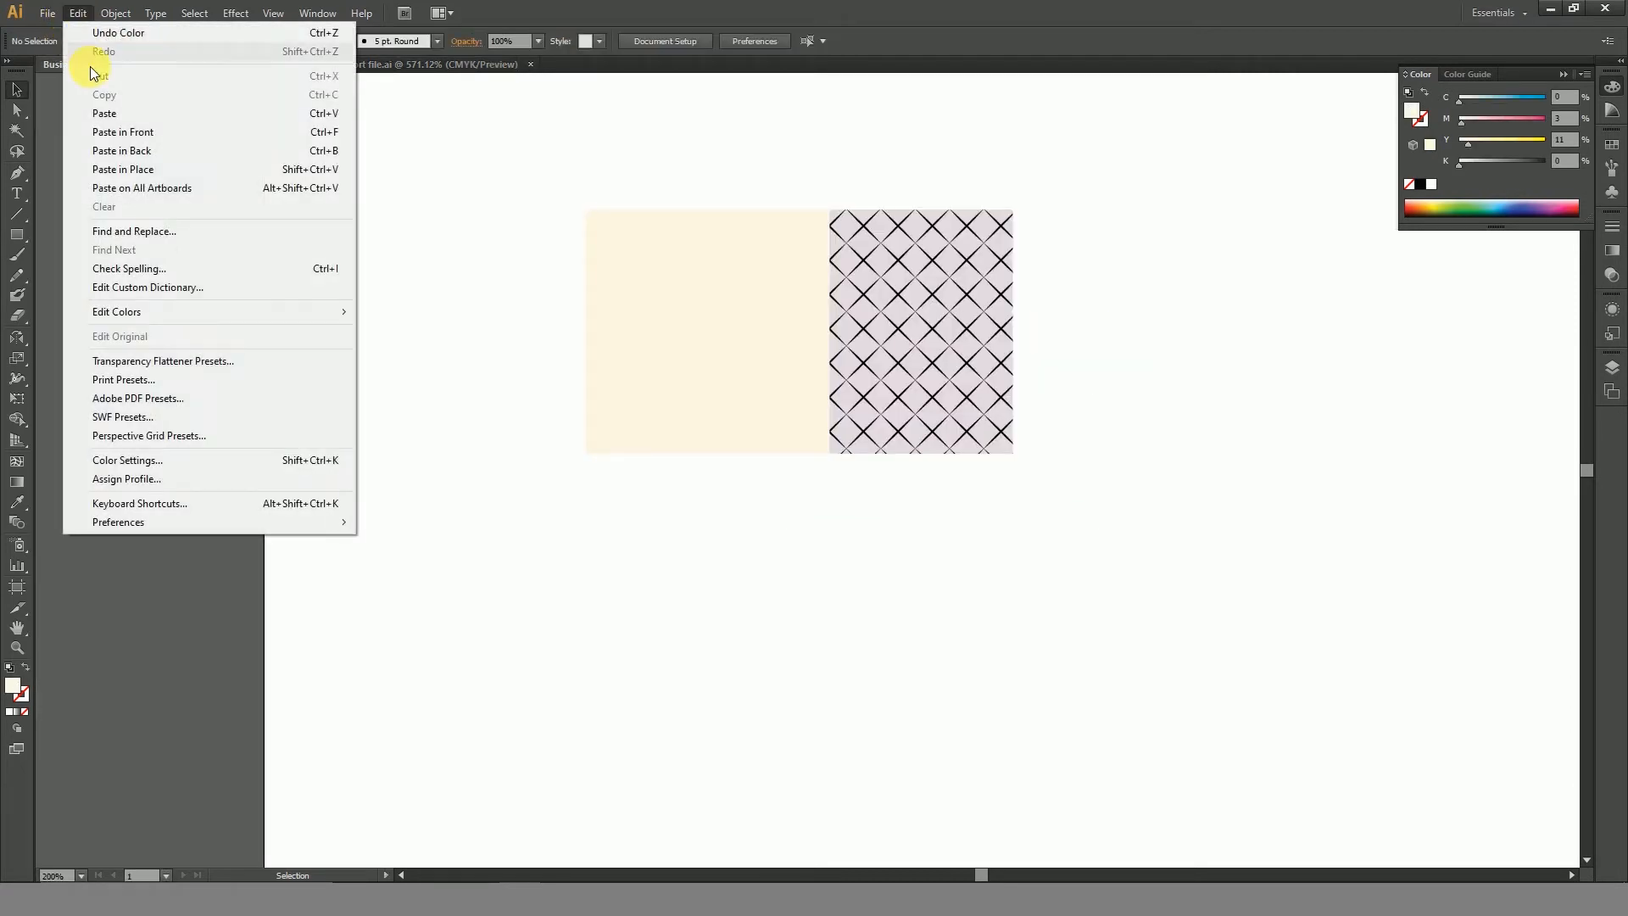
pyautogui.click(123, 132)
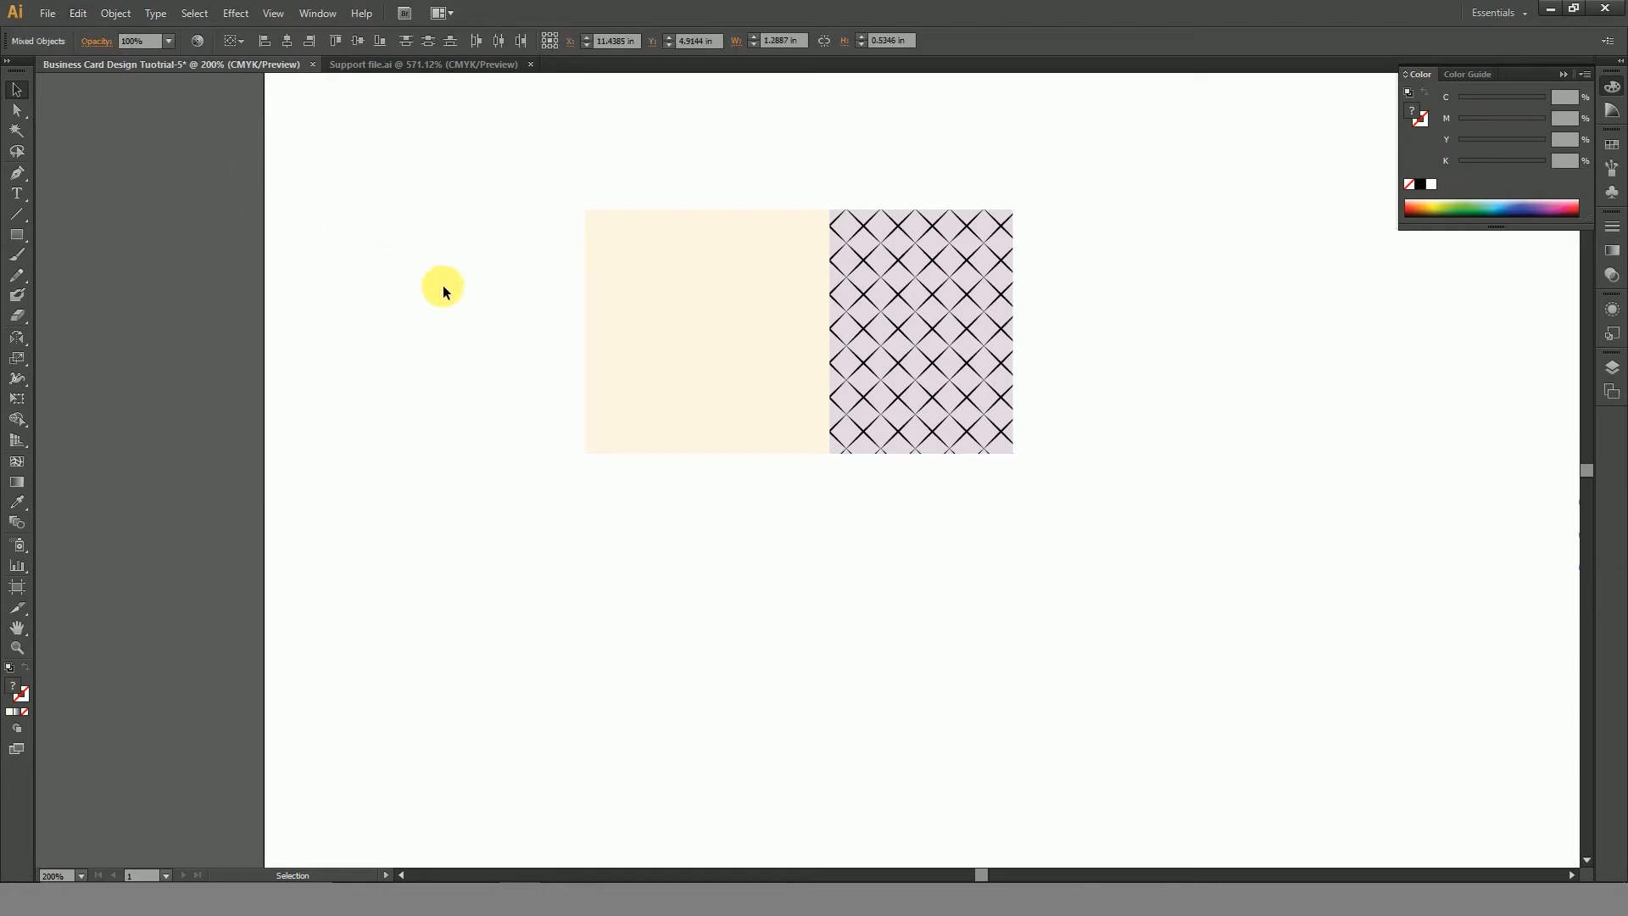
pyautogui.keyDown('ctrl'); pyautogui.keyDown('alt'); pyautogui.click(673, 419); pyautogui.keyUp('alt'); pyautogui.keyUp('ctrl')
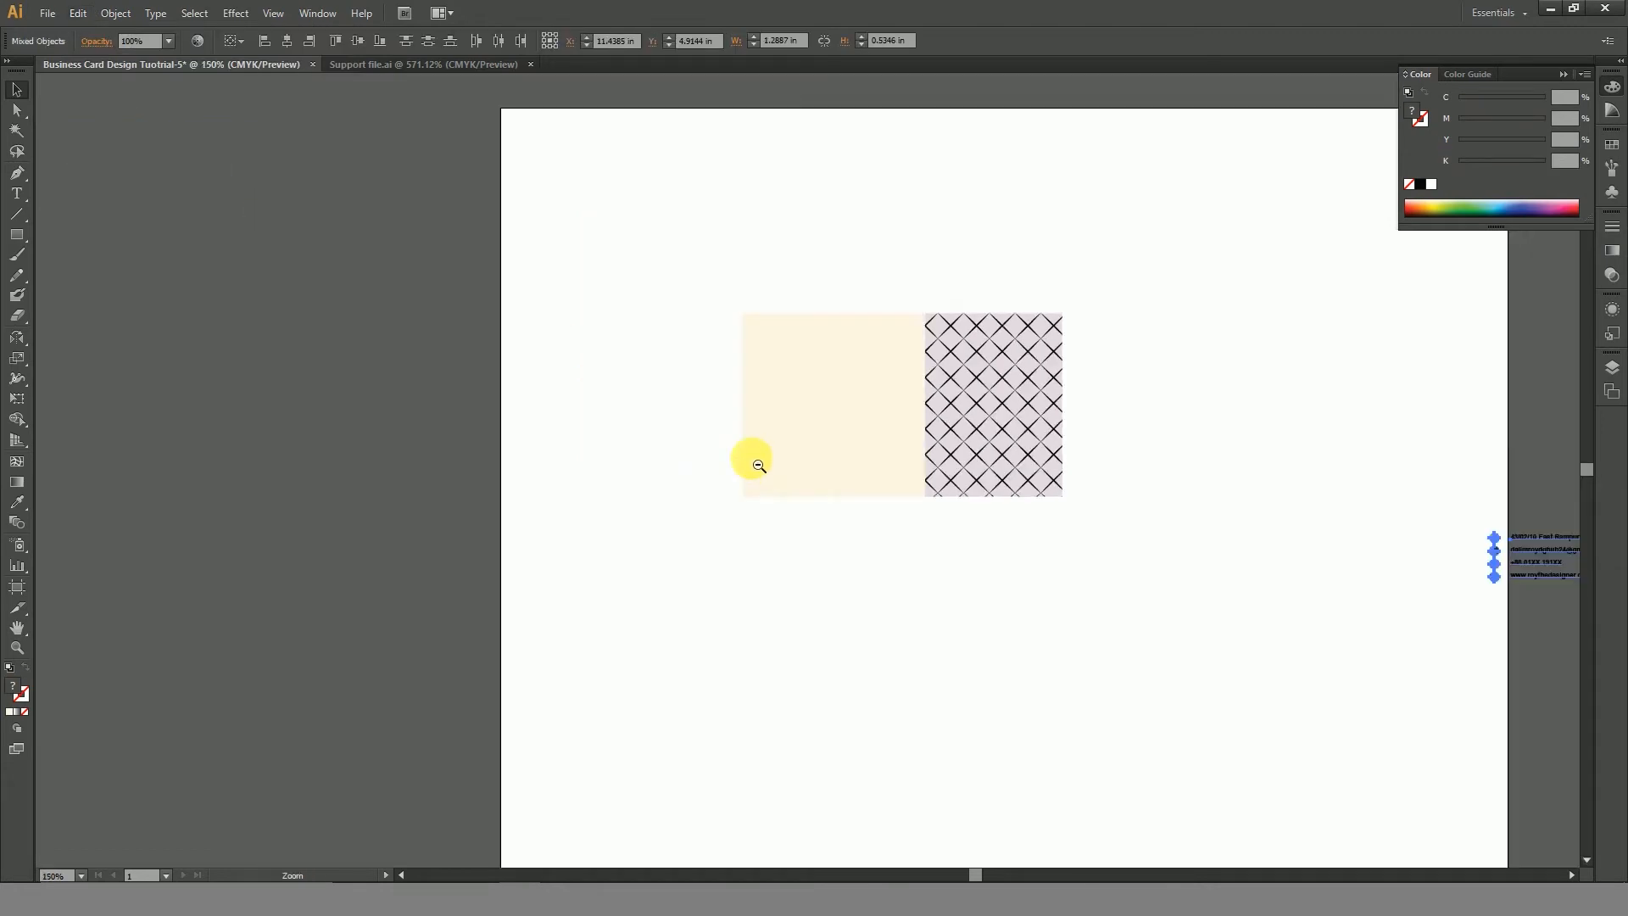
# - Move the contact details onto the artboard just below the card's patterned section
pyautogui.keyDown('ctrl'); pyautogui.keyDown('alt'); pyautogui.click(780, 470); pyautogui.keyUp('alt'); pyautogui.keyUp('ctrl')
pyautogui.moveTo(1309, 530); pyautogui.dragTo(986, 557)
pyautogui.click(934, 491)
# - Copy the round GDTW logo, the company name text and the QR code from the Support file
pyautogui.click(363, 68)
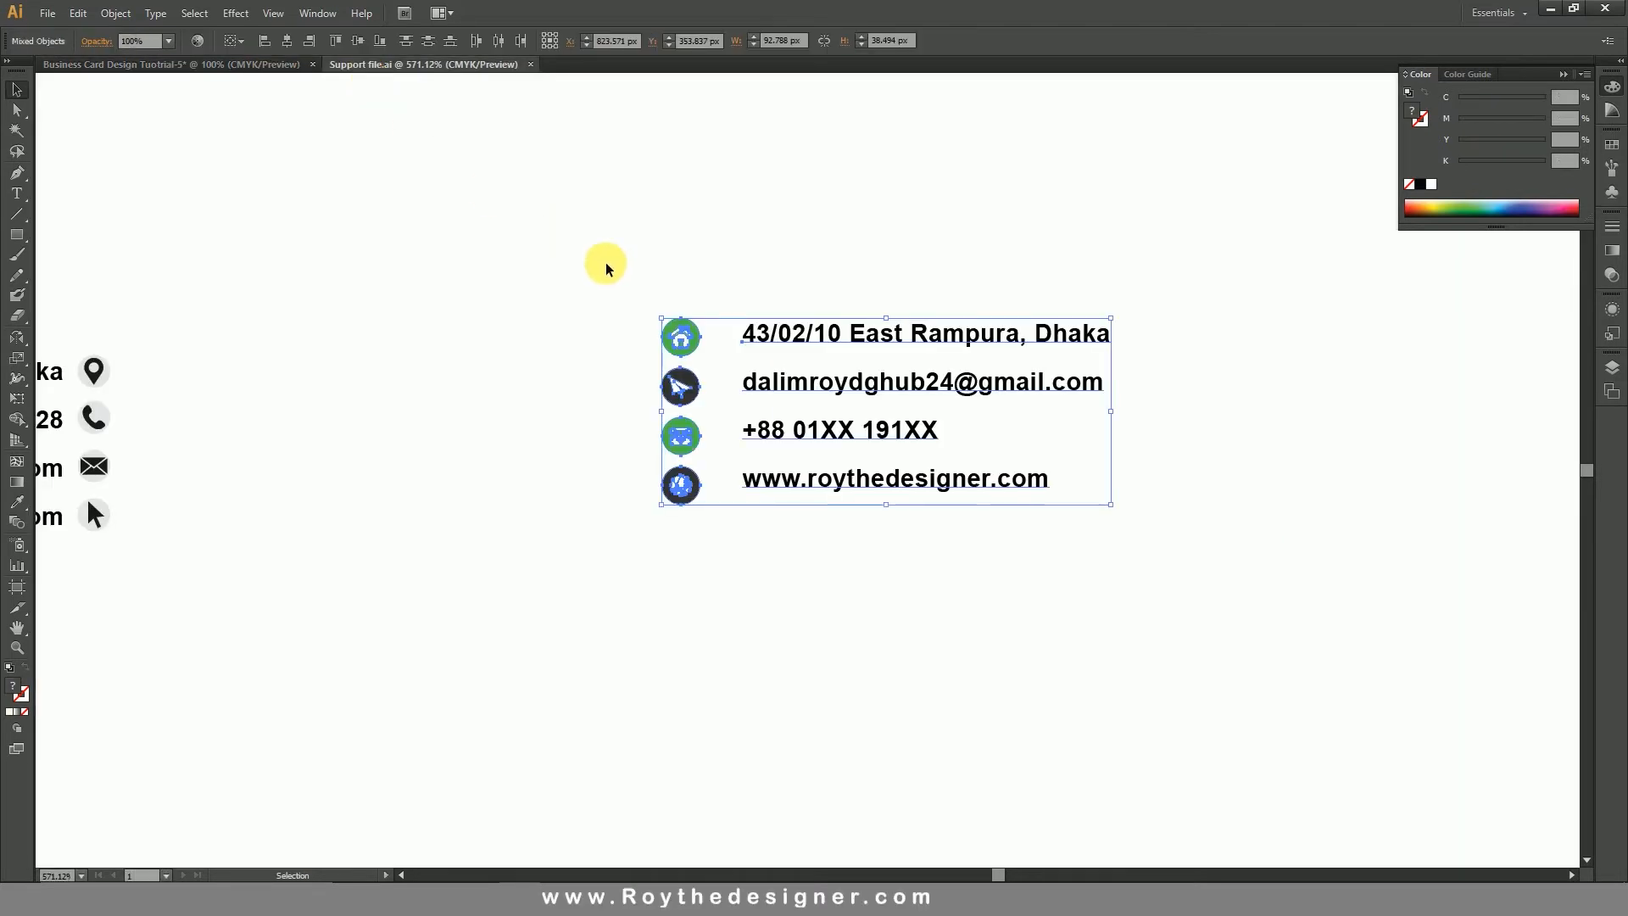
pyautogui.keyDown('ctrl'); pyautogui.keyDown('alt'); pyautogui.click(443, 340); pyautogui.keyUp('alt'); pyautogui.keyUp('ctrl')
pyautogui.keyDown('ctrl'); pyautogui.keyDown('alt'); pyautogui.click(443, 340); pyautogui.keyUp('alt'); pyautogui.keyUp('ctrl')
pyautogui.moveTo(804, 313); pyautogui.dragTo(666, 479)
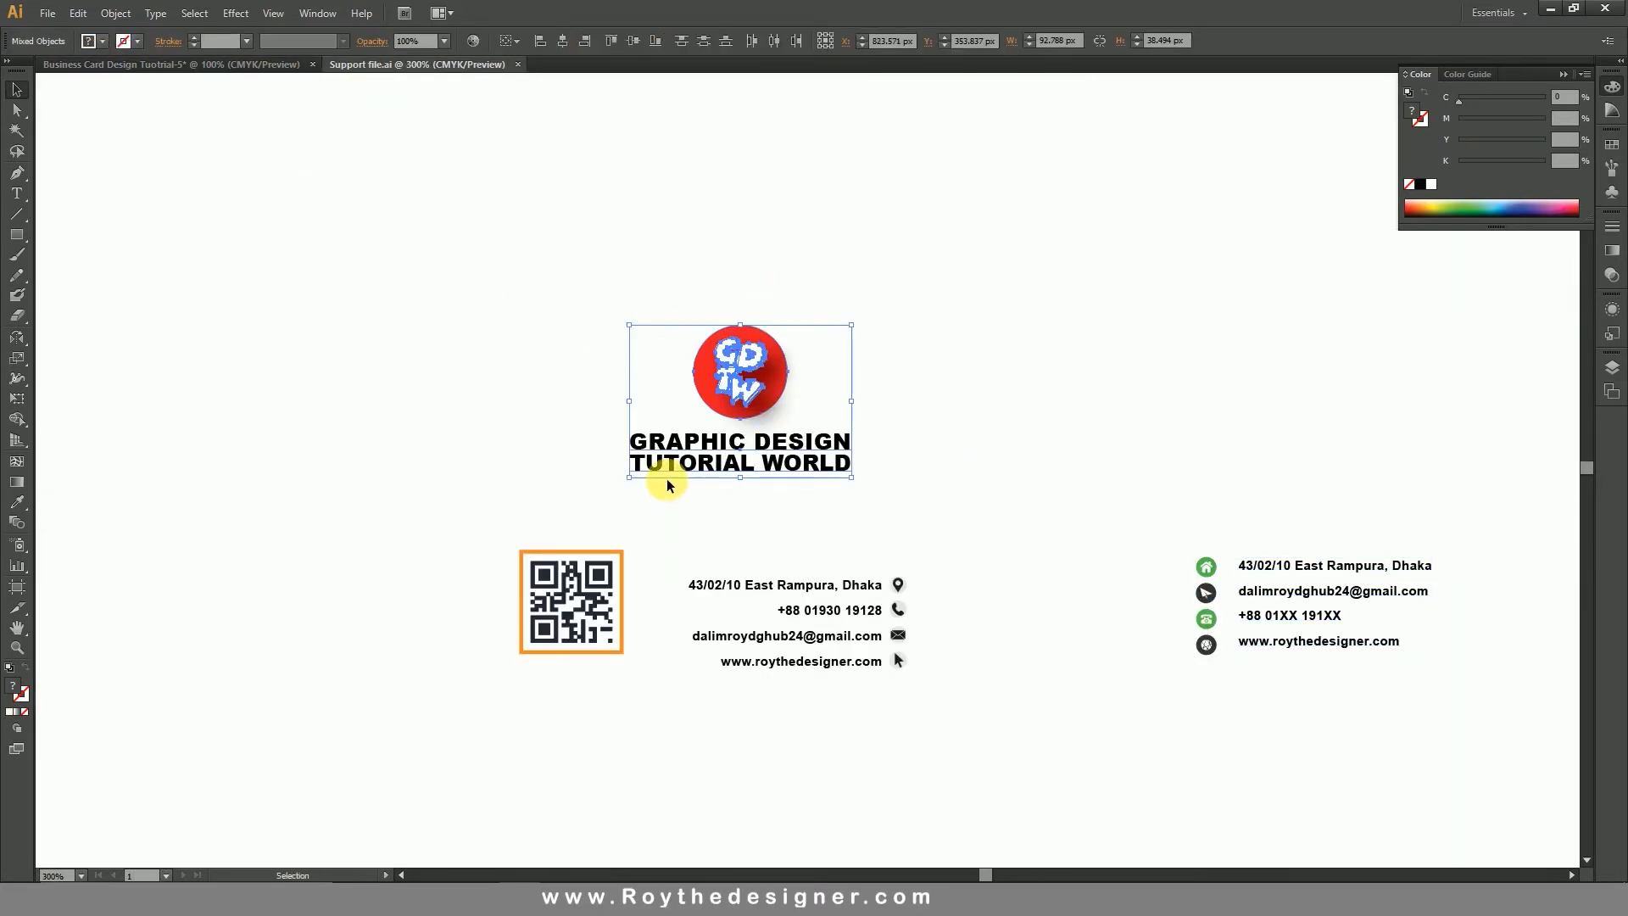
pyautogui.keyDown('shift'); pyautogui.click(585, 594); pyautogui.keyUp('shift')
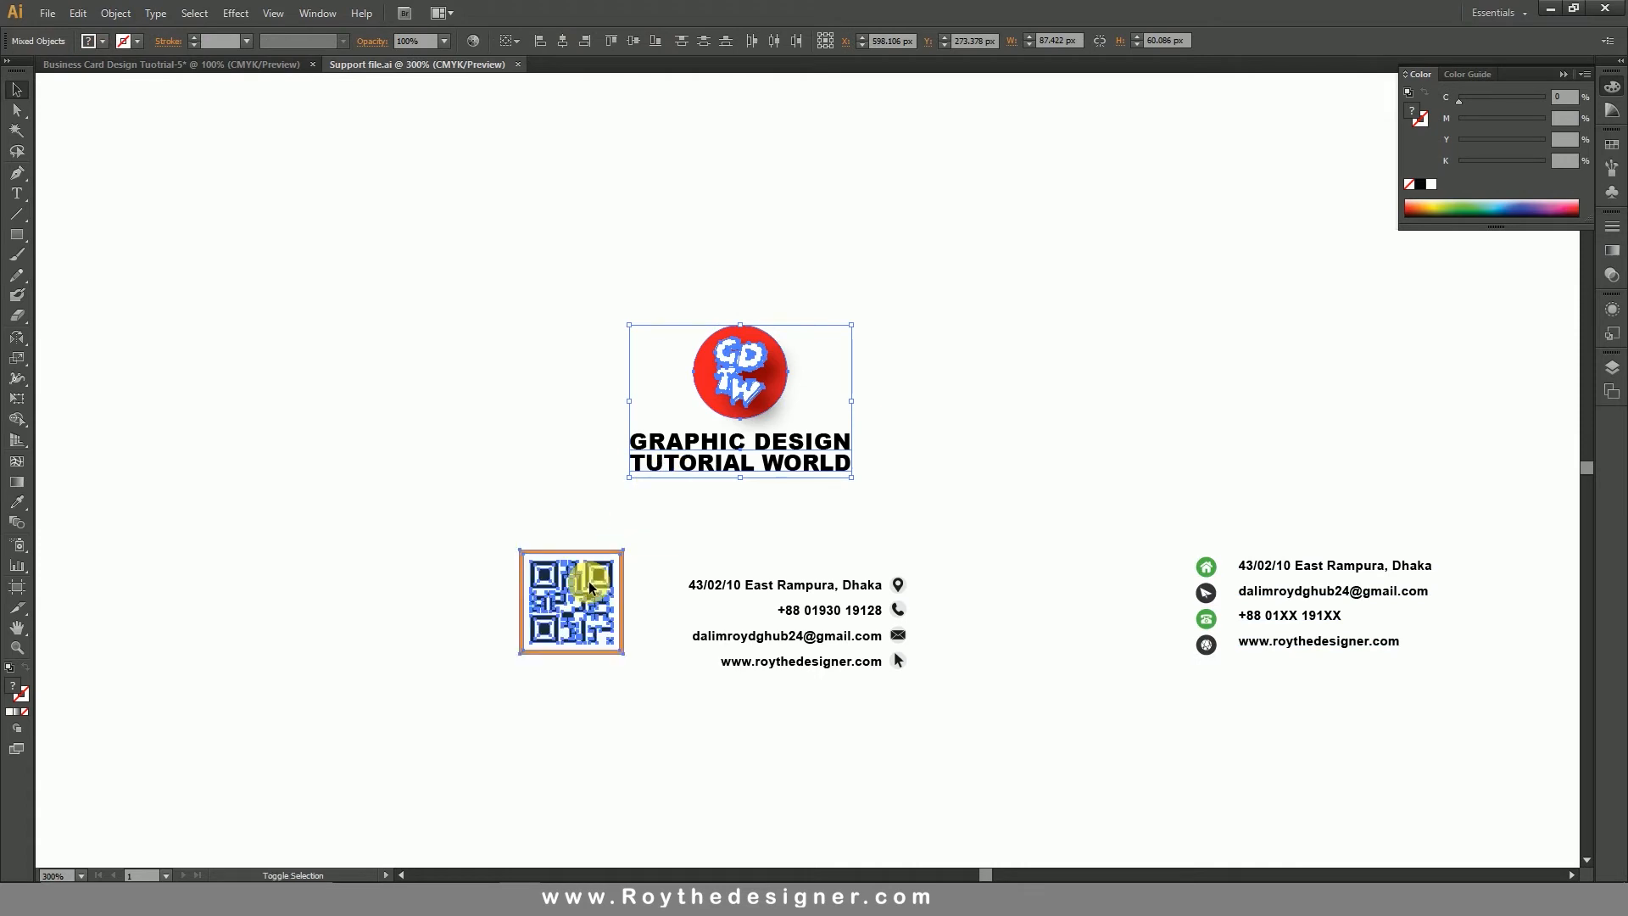
pyautogui.click(75, 14)
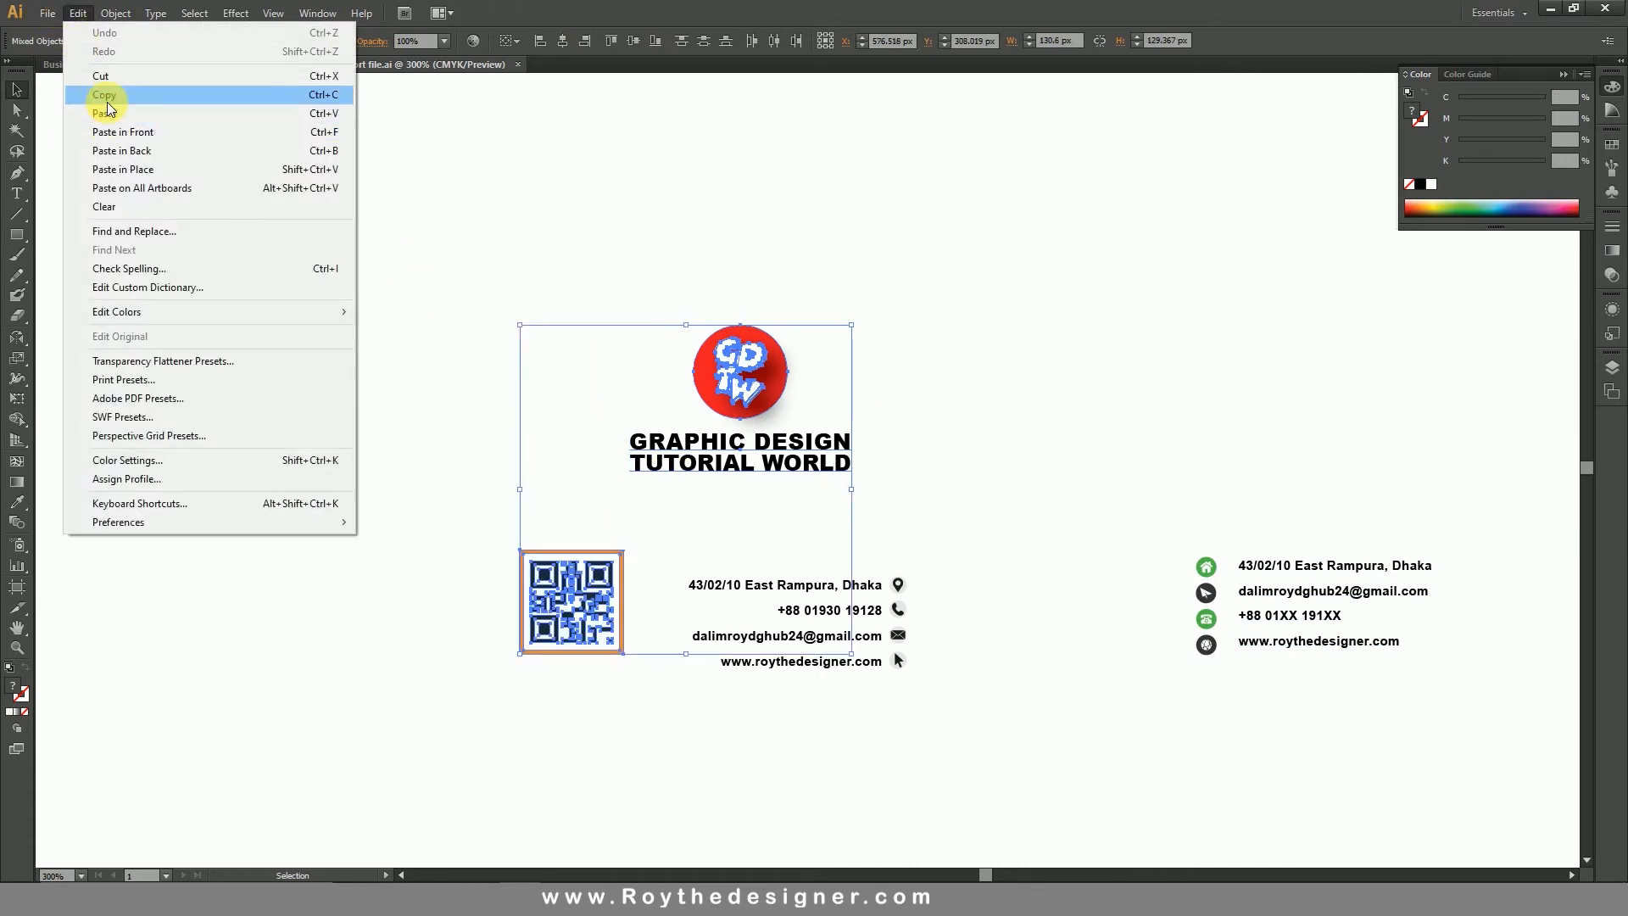
pyautogui.click(103, 95)
# - Paste the copied logo, company name and QR code into the business card document
pyautogui.click(46, 14)
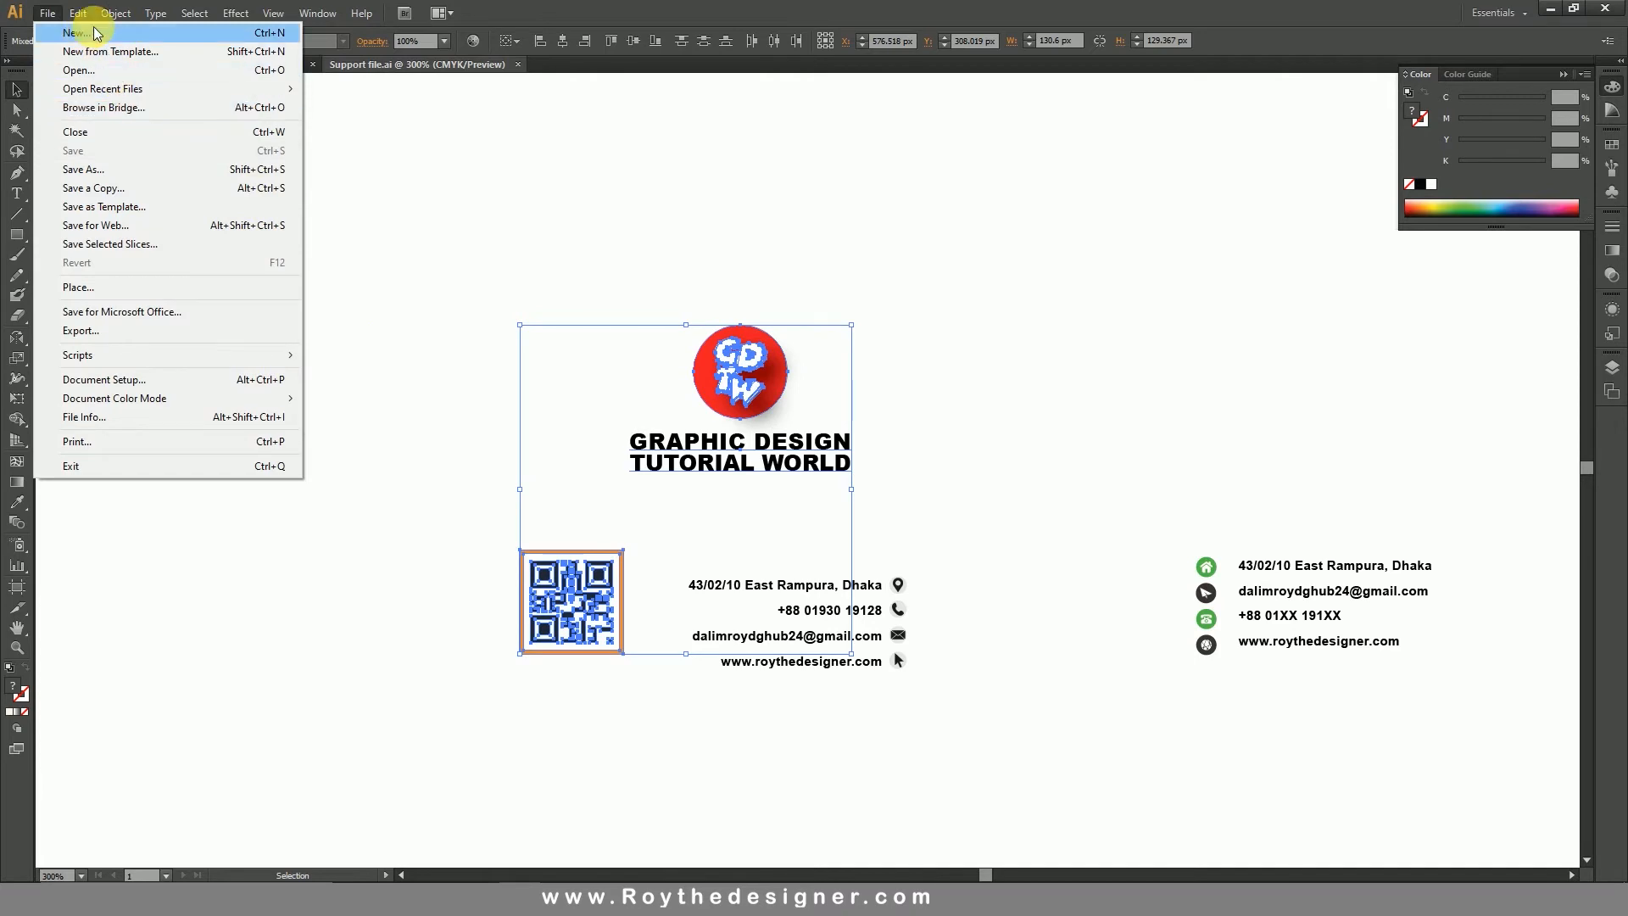
pyautogui.click(57, 67)
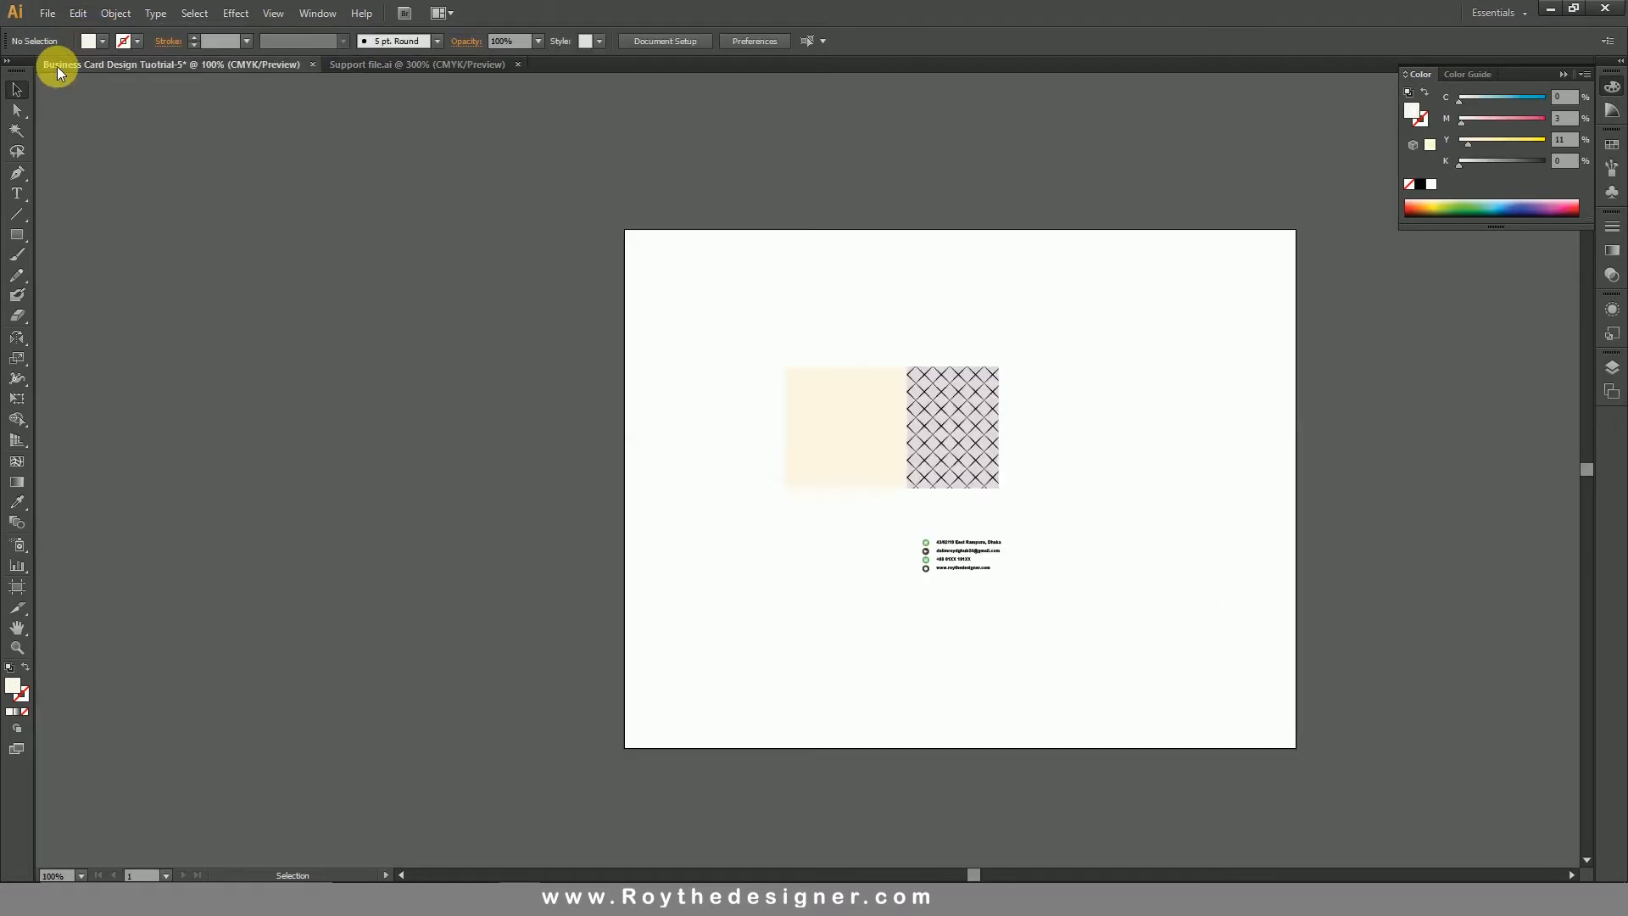
pyautogui.click(76, 18)
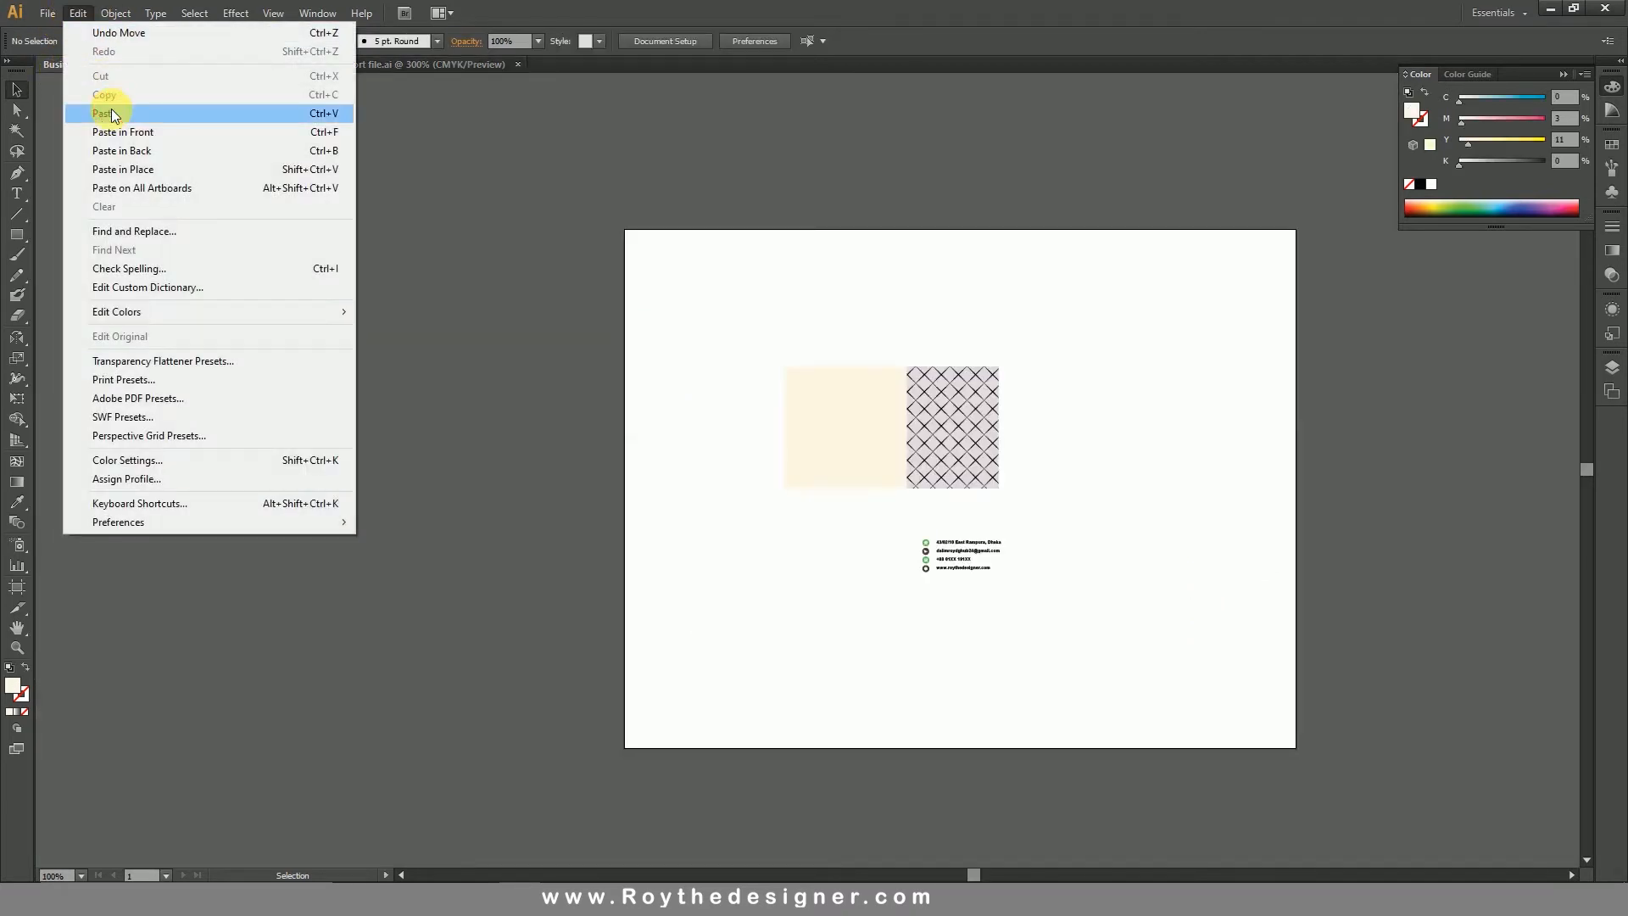
pyautogui.click(97, 113)
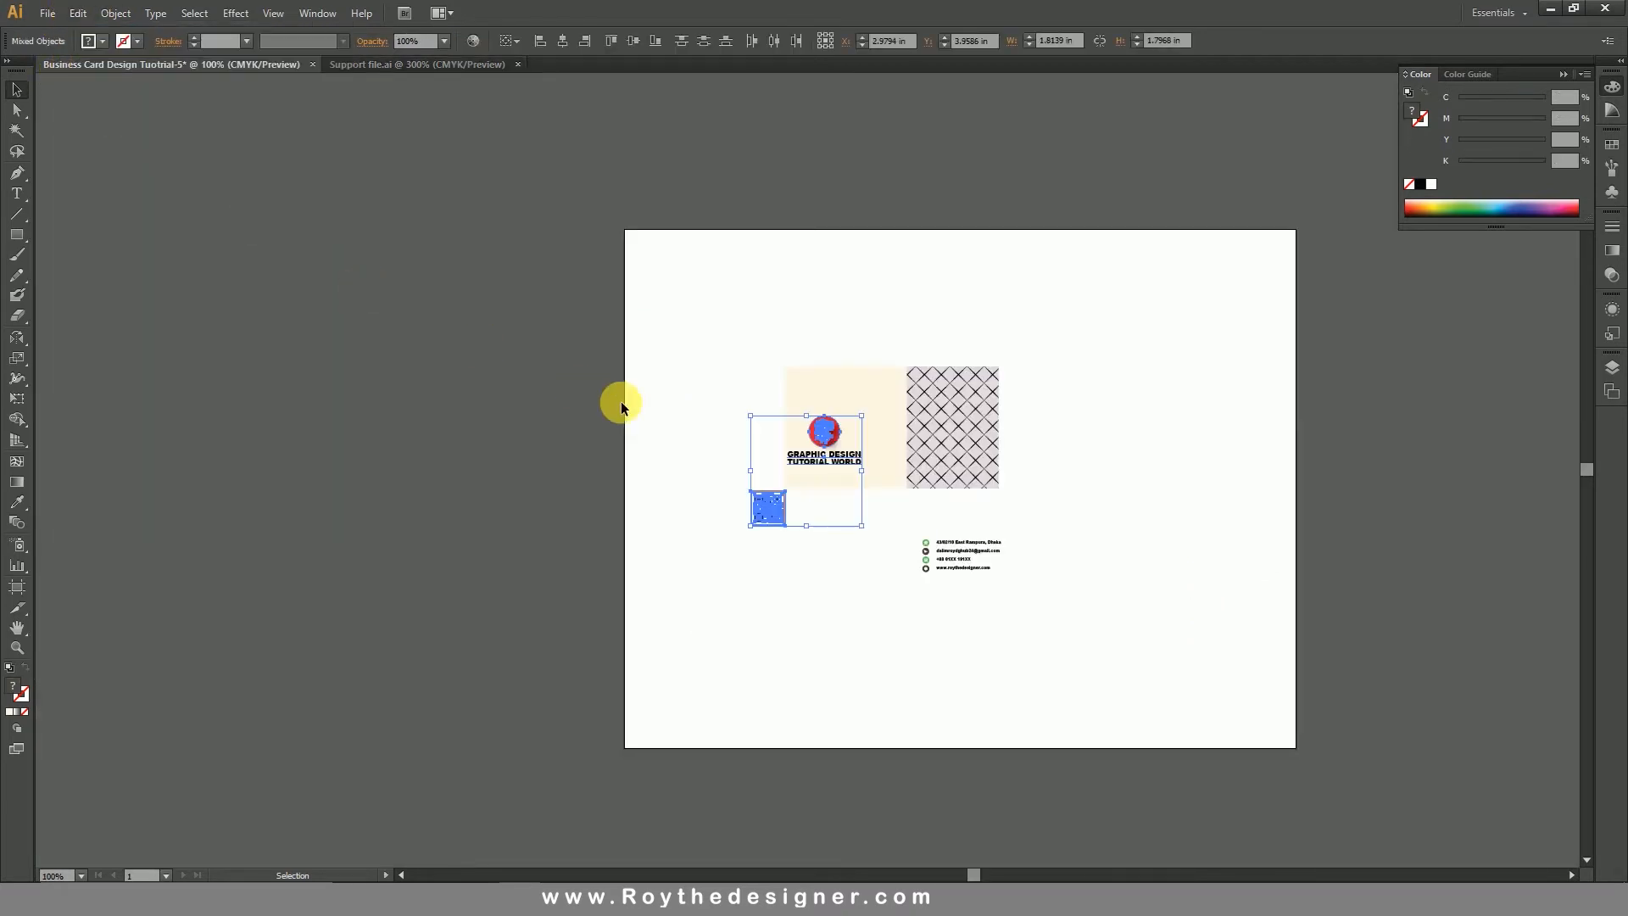
pyautogui.click(818, 551)
# - Move the QR code onto the middle of the card's lattice-patterned section
pyautogui.moveTo(724, 341); pyautogui.dragTo(1096, 655)
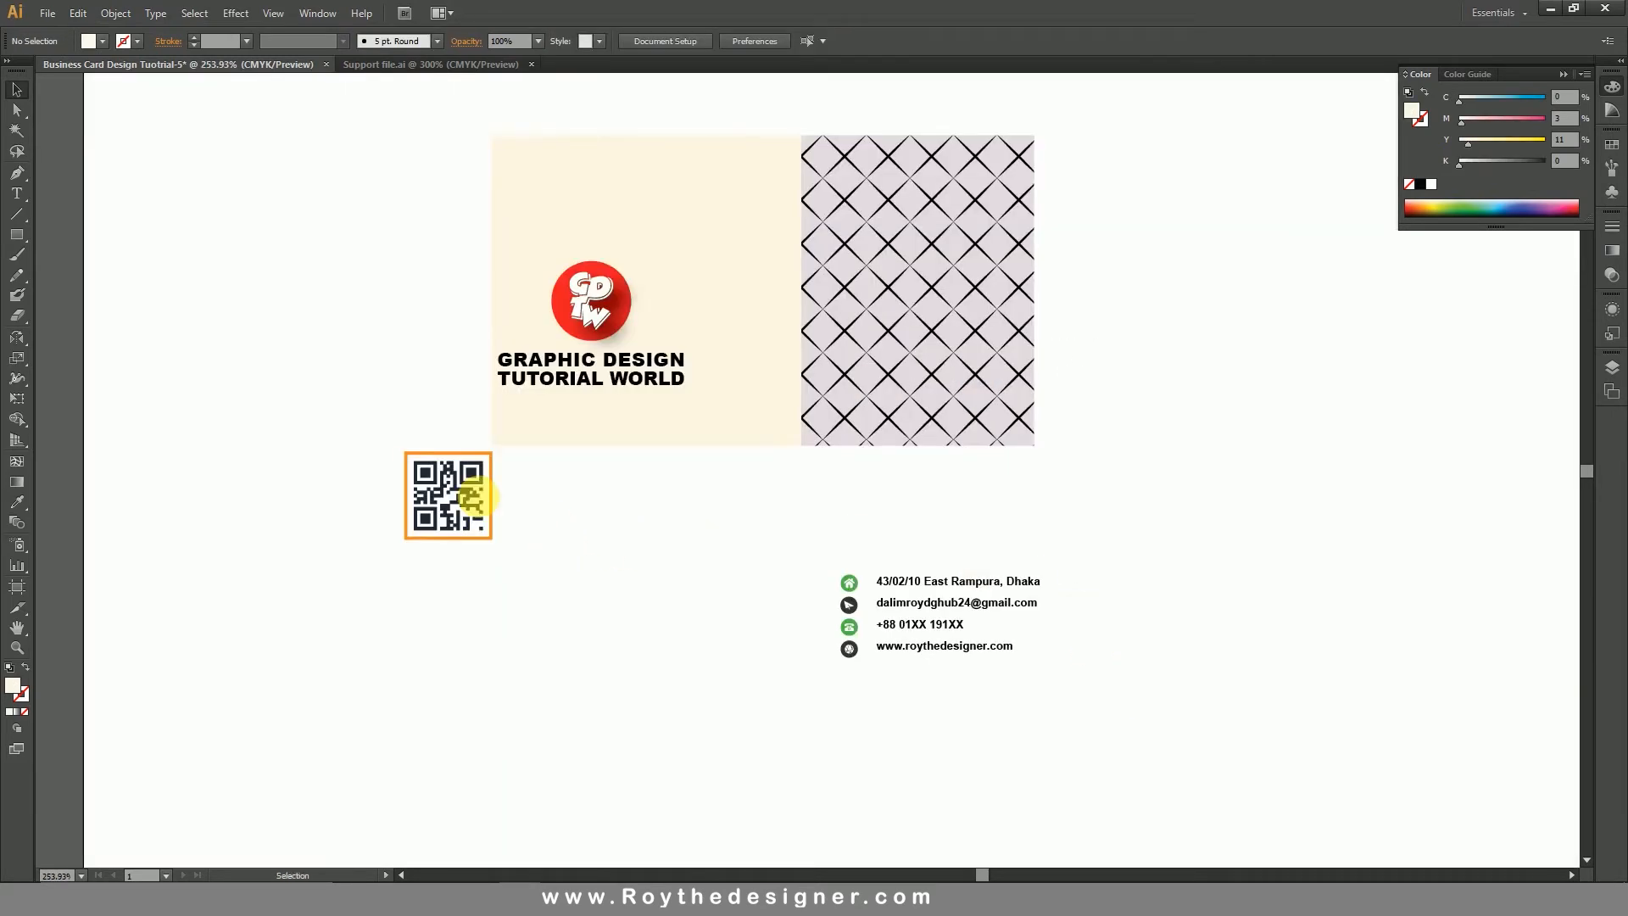
pyautogui.click(472, 498)
pyautogui.moveTo(472, 501); pyautogui.dragTo(939, 311)
# - Select the lattice section's background rectangle and show the rulers
pyautogui.click(994, 239)
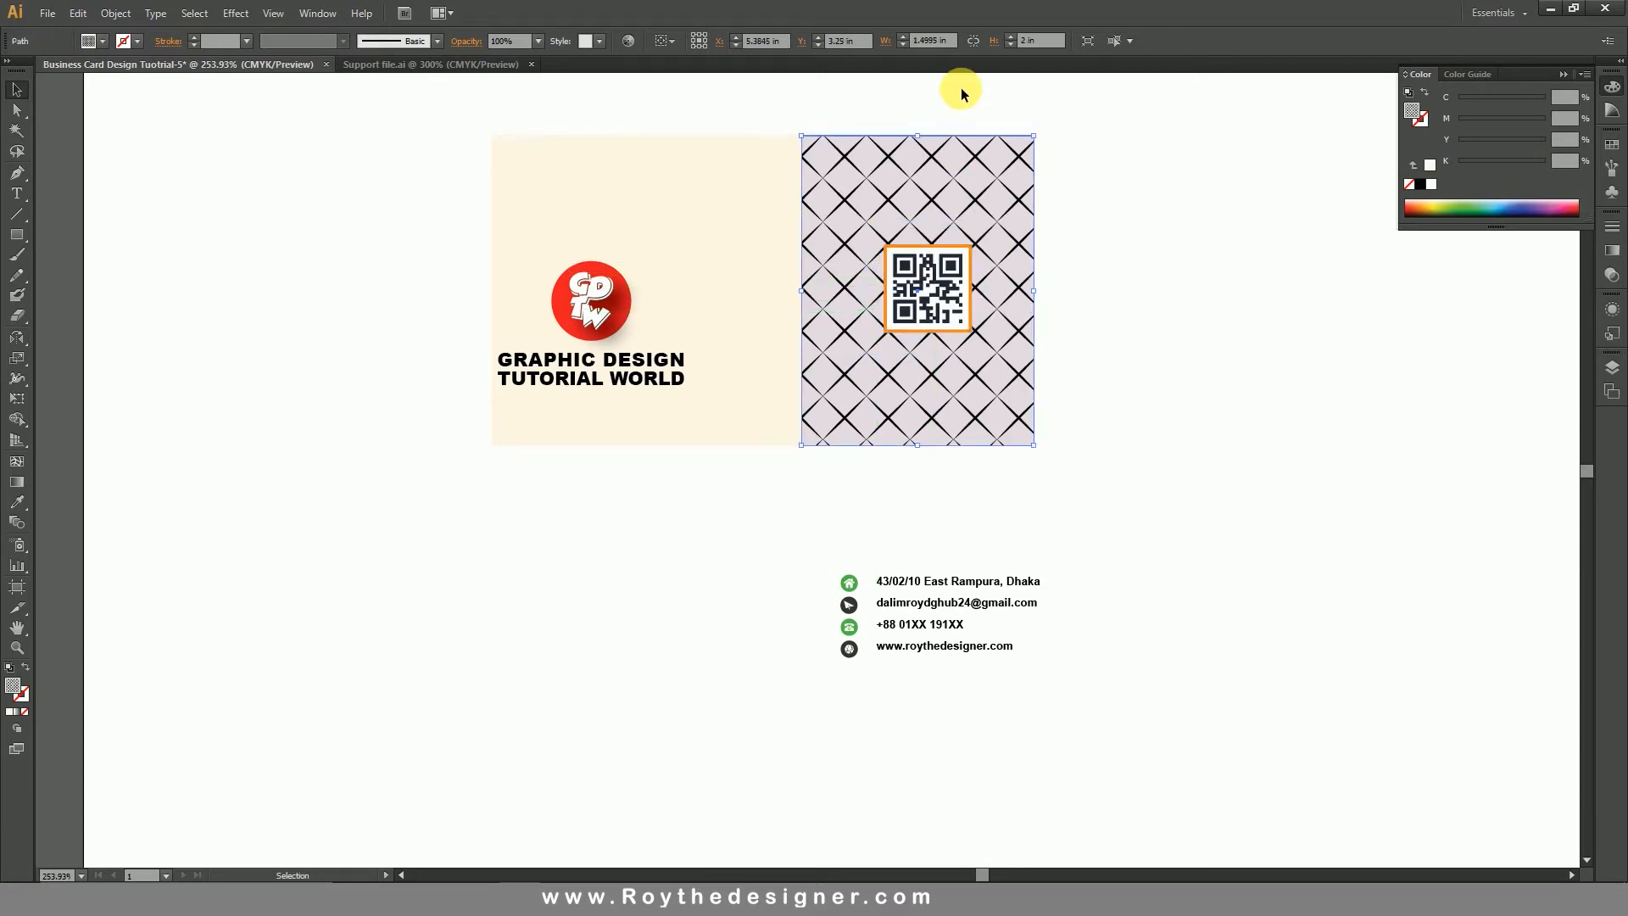
pyautogui.click(273, 13)
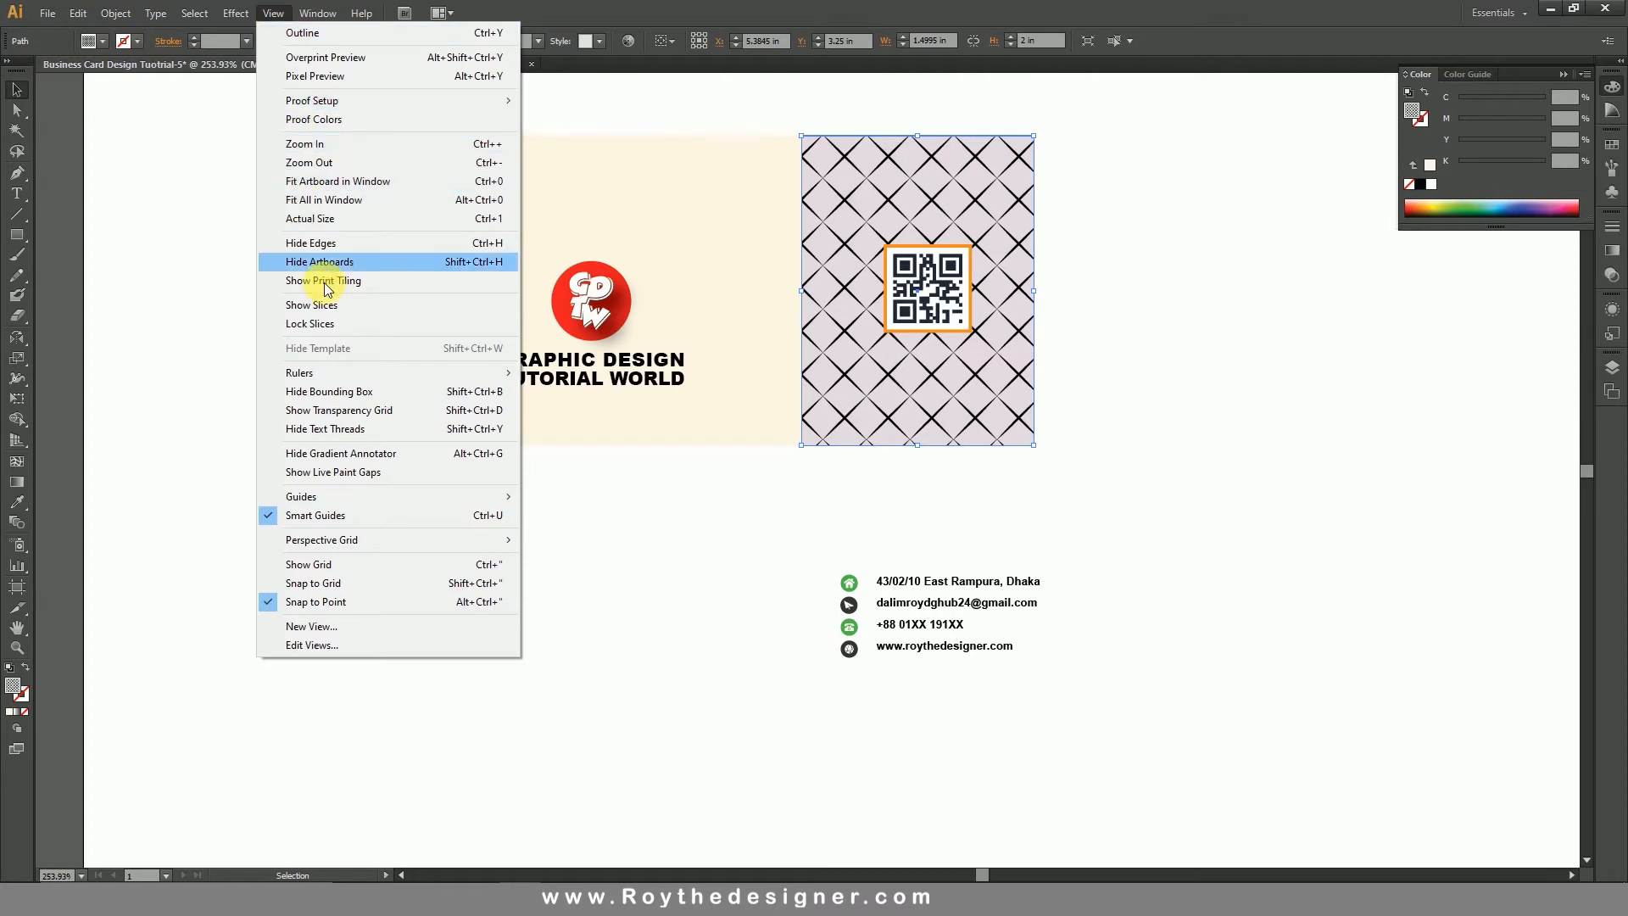
pyautogui.moveTo(343, 373)
pyautogui.click(541, 374)
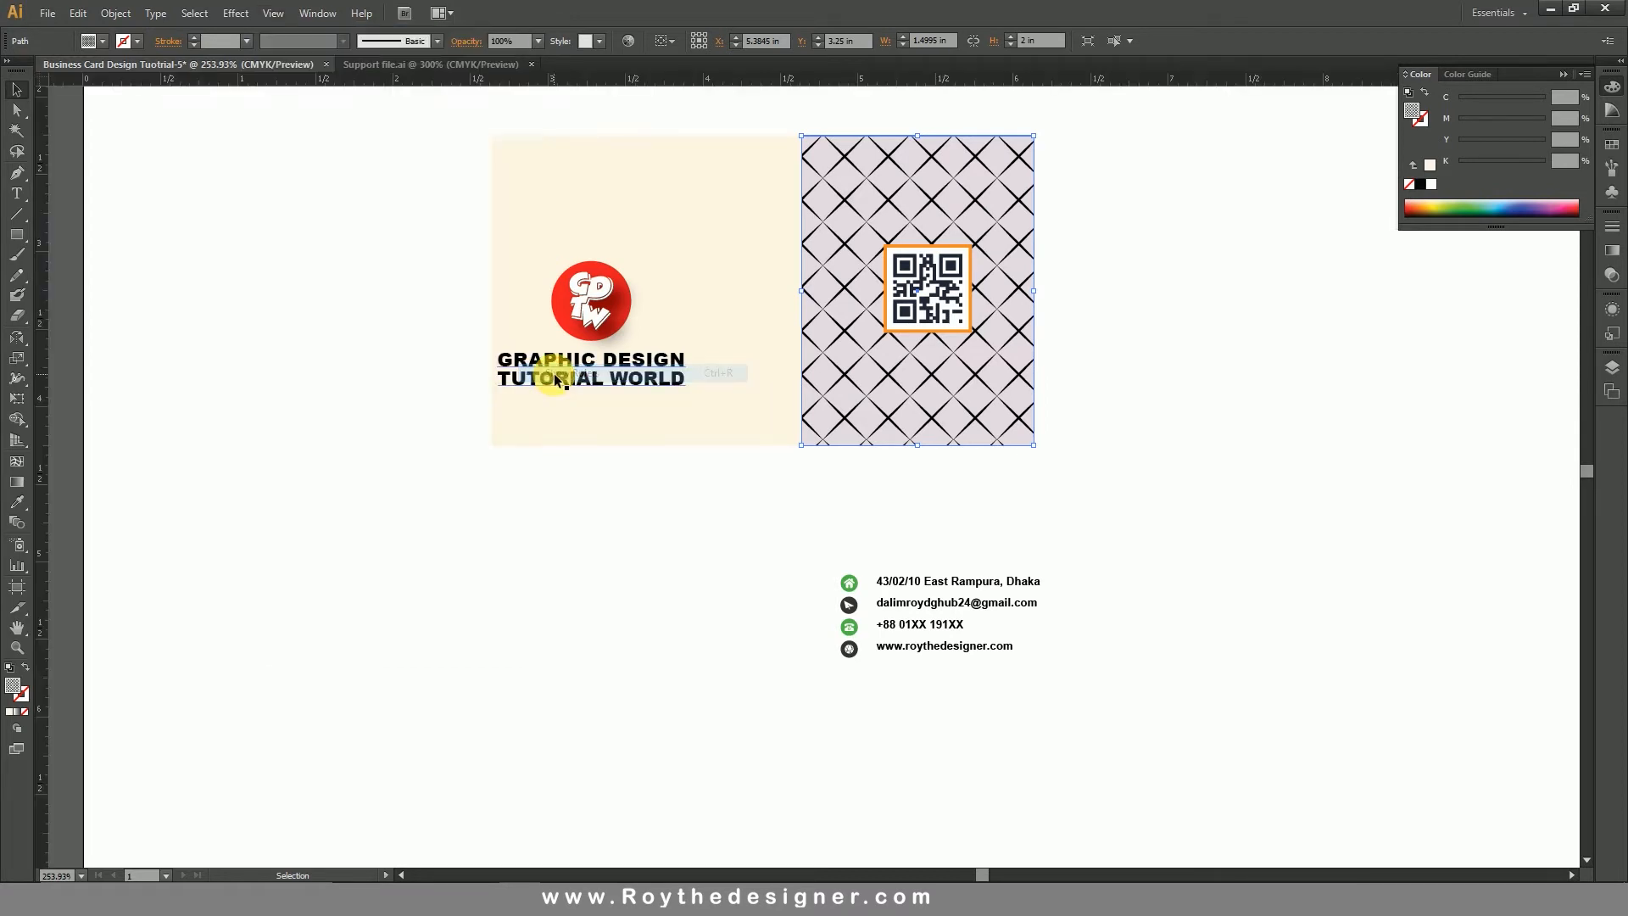
# - Add a vertical and a horizontal guide crossing at the centre of the lattice-patterned section
pyautogui.moveTo(465, 109); pyautogui.dragTo(1145, 564)
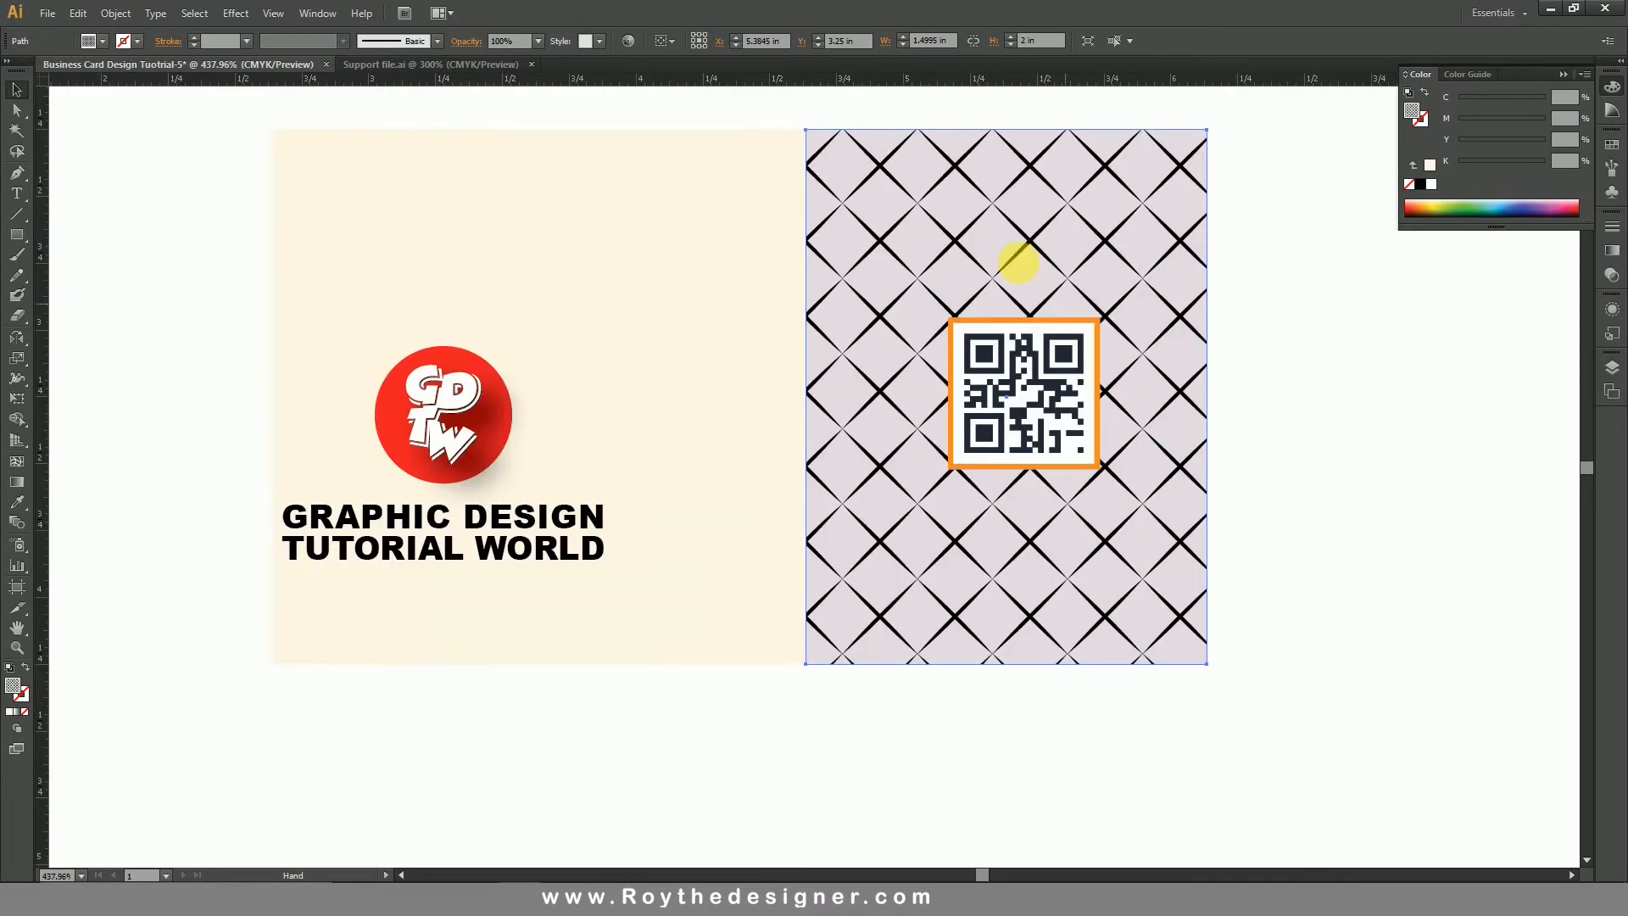
pyautogui.moveTo(41, 247); pyautogui.dragTo(1008, 248)
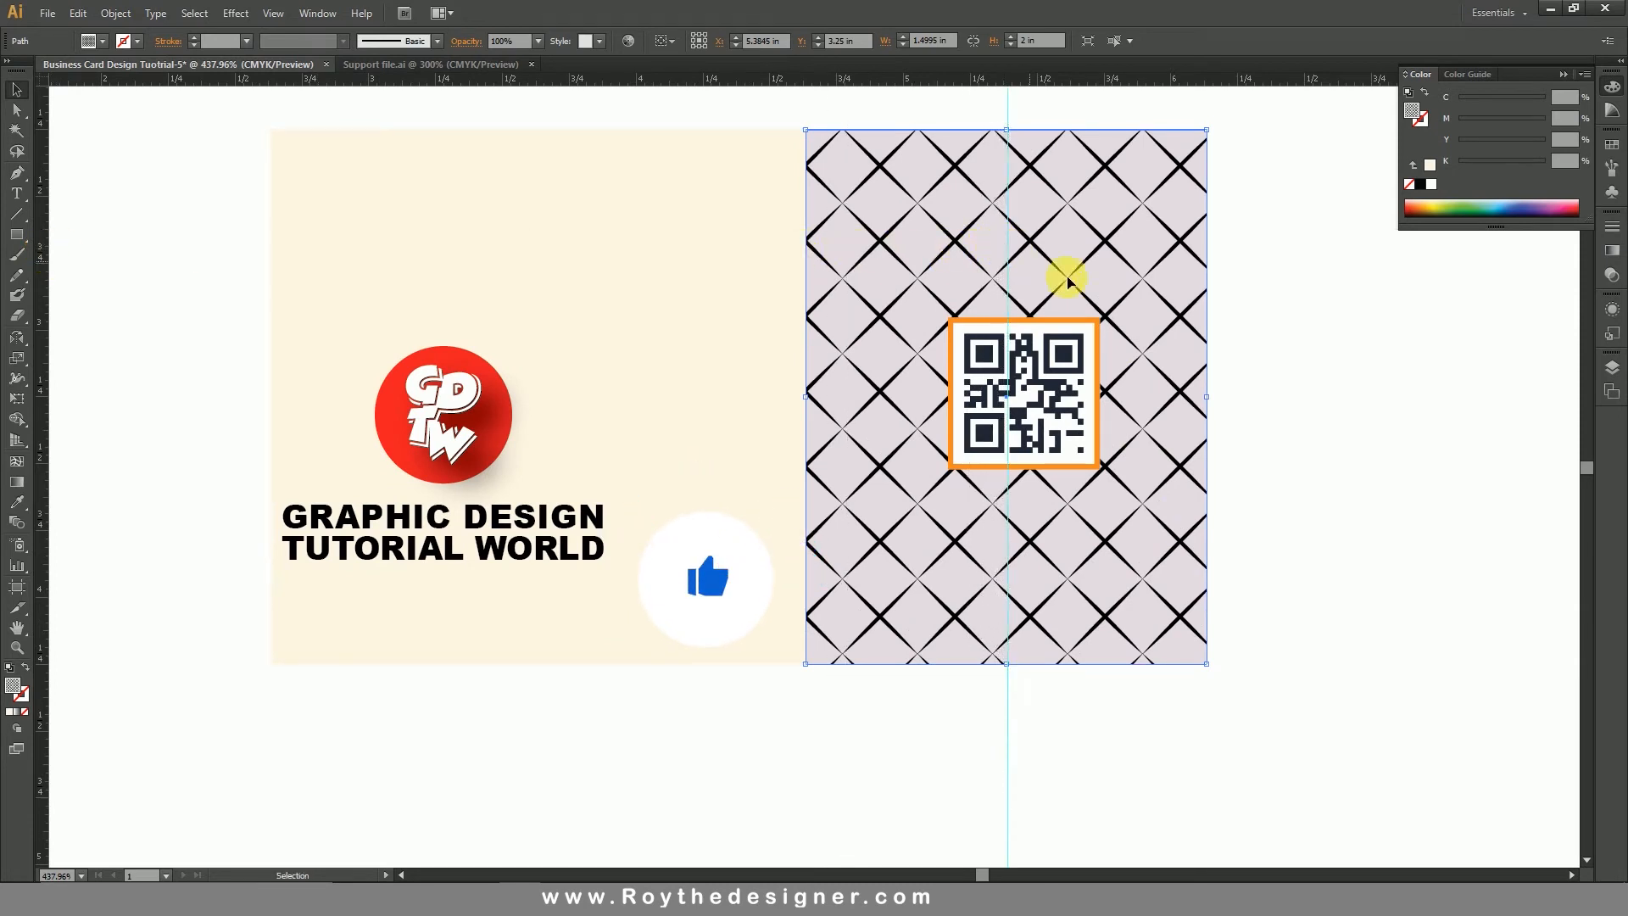
pyautogui.click(1326, 410)
pyautogui.click(1158, 278)
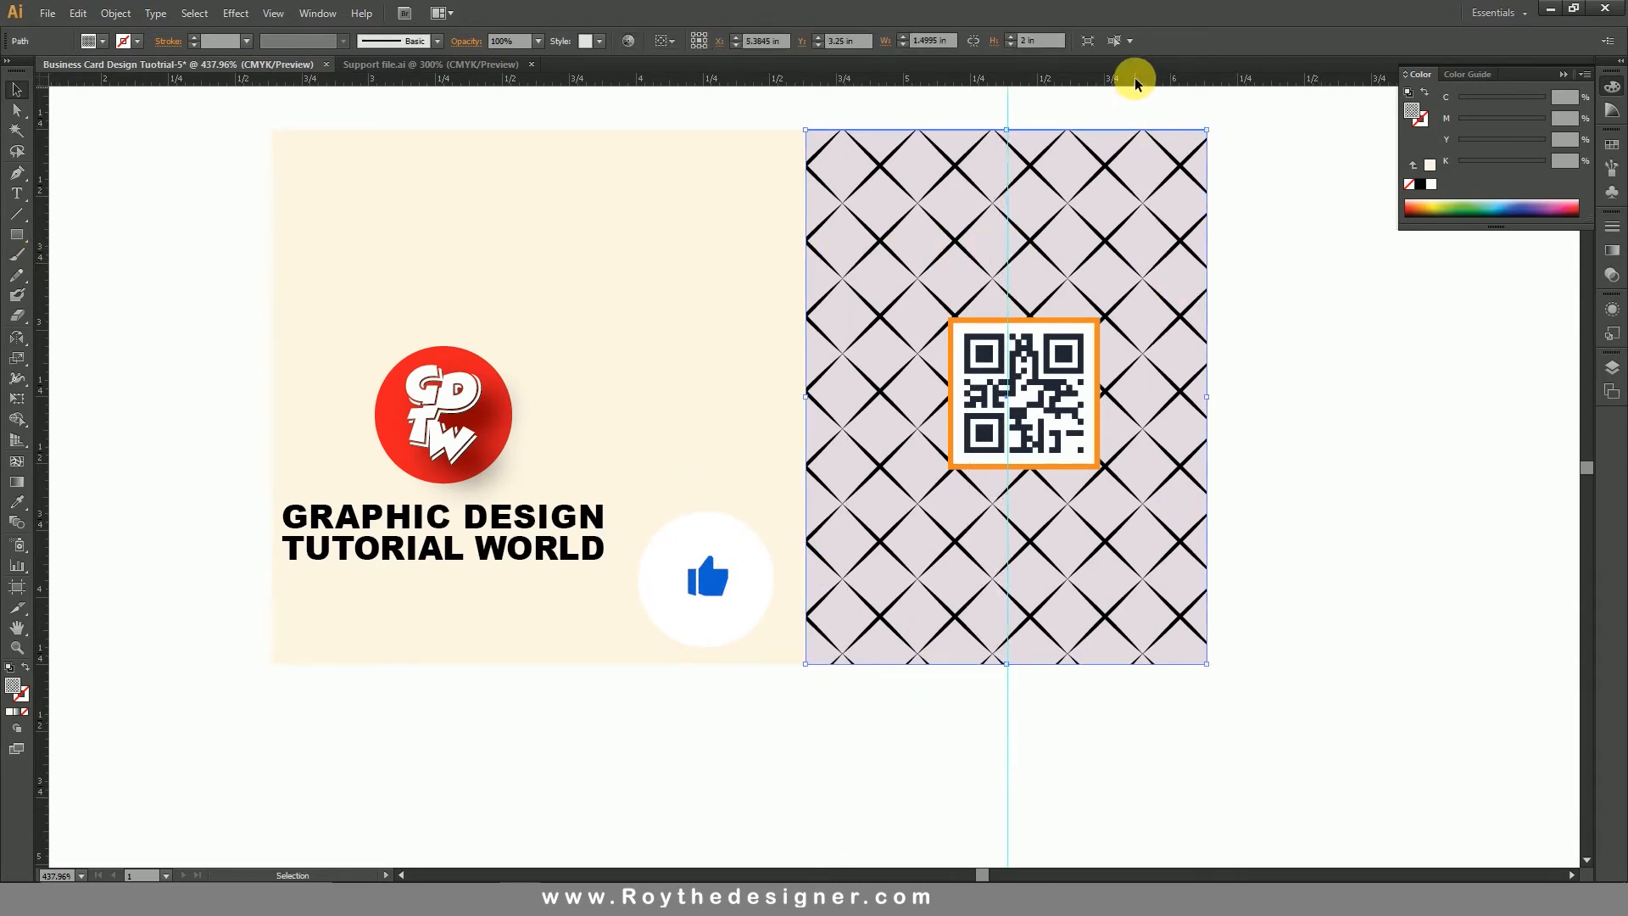
pyautogui.moveTo(1137, 82); pyautogui.dragTo(1235, 395)
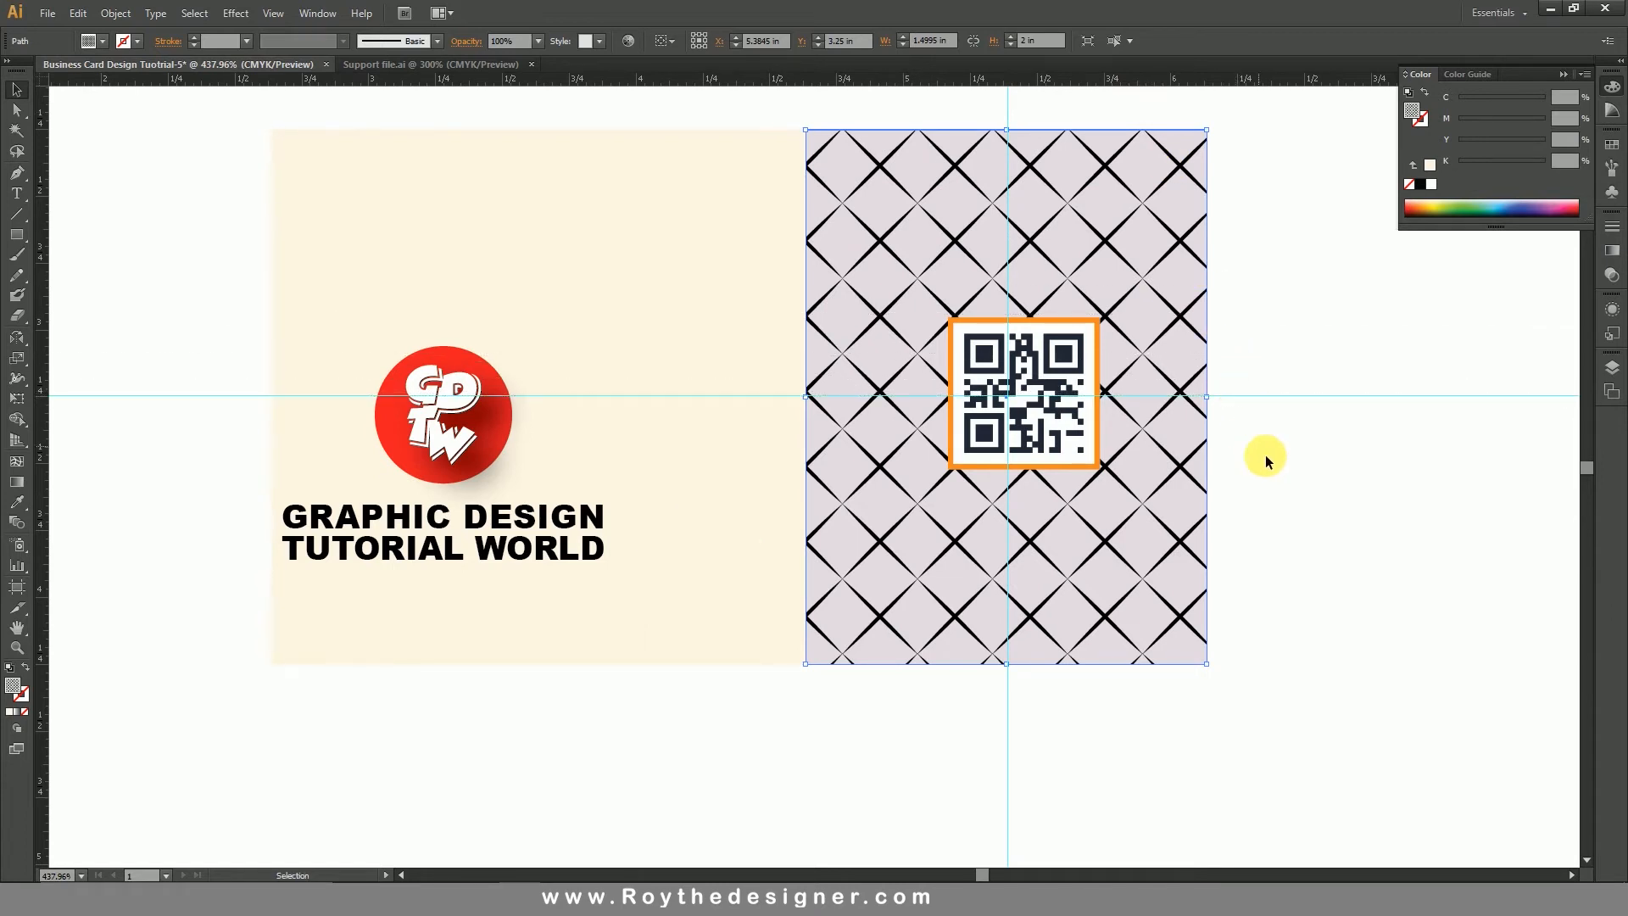
# - Nudge the QR code to the guides' intersection and enlarge it proportionally from its centre to about 0.62 in square
pyautogui.click(1073, 413)
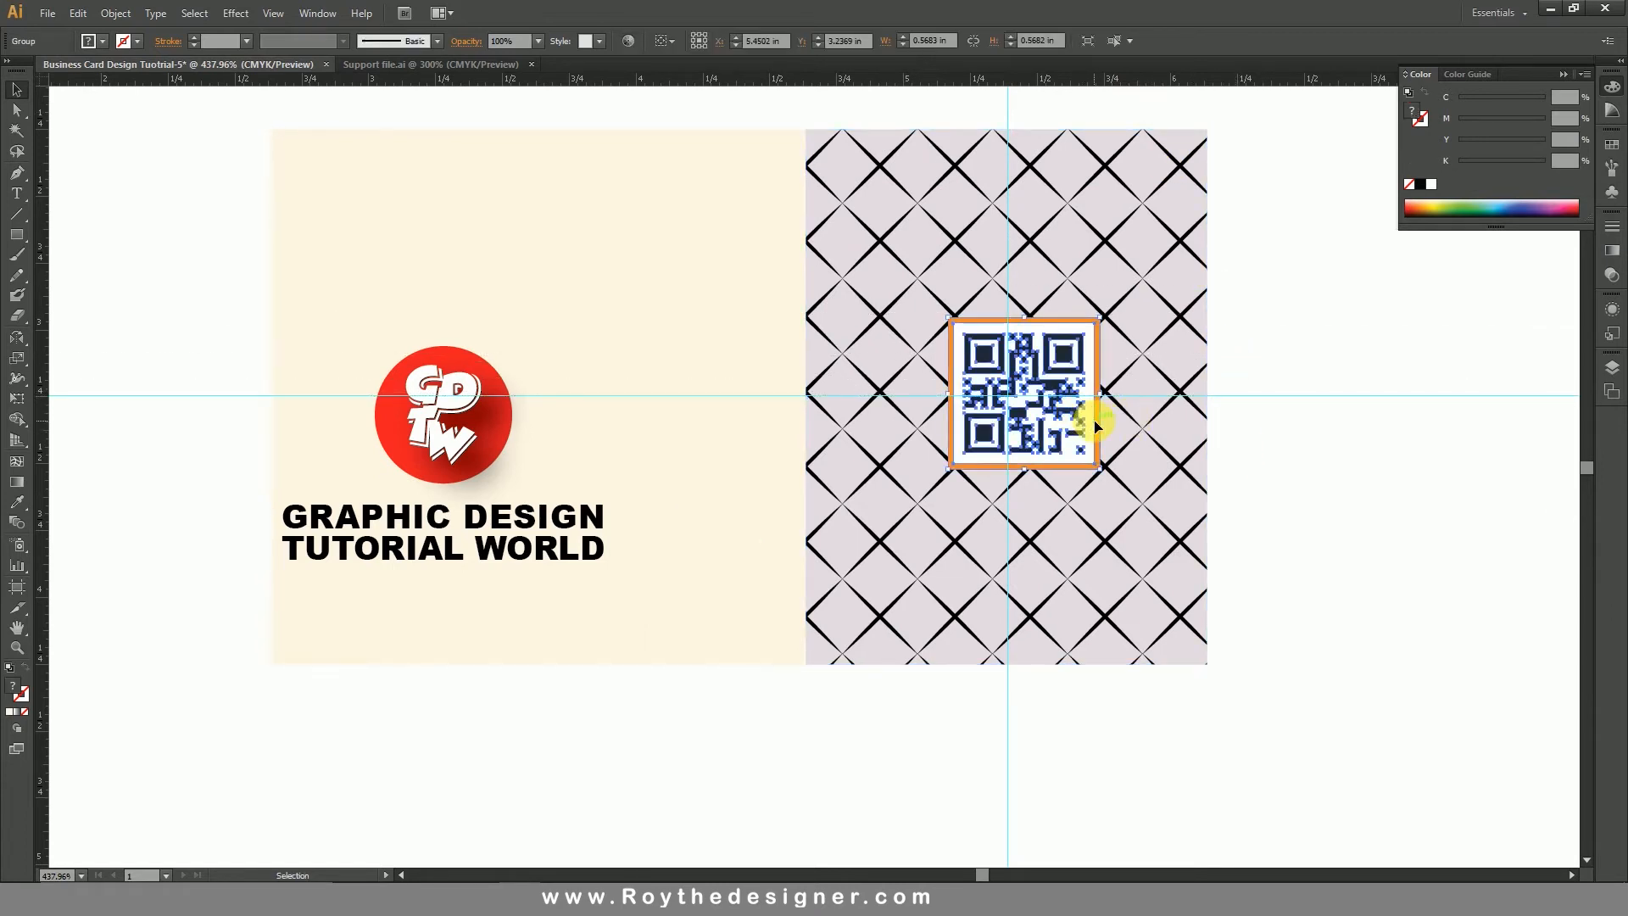
pyautogui.press('Left')
pyautogui.press('Left')
pyautogui.press('Left')
pyautogui.press('Left')
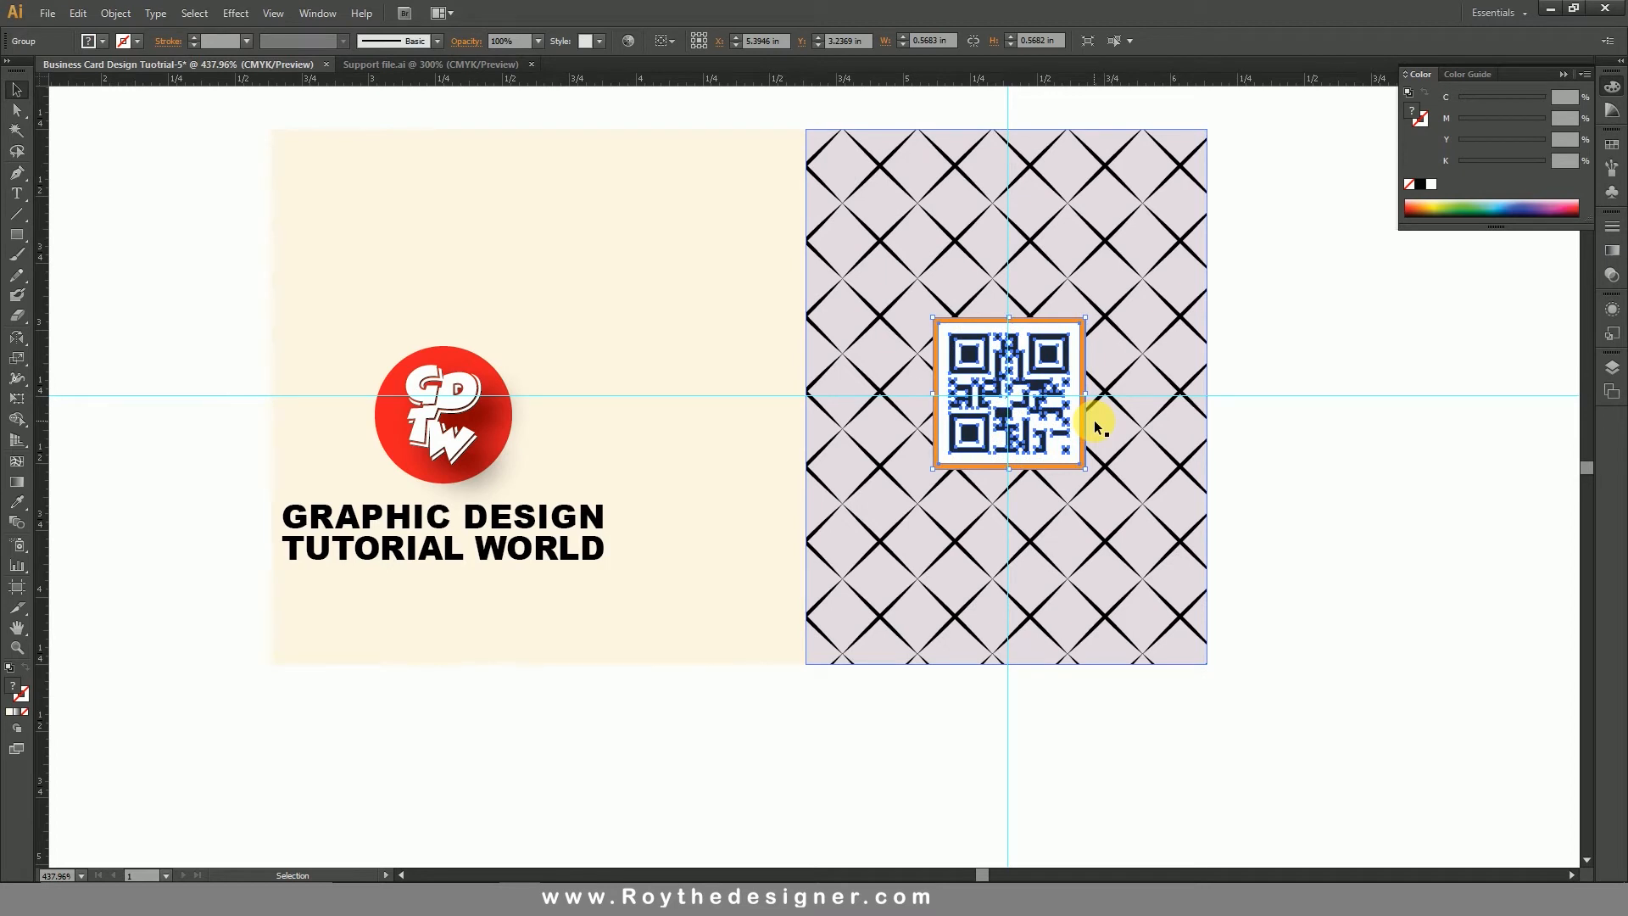
pyautogui.press('Down')
pyautogui.press('Left')
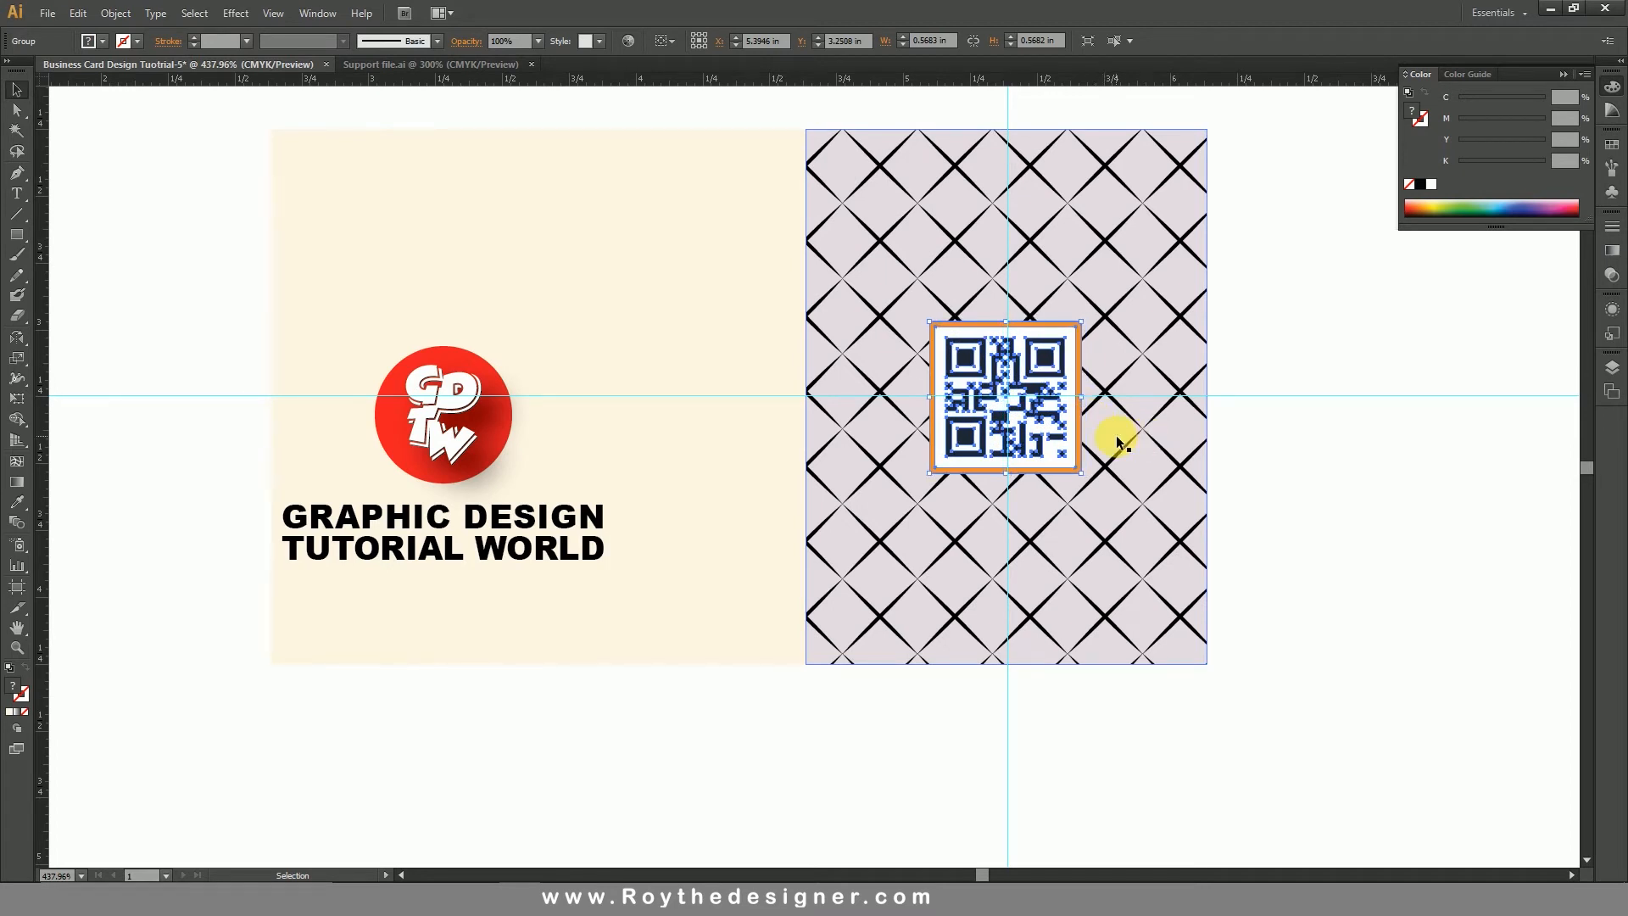
pyautogui.press('Left')
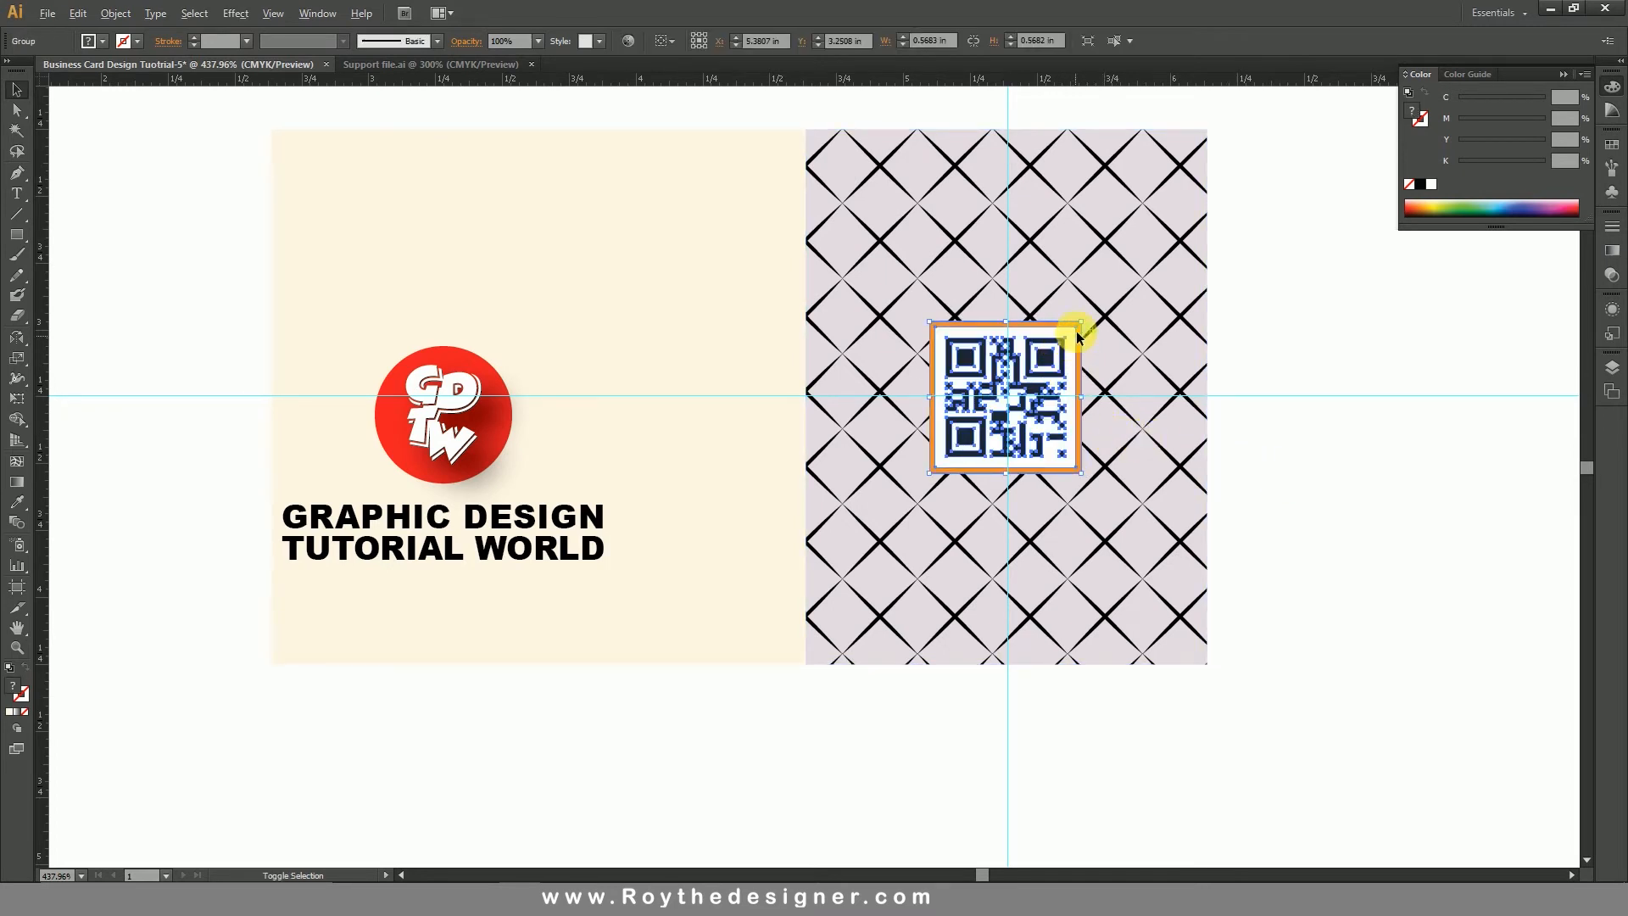
pyautogui.moveTo(1080, 323); pyautogui.dragTo(1088, 314)
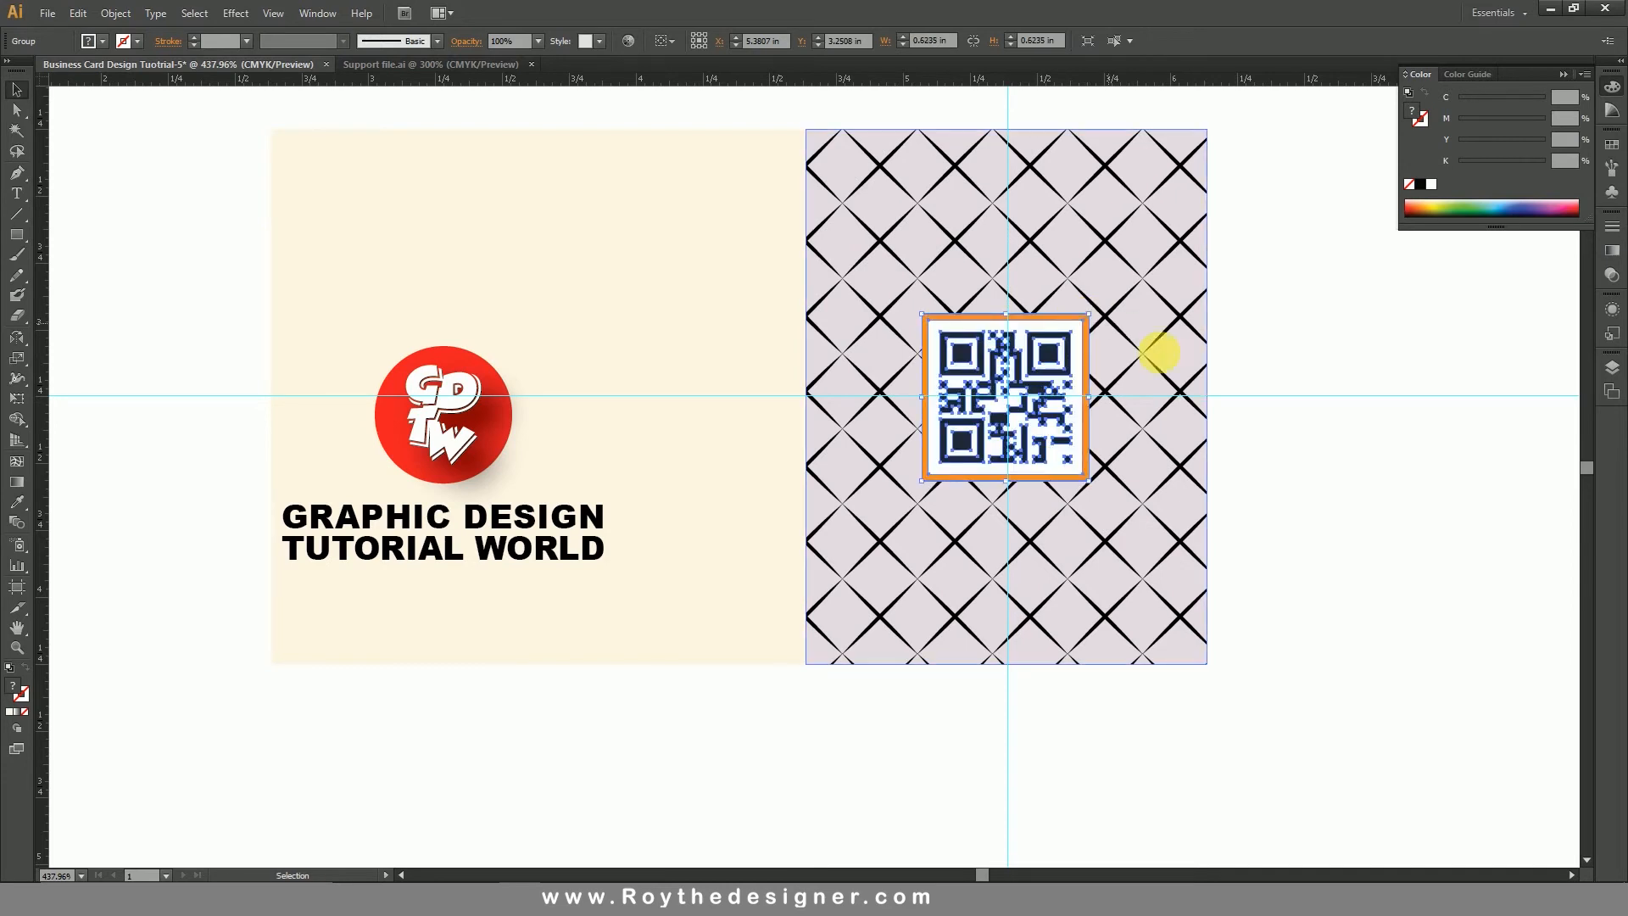
pyautogui.click(1285, 497)
# - Move the logo and company name together to the centre of the cream section, vertically centred on the horizontal guide
pyautogui.click(477, 413)
pyautogui.keyDown('shift'); pyautogui.click(490, 508); pyautogui.keyUp('shift')
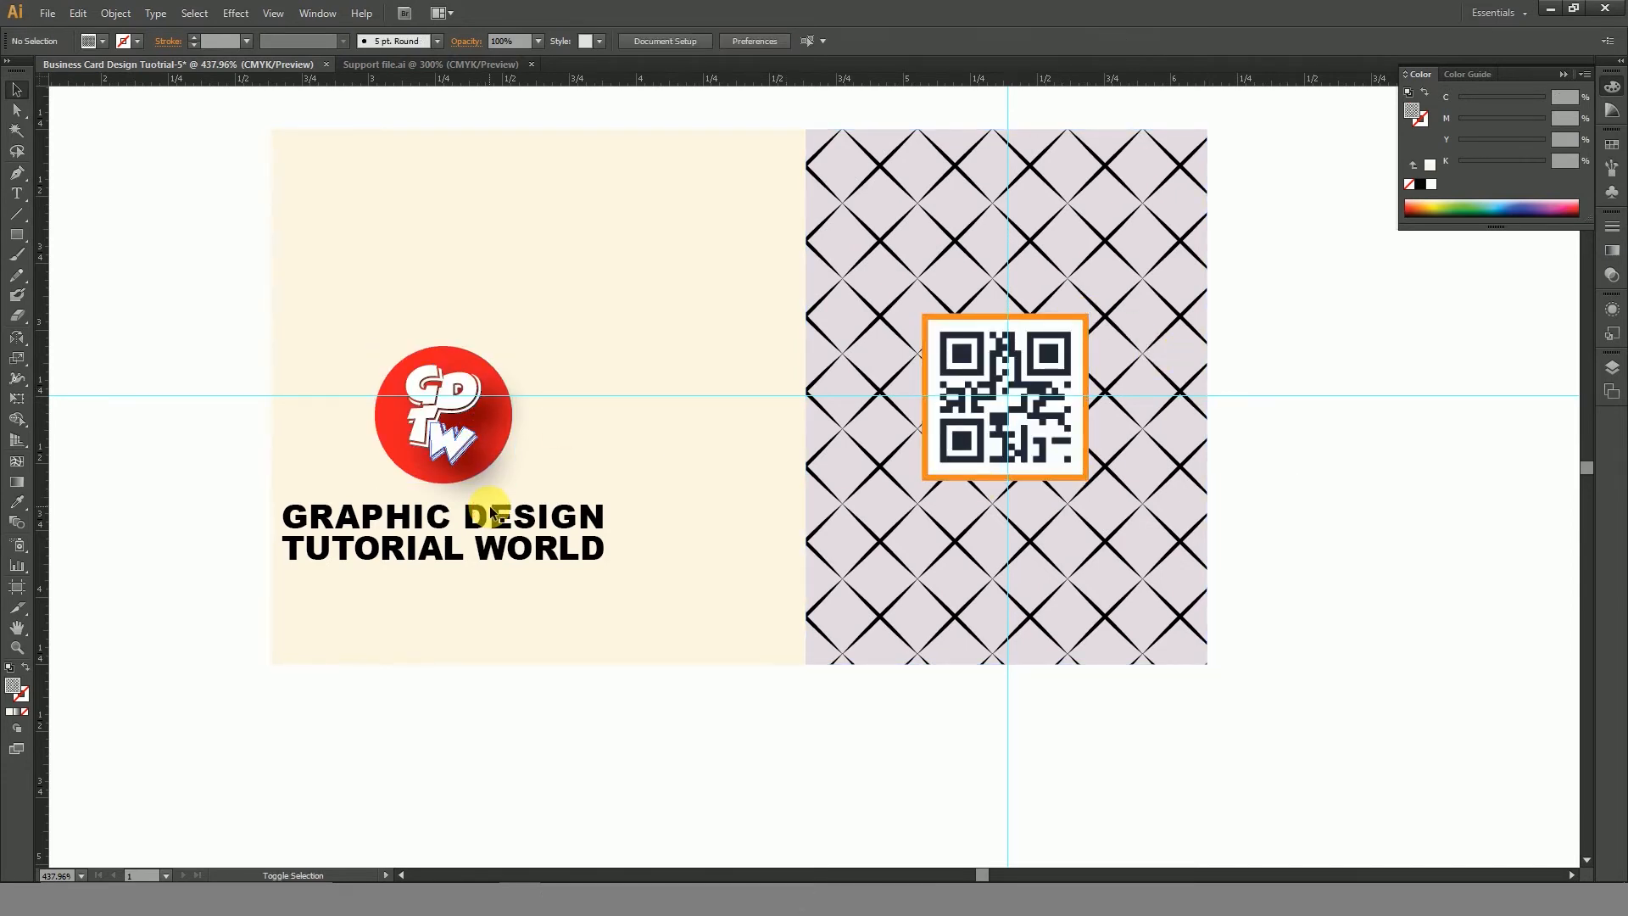
pyautogui.click(491, 512)
pyautogui.keyDown('shift'); pyautogui.click(468, 462); pyautogui.keyUp('shift')
pyautogui.moveTo(574, 525); pyautogui.dragTo(654, 452)
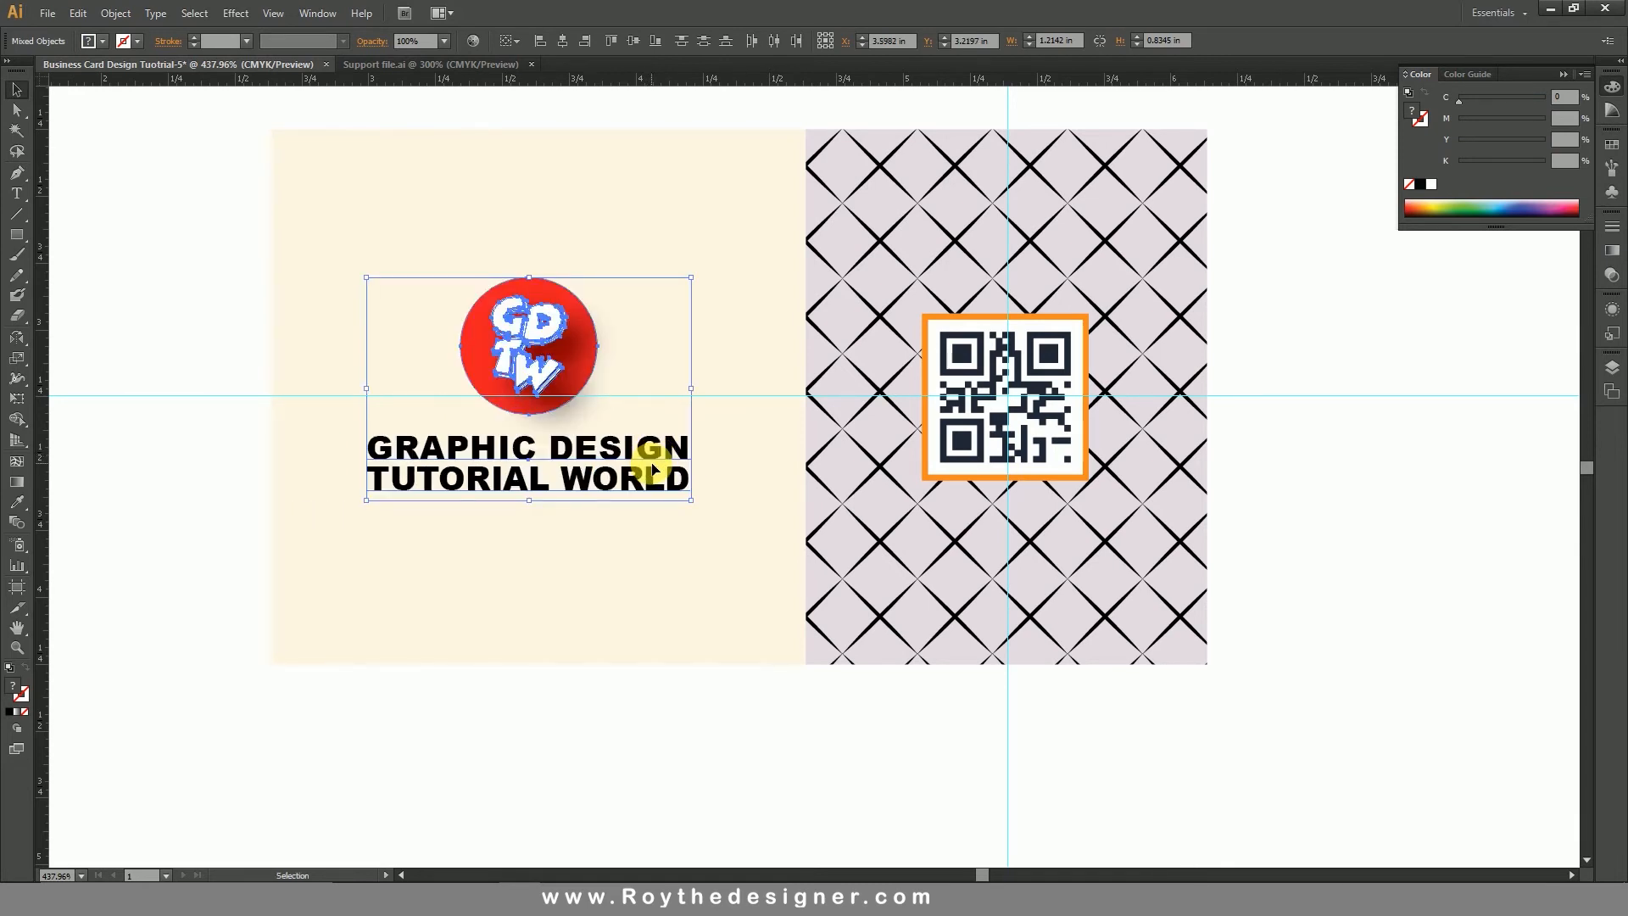
pyautogui.press('Down')
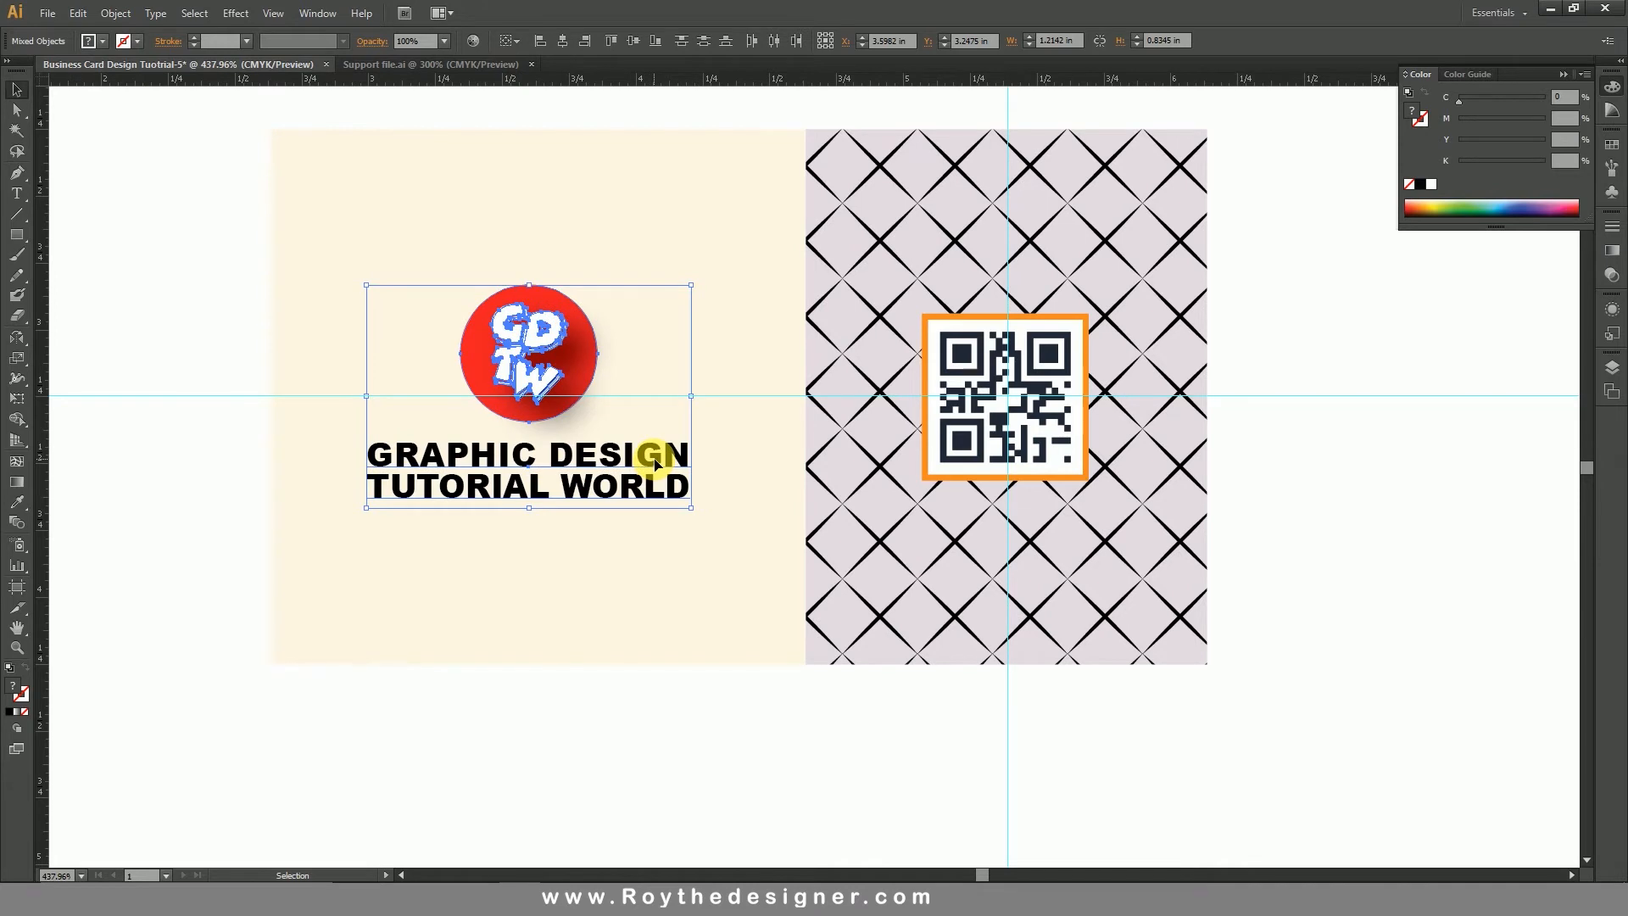
# - Scale the logo and company name down proportionally about their centre to about 1.09 in wide
pyautogui.moveTo(697, 404); pyautogui.dragTo(678, 400)
pyautogui.click(697, 729)
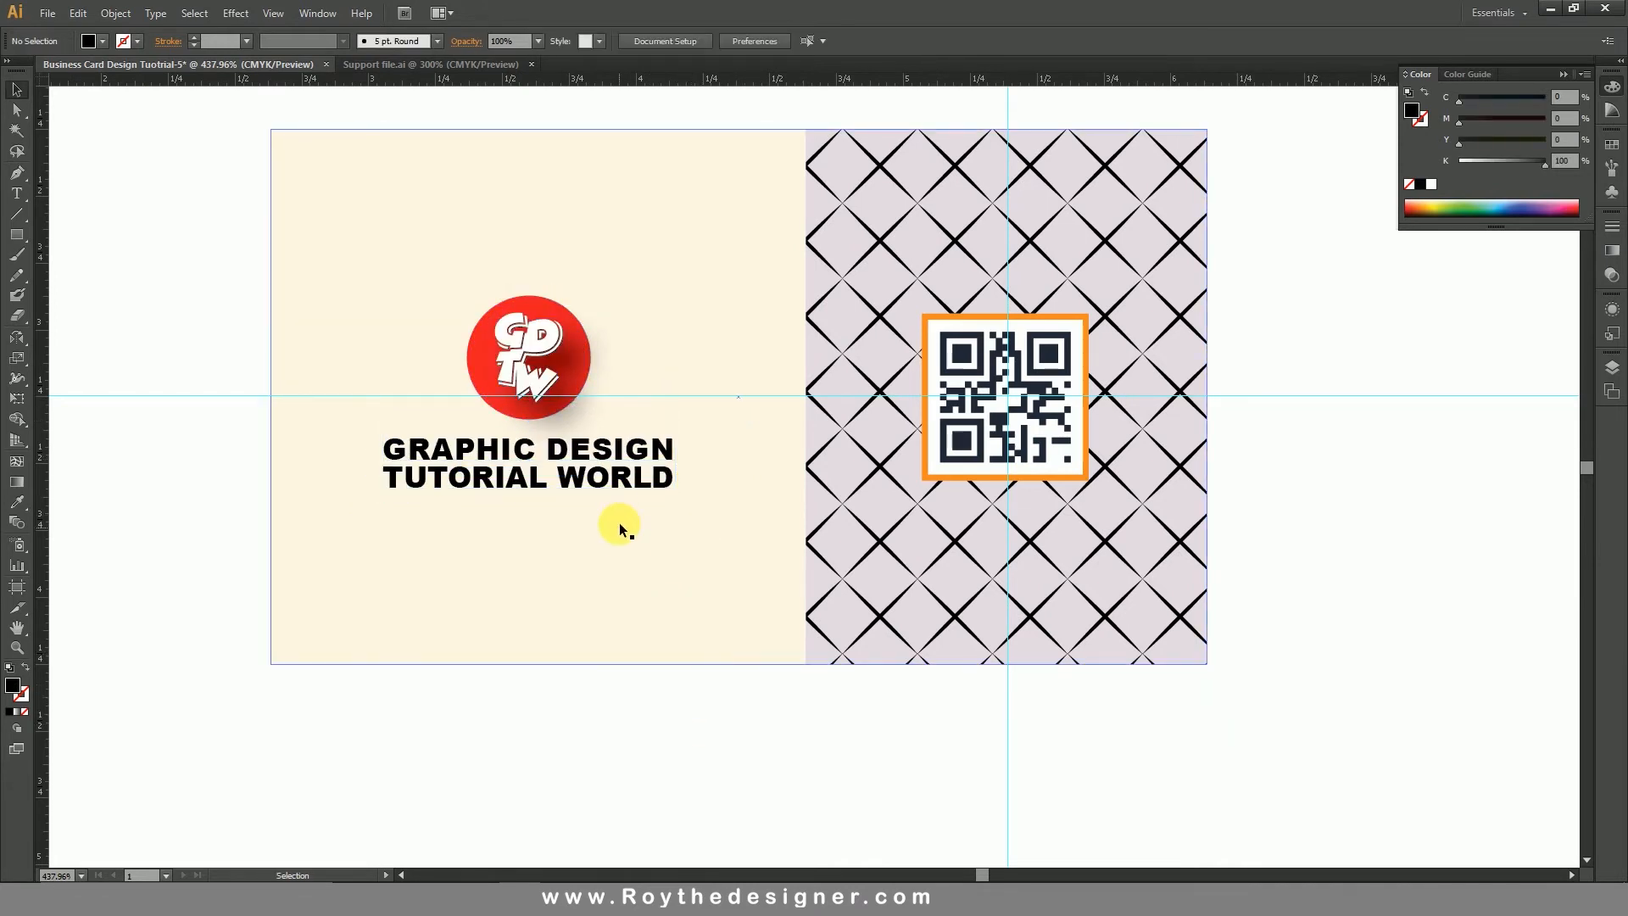
# - Fill the company name text with red, C 0, M 100, Y 100, K 0
pyautogui.click(615, 475)
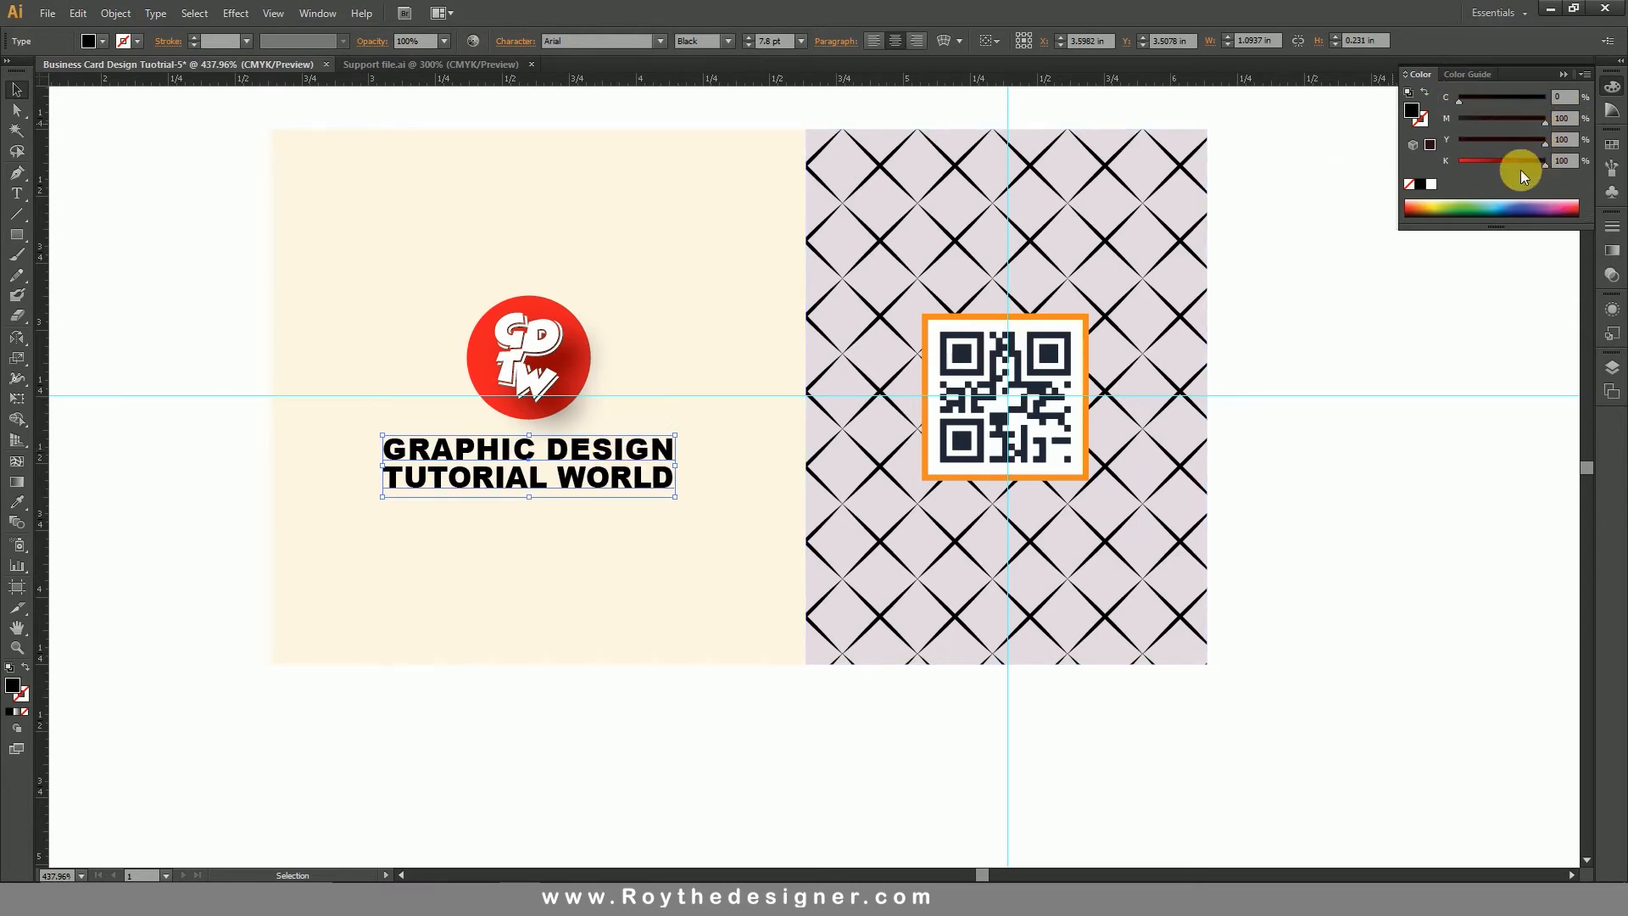
pyautogui.click(1418, 159)
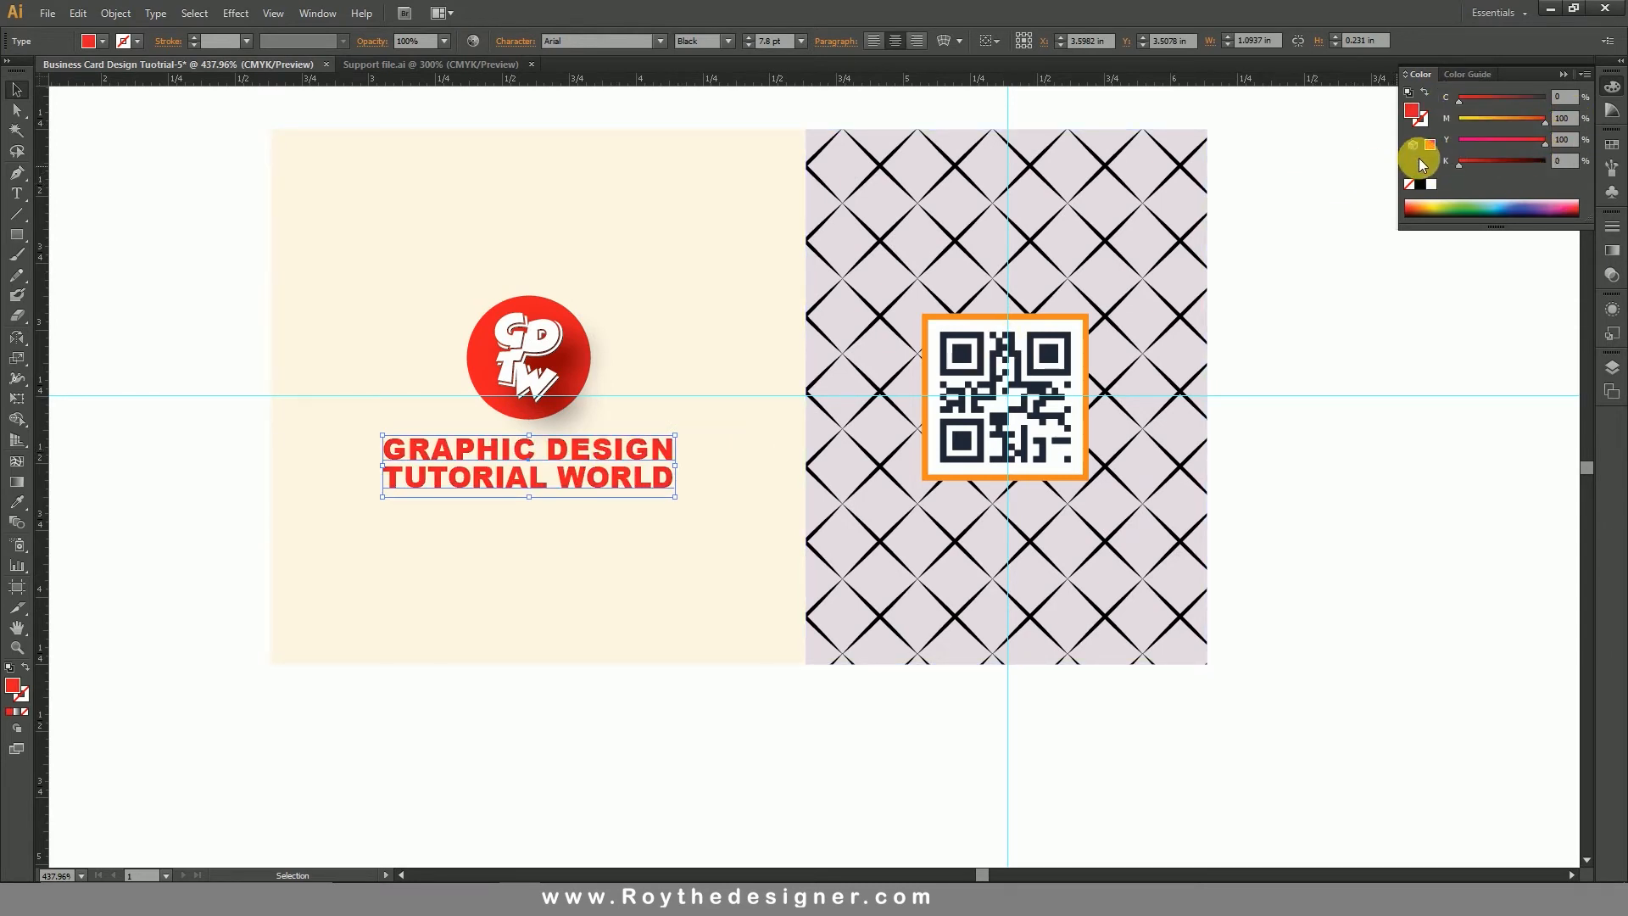
pyautogui.click(1330, 433)
# - Recolour the company name text orange, C 0, M 65, Y 100, K 0
pyautogui.keyDown('ctrl'); pyautogui.keyDown('alt'); pyautogui.click(860, 529); pyautogui.keyUp('alt'); pyautogui.keyUp('ctrl')
pyautogui.keyDown('ctrl'); pyautogui.keyDown('alt'); pyautogui.click(862, 527); pyautogui.keyUp('alt'); pyautogui.keyUp('ctrl')
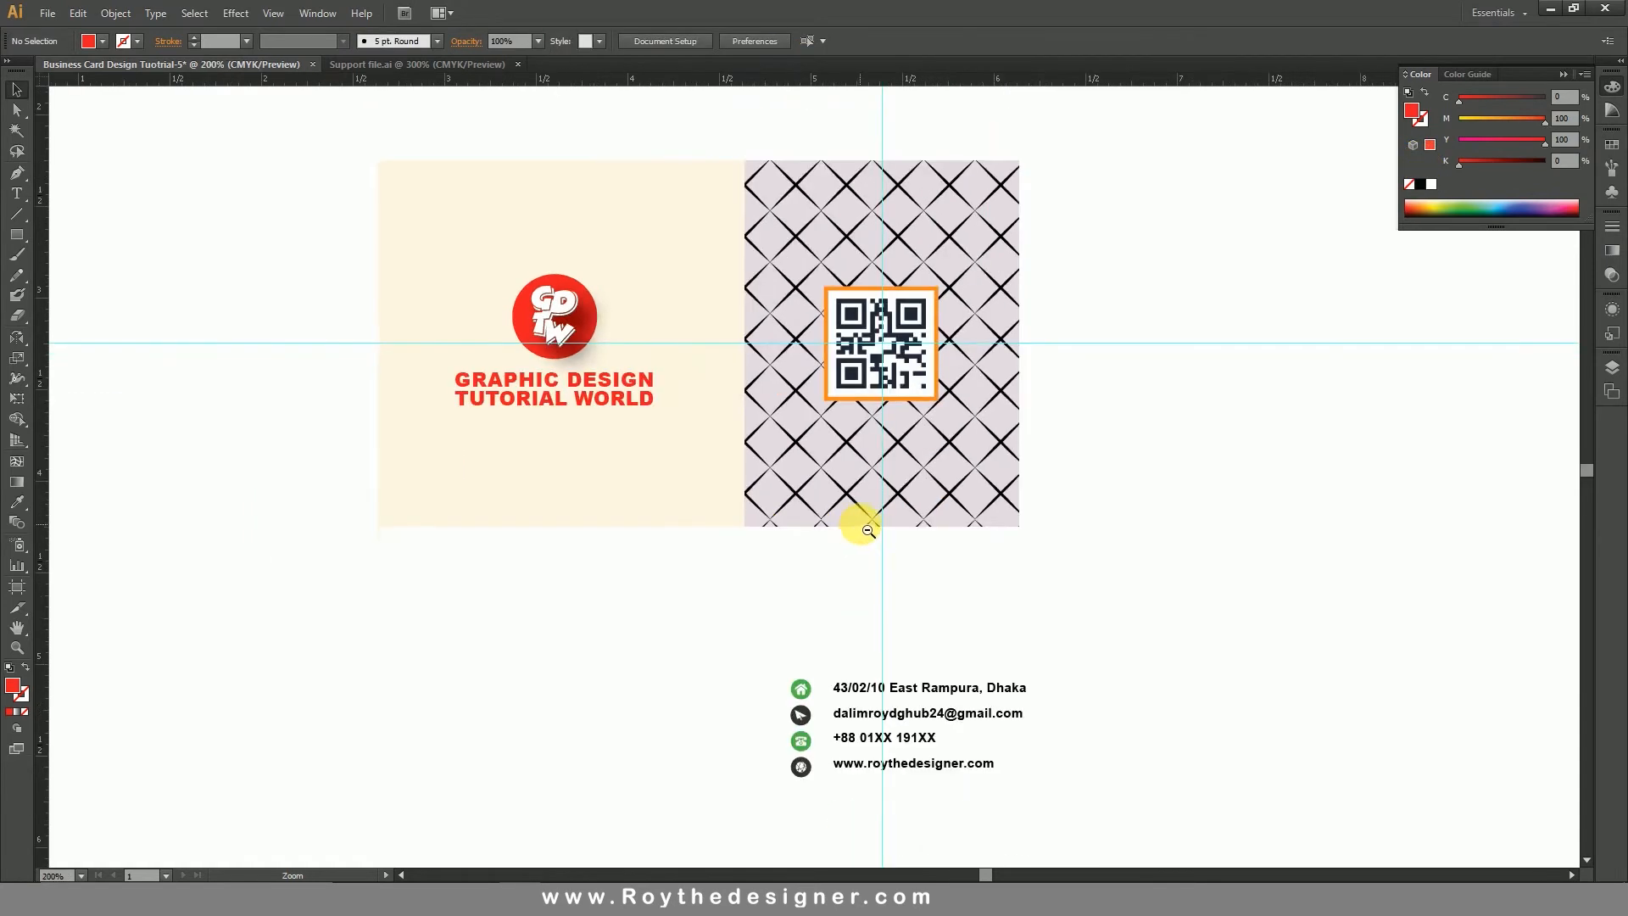
pyautogui.keyDown('ctrl'); pyautogui.keyDown('alt'); pyautogui.click(863, 525); pyautogui.keyUp('alt'); pyautogui.keyUp('ctrl')
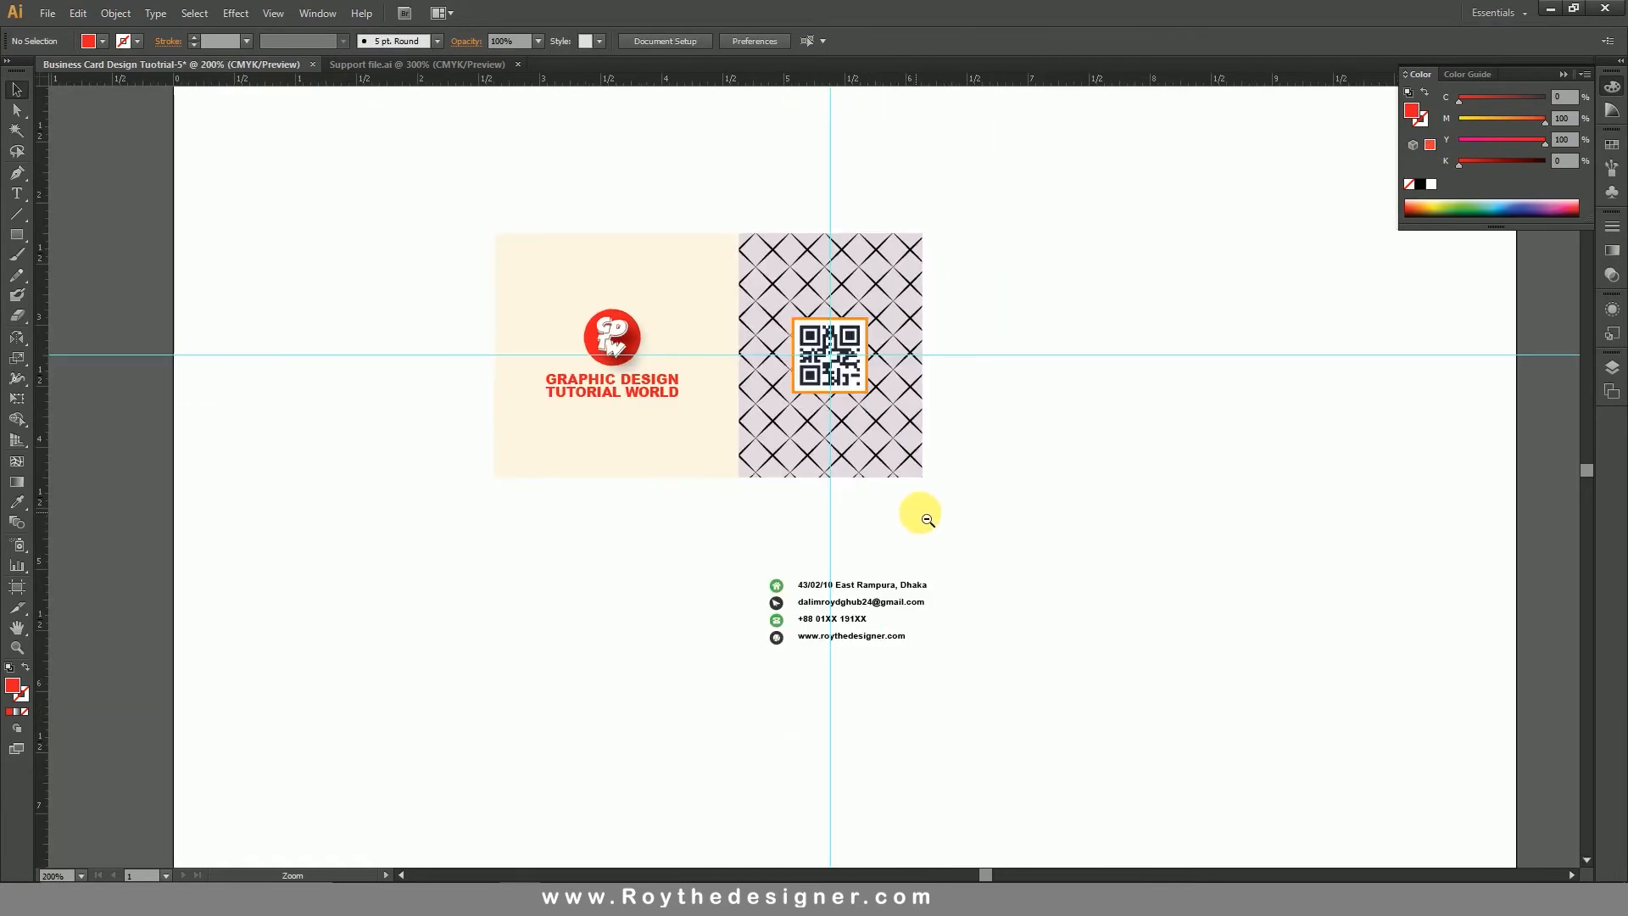
pyautogui.click(634, 394)
pyautogui.click(1565, 119)
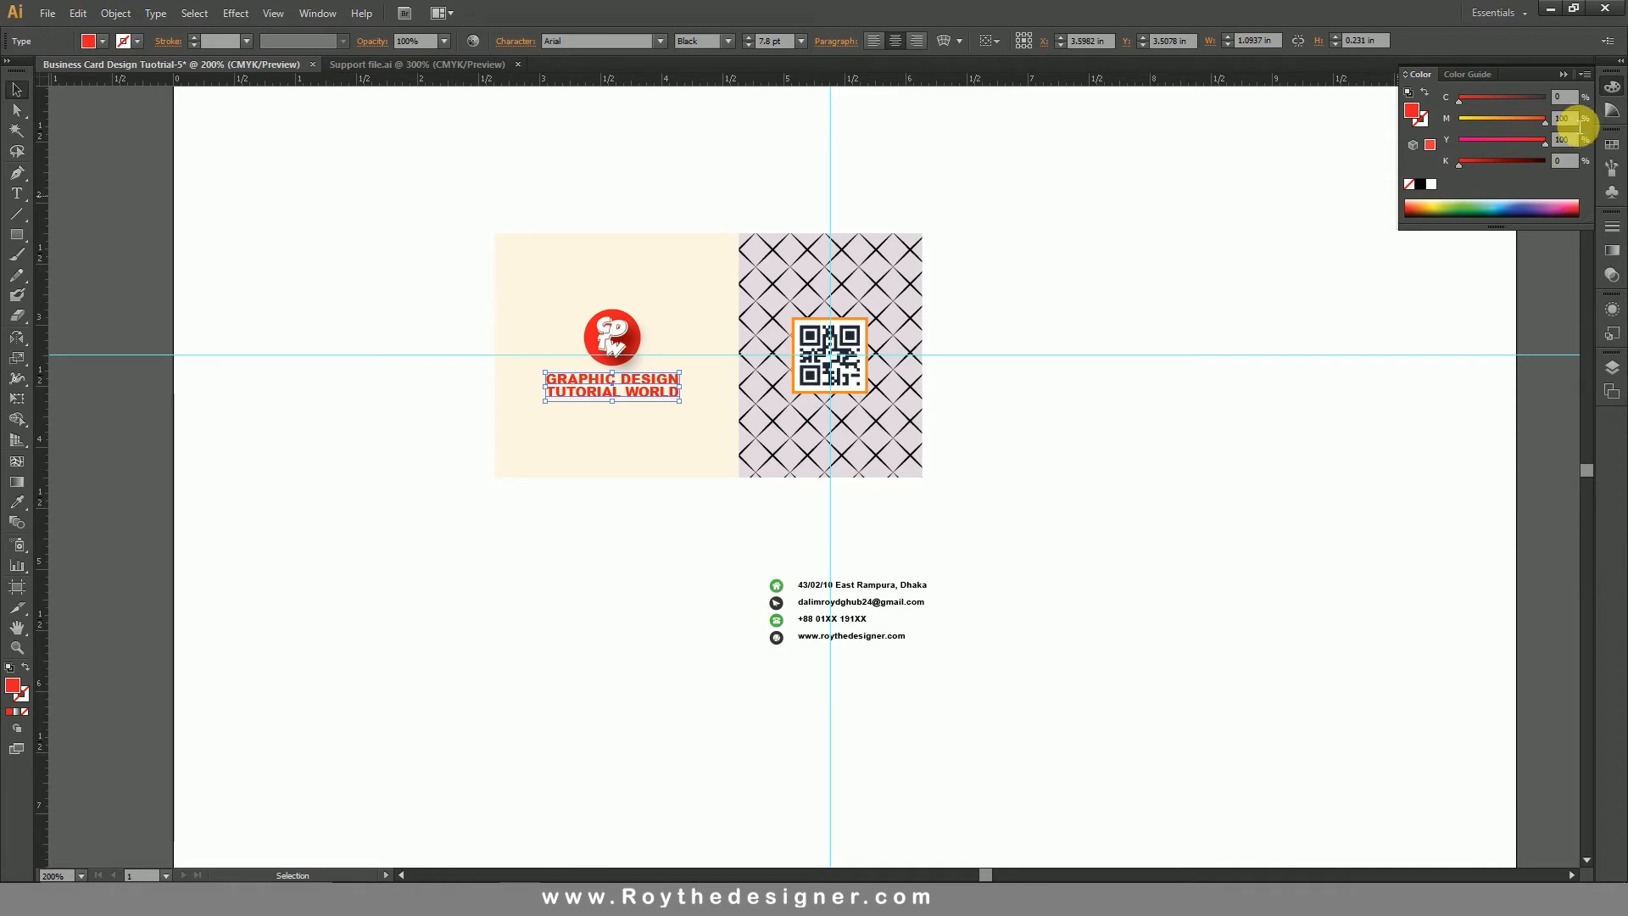
pyautogui.write('5')
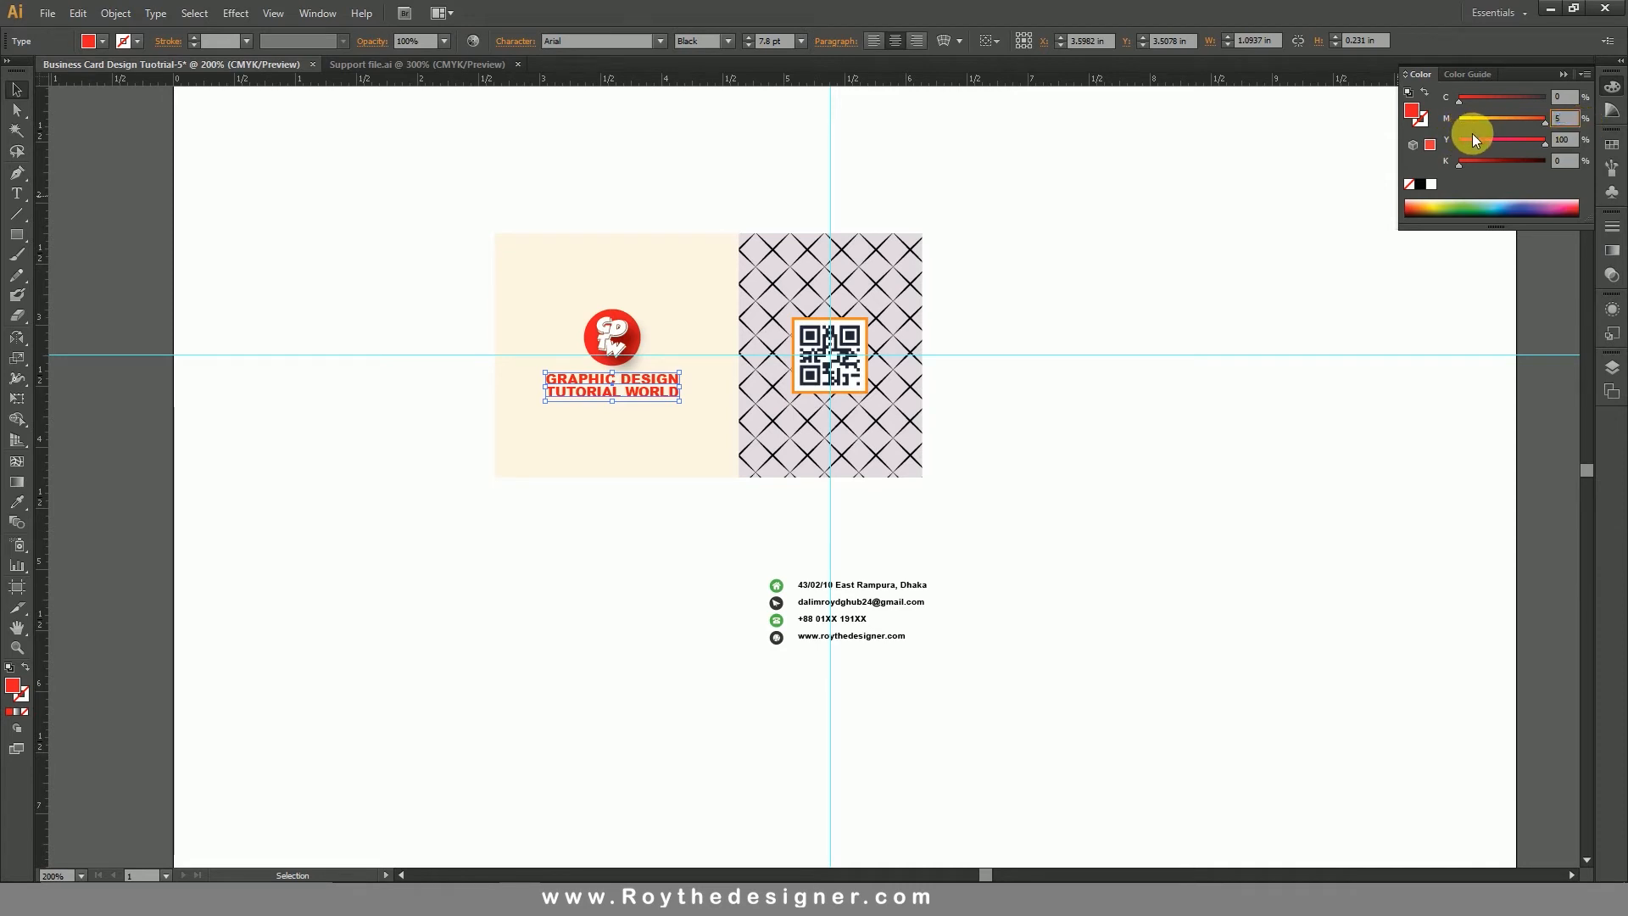
pyautogui.press('Return')
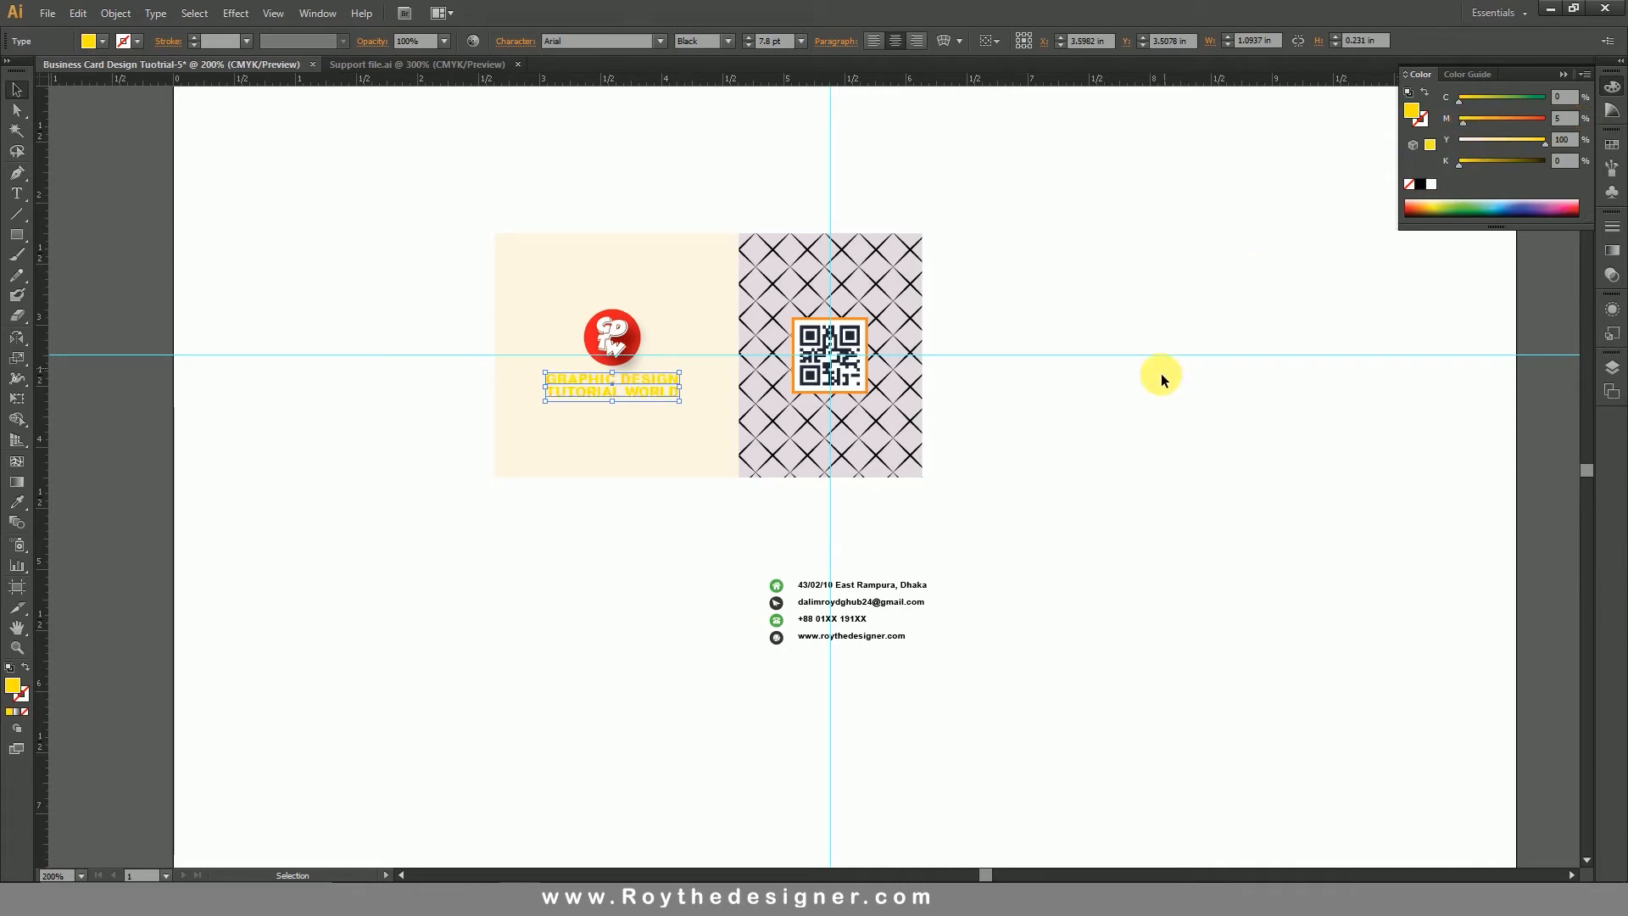
pyautogui.click(1555, 120)
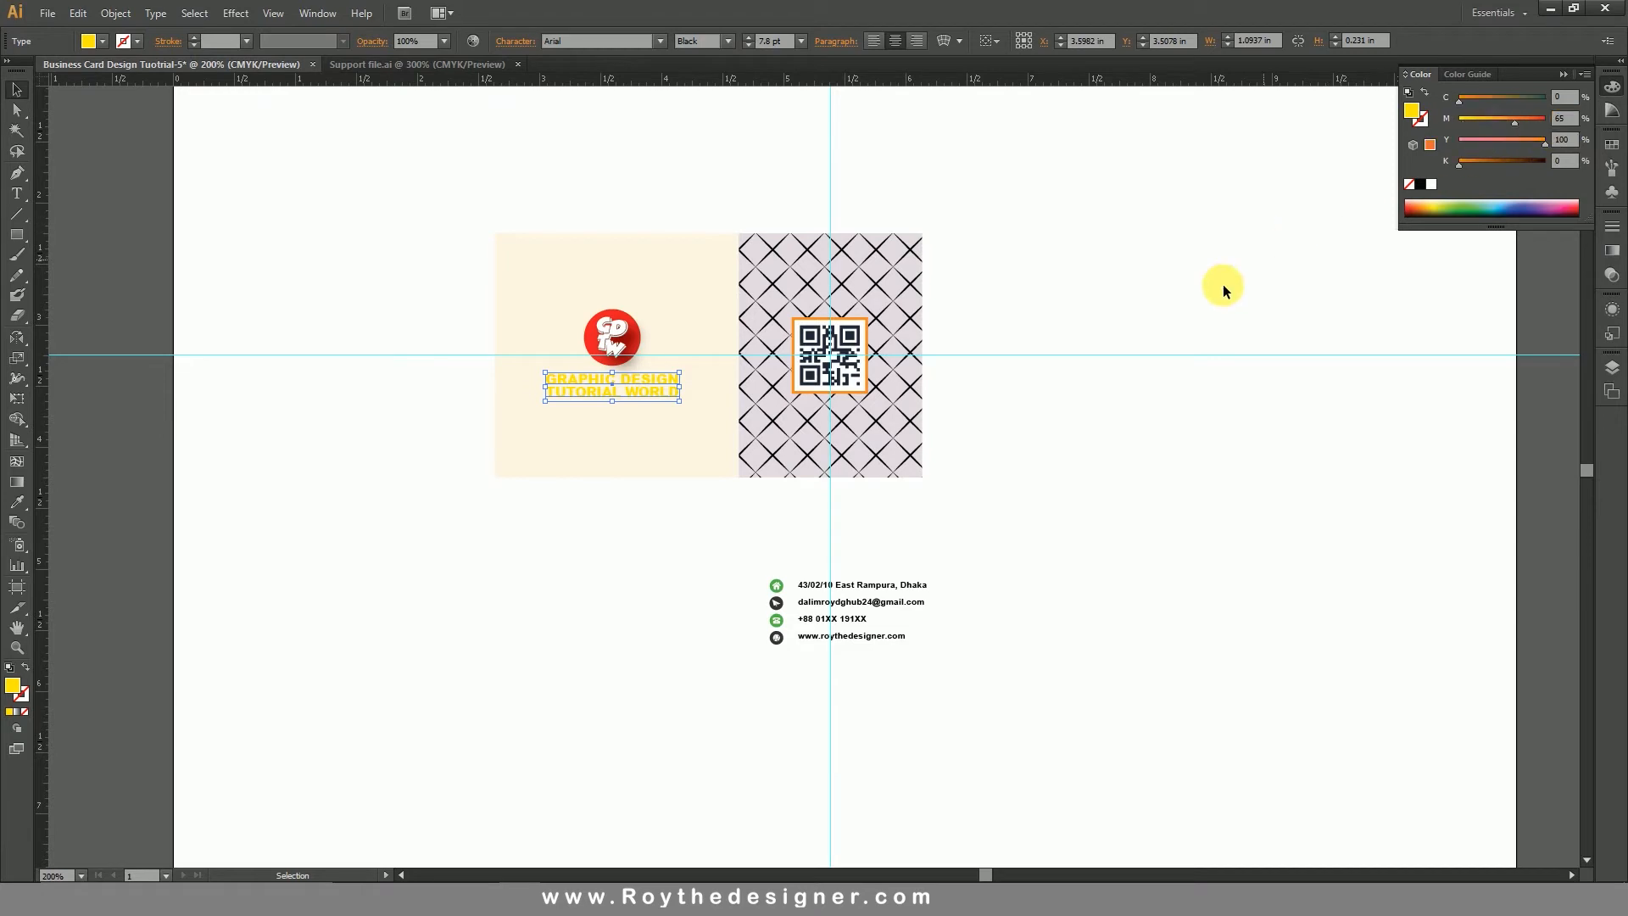
pyautogui.write('65')
pyautogui.press('Return')
pyautogui.click(1102, 367)
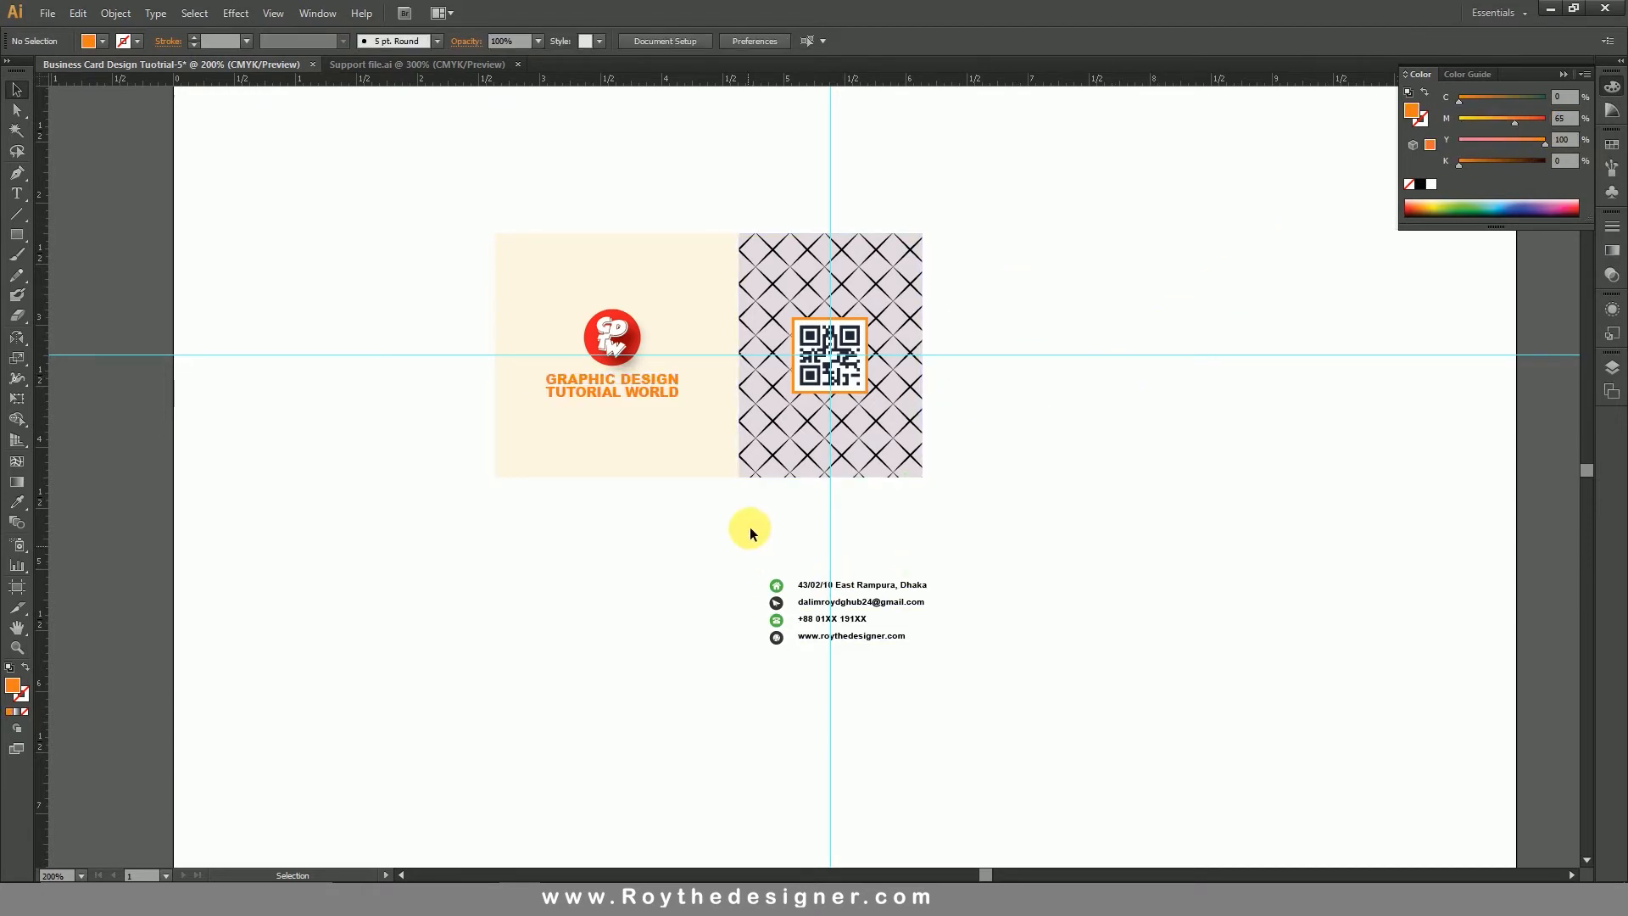
# - Duplicate the card background in front and move the copy straight down below the first card, to about Y 5.51 in
pyautogui.click(692, 458)
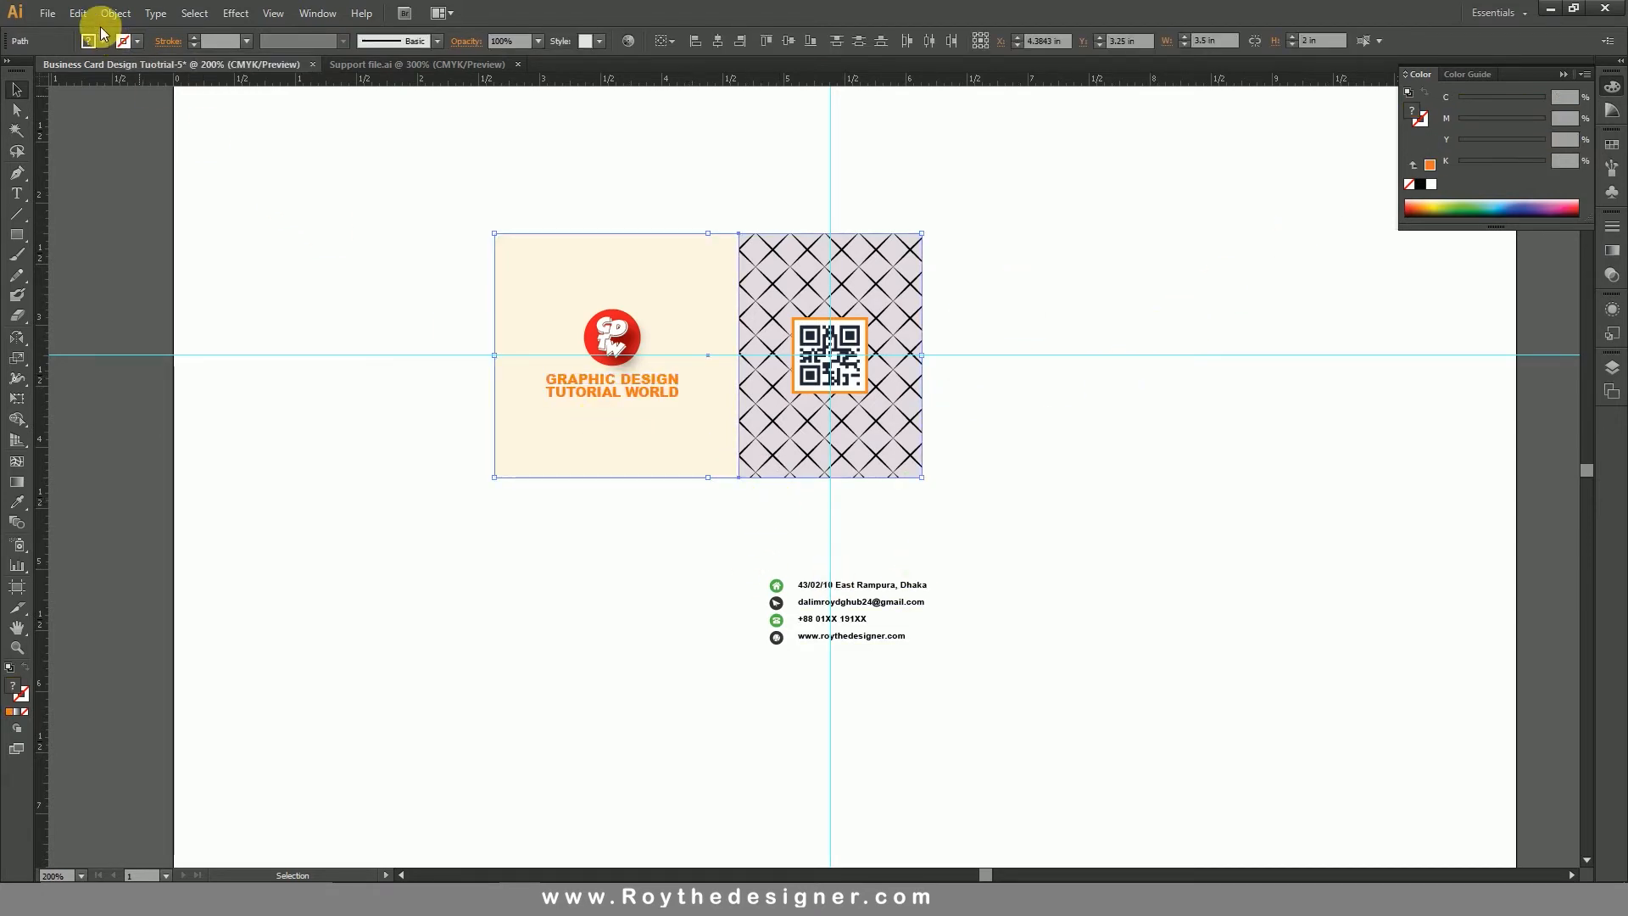
pyautogui.click(78, 14)
pyautogui.click(104, 94)
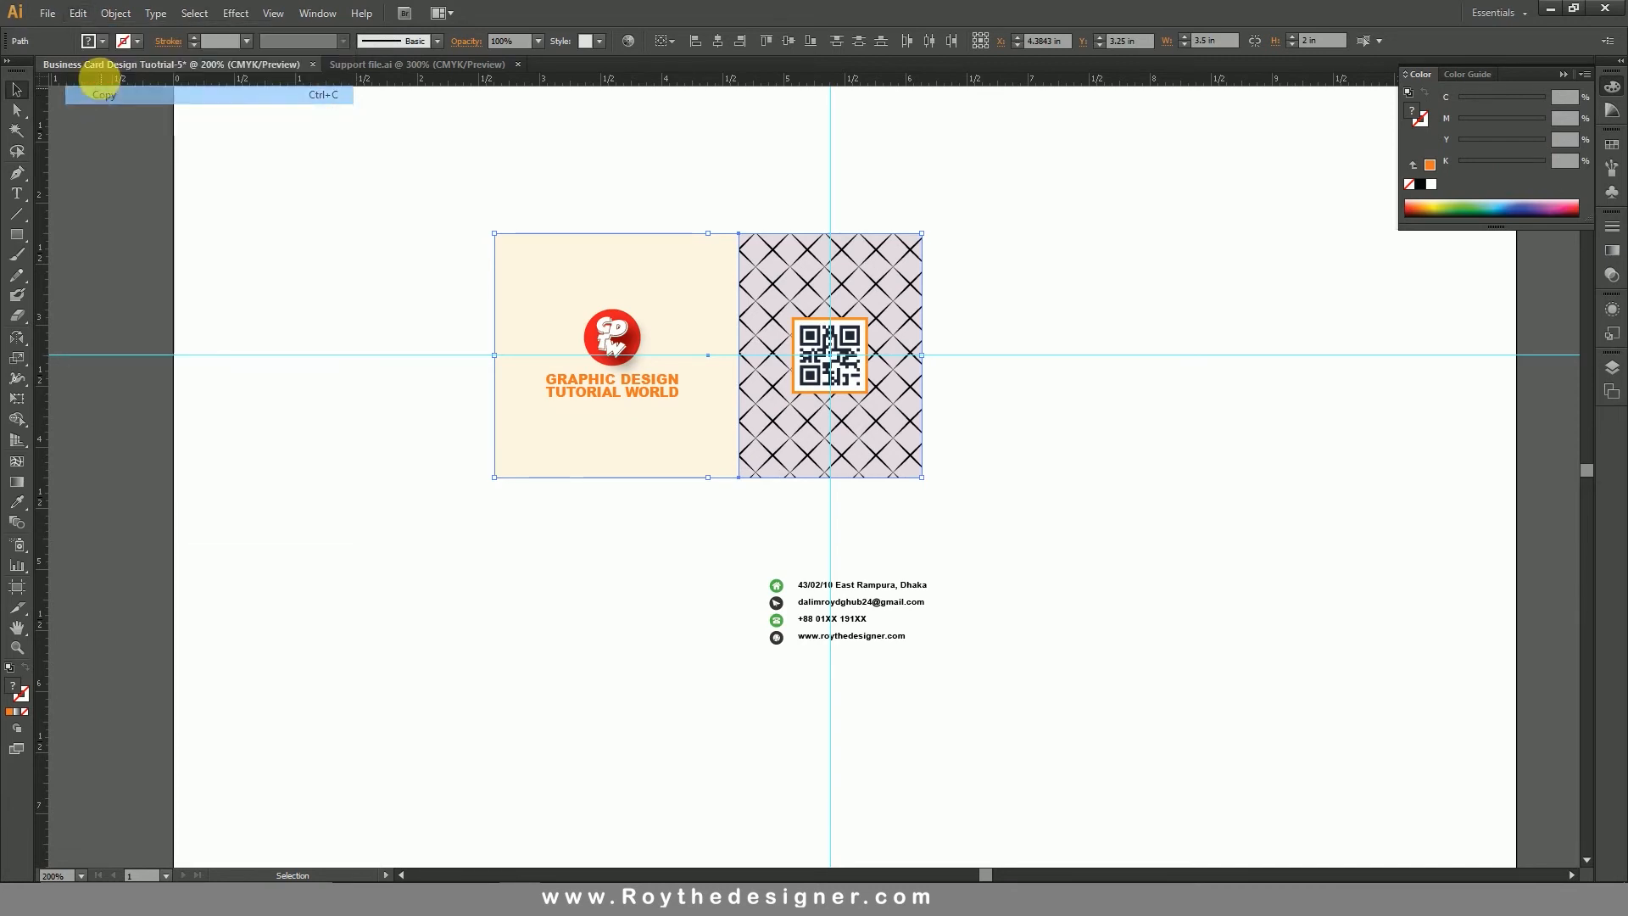
pyautogui.click(77, 14)
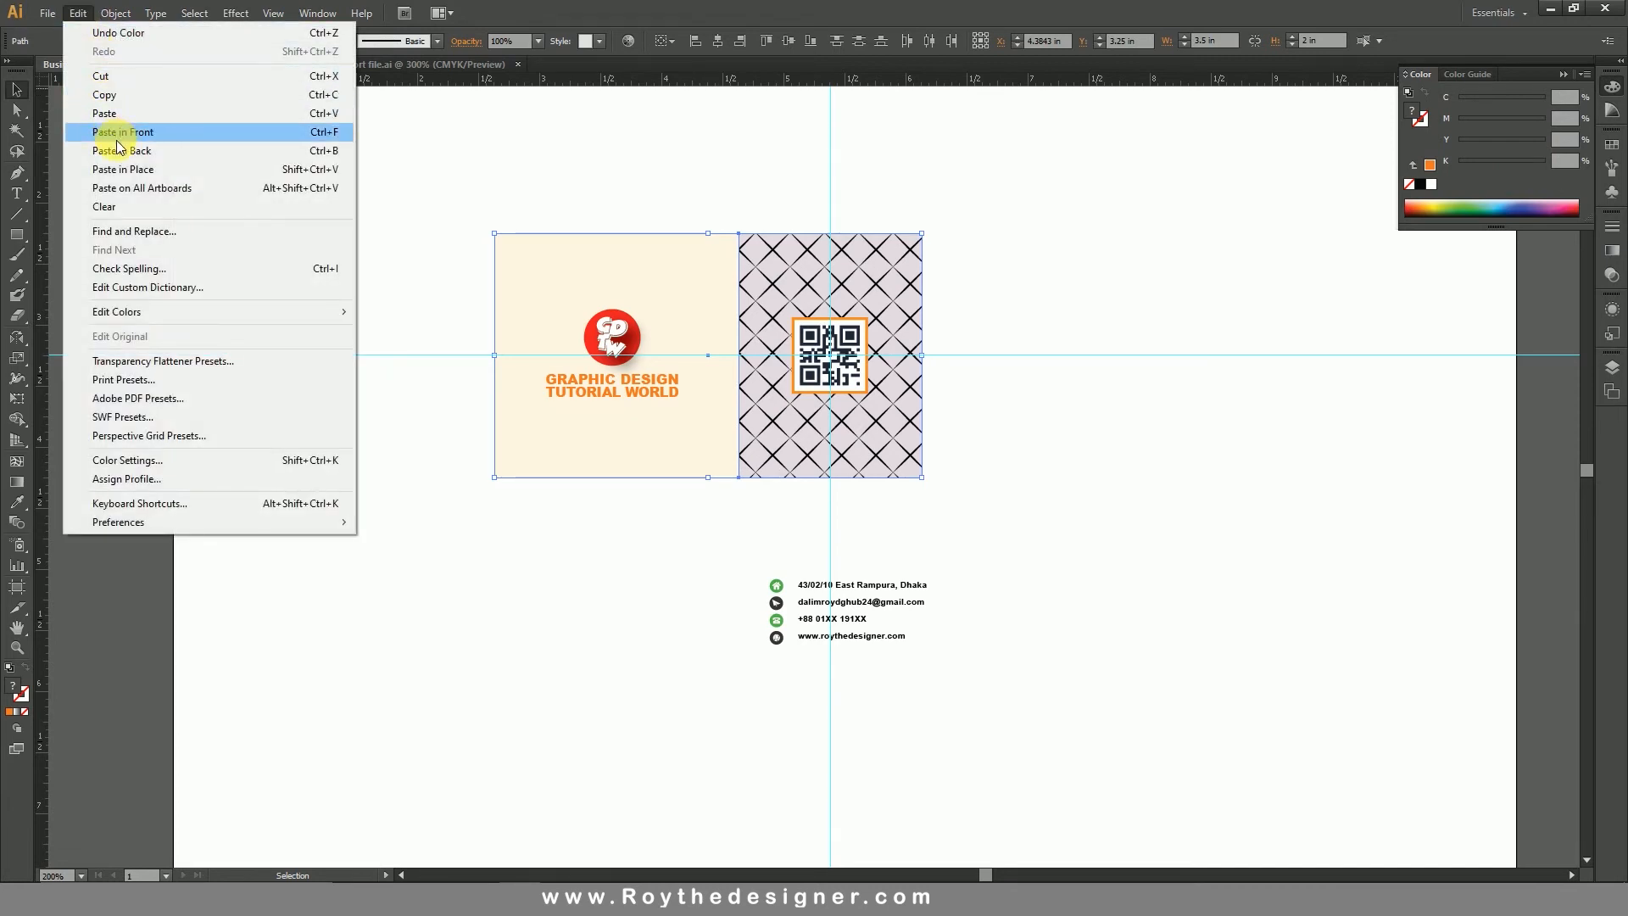
pyautogui.click(123, 132)
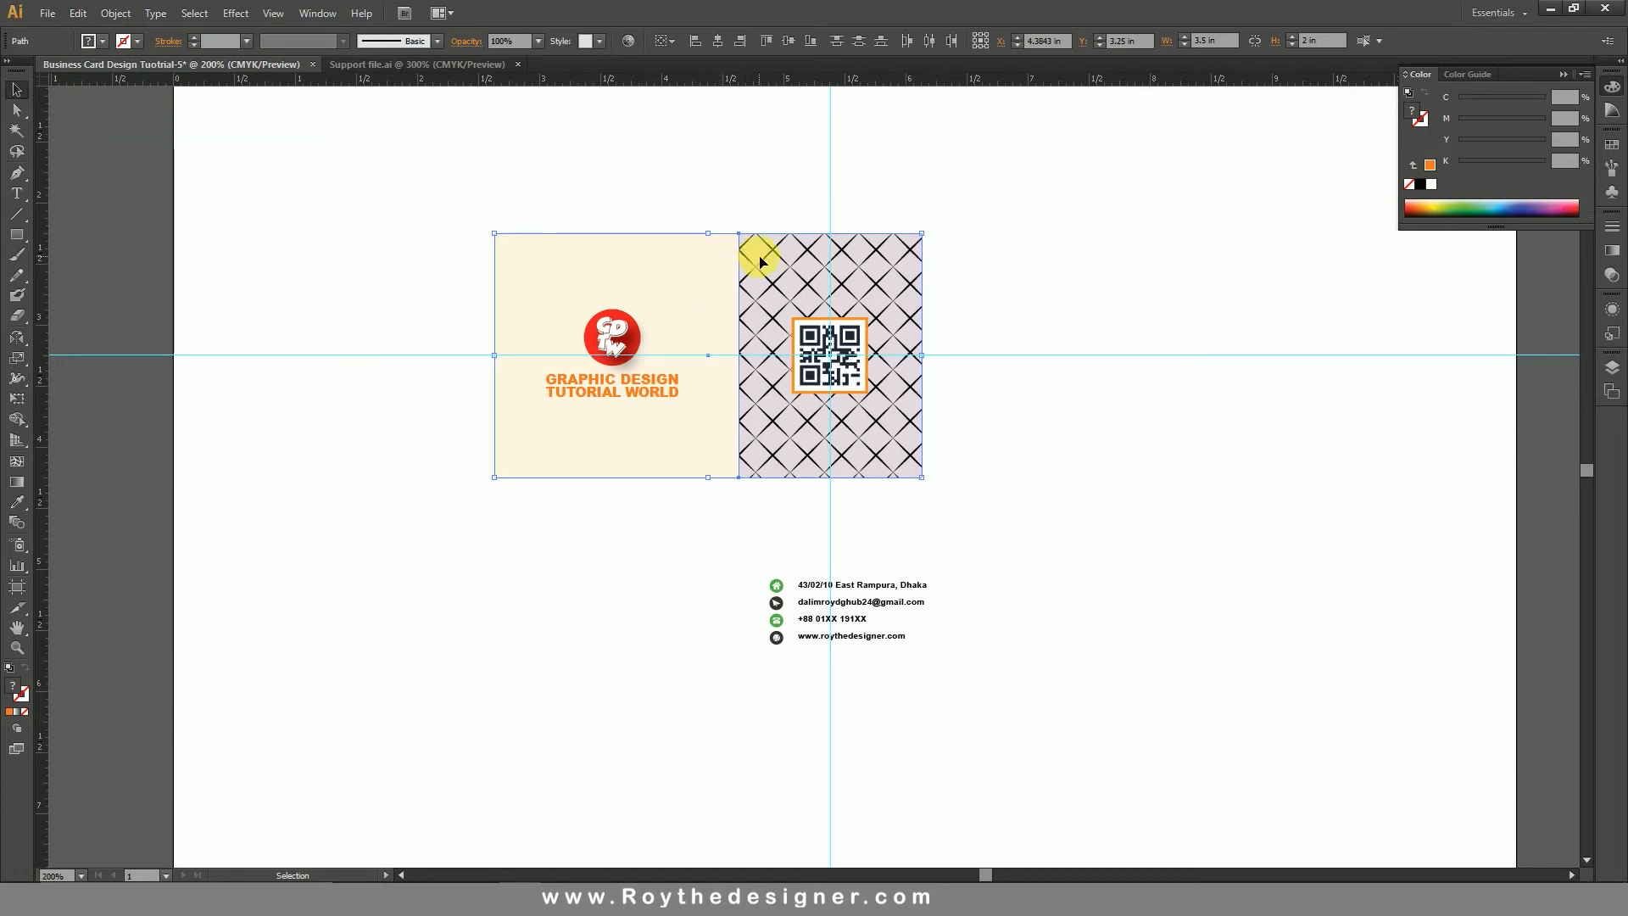
pyautogui.moveTo(761, 261); pyautogui.dragTo(752, 530)
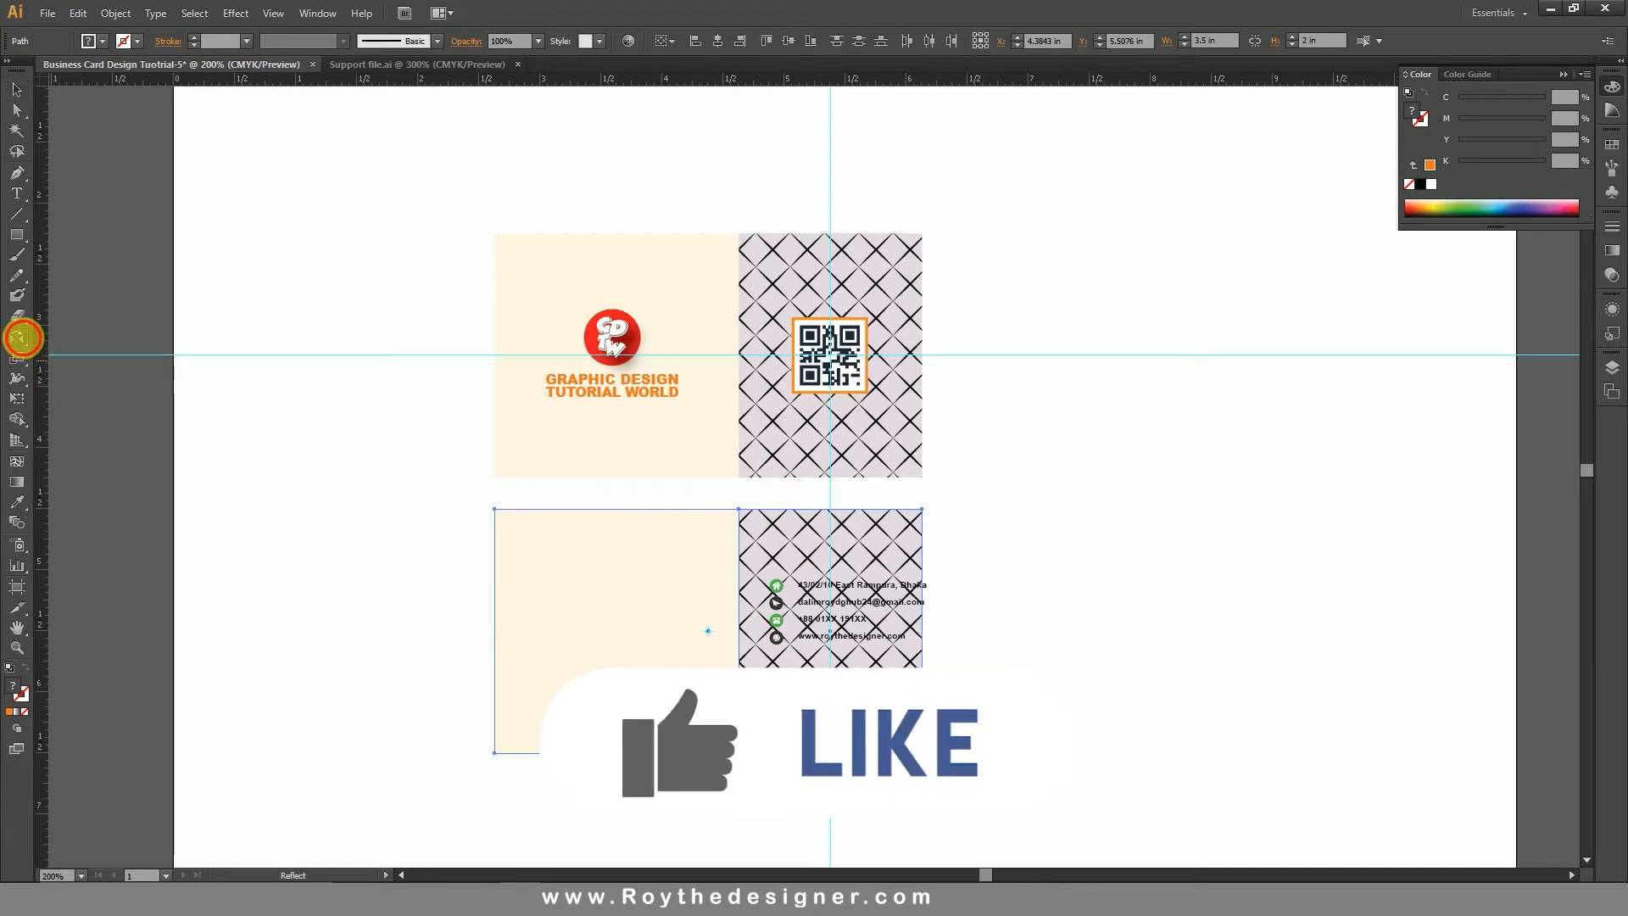
# - Reflect the lower card background across the vertical axis and lock it
pyautogui.doubleClick(17, 336)
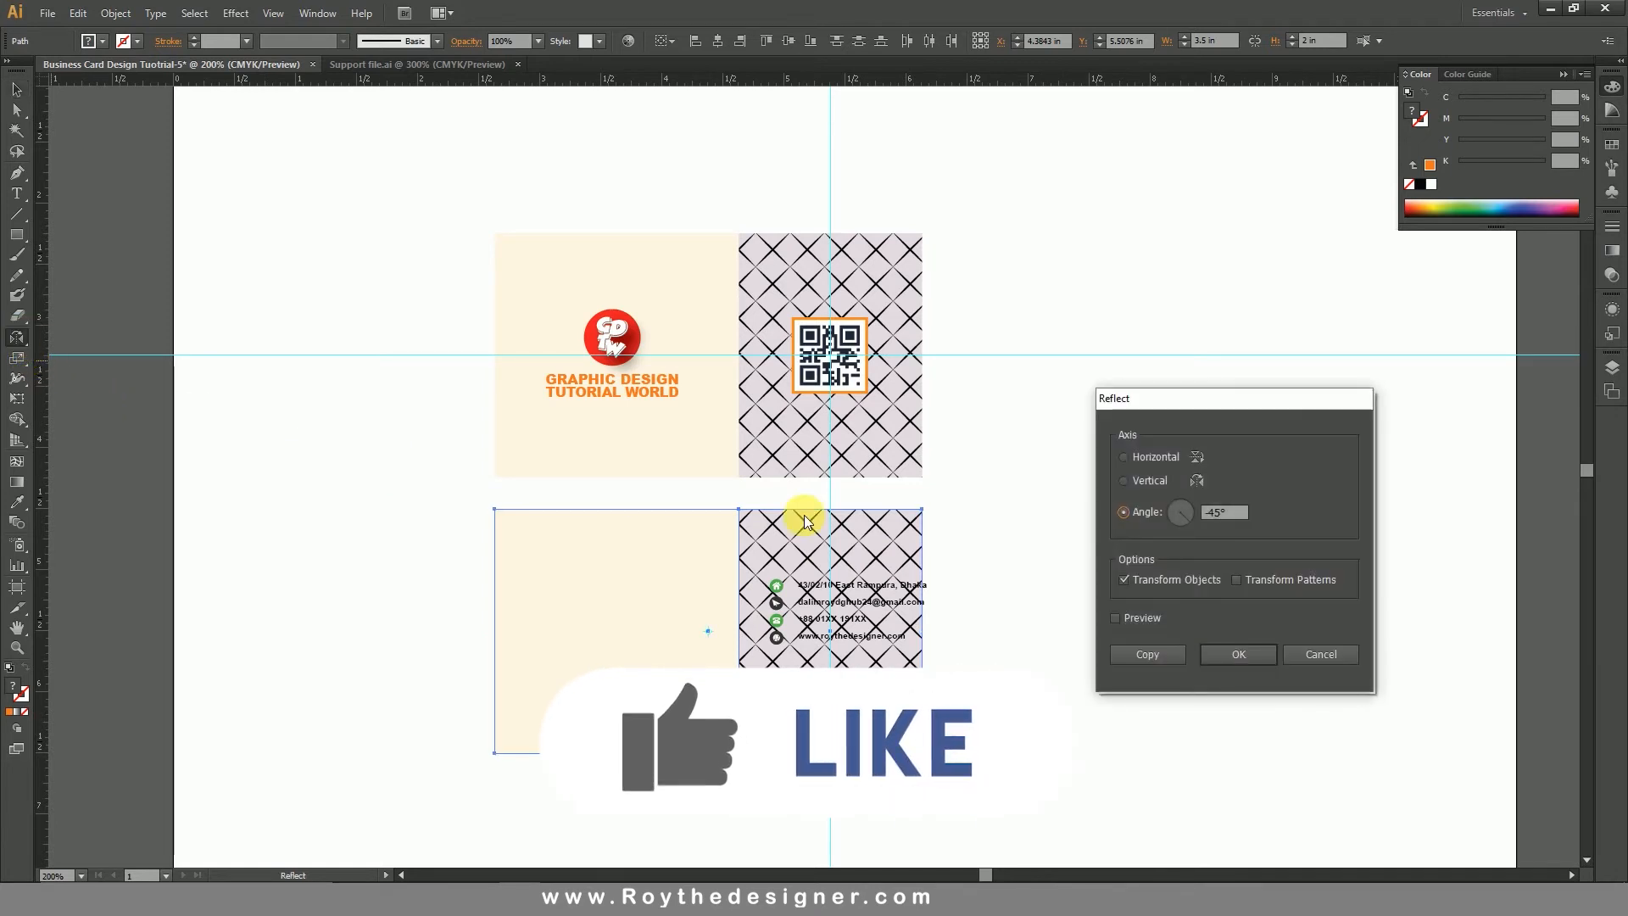
pyautogui.click(1137, 480)
pyautogui.click(1118, 619)
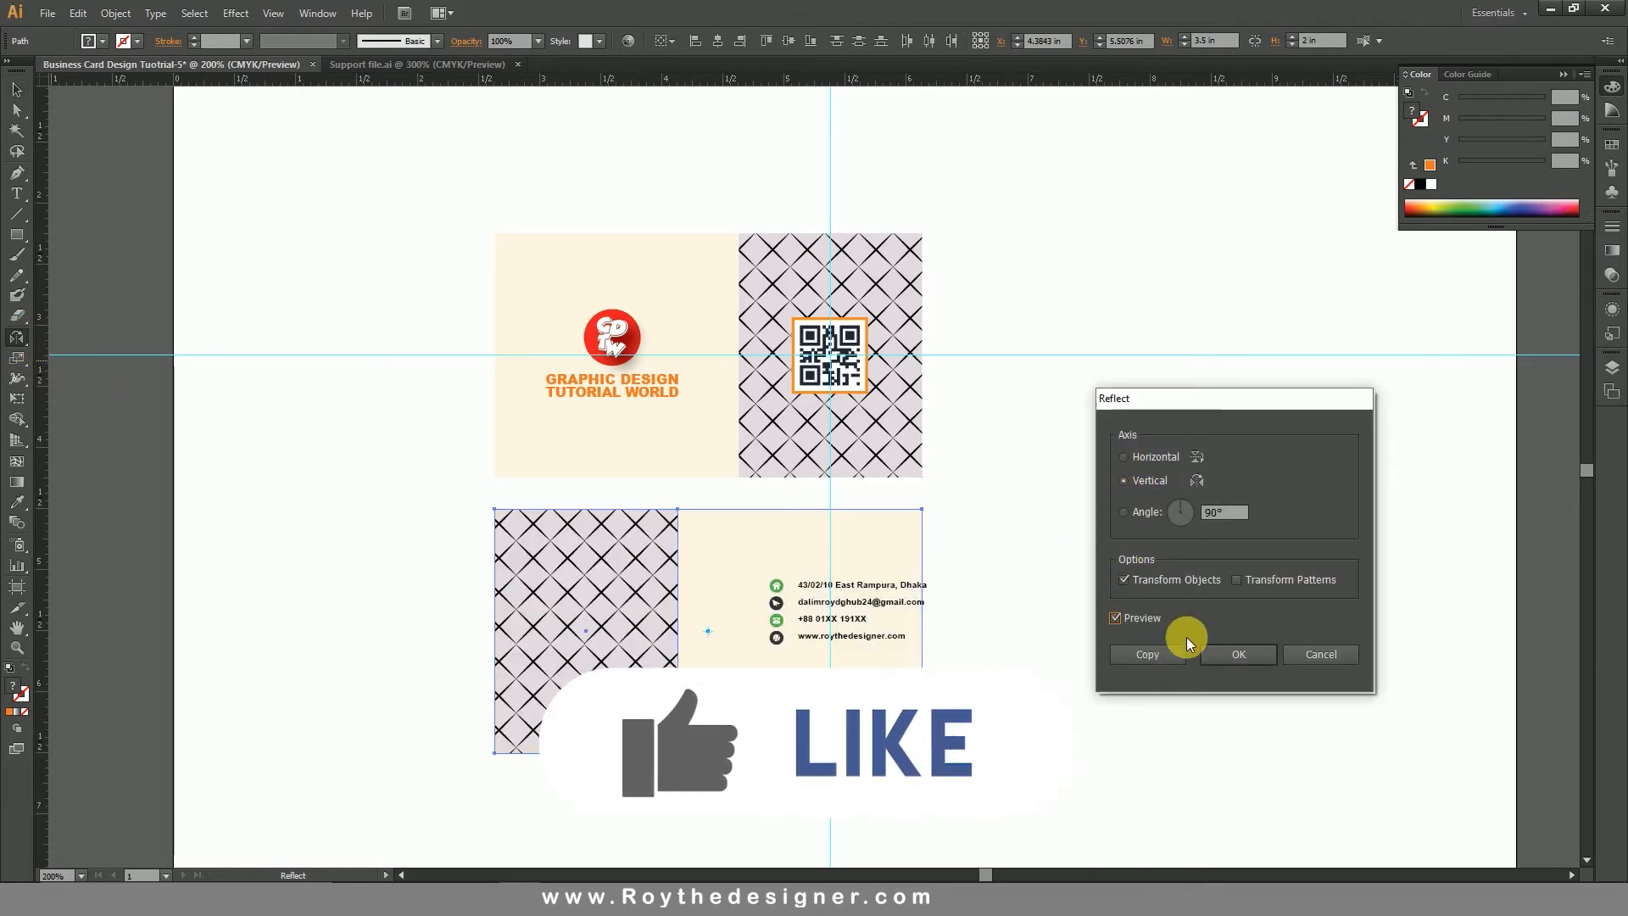
pyautogui.click(1238, 654)
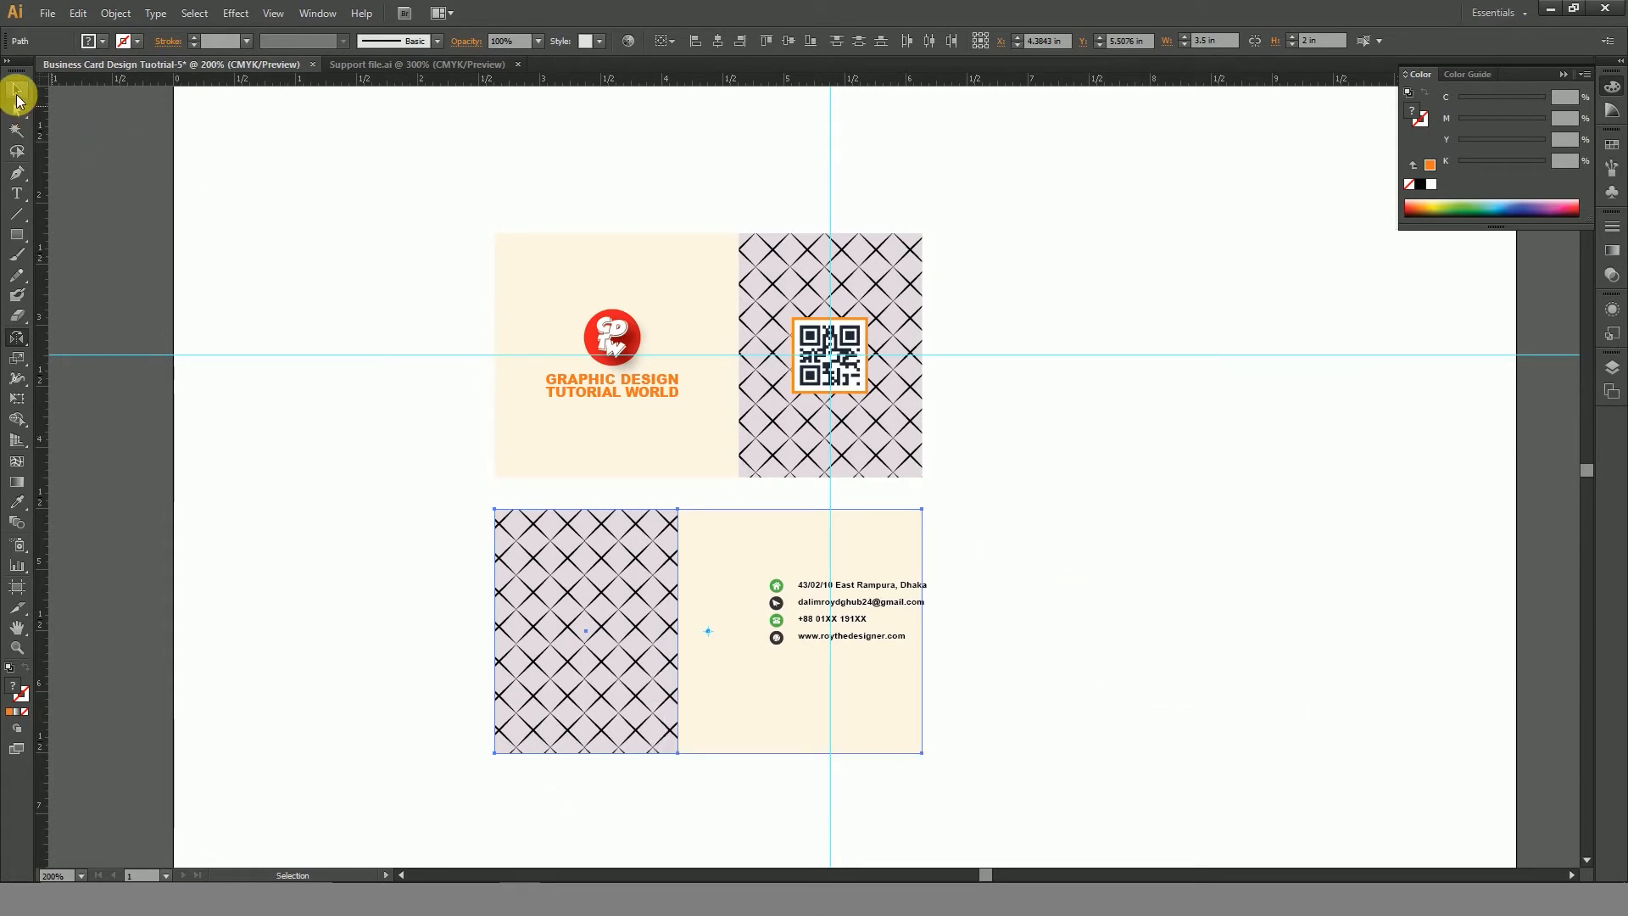
pyautogui.click(17, 90)
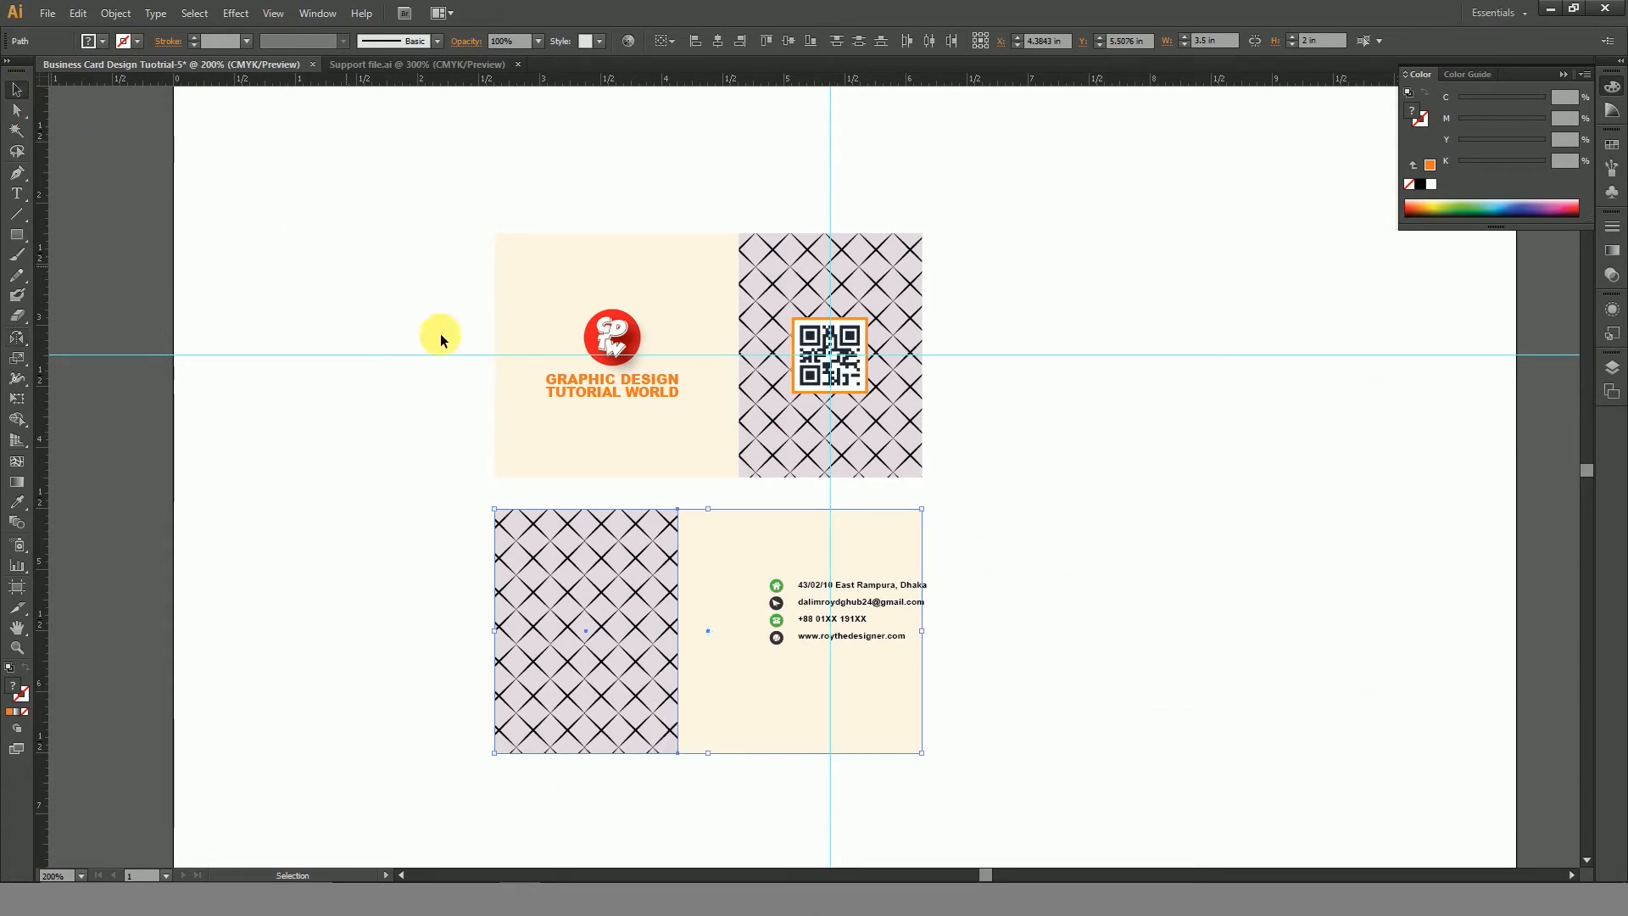
pyautogui.click(111, 14)
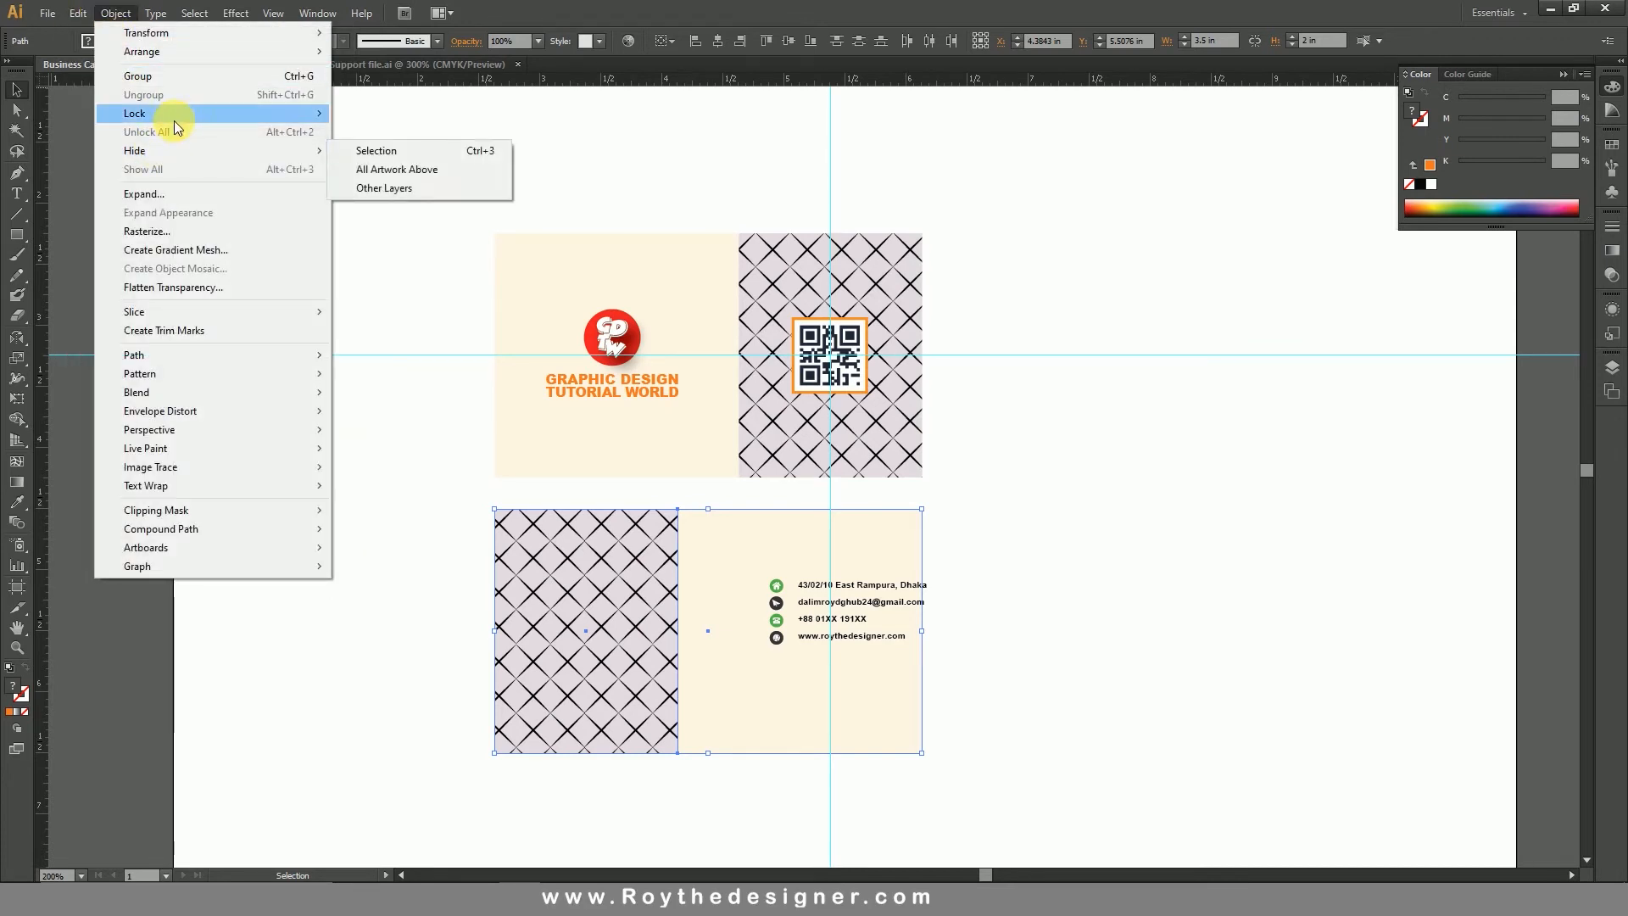
pyautogui.click(375, 113)
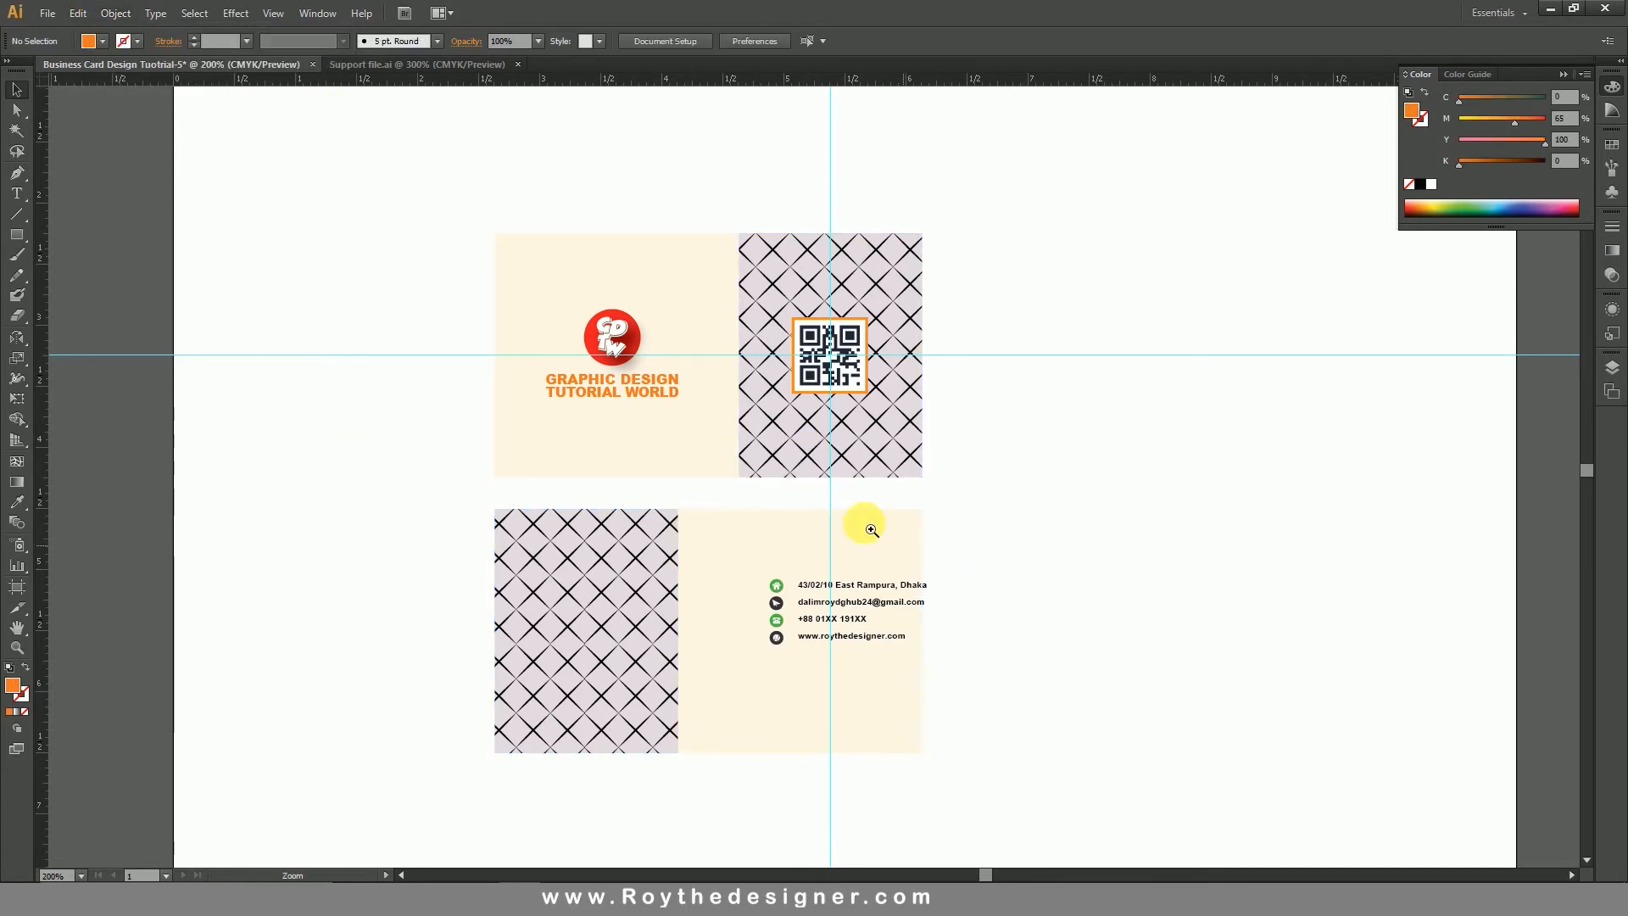
# - Move the contact details and icons inside the lower card's cream section and enlarge them proportionally to about 1.42 in wide
pyautogui.press('z')
pyautogui.moveTo(668, 442); pyautogui.dragTo(1167, 734)
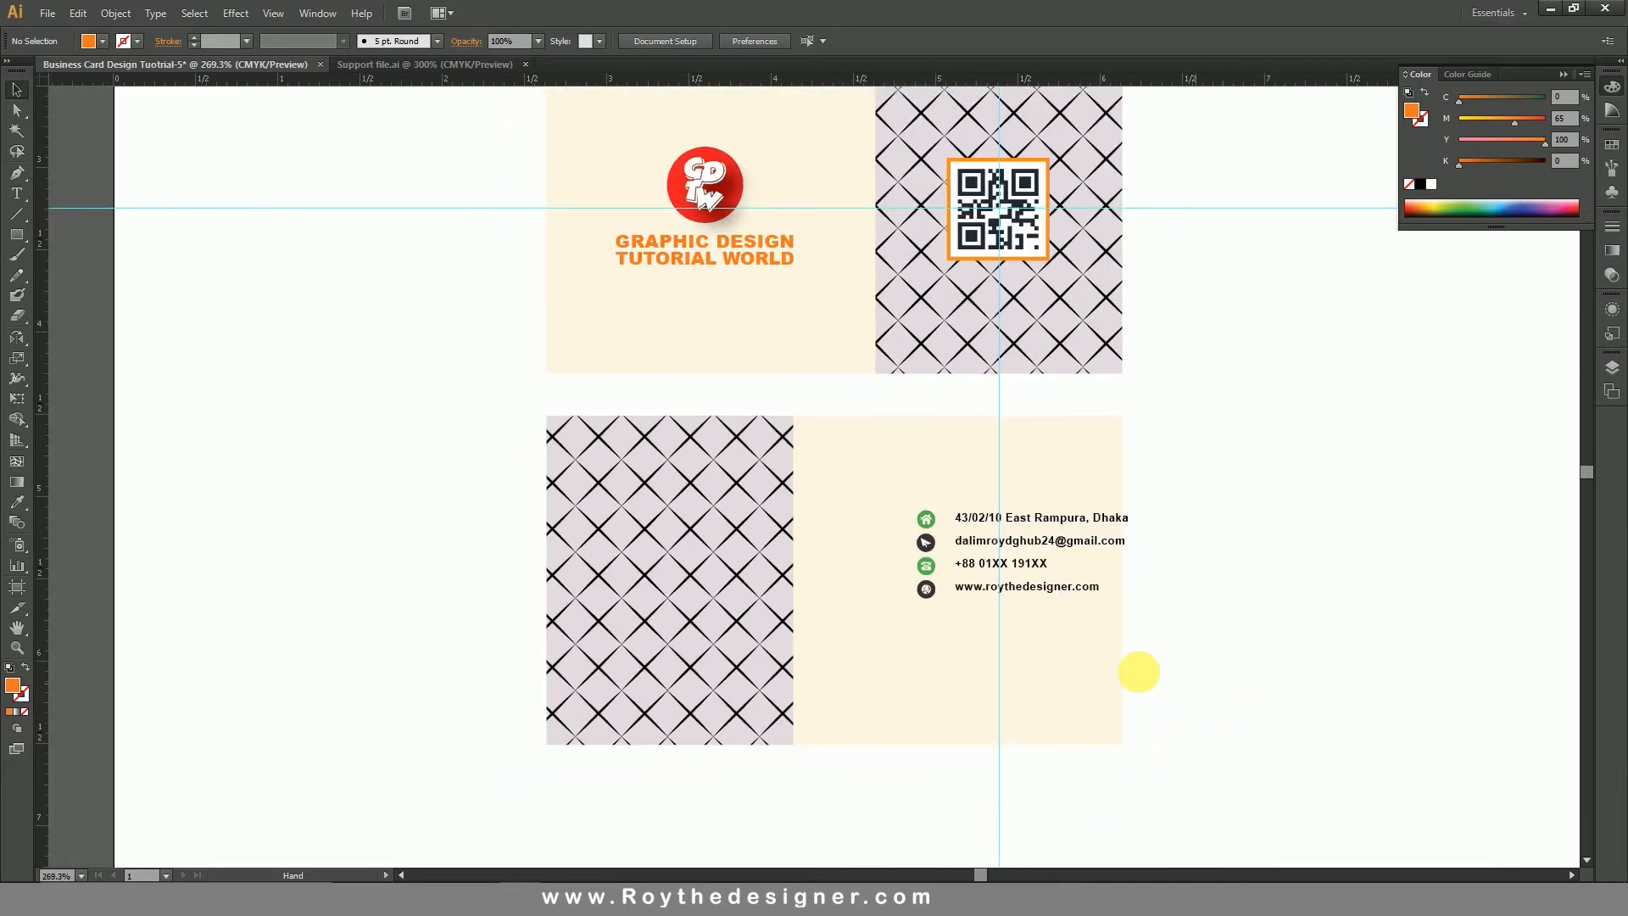
pyautogui.moveTo(1058, 649); pyautogui.dragTo(894, 506)
pyautogui.moveTo(1034, 524); pyautogui.dragTo(952, 564)
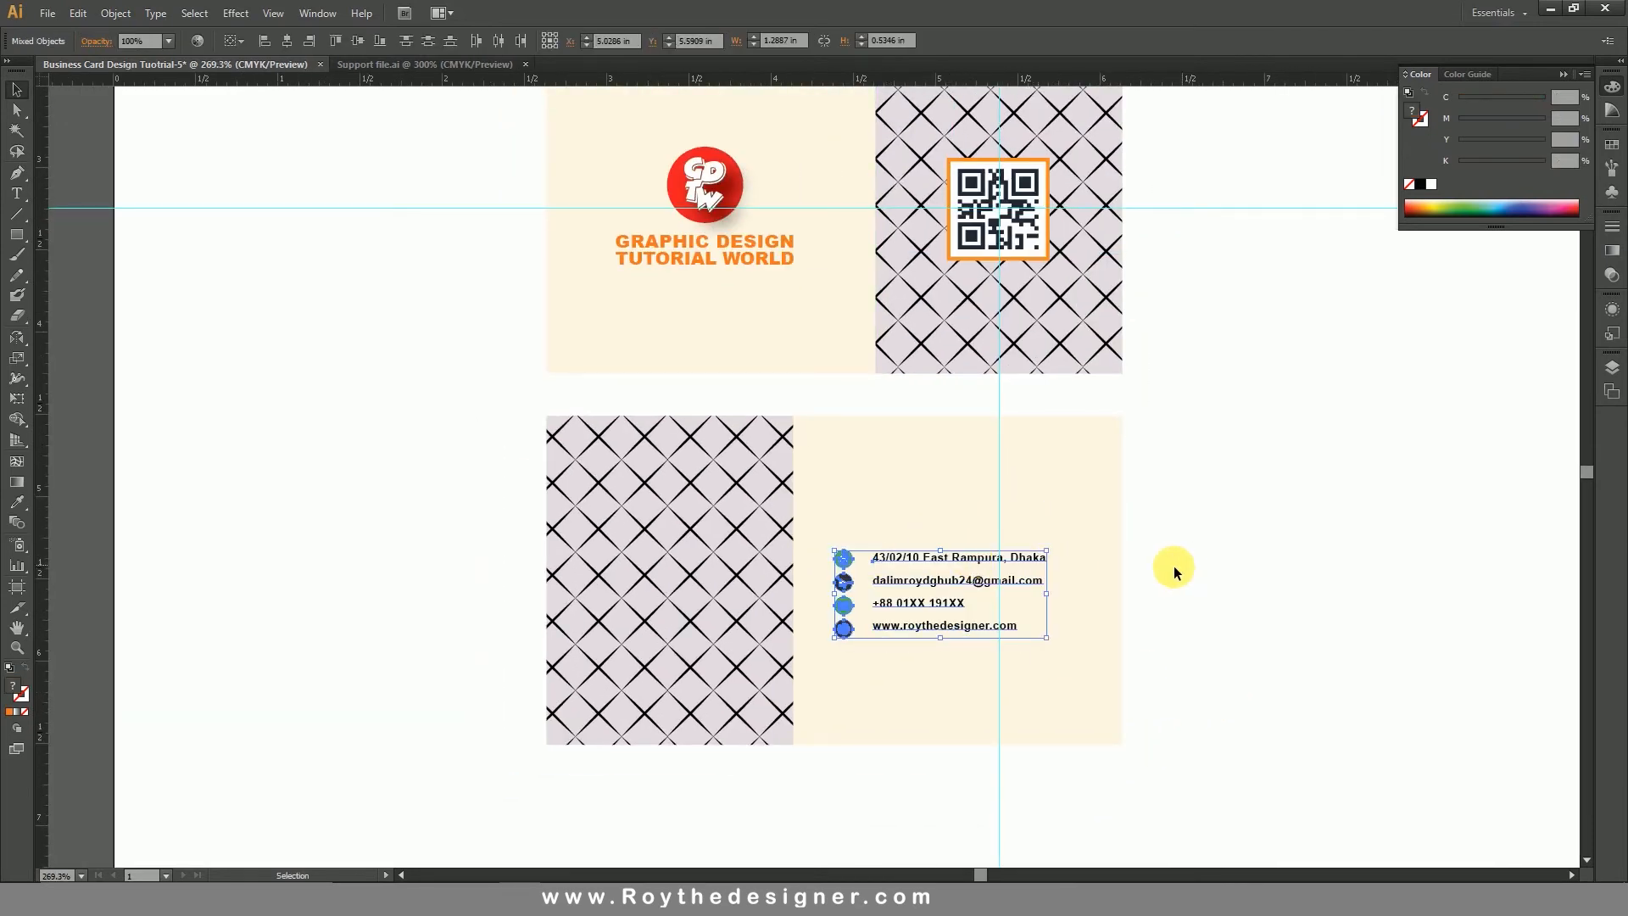
pyautogui.moveTo(1050, 599); pyautogui.dragTo(1071, 599)
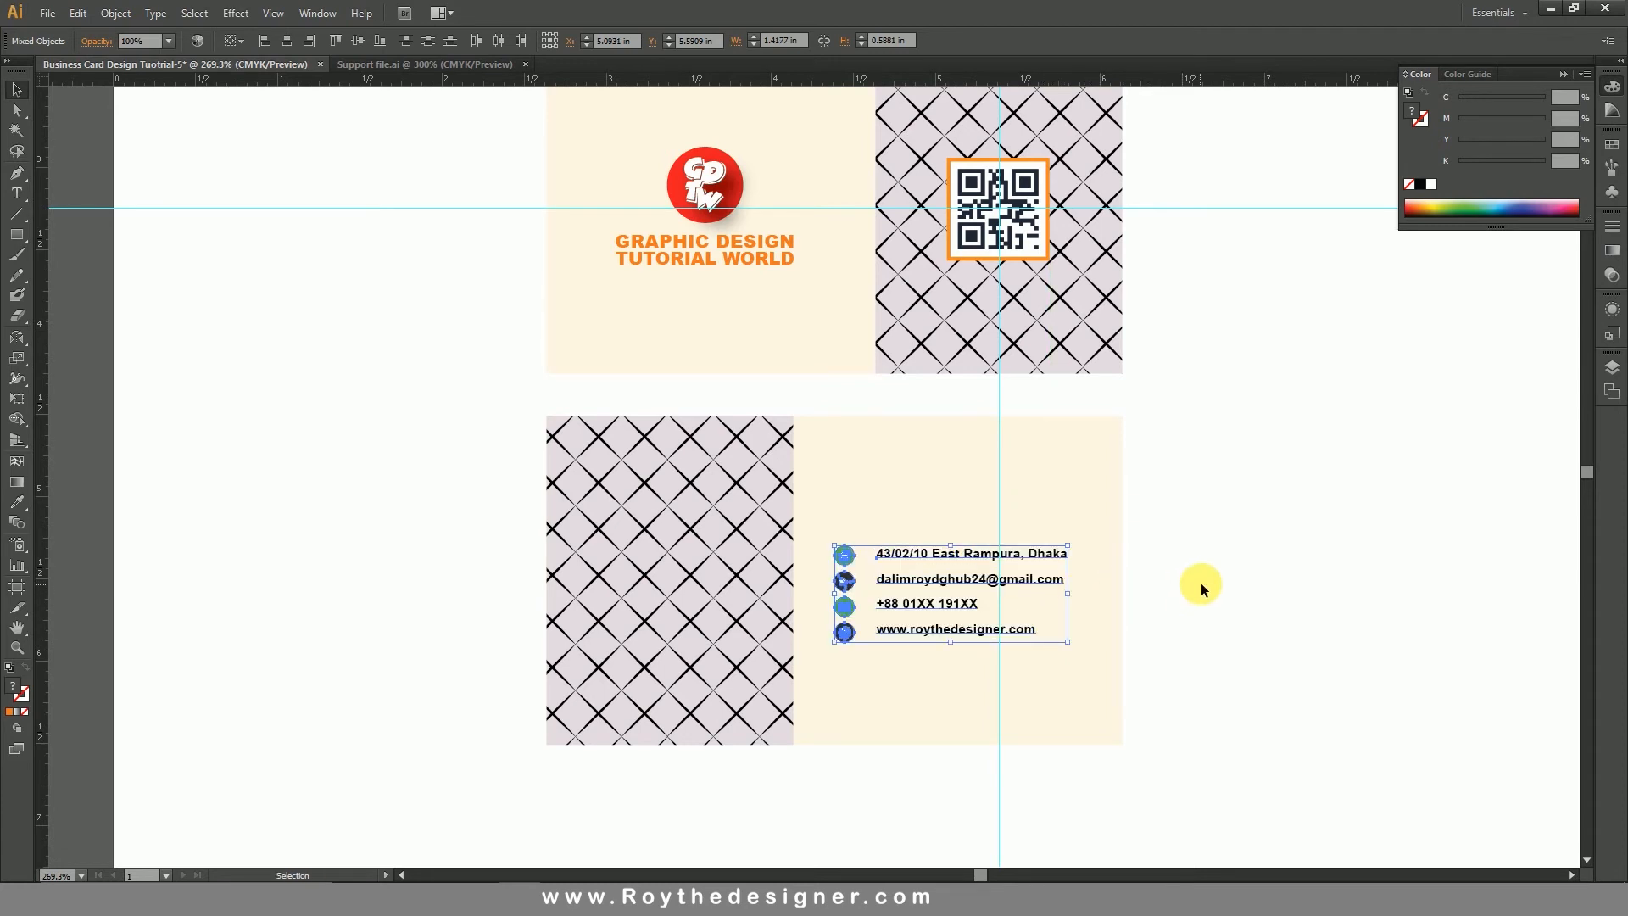
pyautogui.click(1187, 556)
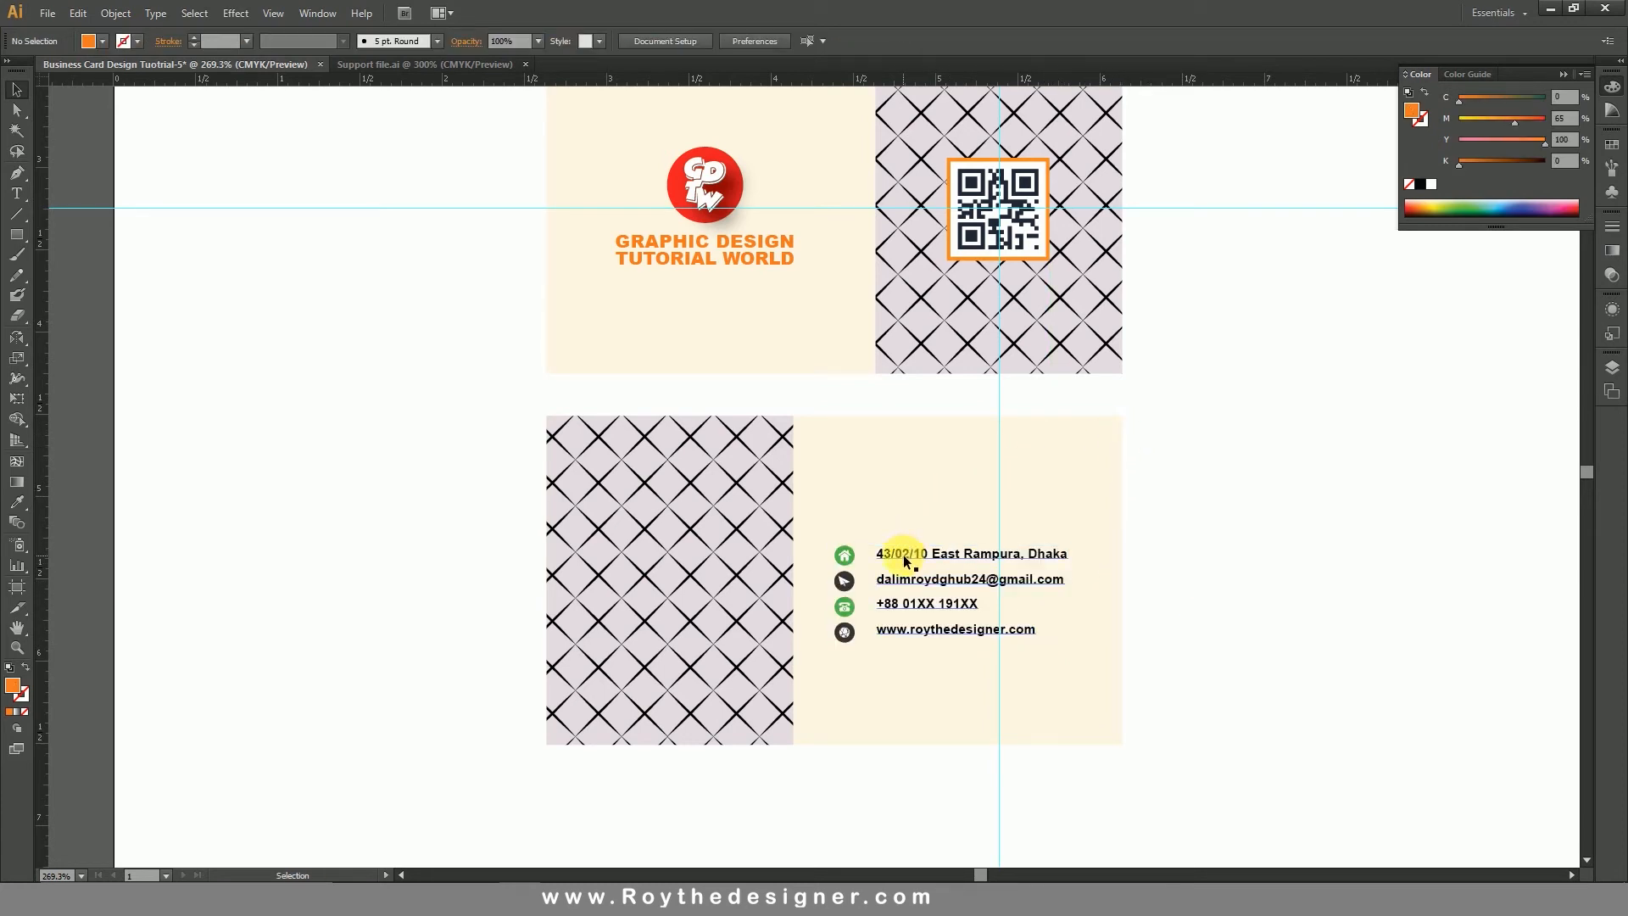
# - Add a two-line text above the contact details with the designer's full name and the job title GRAPHIC DESIGNER
pyautogui.click(19, 197)
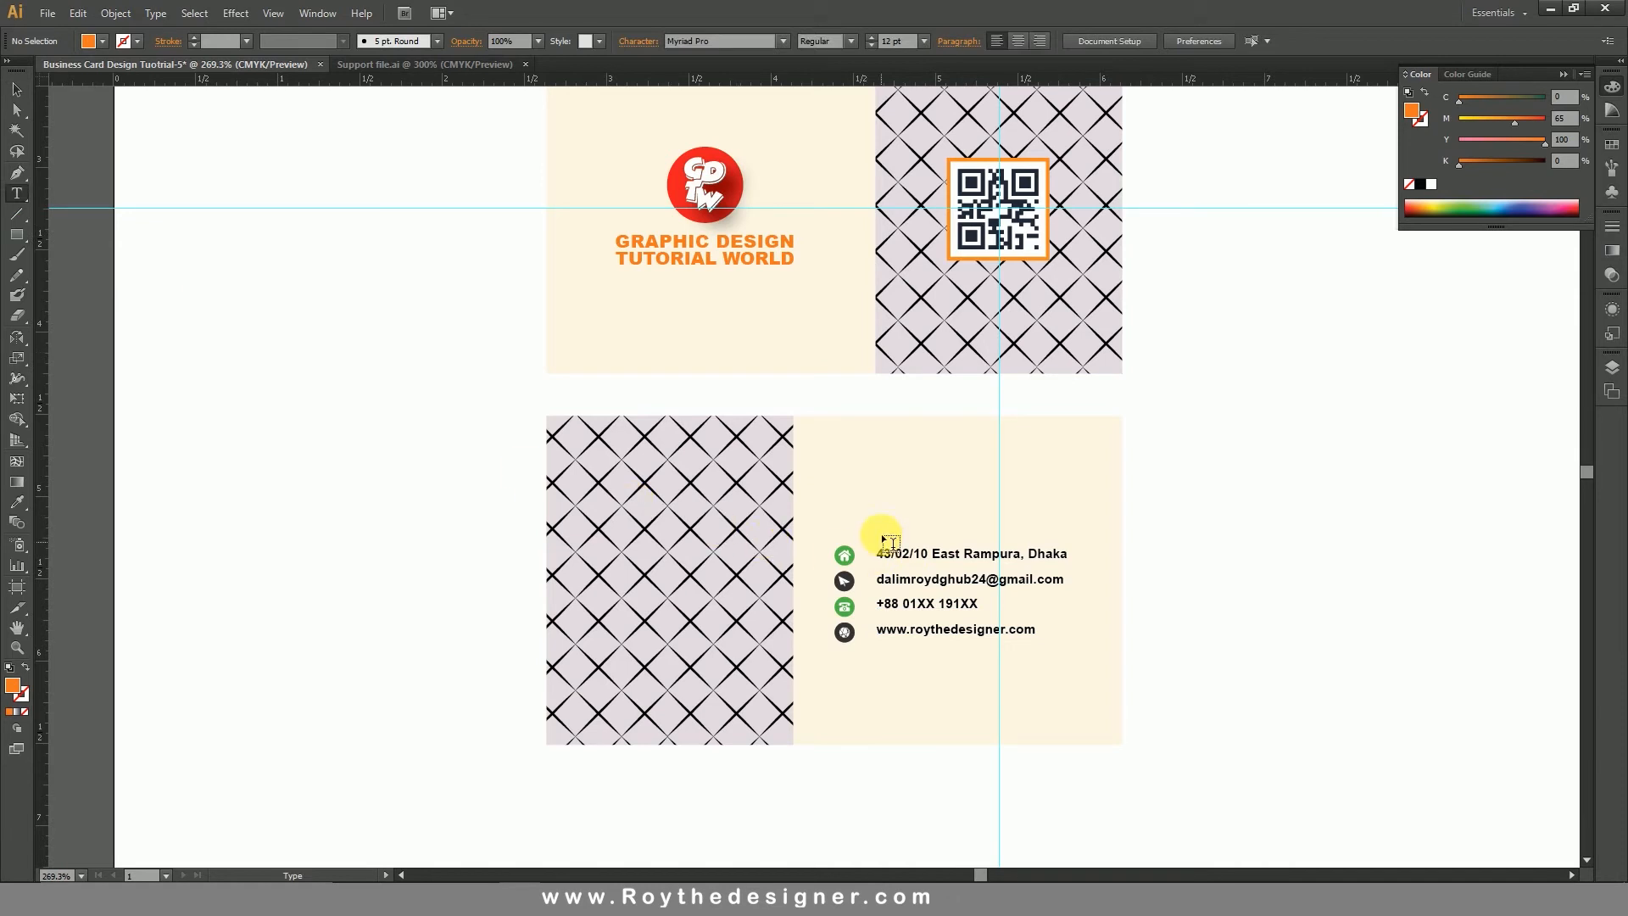
pyautogui.click(882, 487)
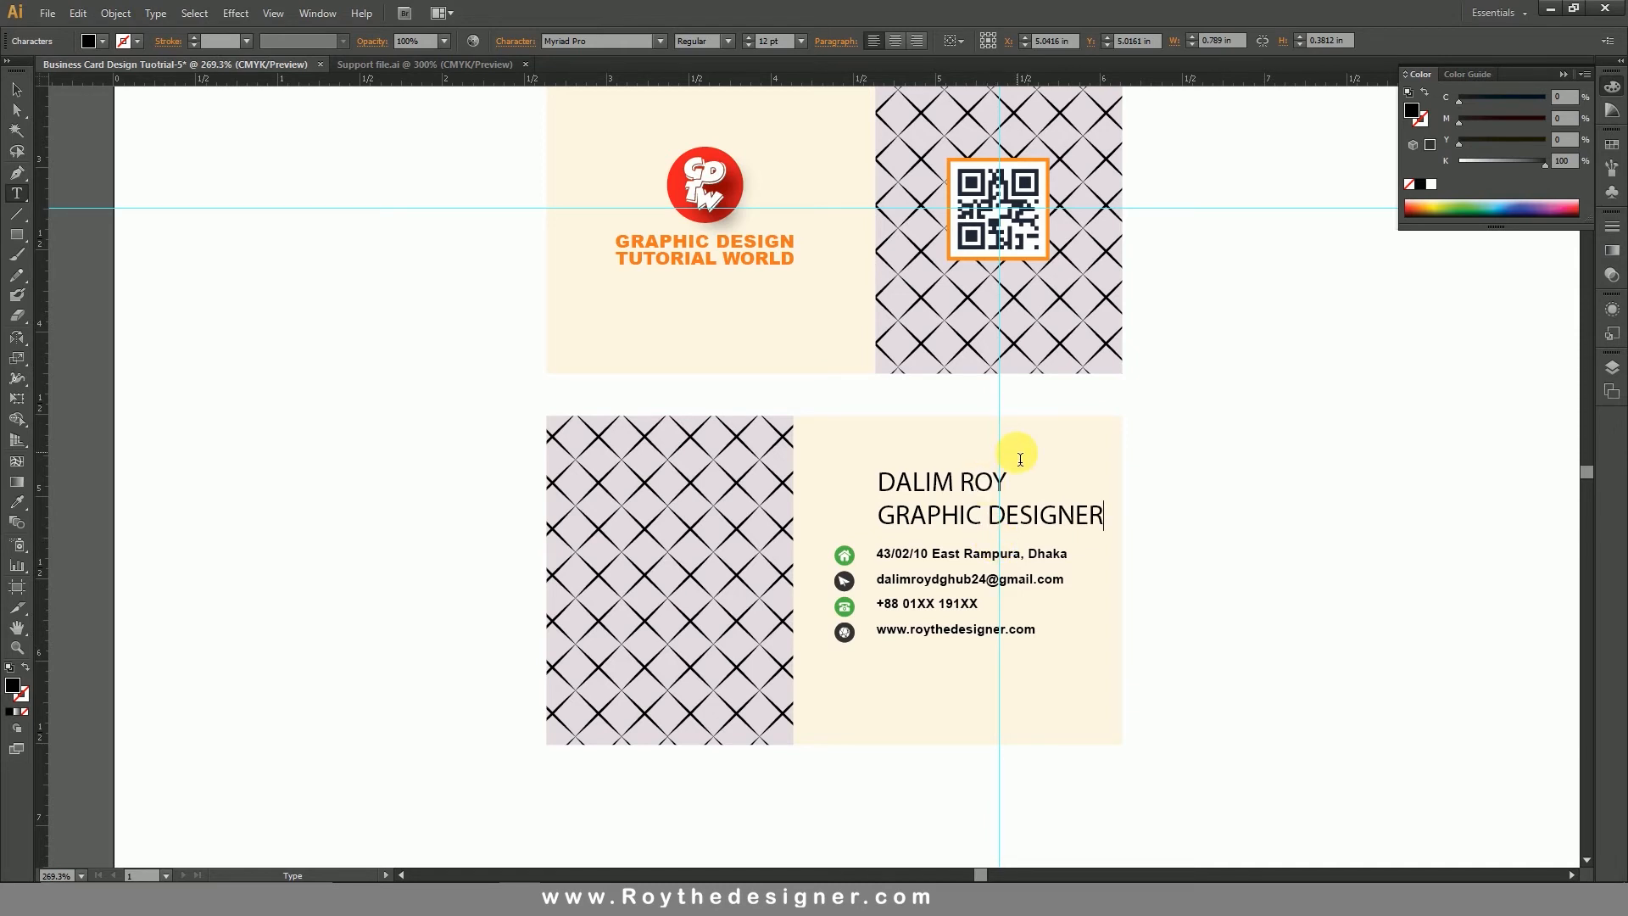
pyautogui.press('Escape')
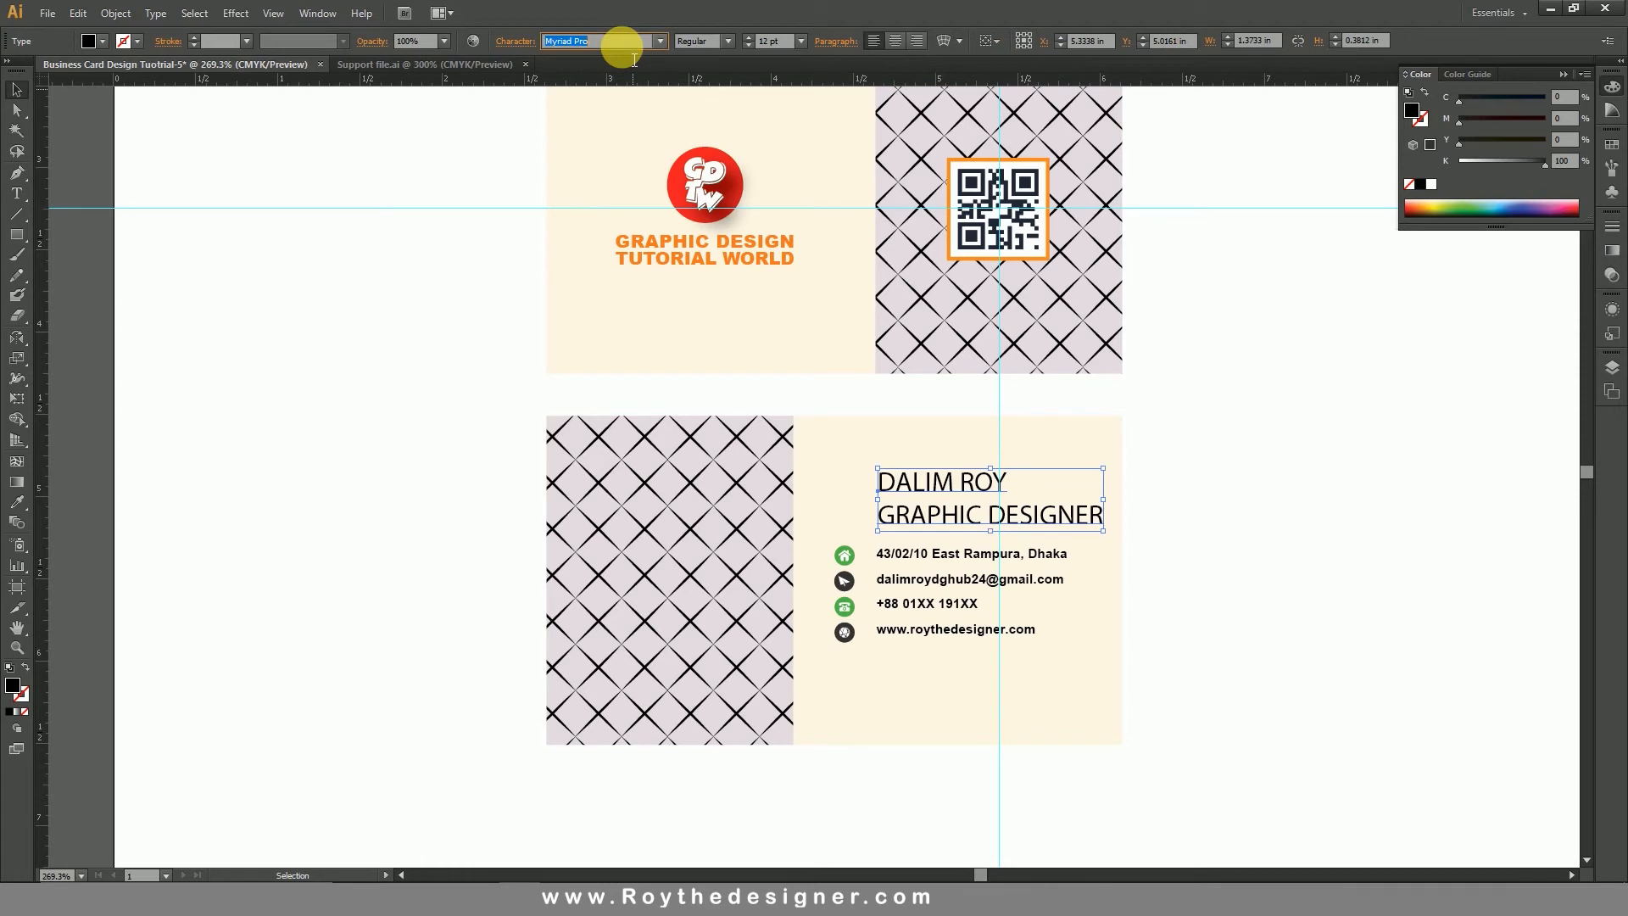
# - Set the name and job title text in Arial Bold
pyautogui.write('Arial')
pyautogui.press('Return')
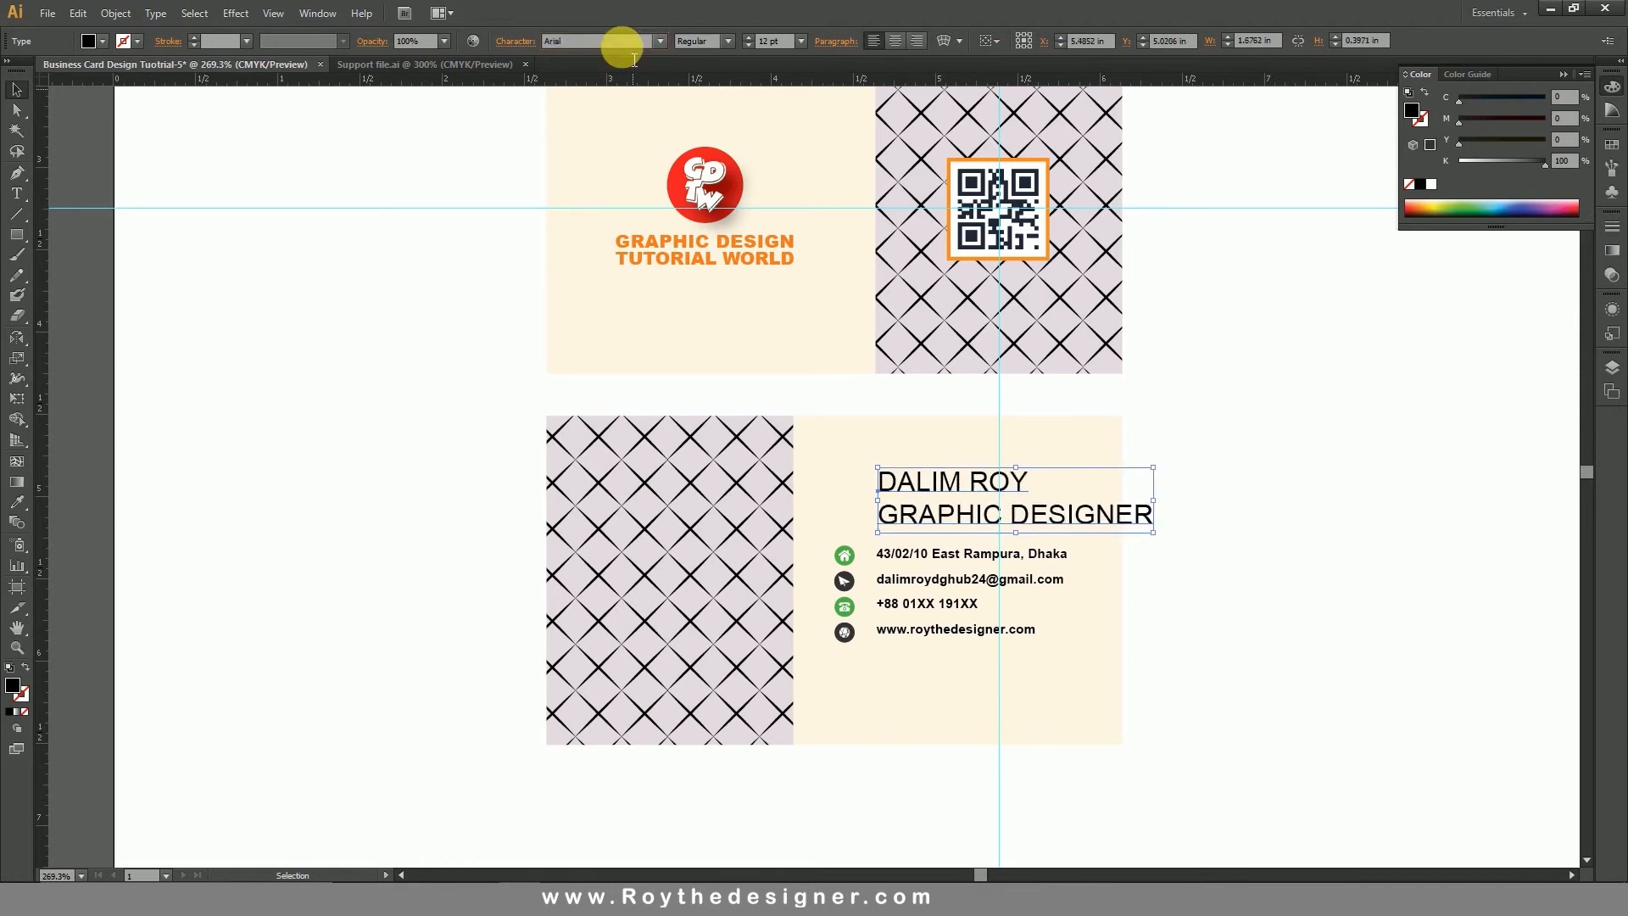
pyautogui.click(726, 43)
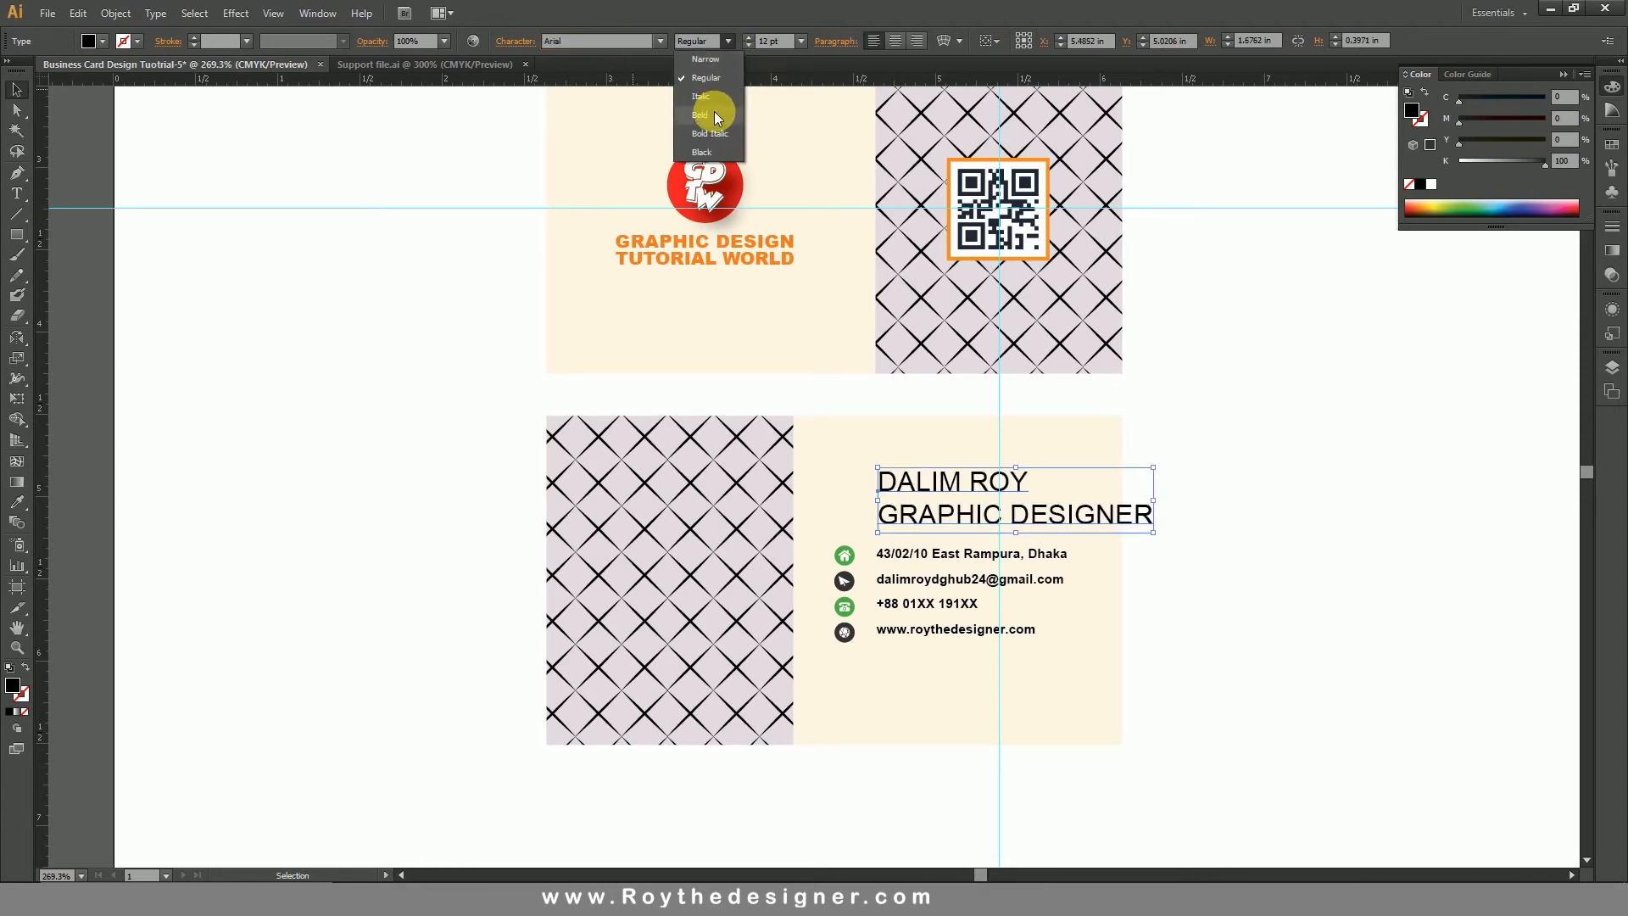
pyautogui.click(714, 110)
pyautogui.click(1284, 491)
# - Enlarge only the name line of the two-line text to 22 pt
pyautogui.press('z')
pyautogui.moveTo(642, 366); pyautogui.dragTo(1272, 830)
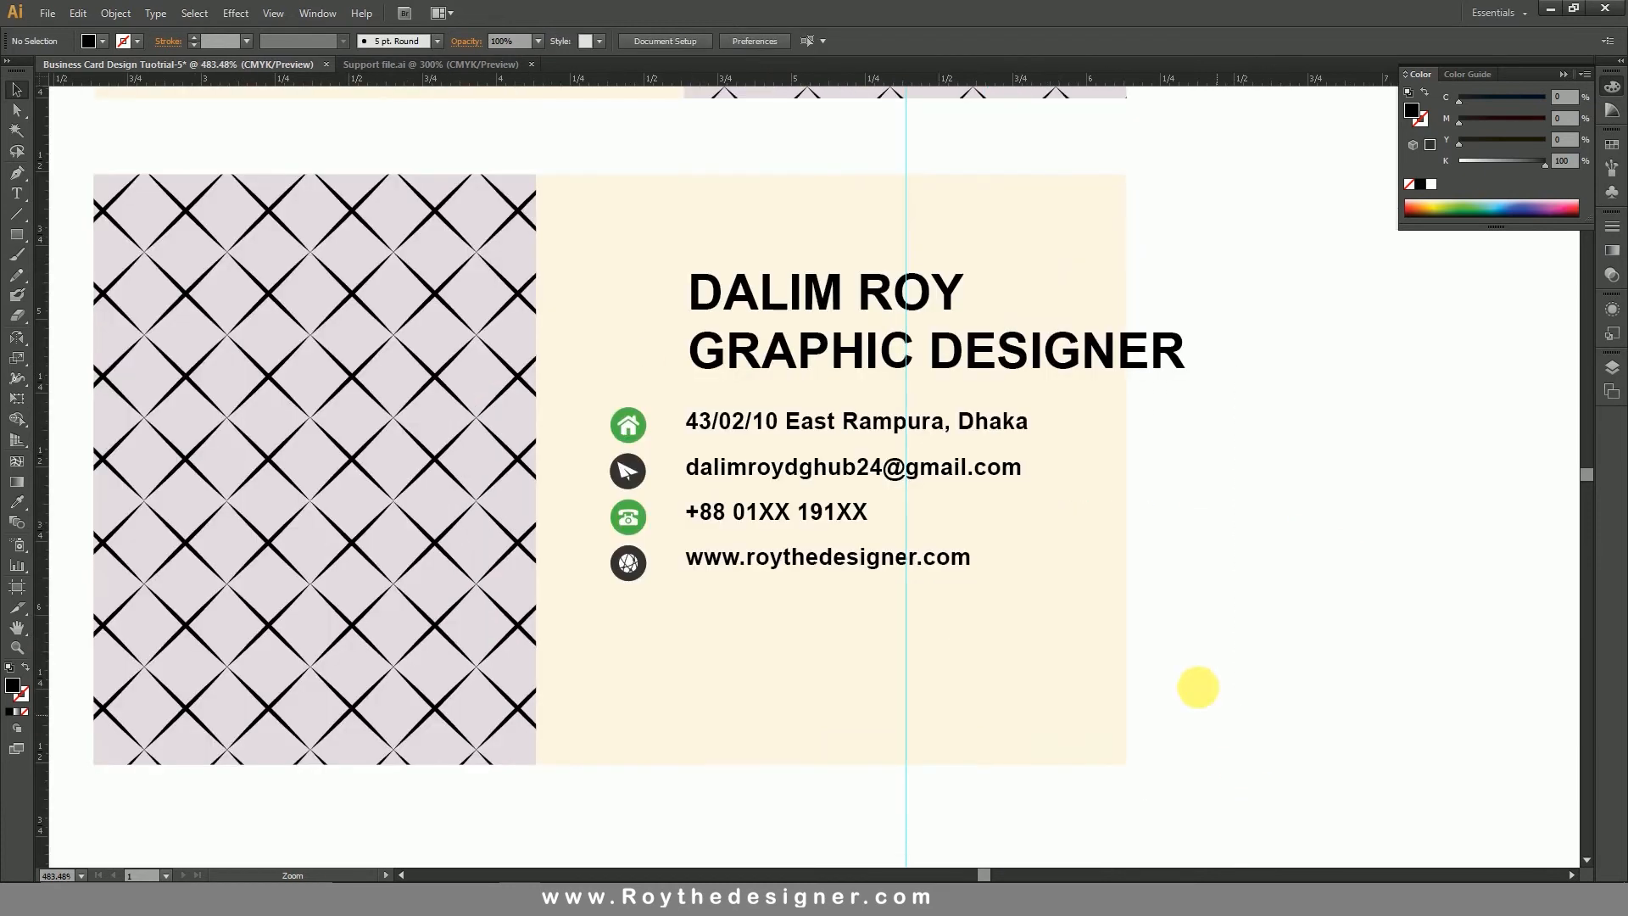
pyautogui.press('v')
pyautogui.click(1055, 515)
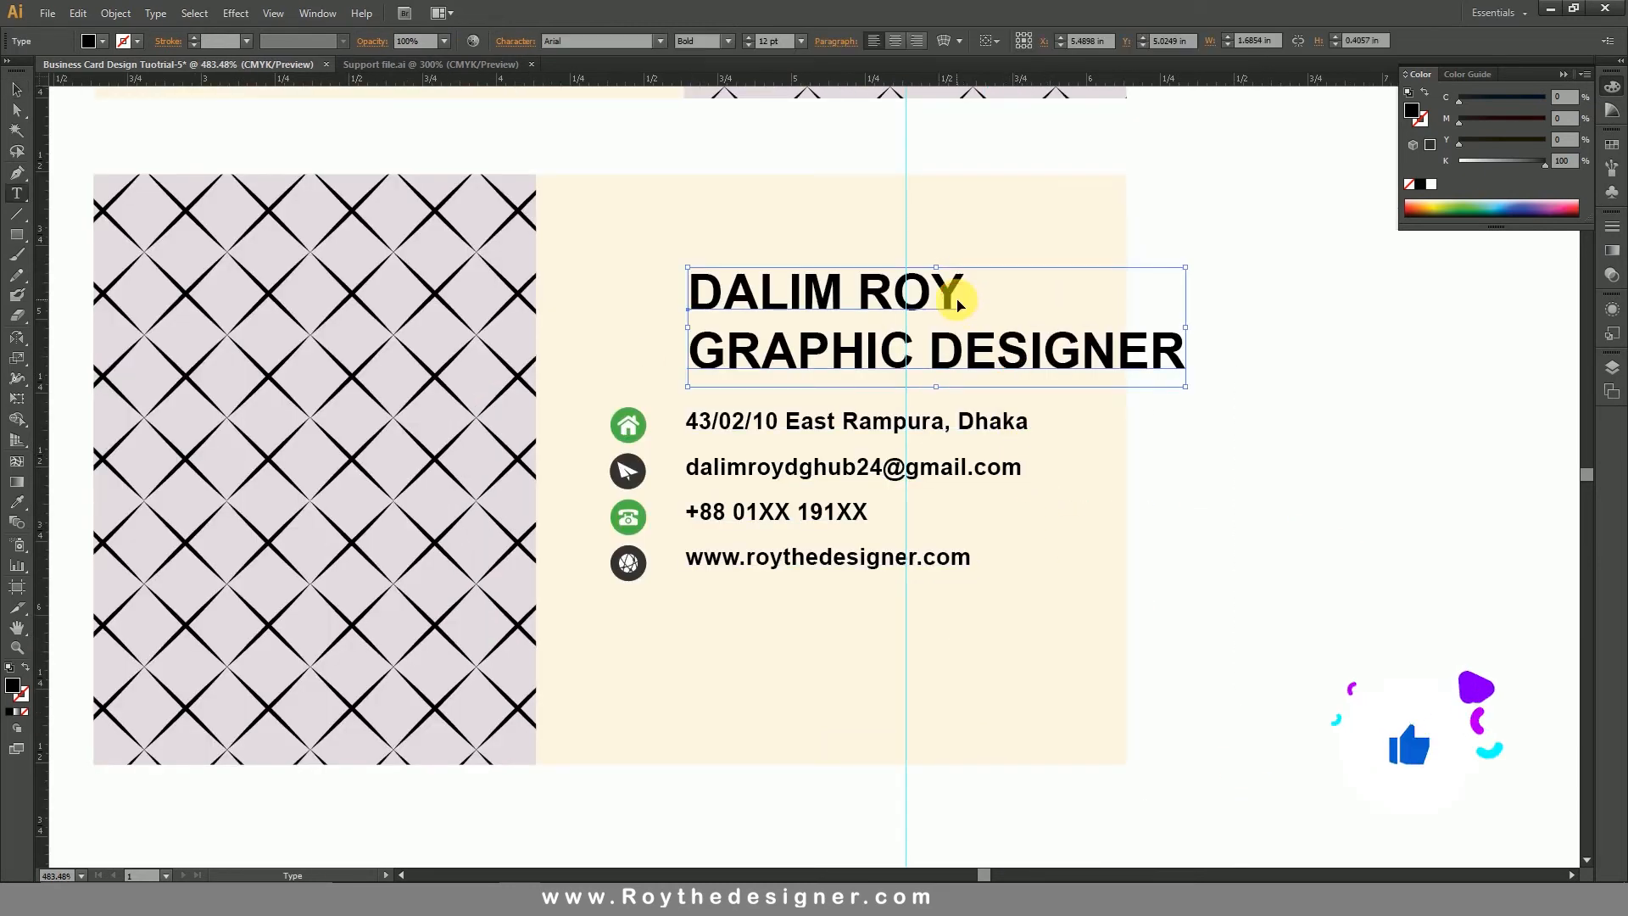
pyautogui.doubleClick(965, 297)
pyautogui.moveTo(964, 296); pyautogui.dragTo(528, 288)
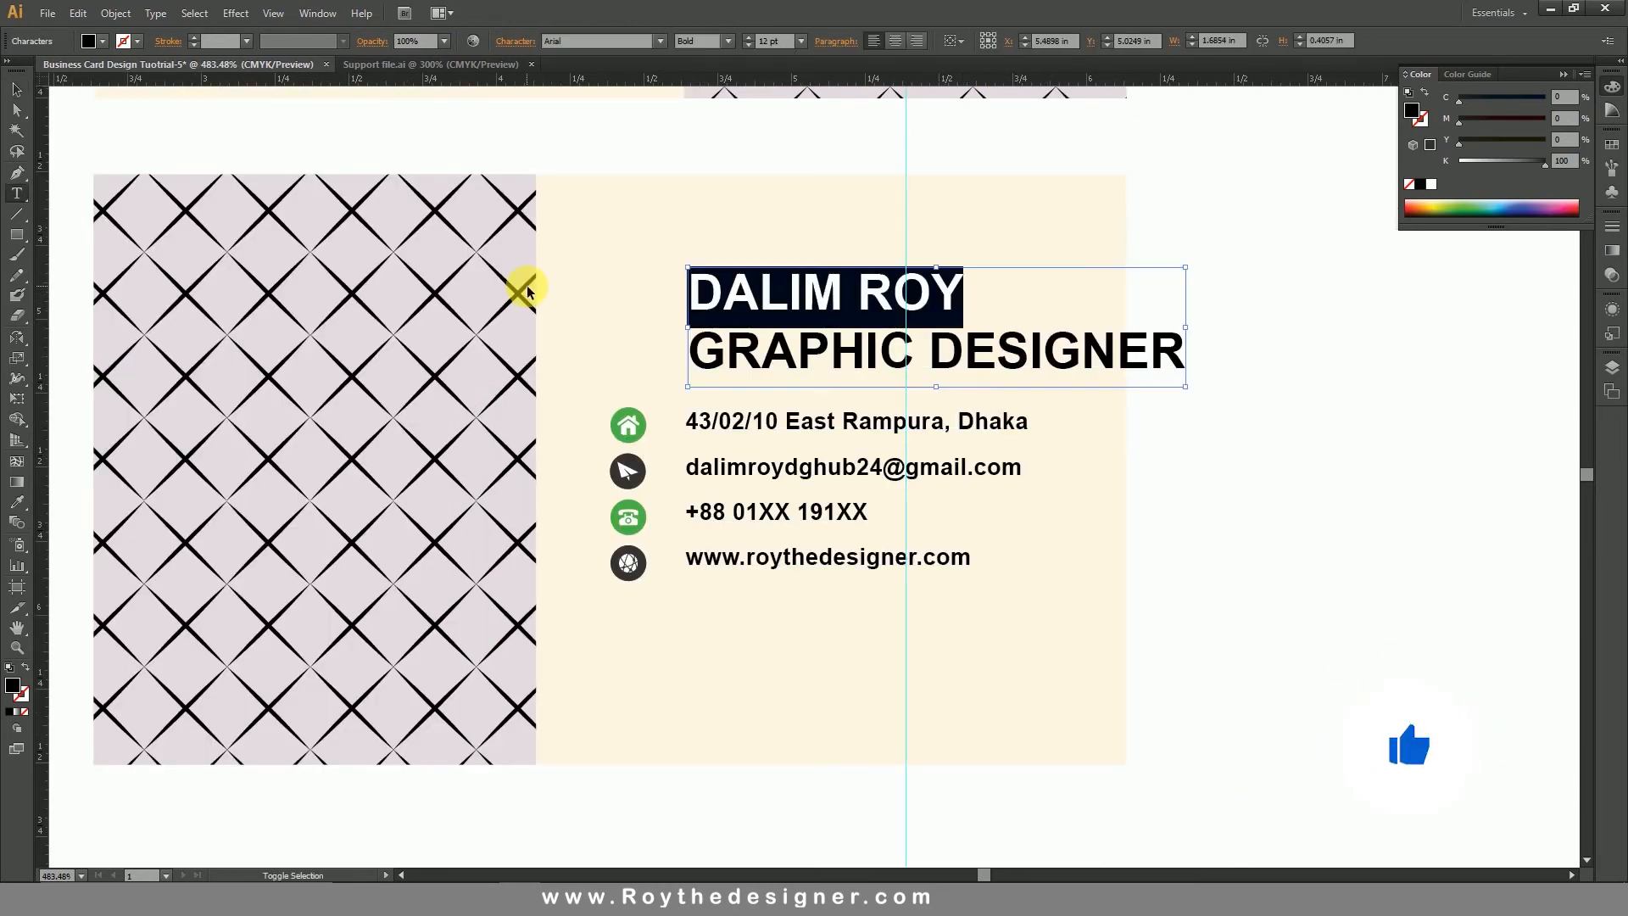
pyautogui.hotkey('ctrl', 'shift', '.')
pyautogui.hotkey('ctrl', 'shift', '.')
pyautogui.hotkey('ctrl', 'shift', '.')
pyautogui.hotkey('ctrl', 'shift', '.')
pyautogui.hotkey('ctrl', 'shift', '.')
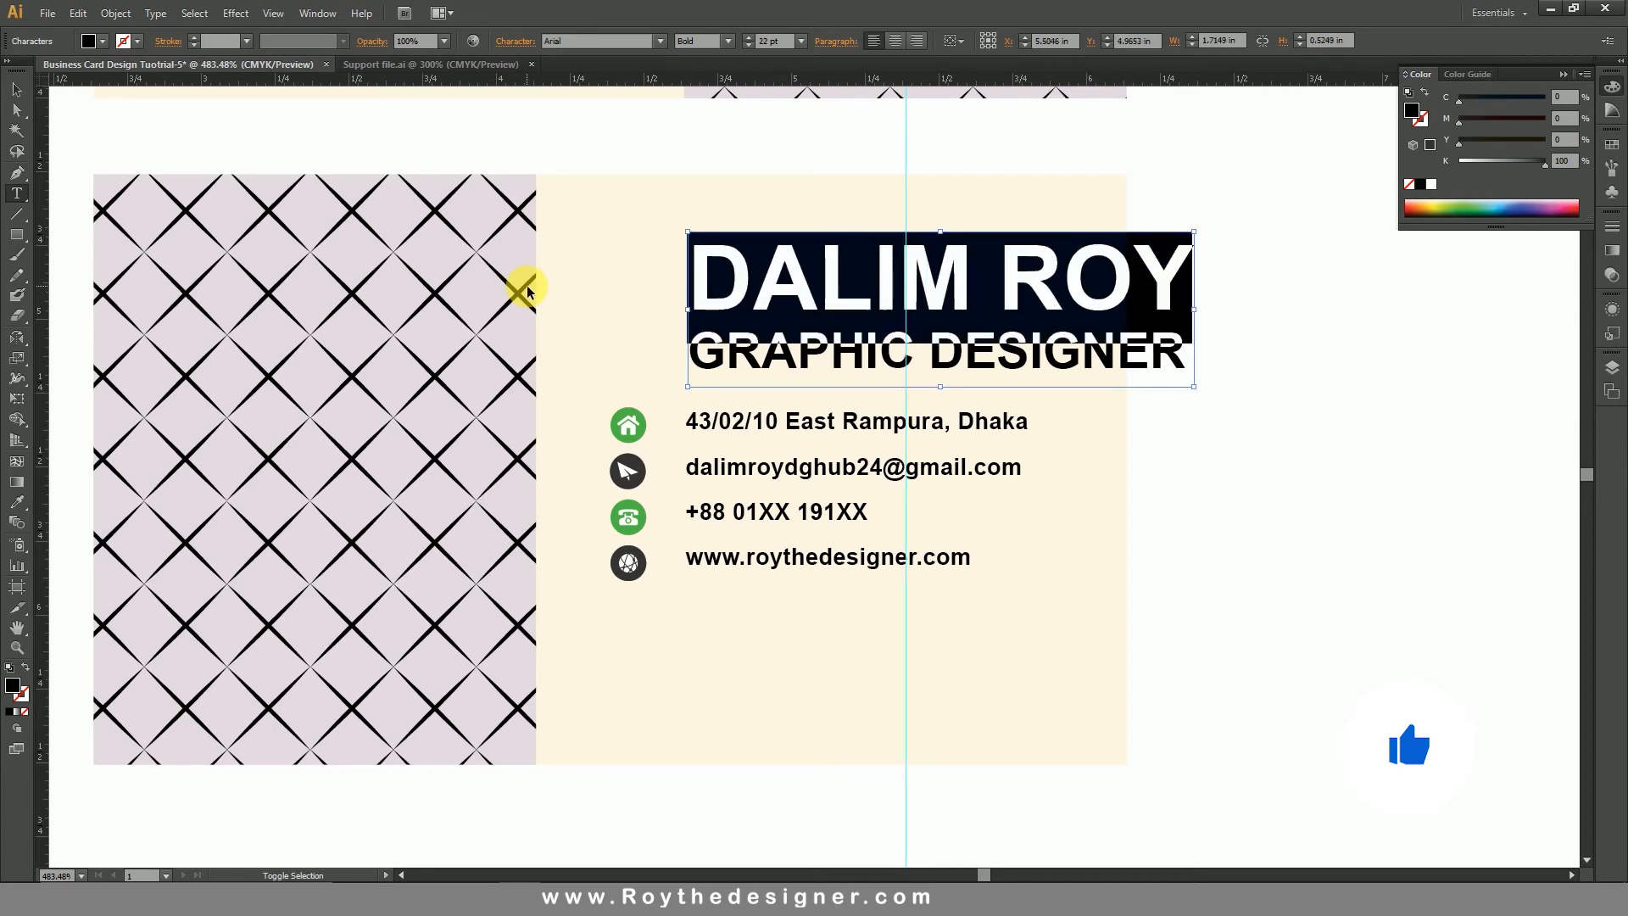
# - Scale the name and job title text block down proportionally to about 1.15 in wide, above the contact details
pyautogui.press('Escape')
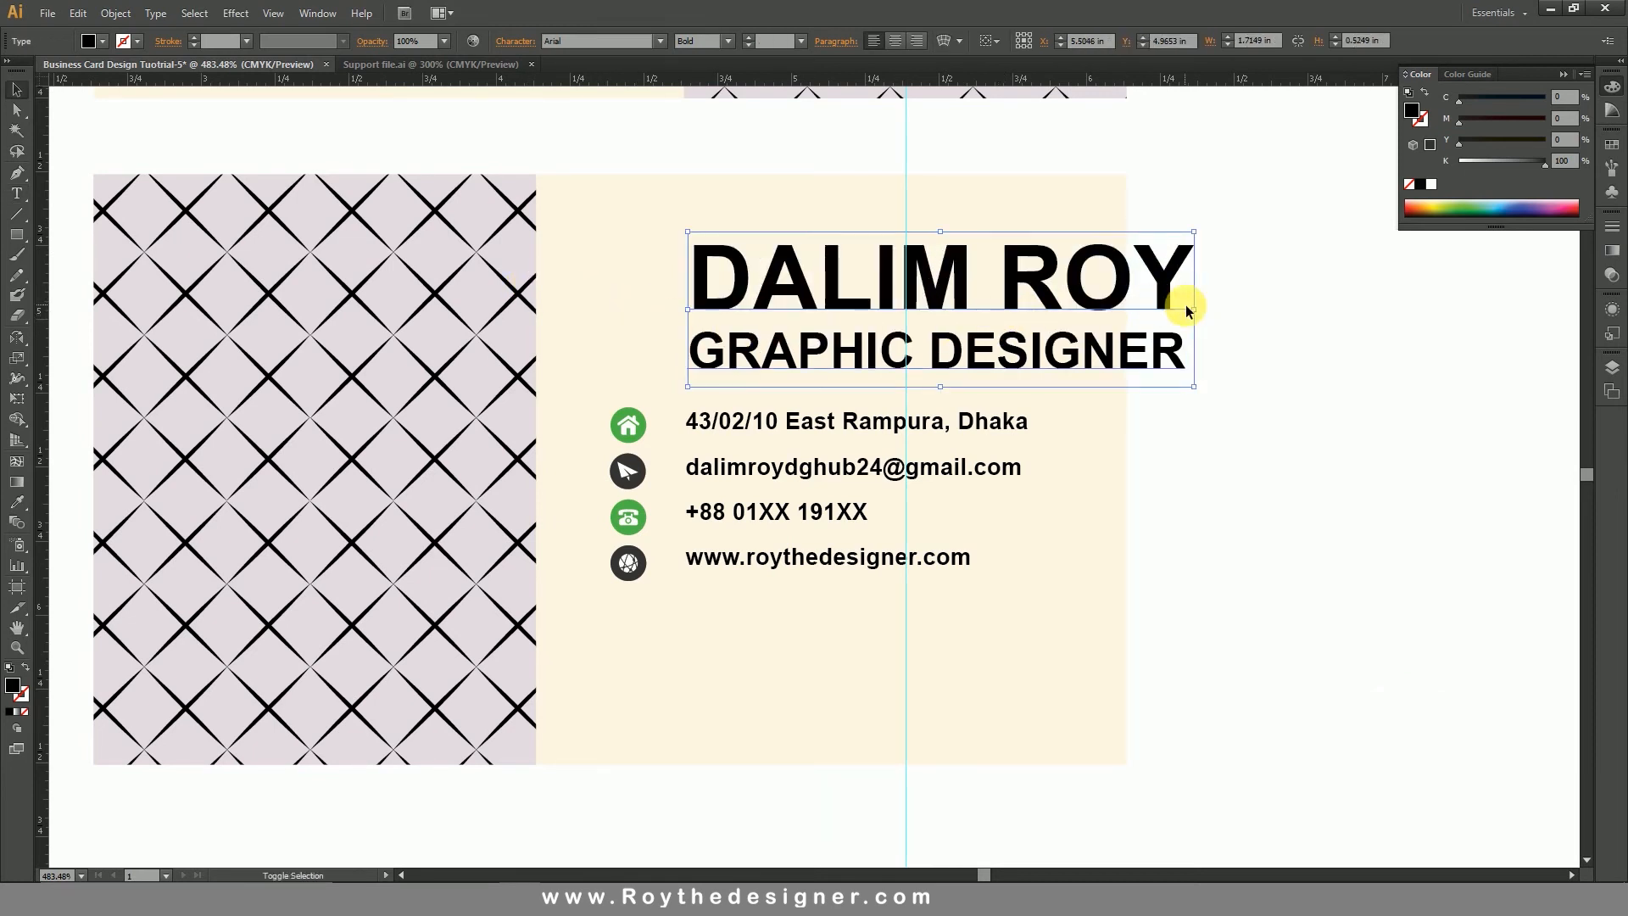
pyautogui.moveTo(1185, 310); pyautogui.dragTo(1033, 334)
pyautogui.click(1208, 453)
# - Draw a thin rectangle about 1.14 × 0.02 in as an underline directly beneath the job title
pyautogui.moveTo(379, 170); pyautogui.dragTo(1272, 671)
pyautogui.click(16, 235)
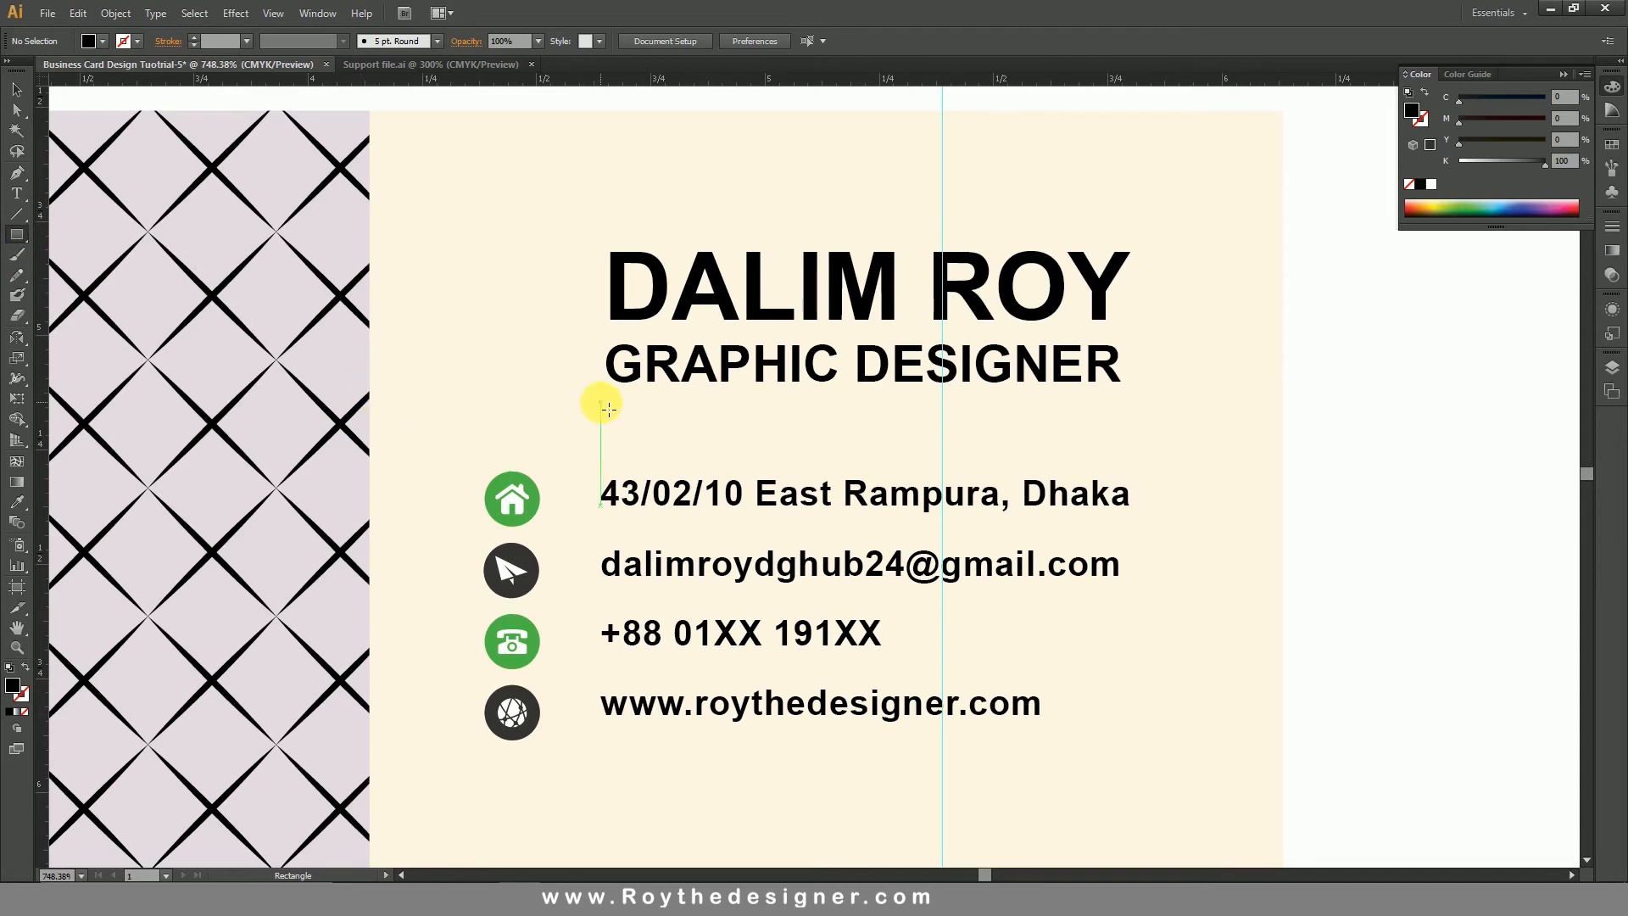
pyautogui.moveTo(608, 401); pyautogui.dragTo(1131, 412)
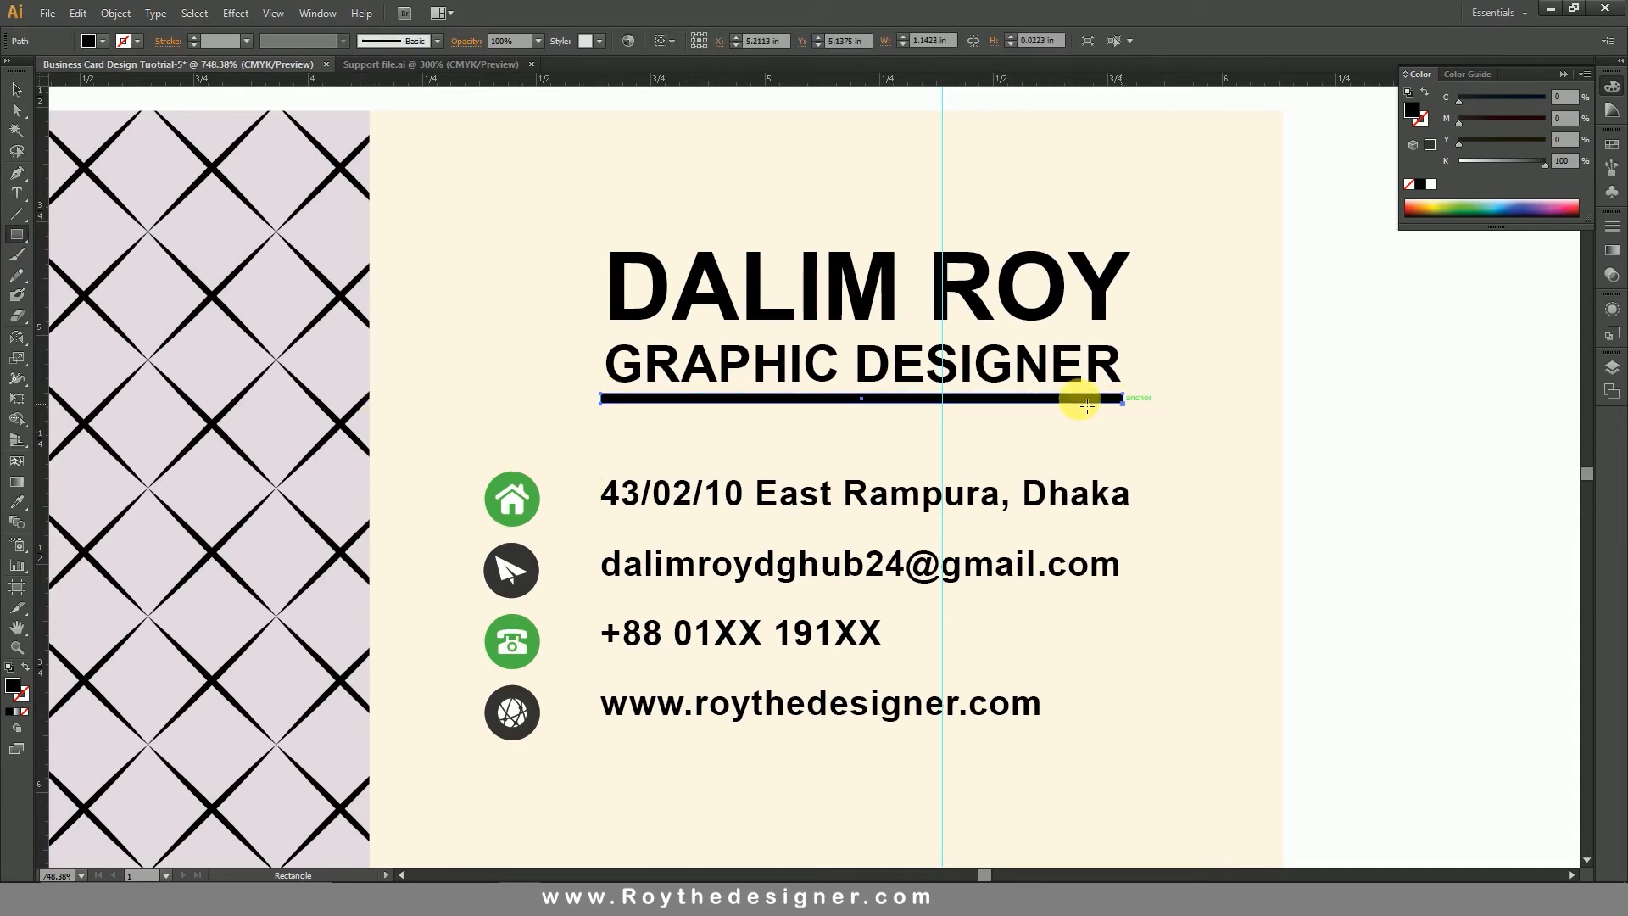
pyautogui.click(17, 89)
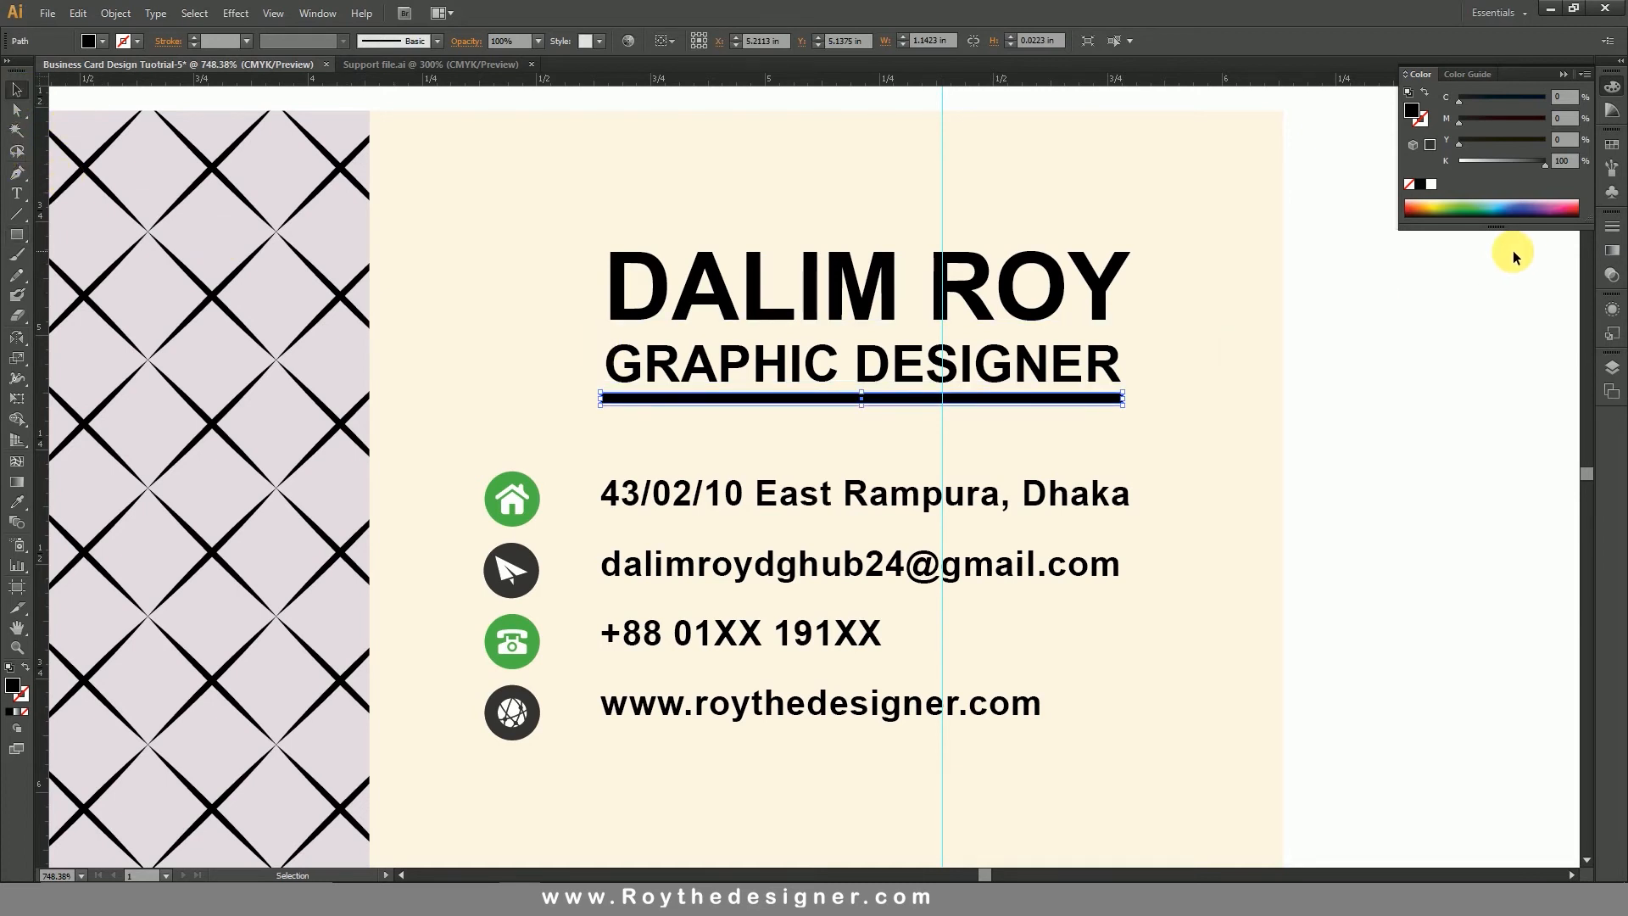
# - Fill the underline bar with orange, C 0, M 65, Y 100, K 0
pyautogui.moveTo(1545, 162); pyautogui.dragTo(1517, 127)
pyautogui.click(1559, 118)
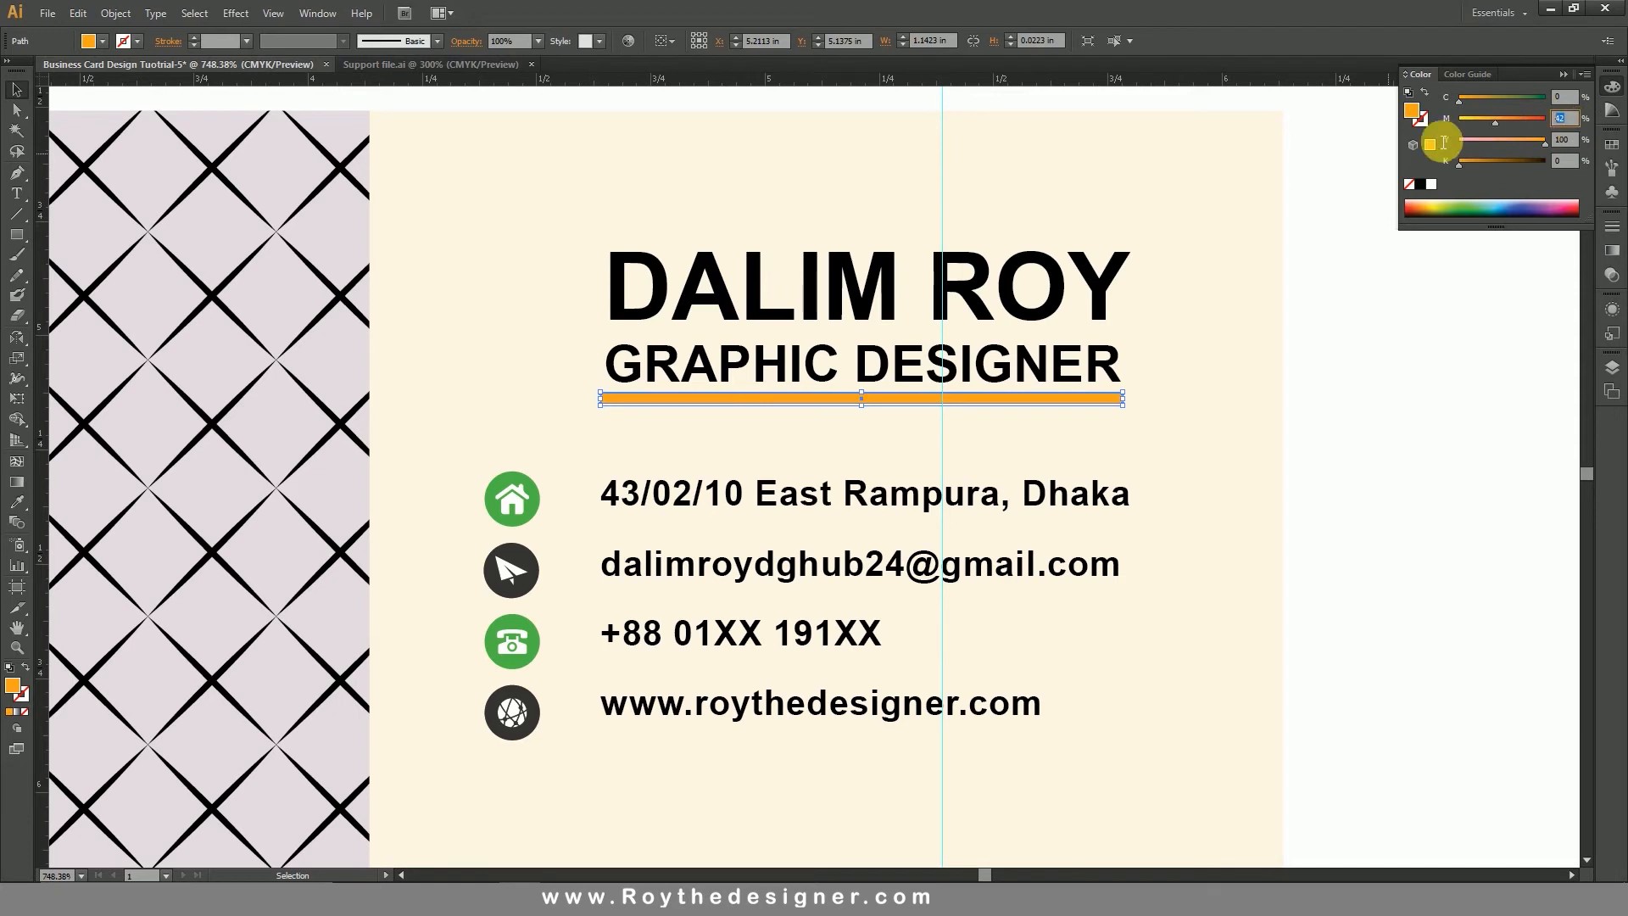
pyautogui.write('65')
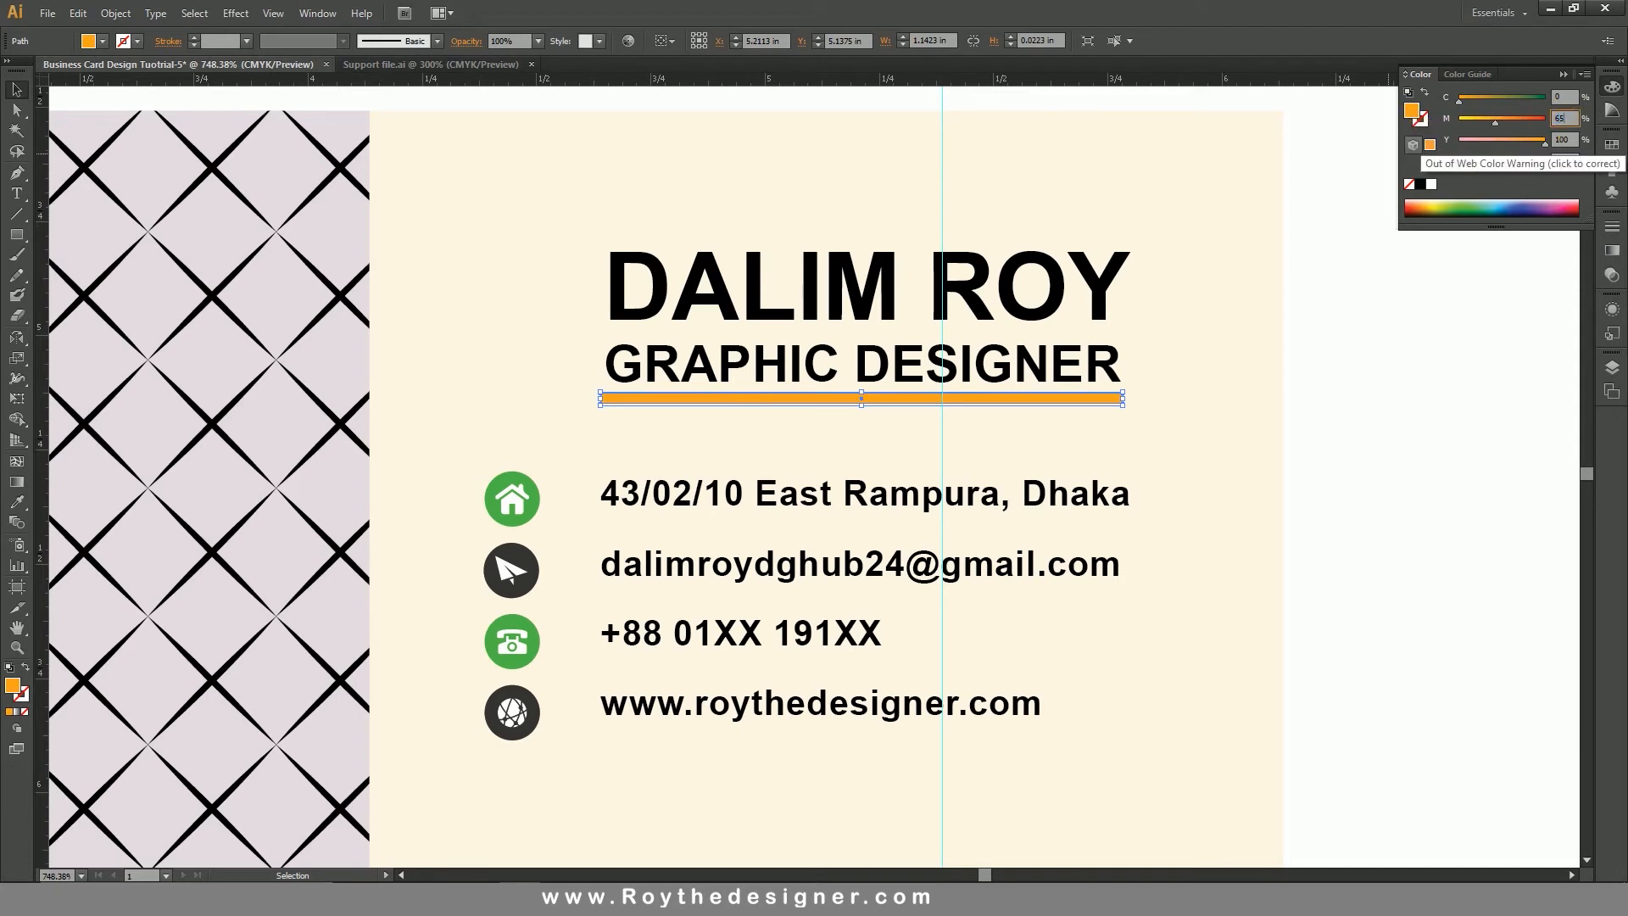
pyautogui.press('Return')
# - Recolour the name line orange, C 0, M 65, Y 100, K 0, leaving the job title black
pyautogui.doubleClick(1051, 293)
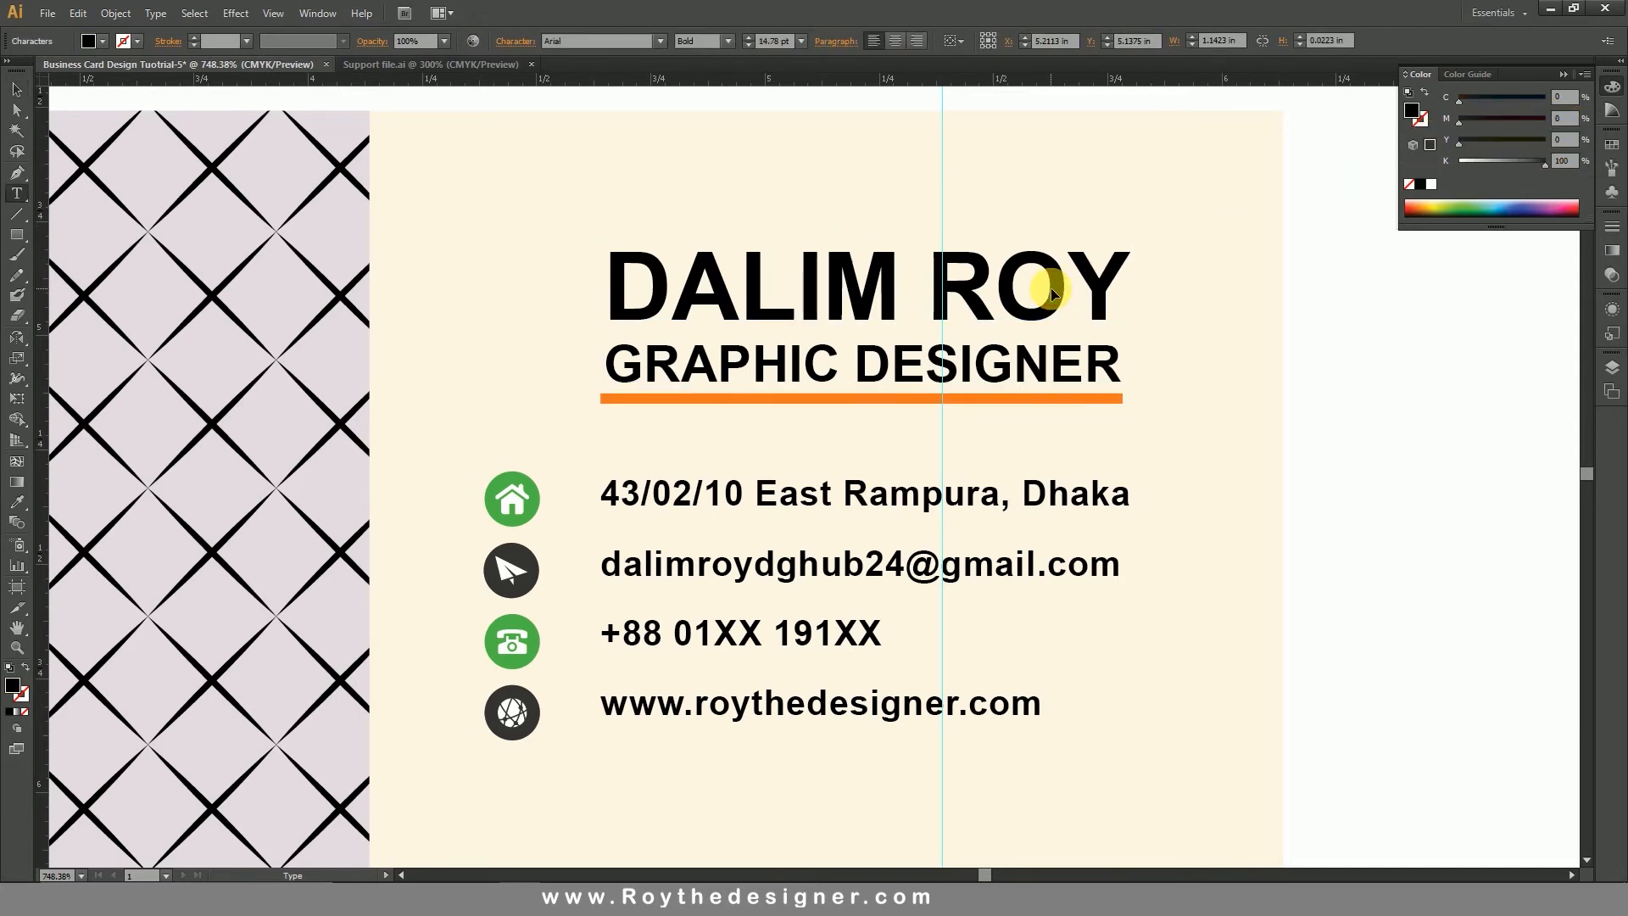
pyautogui.hotkey('ctrl', 'a')
pyautogui.moveTo(1490, 163); pyautogui.dragTo(1457, 161)
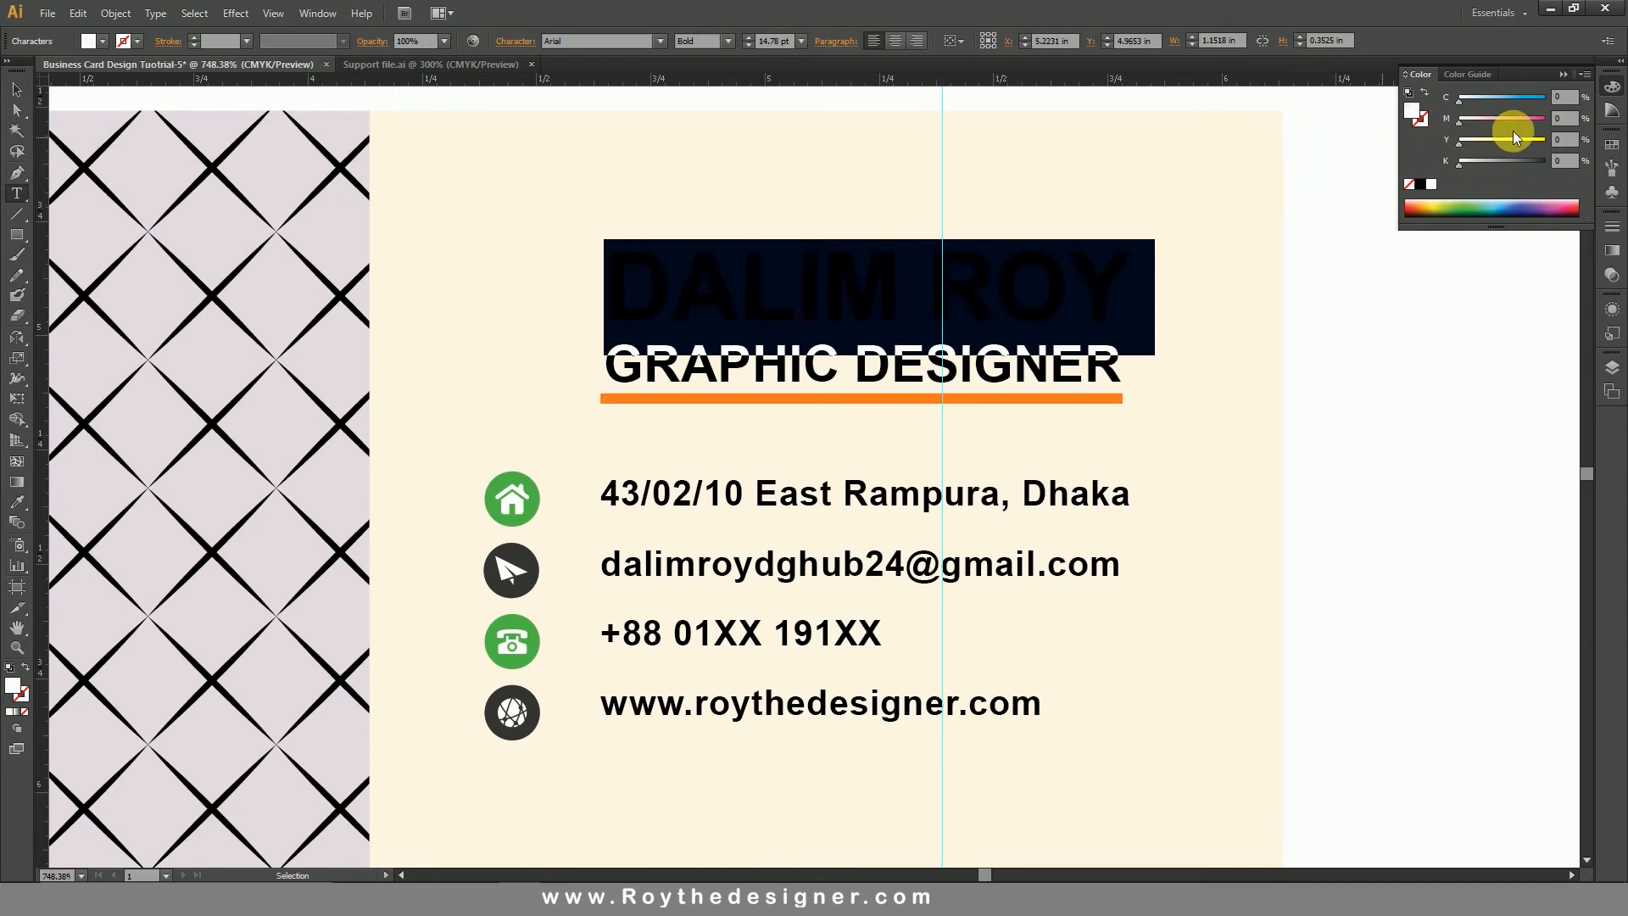
pyautogui.moveTo(1576, 121); pyautogui.dragTo(1441, 125)
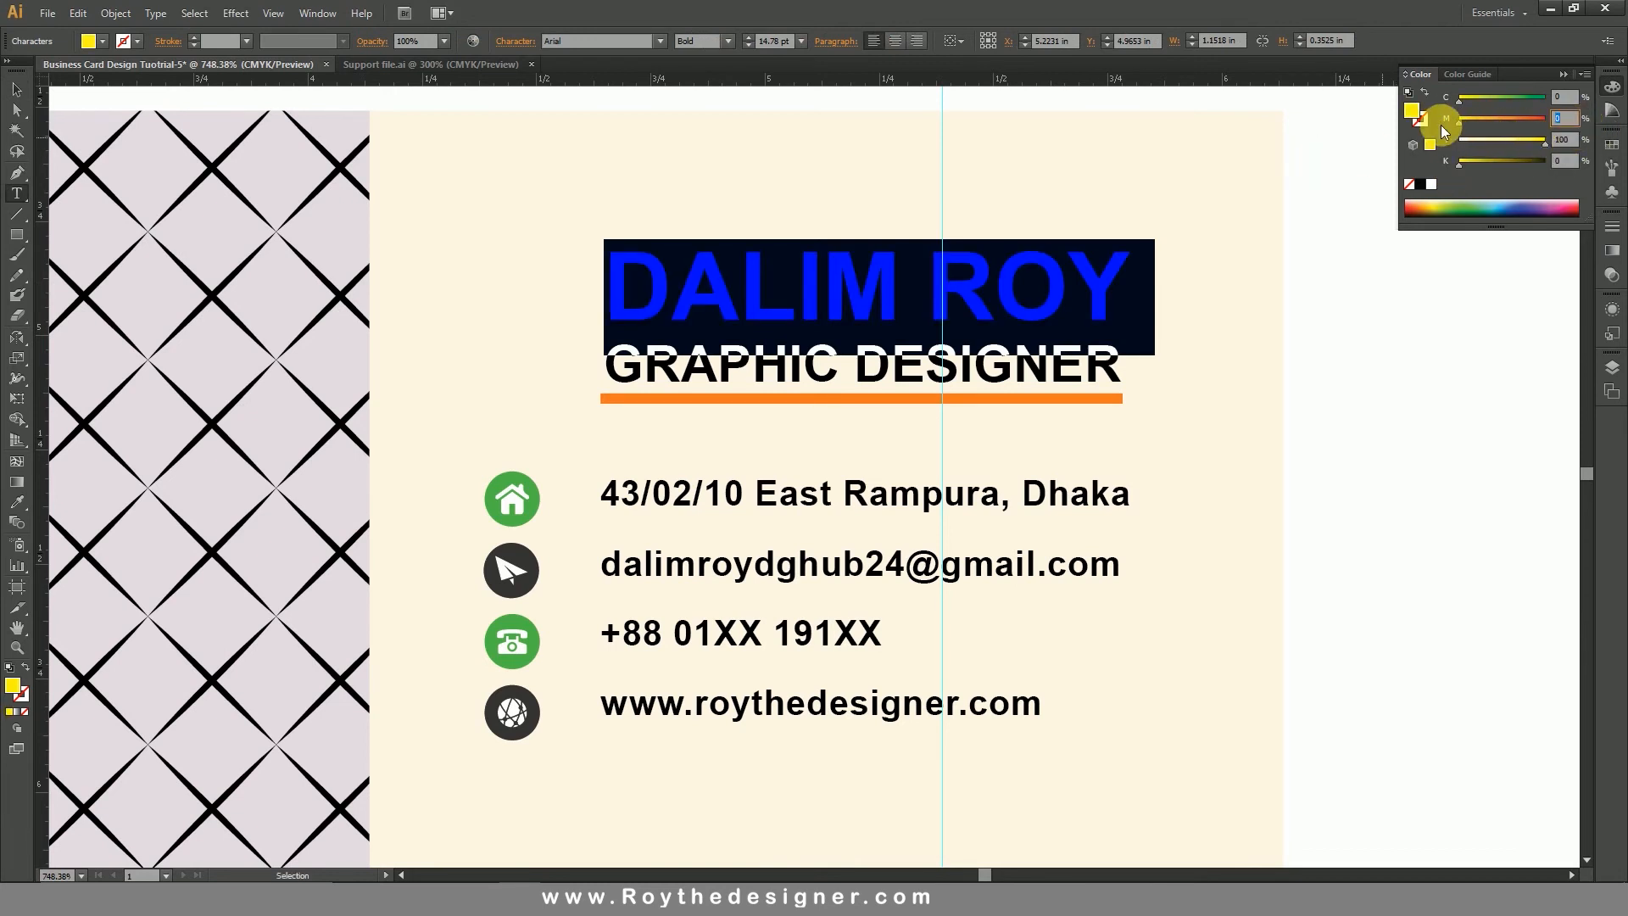
pyautogui.write('65')
pyautogui.press('Return')
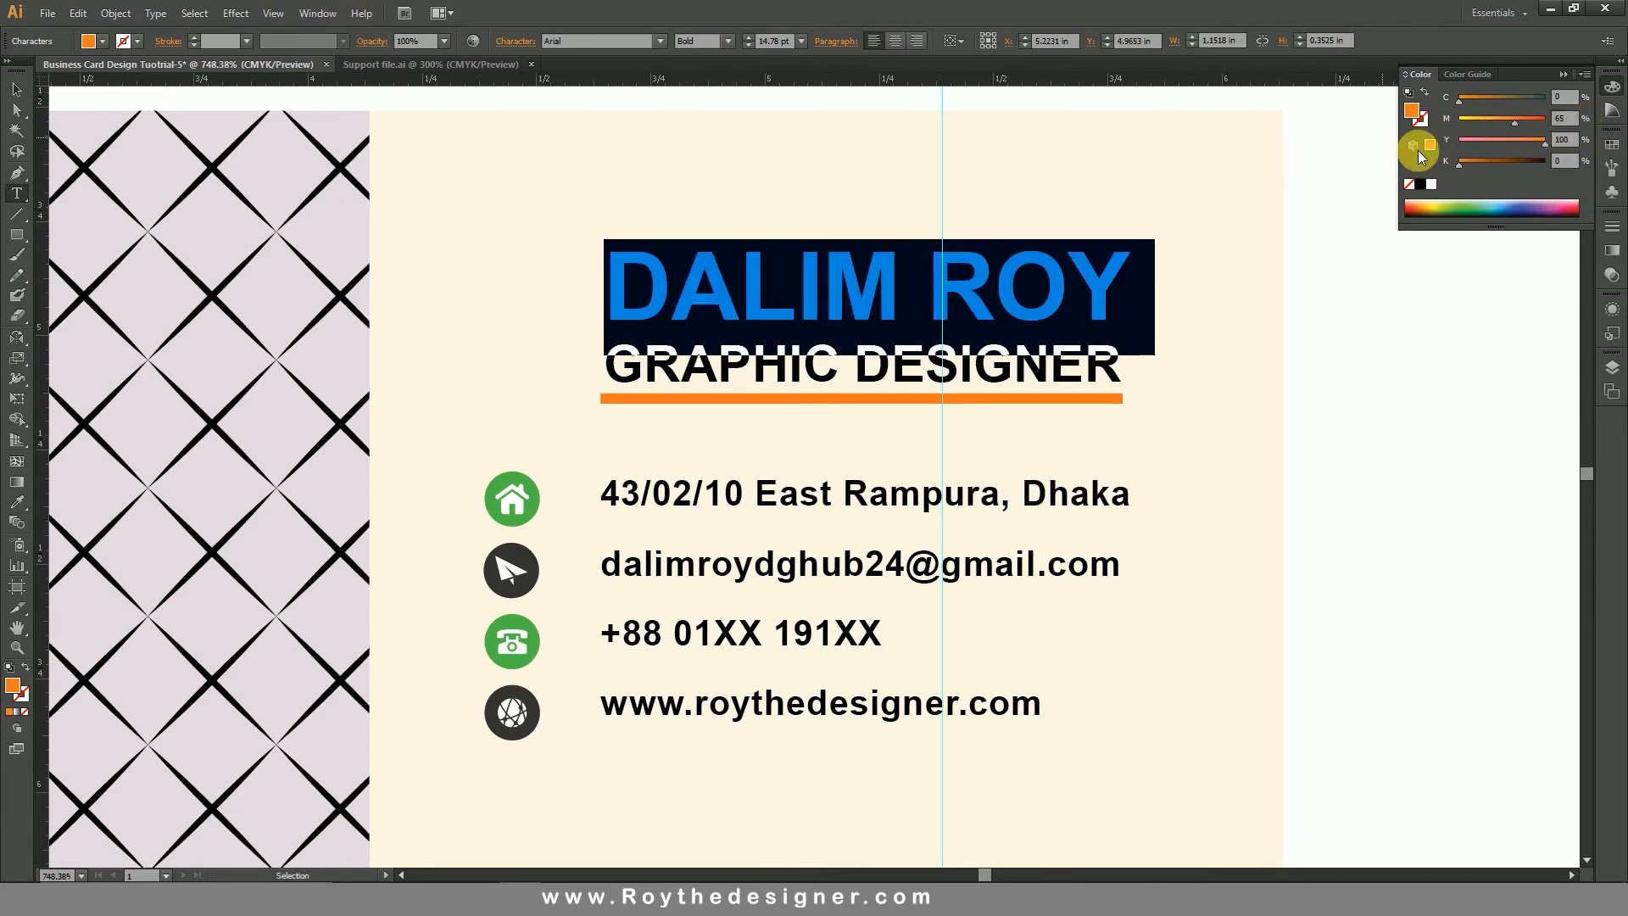
pyautogui.click(16, 90)
pyautogui.click(1286, 519)
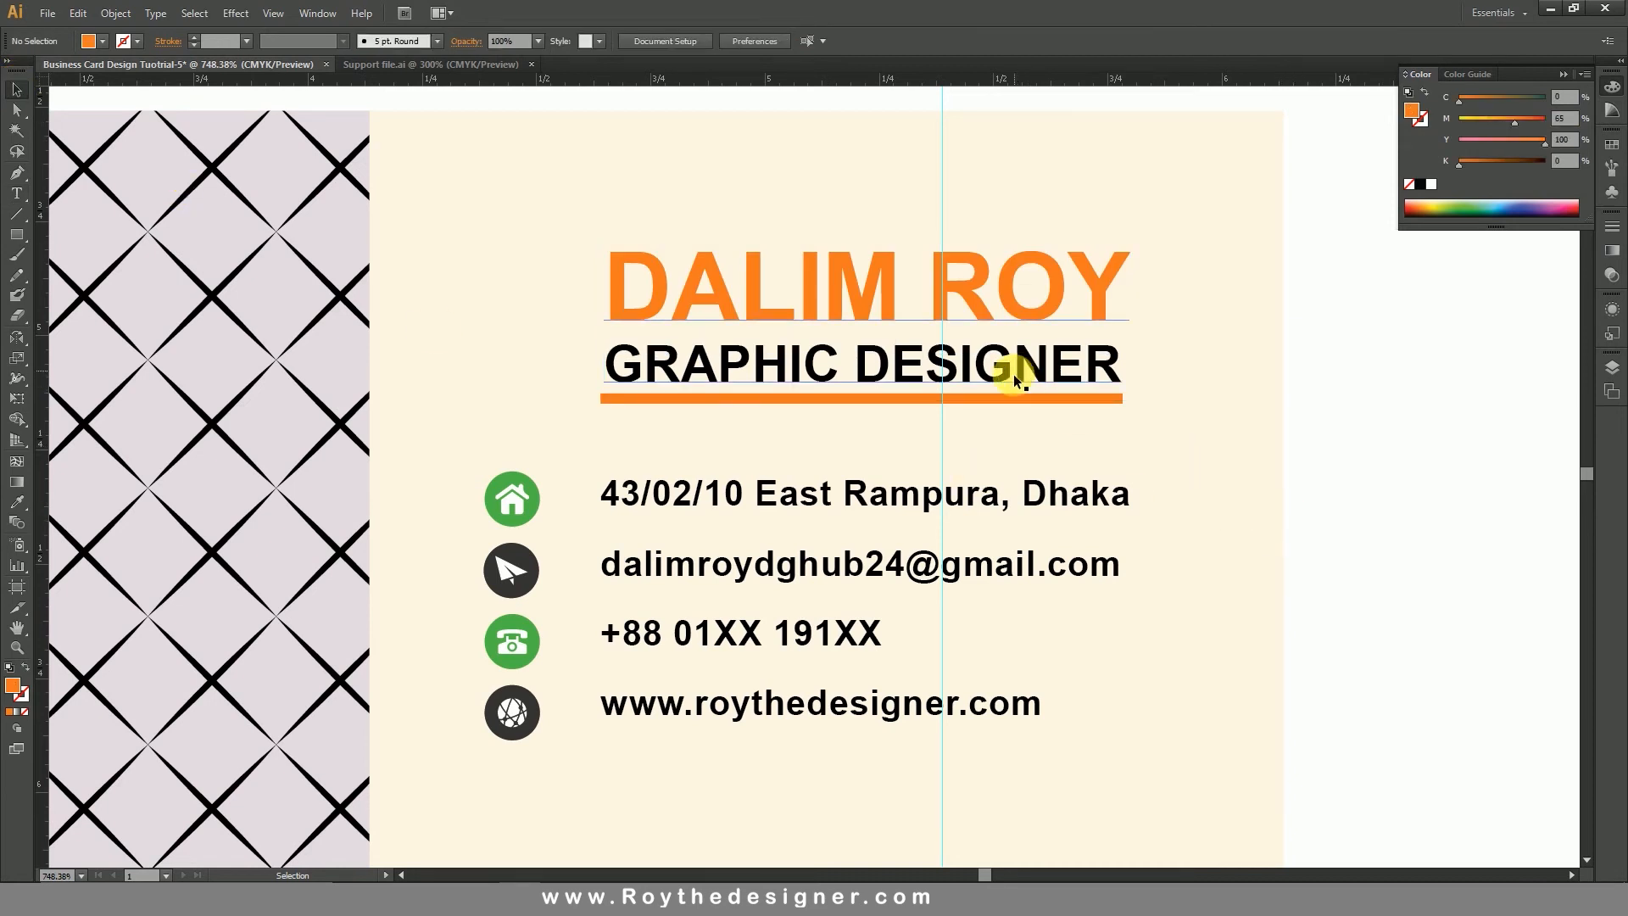
# - Thin the orange underline bar beneath the job title to about 0.016 in high
pyautogui.click(1004, 398)
pyautogui.scroll(3, 794, 398)
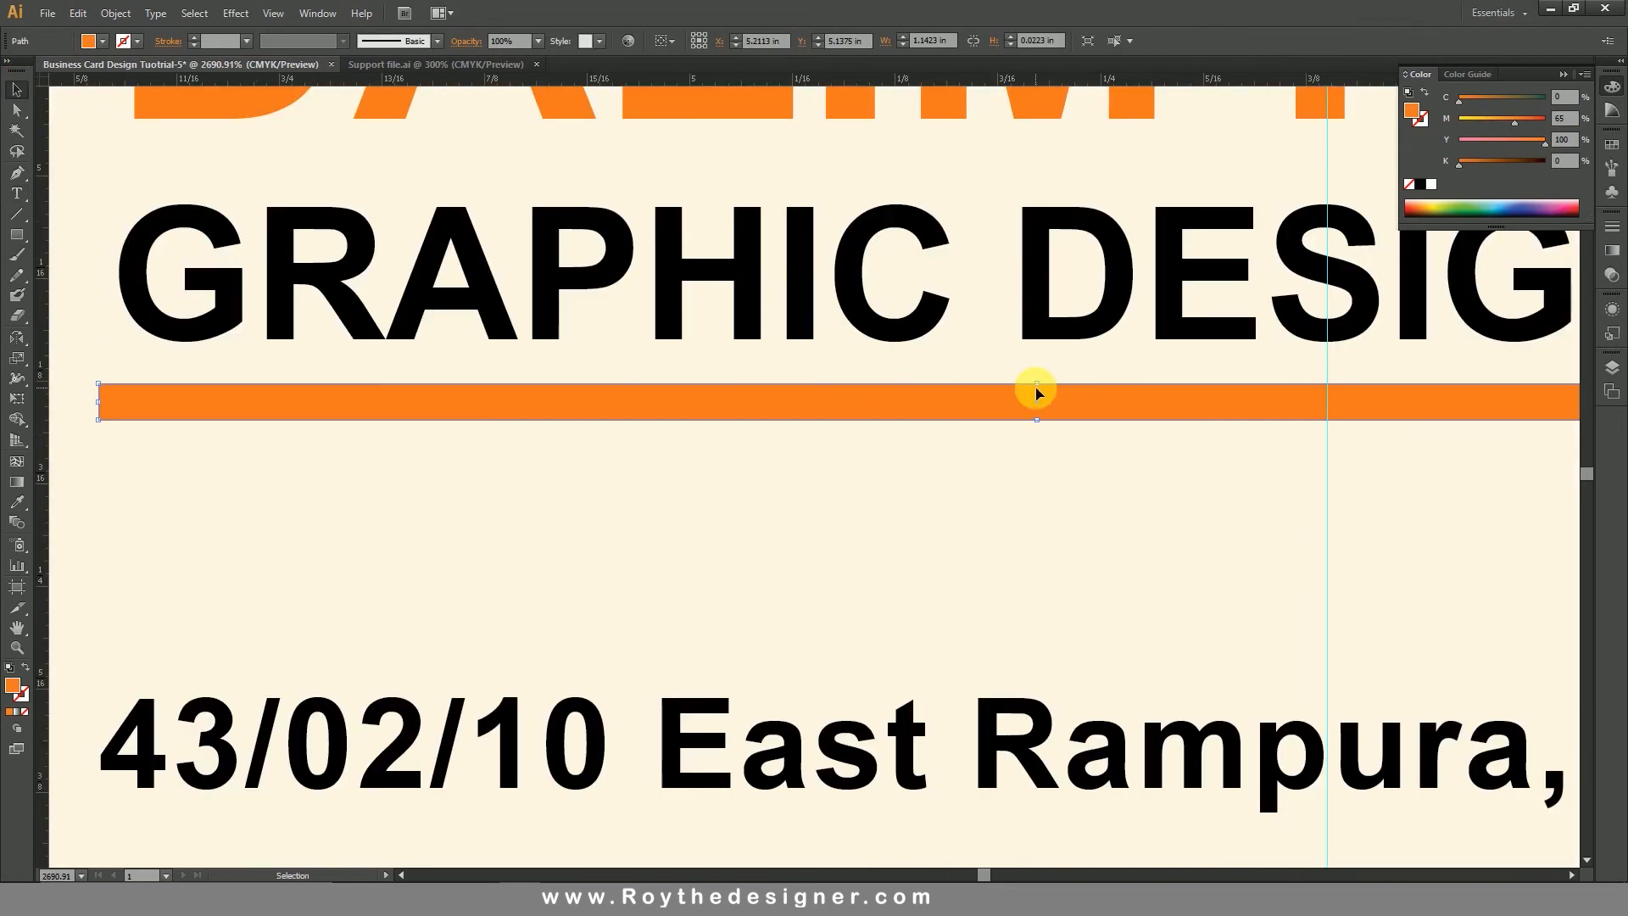
pyautogui.moveTo(1037, 381); pyautogui.dragTo(1039, 386)
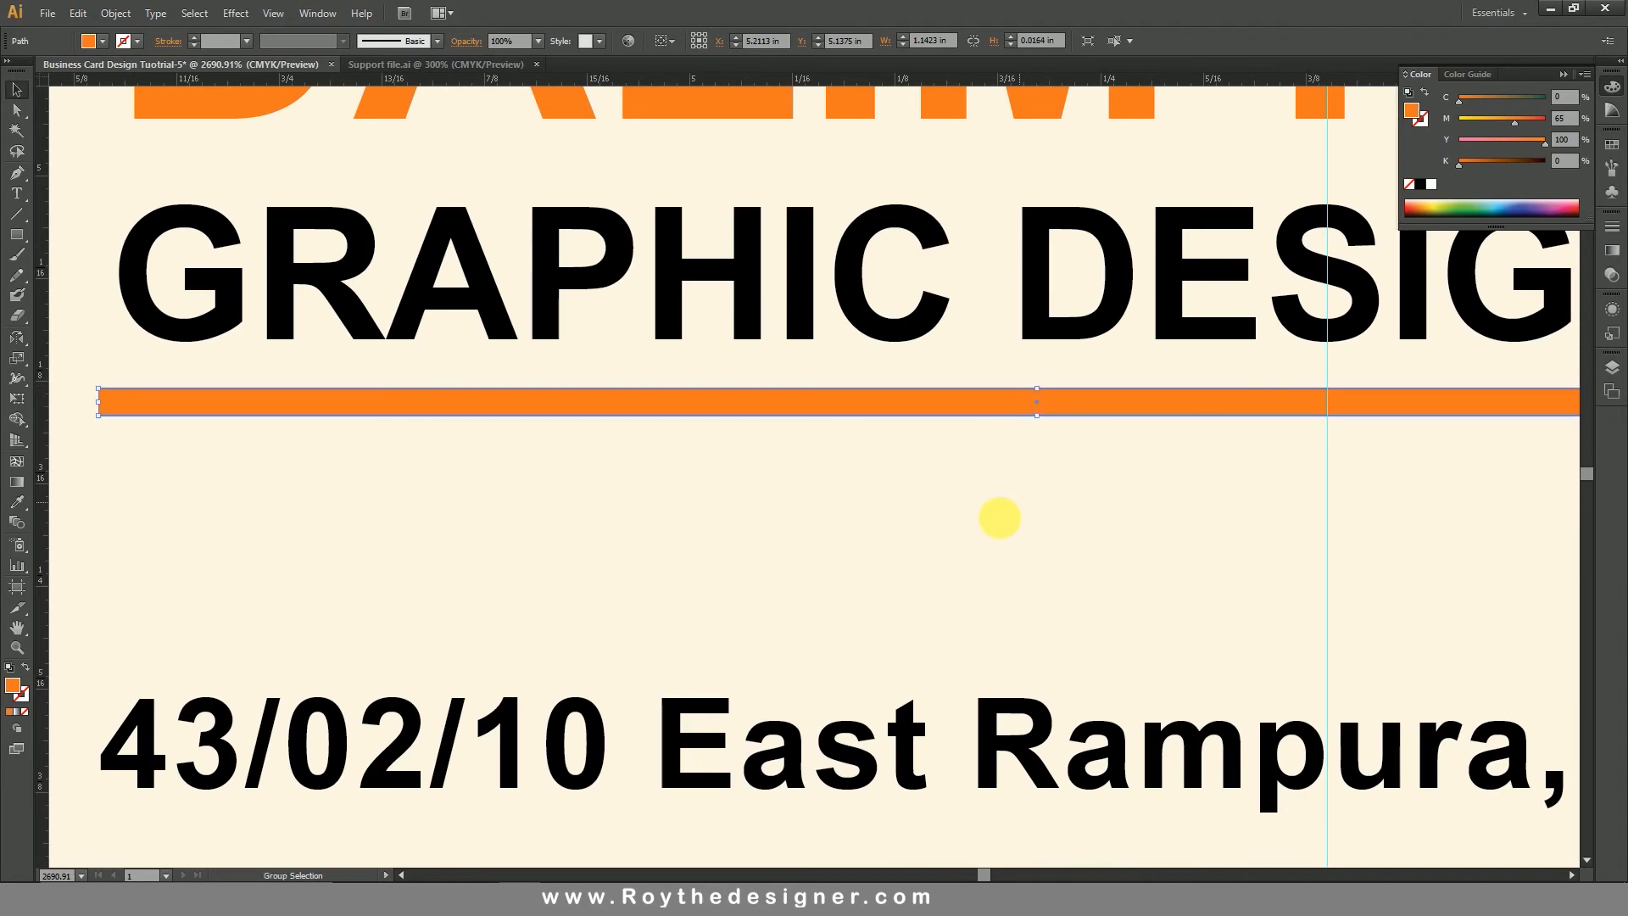
# - Copy the framed QR code from the front card onto the back card's lower-right cream corner and scale it down proportionally
pyautogui.keyDown('ctrl'); pyautogui.keyDown('alt'); pyautogui.click(838, 513); pyautogui.keyUp('alt'); pyautogui.keyUp('ctrl')
pyautogui.keyDown('ctrl'); pyautogui.keyDown('alt'); pyautogui.click(848, 501); pyautogui.keyUp('alt'); pyautogui.keyUp('ctrl')
pyautogui.keyDown('ctrl'); pyautogui.keyDown('alt'); pyautogui.click(867, 485); pyautogui.keyUp('alt'); pyautogui.keyUp('ctrl')
pyautogui.keyDown('ctrl'); pyautogui.keyDown('alt'); pyautogui.click(867, 485); pyautogui.keyUp('alt'); pyautogui.keyUp('ctrl')
pyautogui.keyDown('ctrl'); pyautogui.keyDown('alt'); pyautogui.click(949, 516); pyautogui.keyUp('alt'); pyautogui.keyUp('ctrl')
pyautogui.keyDown('ctrl'); pyautogui.keyDown('alt'); pyautogui.click(946, 518); pyautogui.keyUp('alt'); pyautogui.keyUp('ctrl')
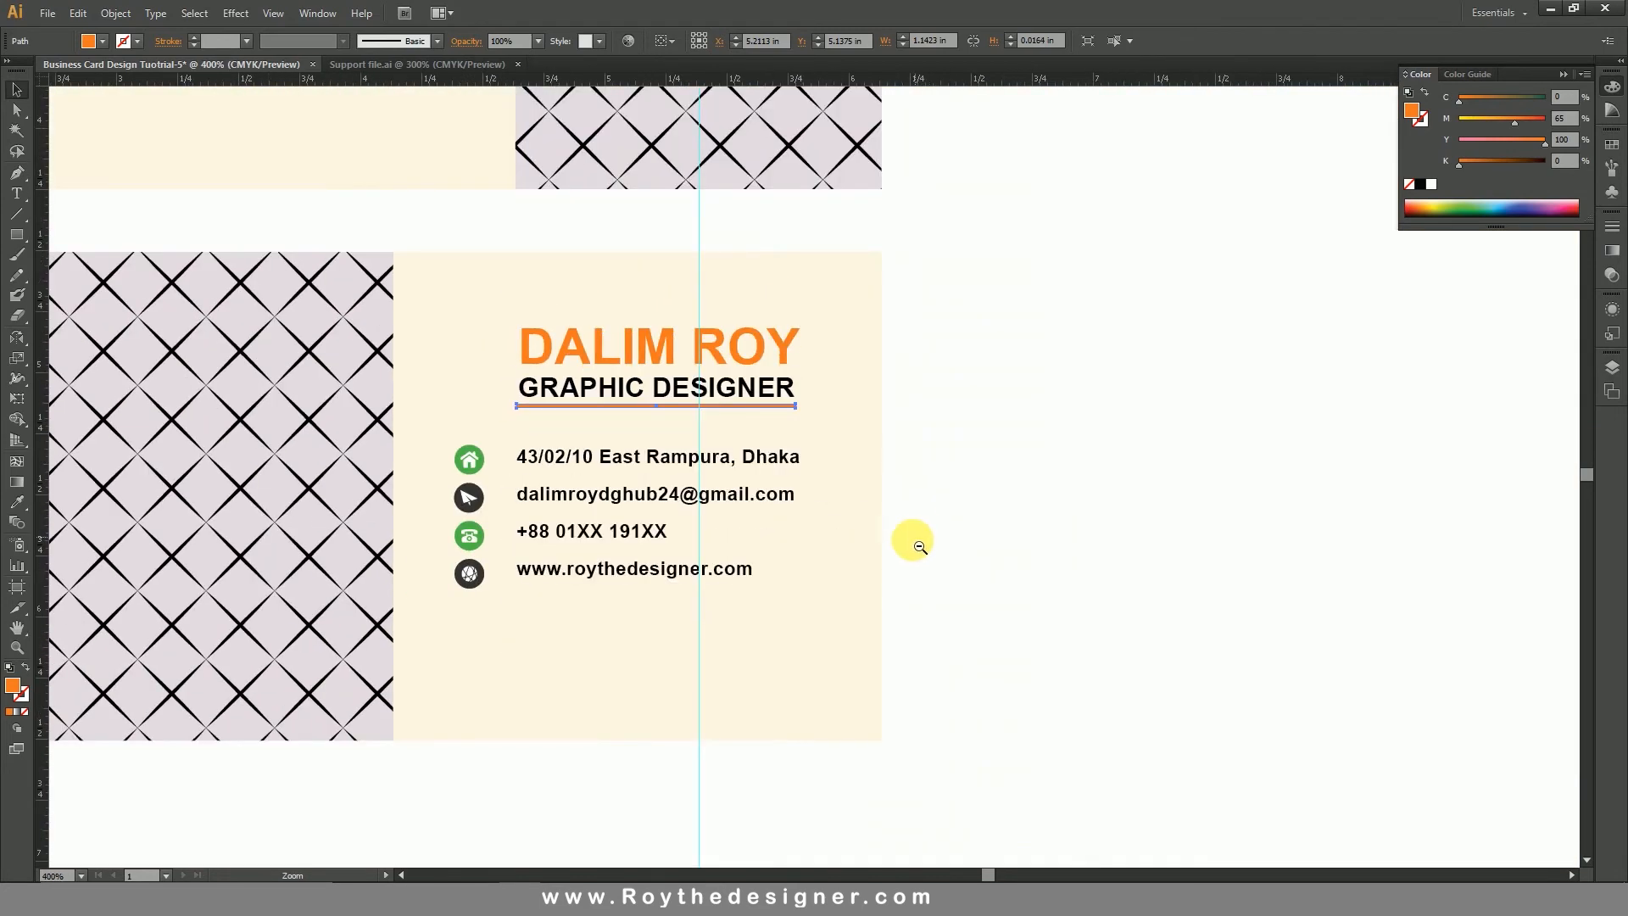
pyautogui.keyDown('ctrl'); pyautogui.keyDown('alt'); pyautogui.click(911, 539); pyautogui.keyUp('alt'); pyautogui.keyUp('ctrl')
pyautogui.moveTo(933, 575); pyautogui.dragTo(1005, 684)
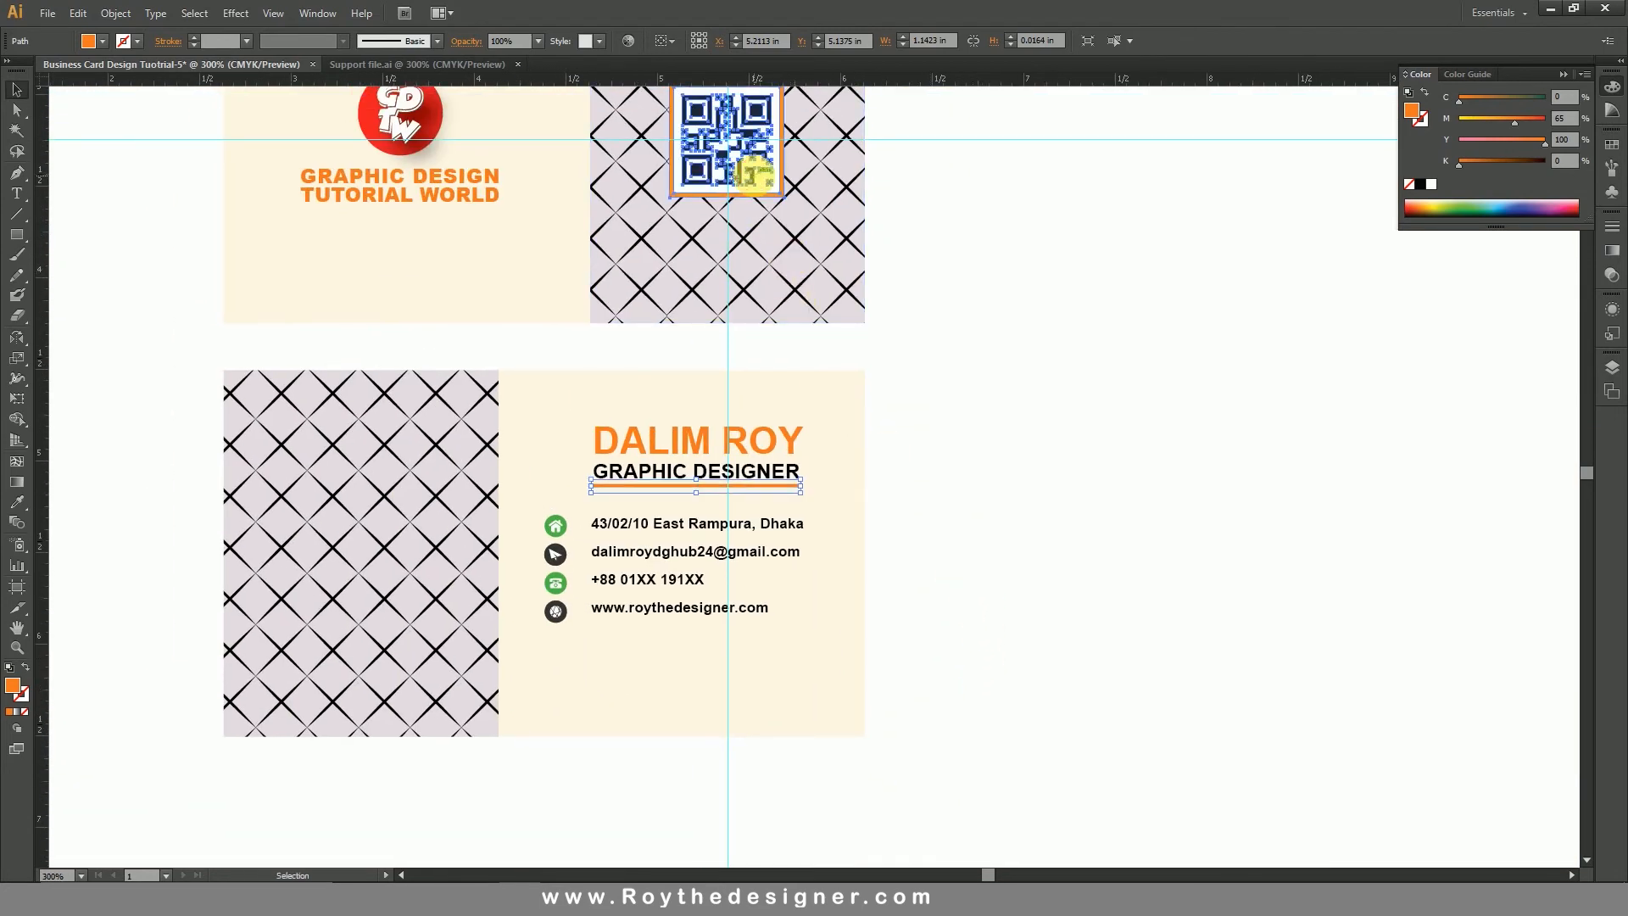
pyautogui.moveTo(749, 157); pyautogui.dragTo(809, 679)
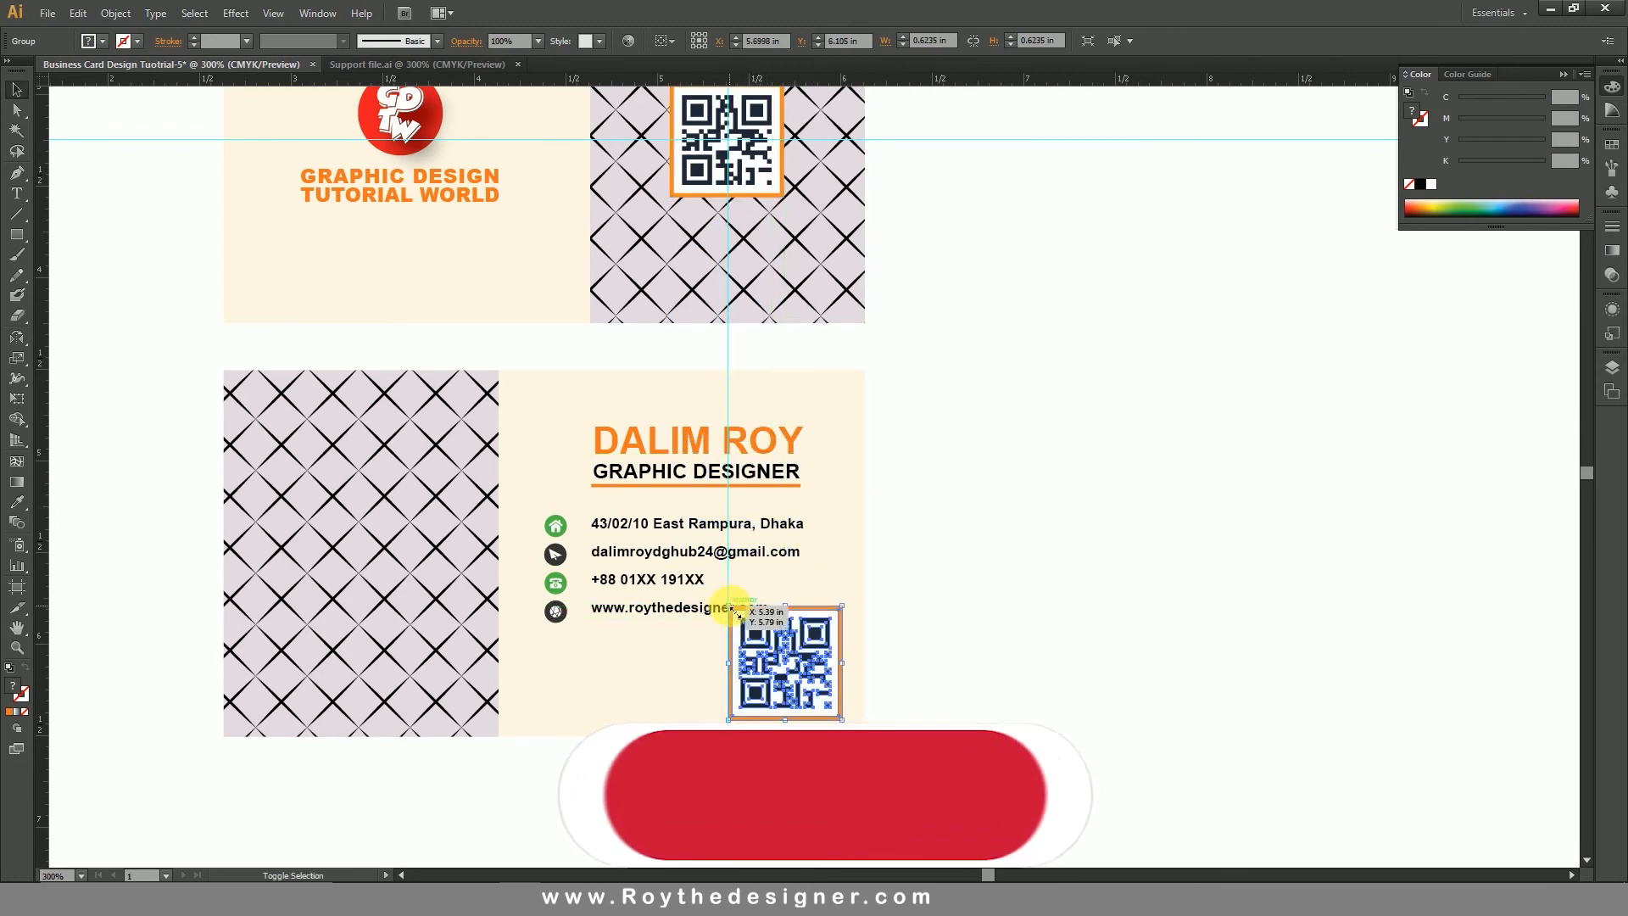
pyautogui.moveTo(729, 608); pyautogui.dragTo(797, 669)
pyautogui.click(913, 661)
# - Recolour the circles behind the house and telephone icons orange, C 0, M 45, Y 100, K 0
pyautogui.moveTo(899, 639); pyautogui.dragTo(1038, 681)
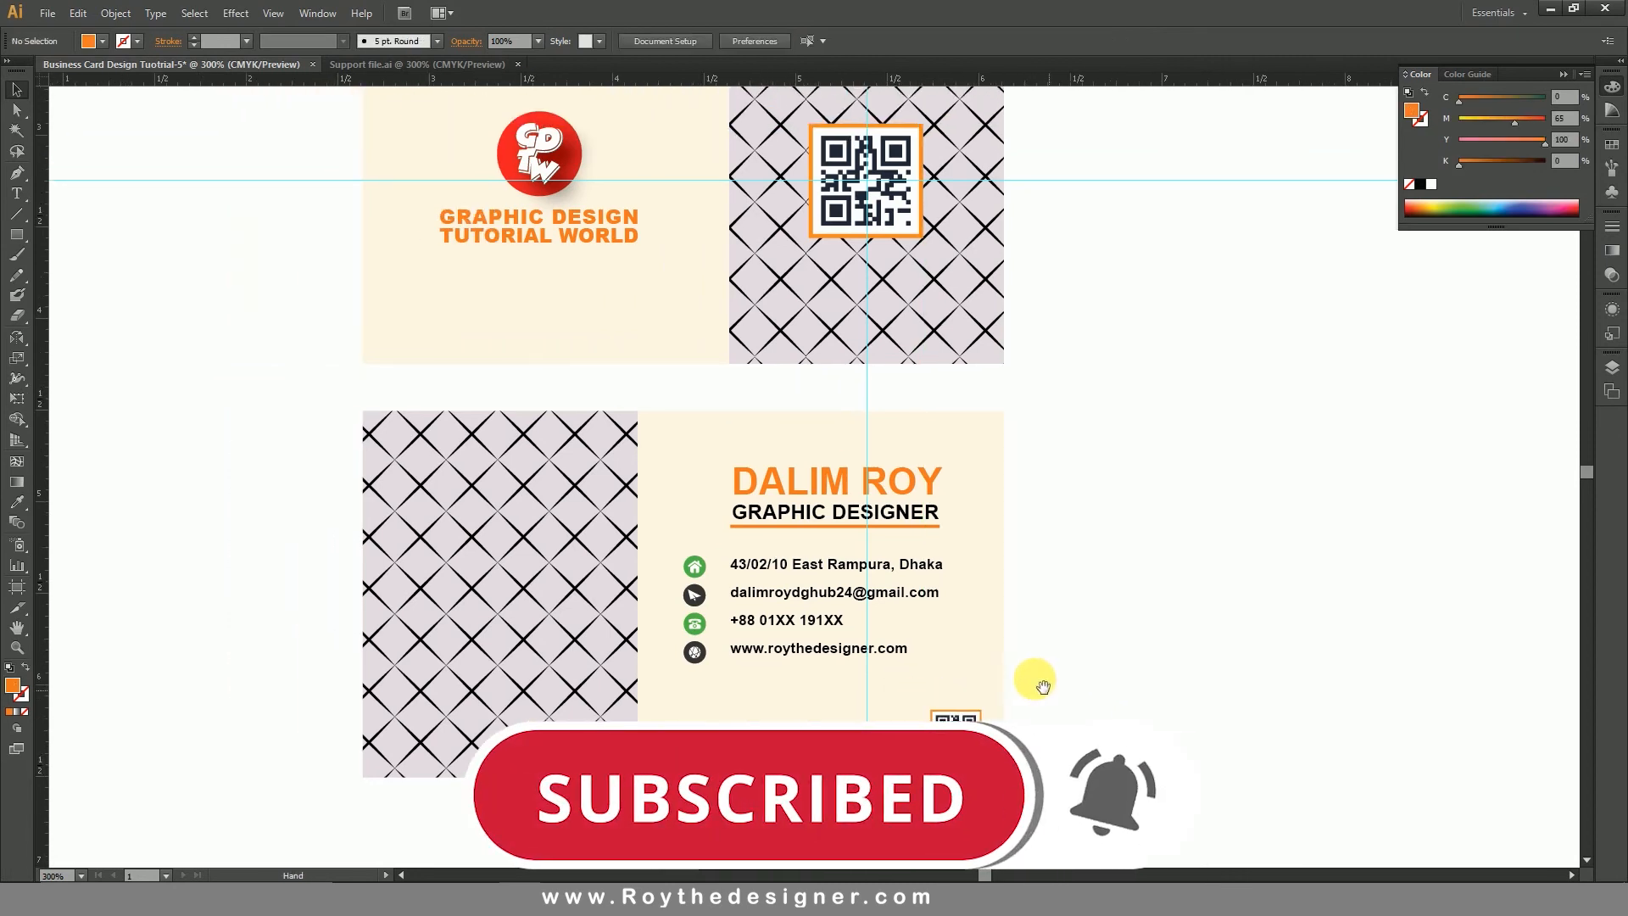
pyautogui.moveTo(585, 416); pyautogui.dragTo(861, 695)
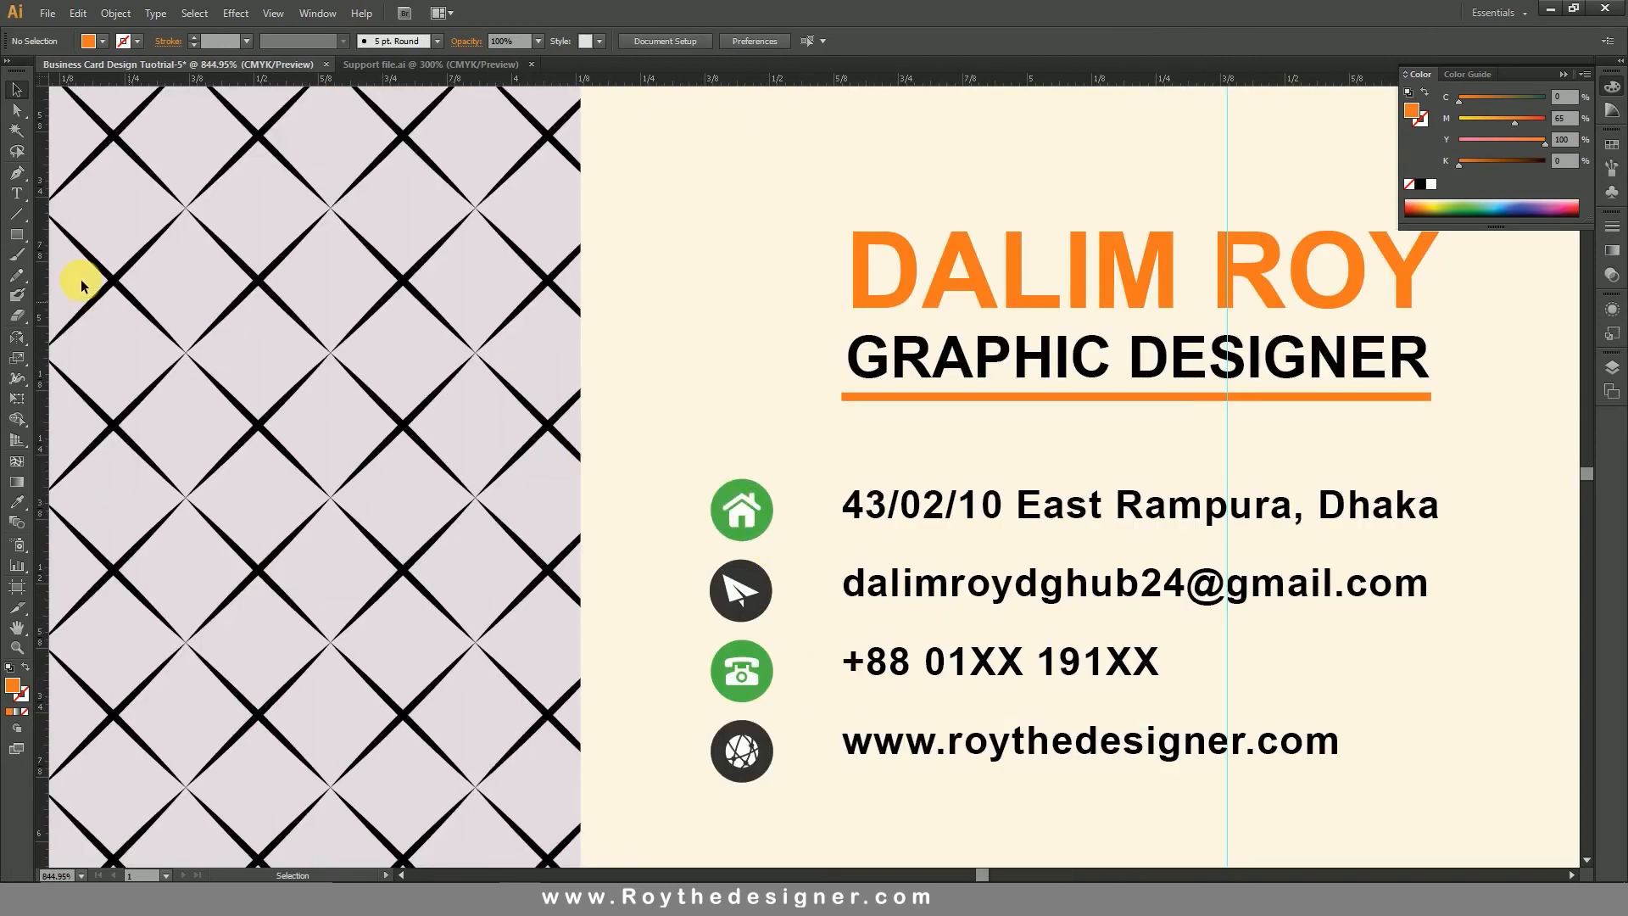
pyautogui.click(17, 90)
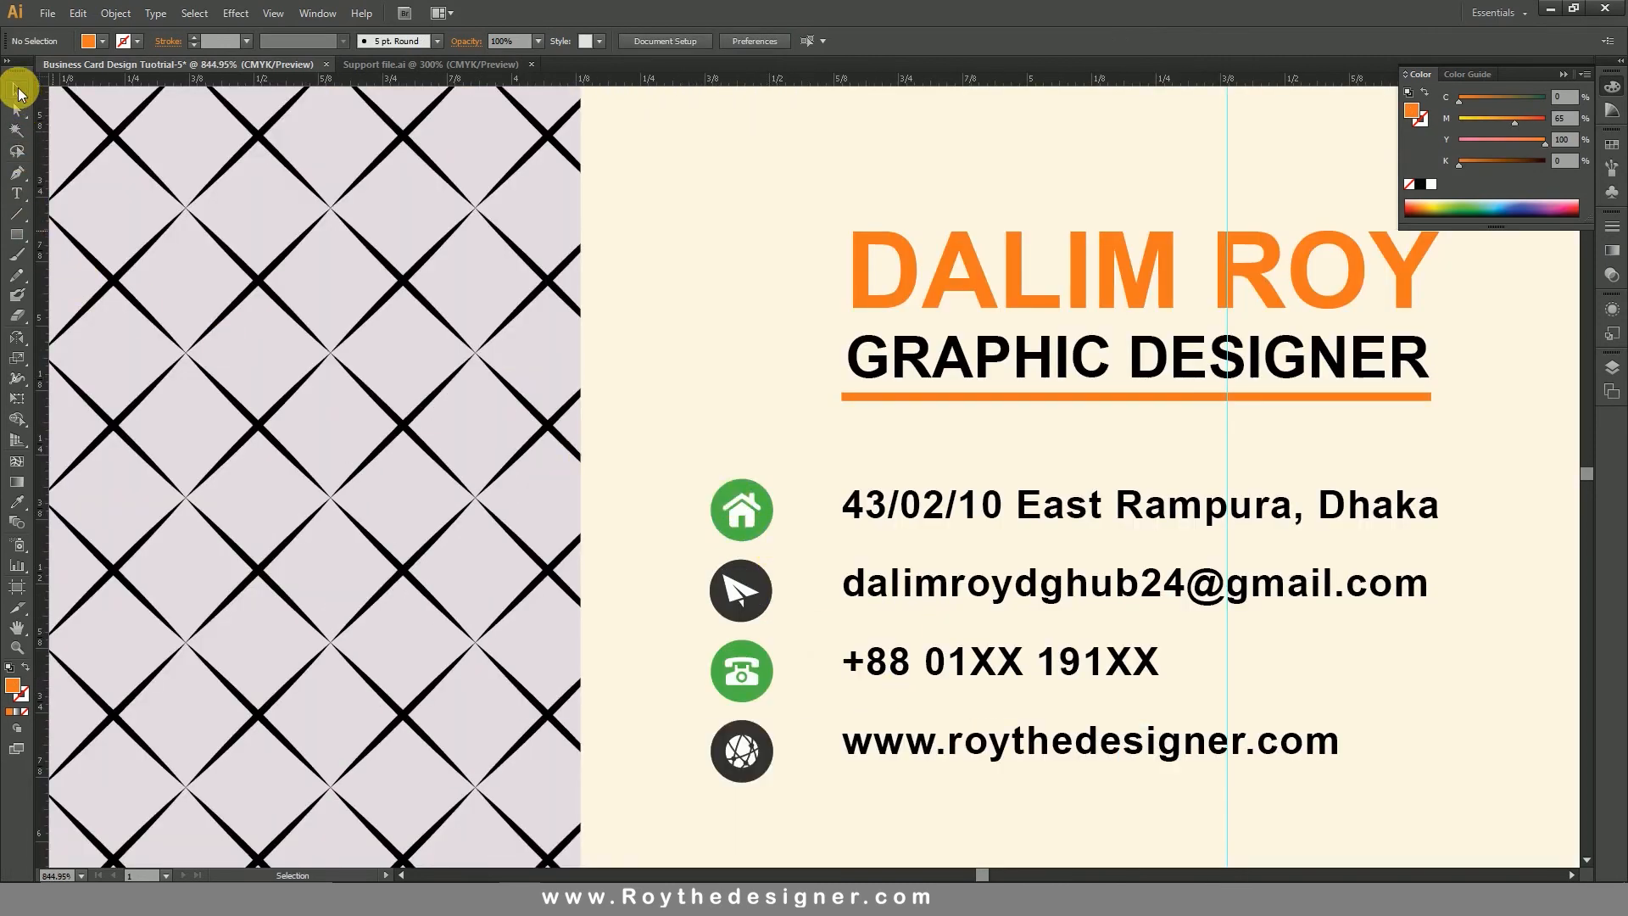
pyautogui.click(761, 497)
pyautogui.click(712, 415)
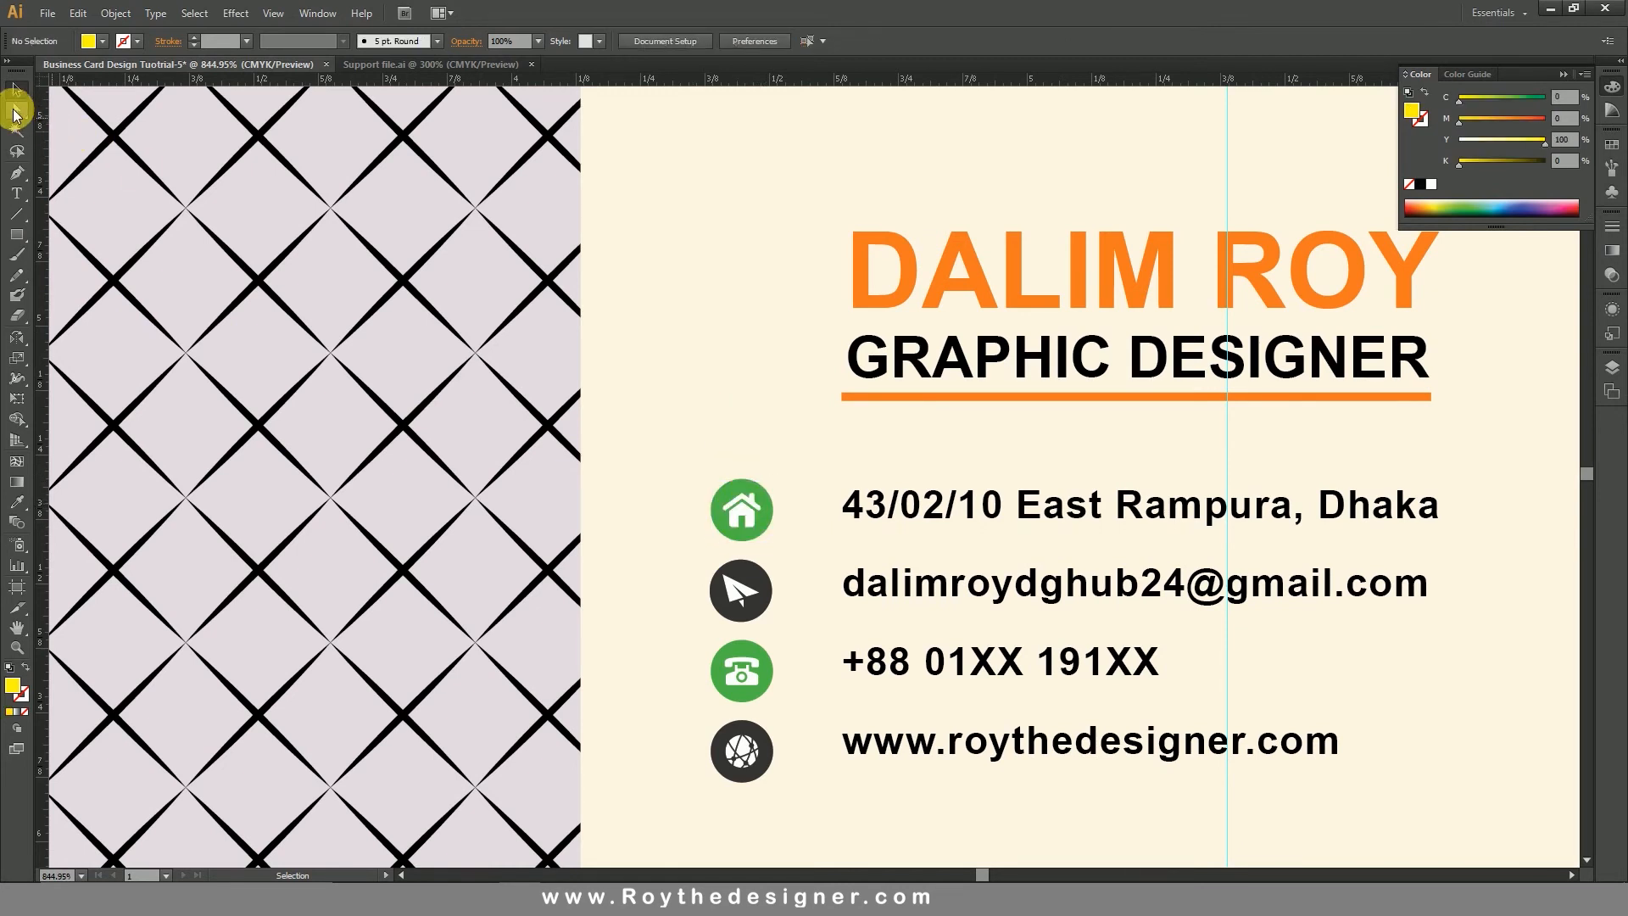
pyautogui.click(17, 110)
pyautogui.click(765, 498)
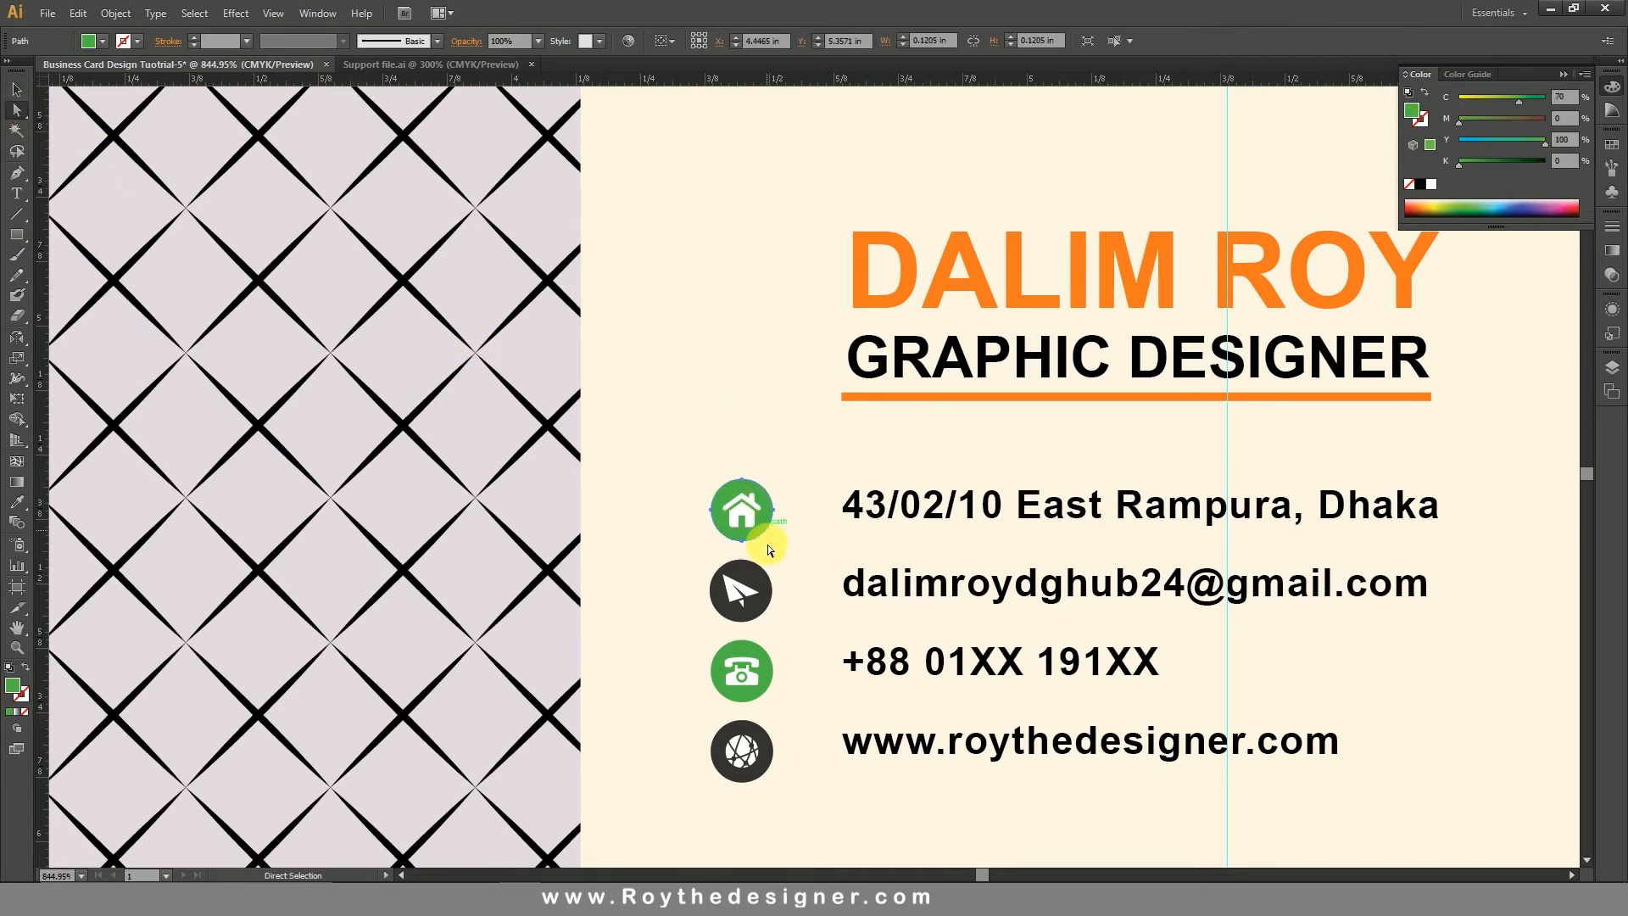
pyautogui.keyDown('shift'); pyautogui.click(767, 680); pyautogui.keyUp('shift')
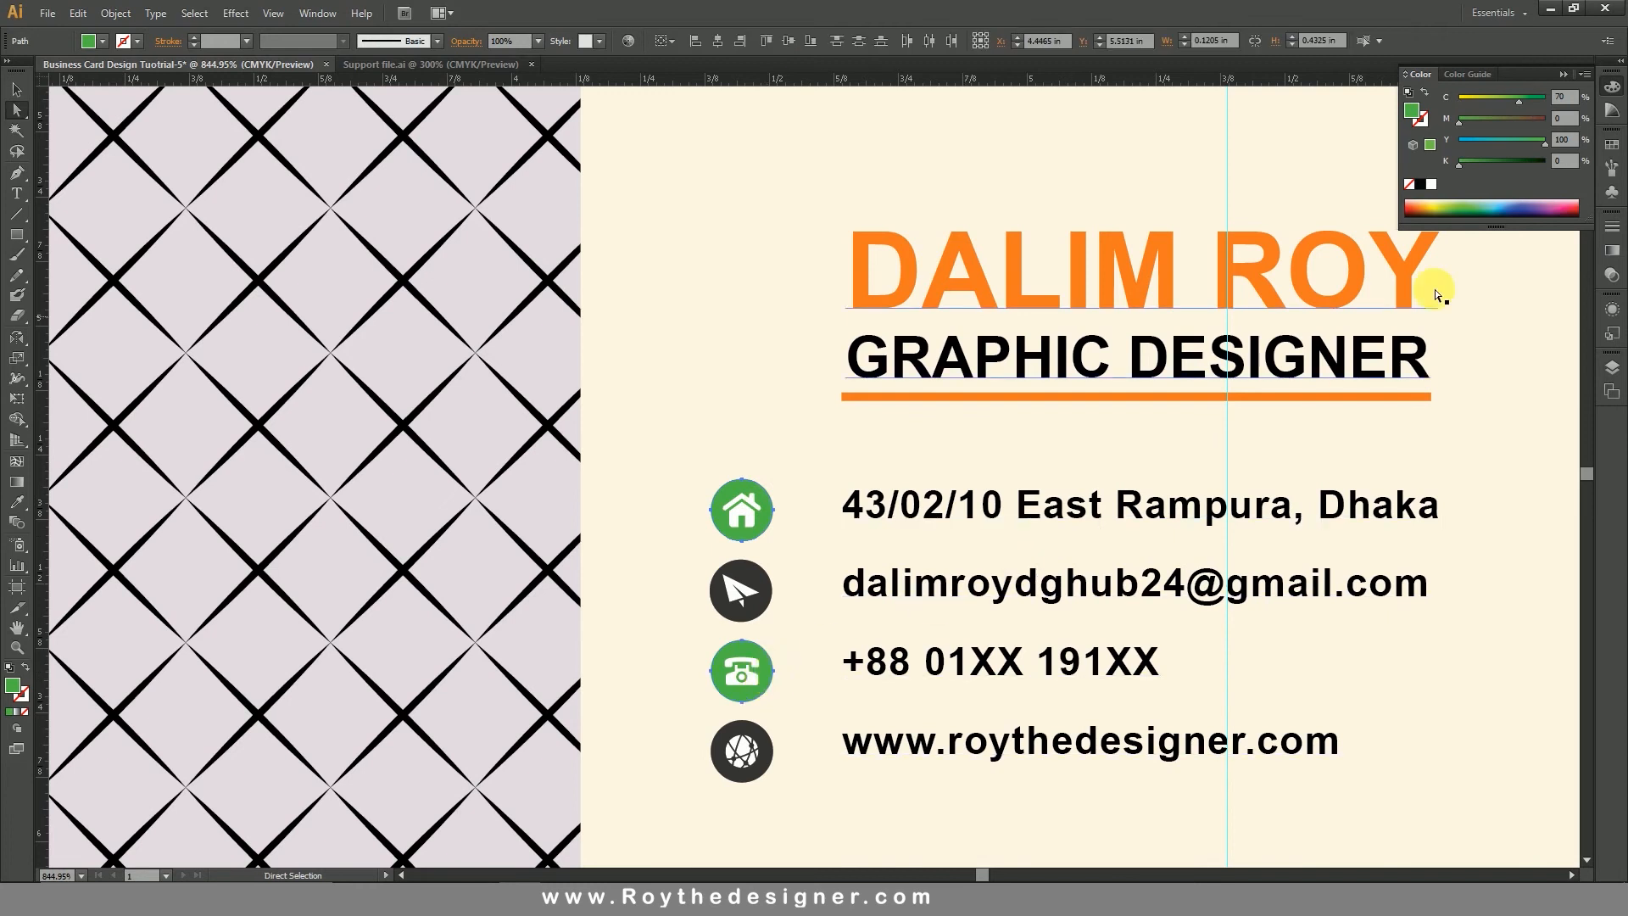
pyautogui.click(1422, 184)
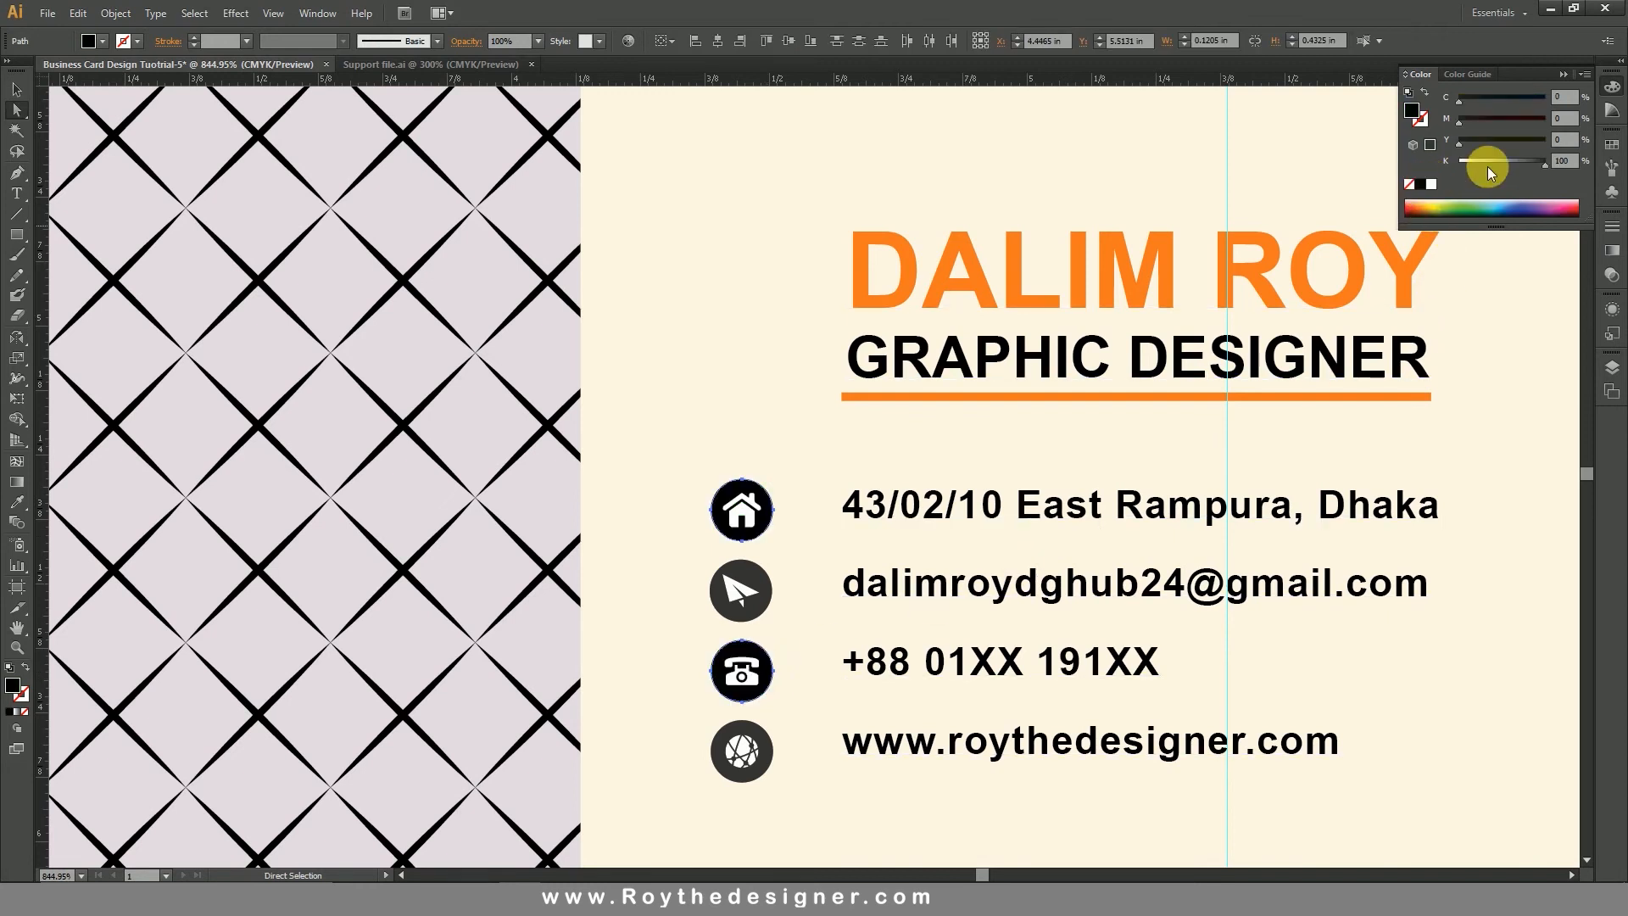
pyautogui.moveTo(1530, 161); pyautogui.dragTo(1416, 160)
pyautogui.moveTo(1530, 140); pyautogui.dragTo(1545, 139)
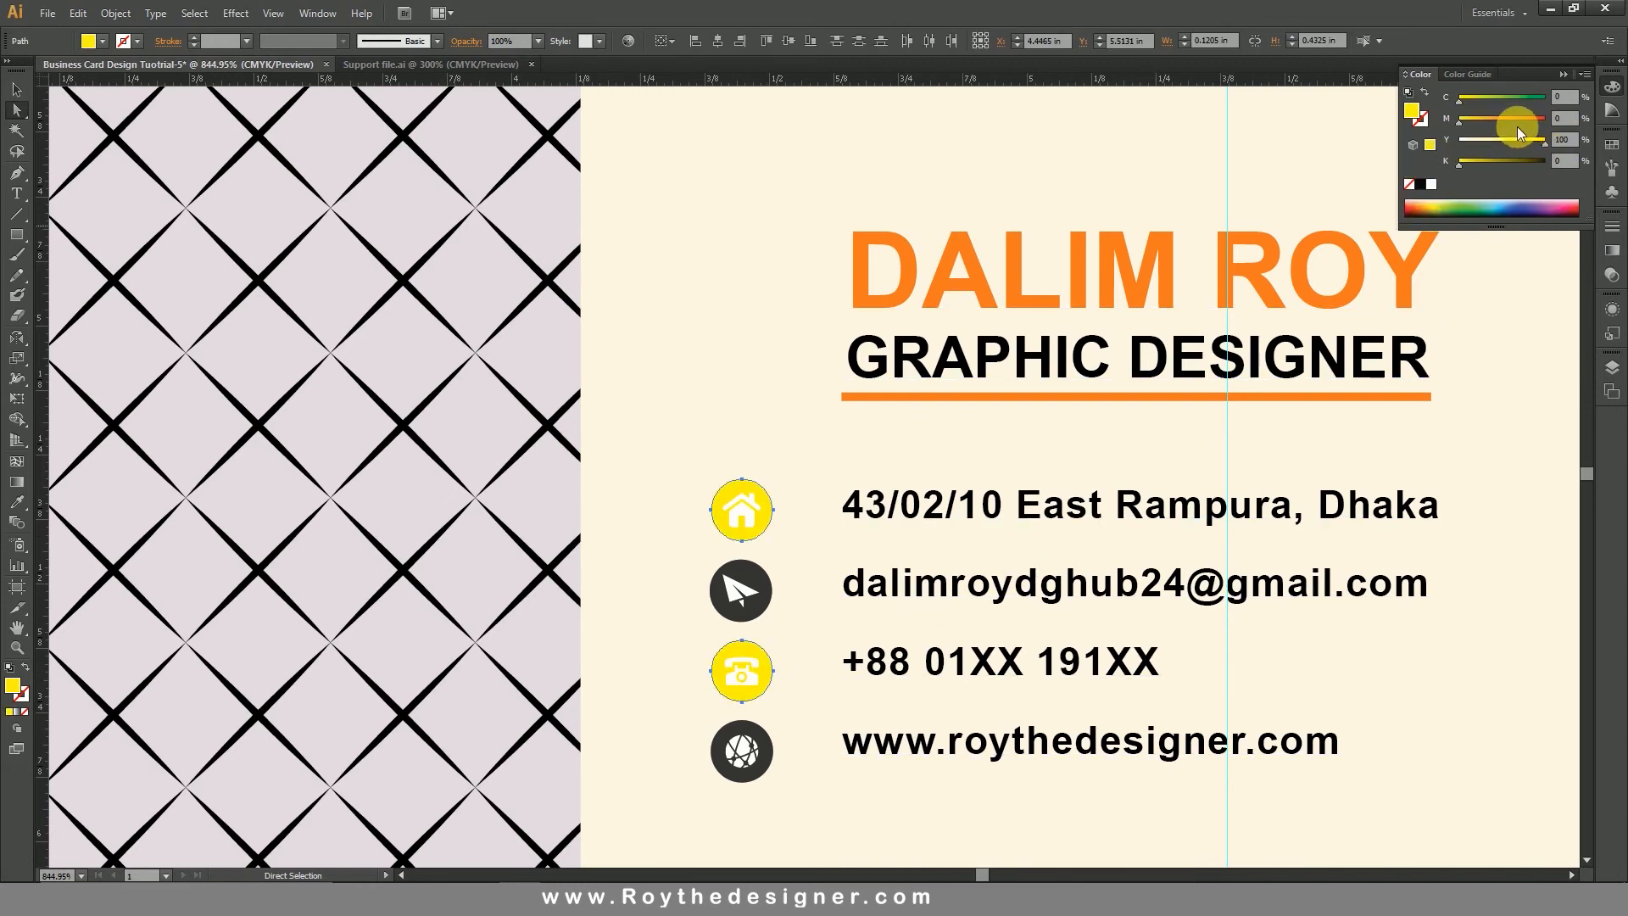
pyautogui.click(1497, 118)
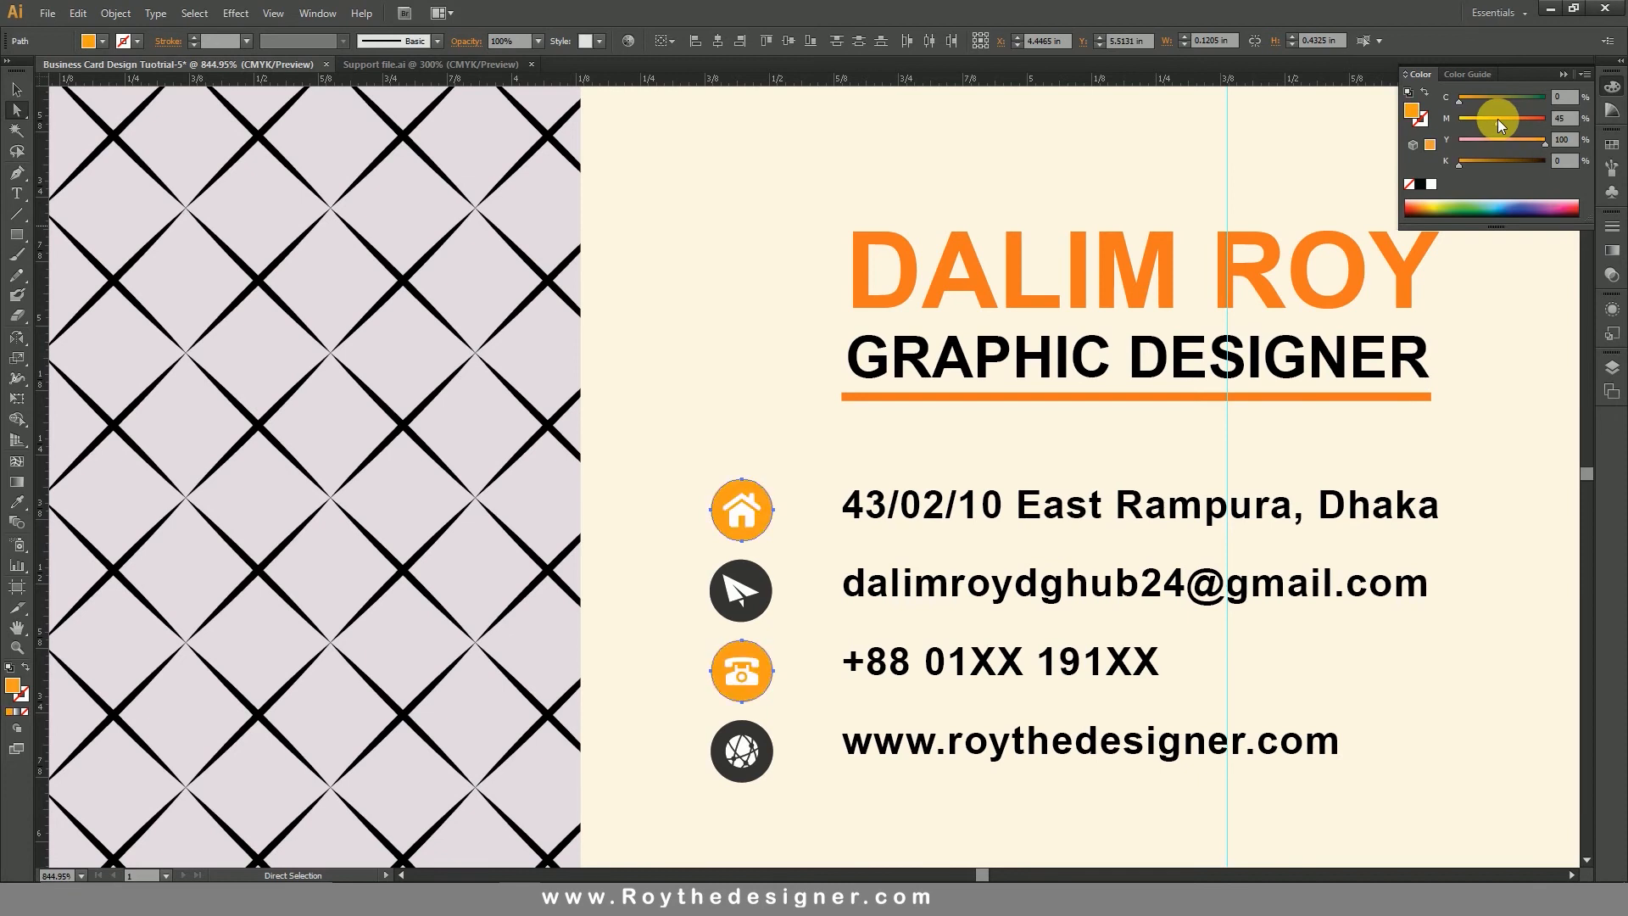
# - Match the circles behind the paper-plane and globe icons to the orange house icon's circle using the Eyedropper
pyautogui.click(760, 578)
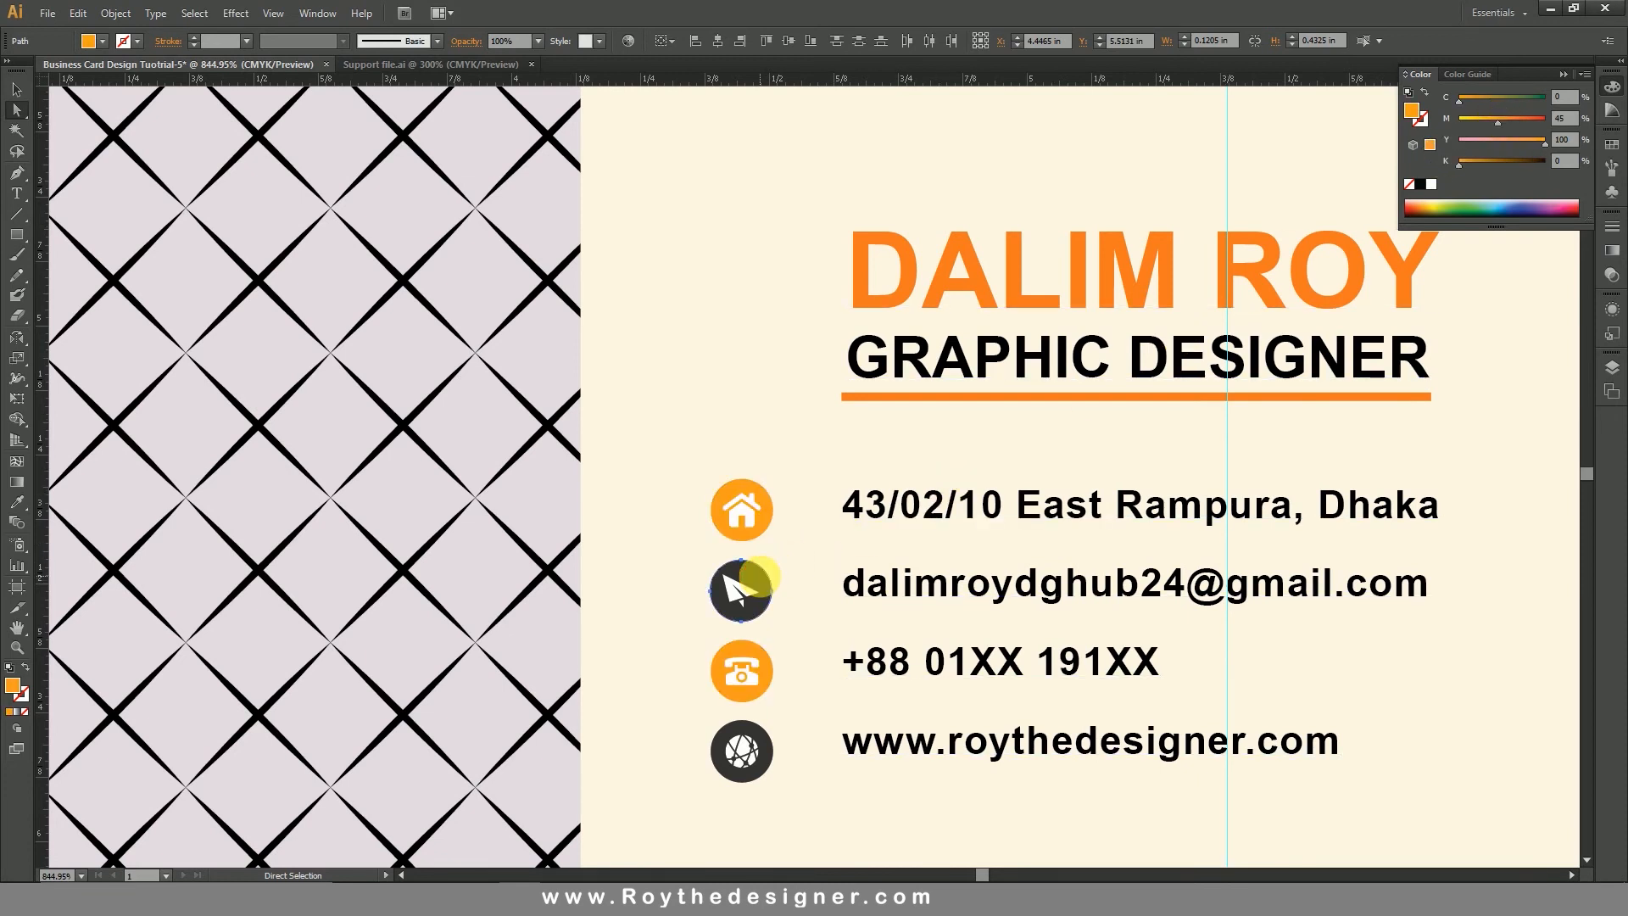
pyautogui.keyDown('shift'); pyautogui.click(758, 740); pyautogui.keyUp('shift')
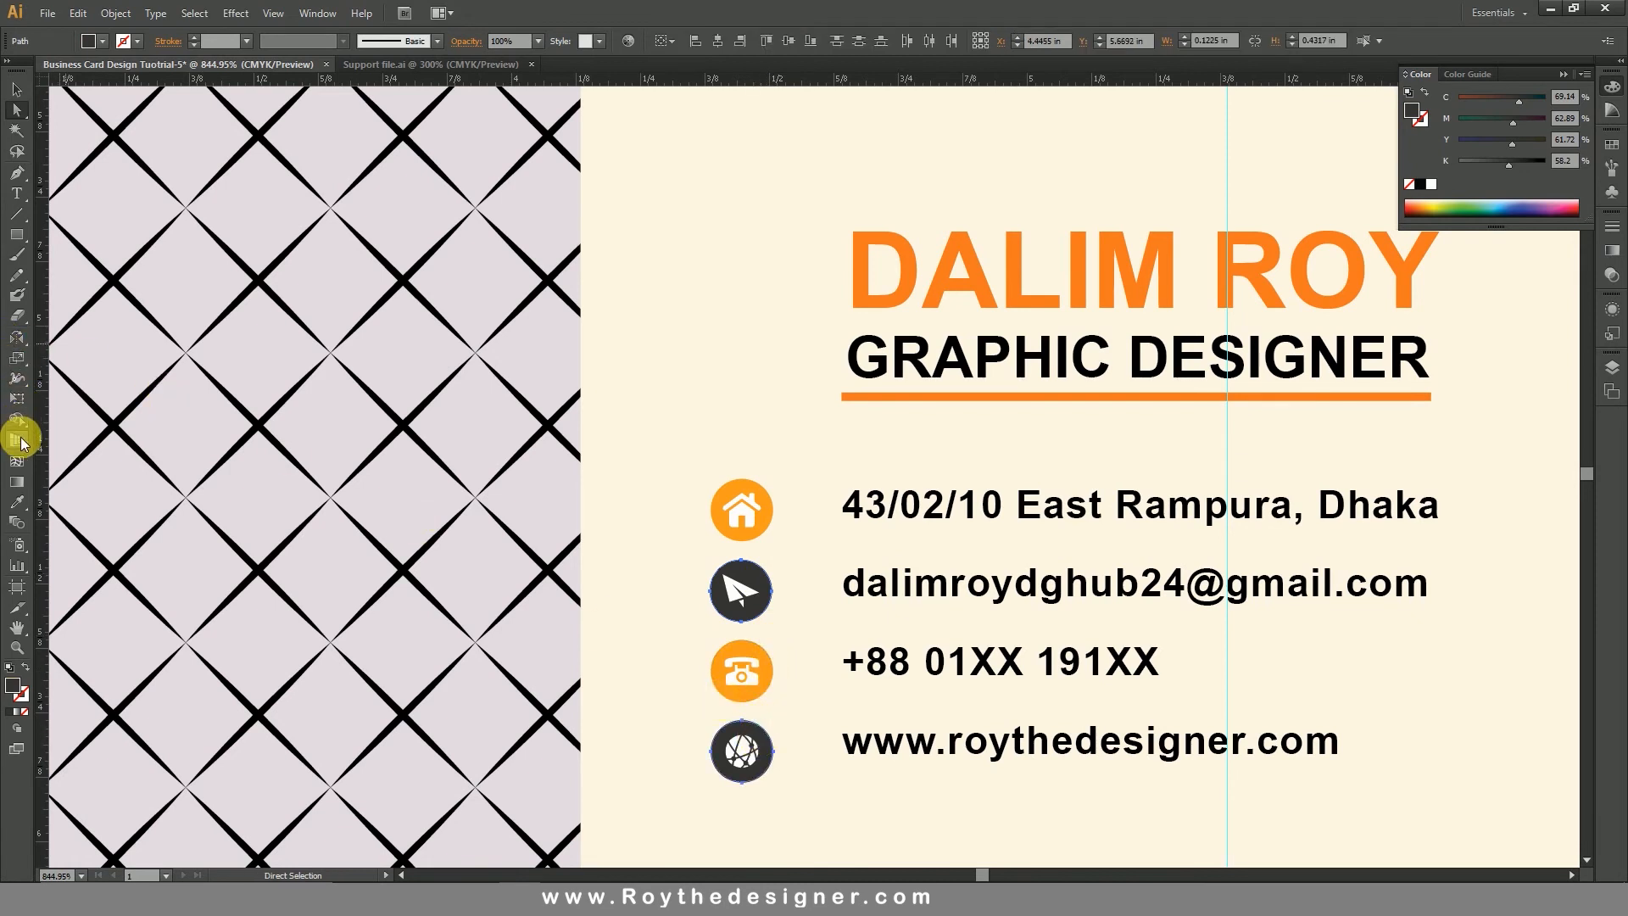
pyautogui.click(16, 503)
pyautogui.click(736, 482)
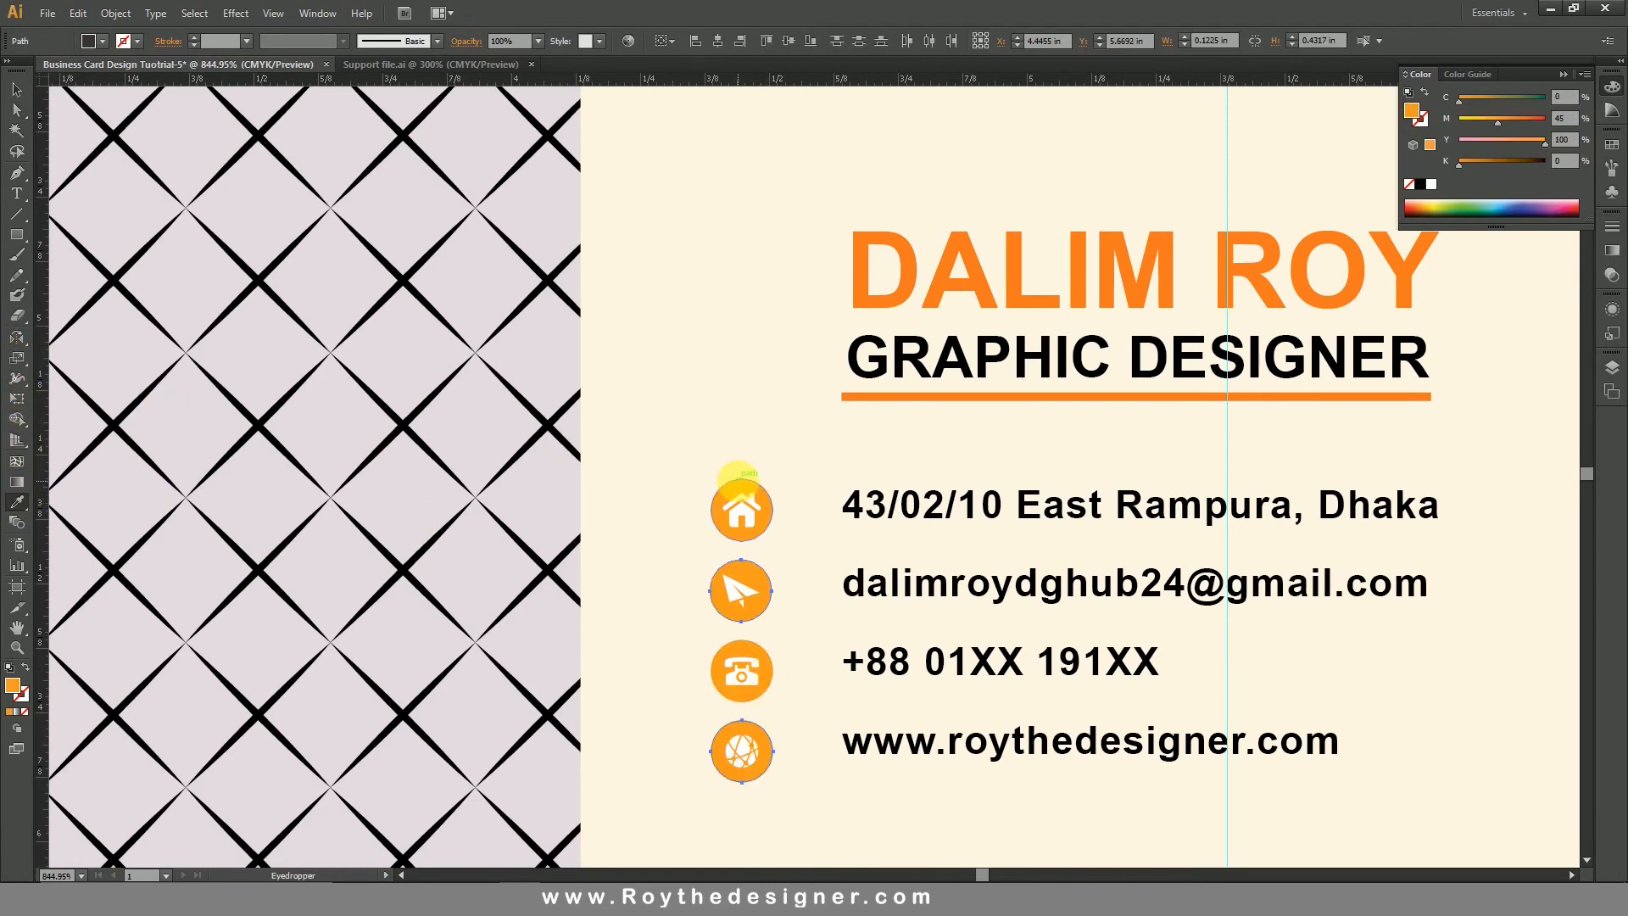
pyautogui.click(16, 89)
pyautogui.click(647, 318)
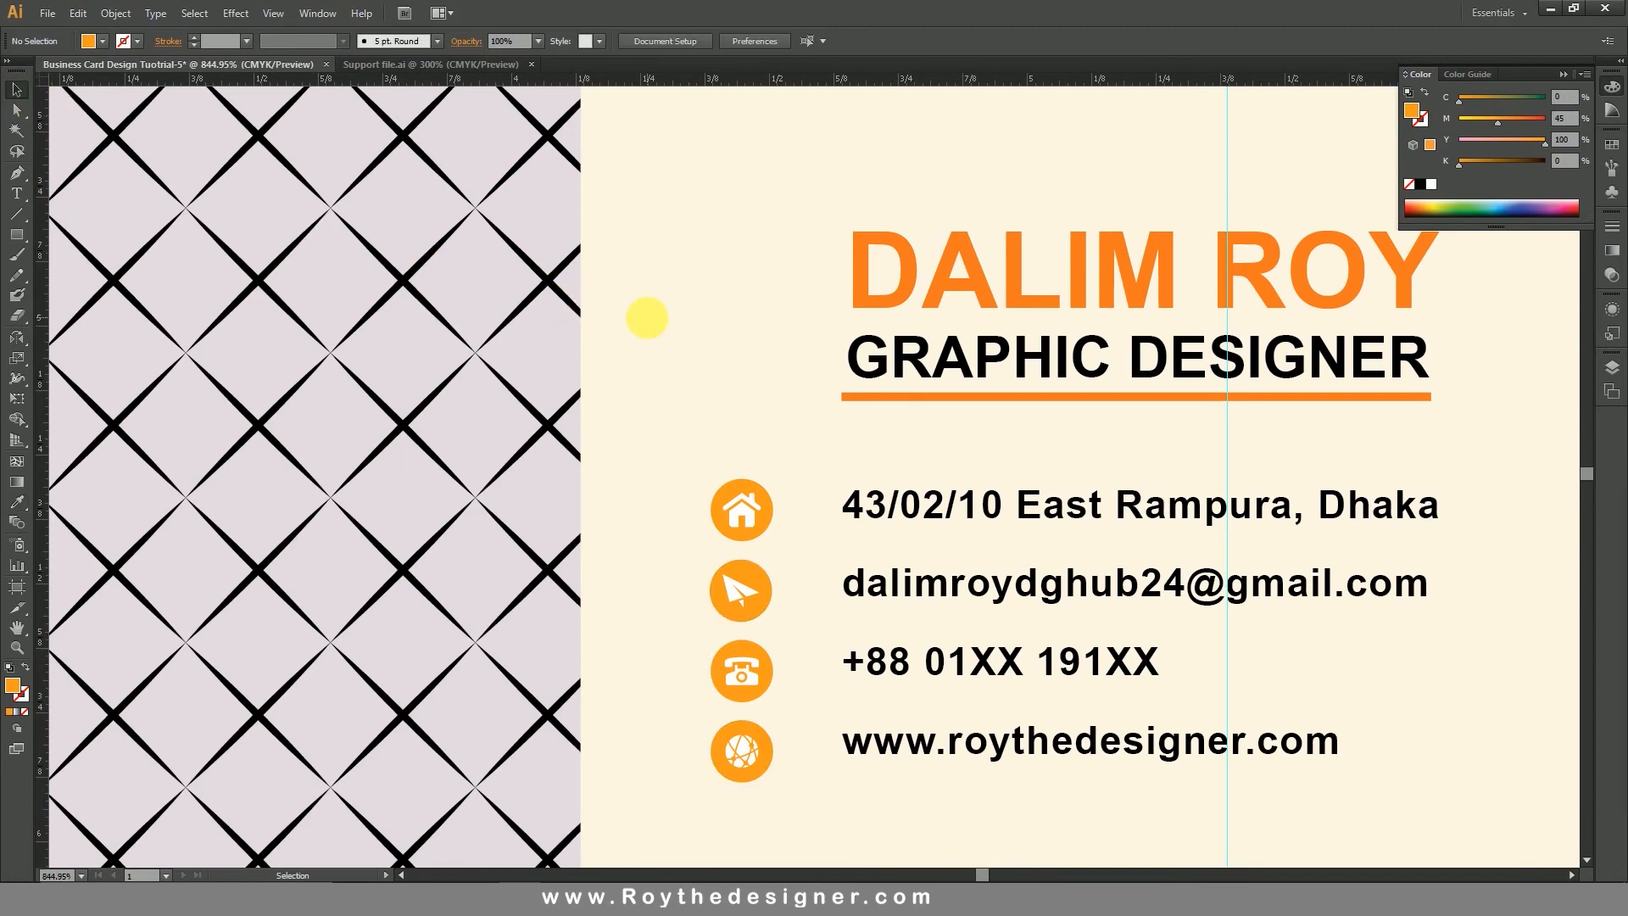
# - Hide the guides across the document
pyautogui.press('z')
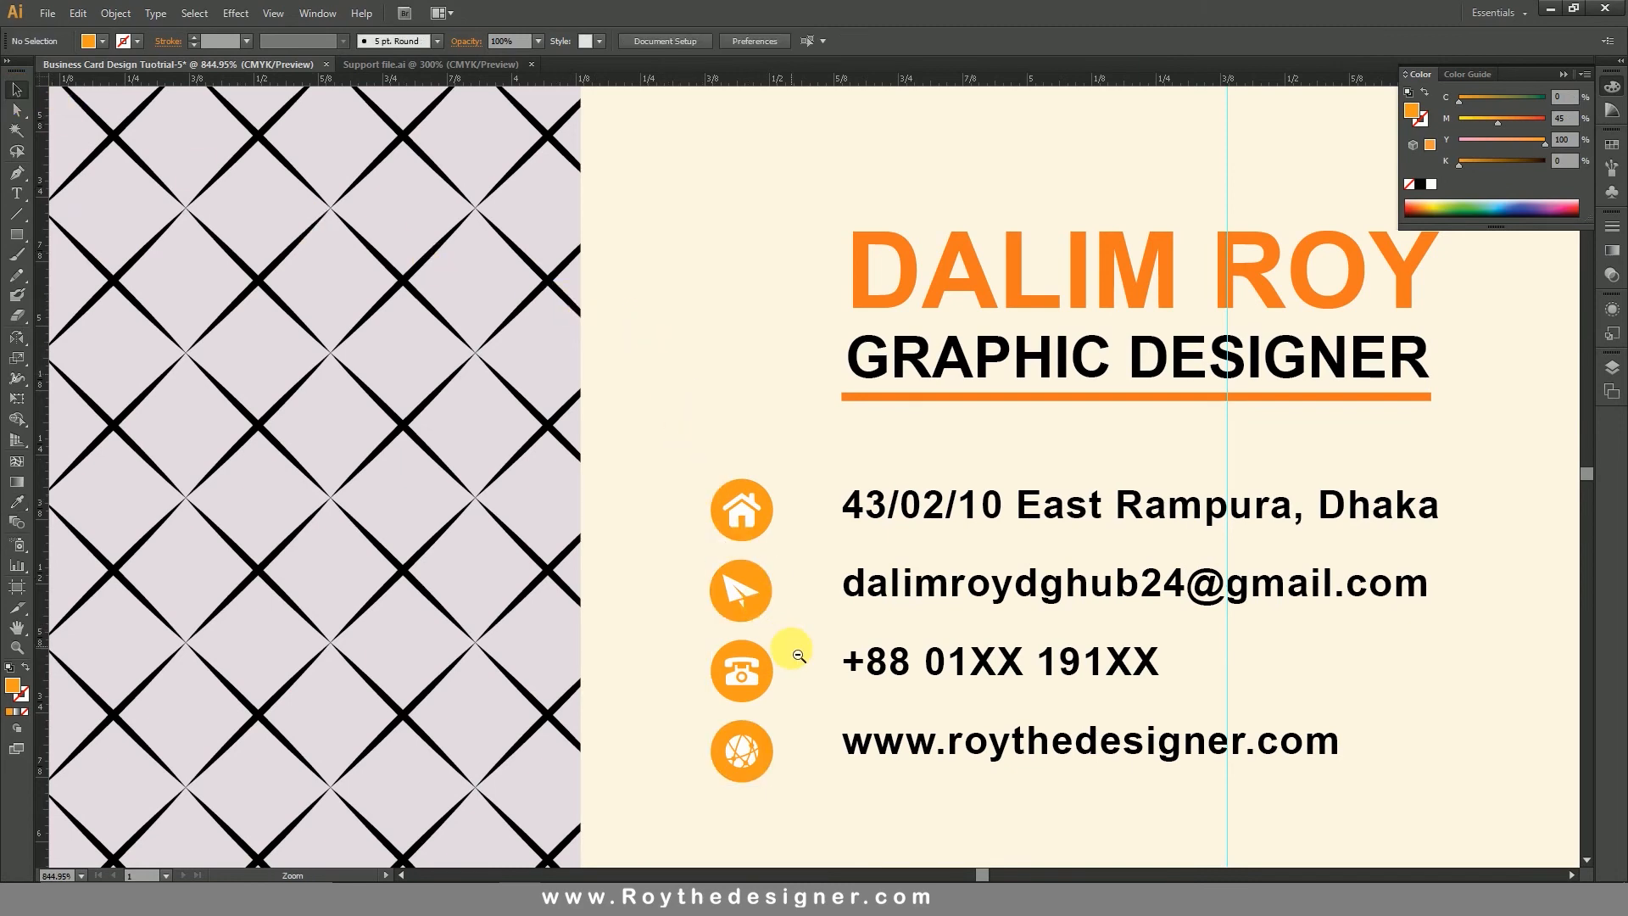
pyautogui.keyDown('alt'); pyautogui.click(789, 646); pyautogui.keyUp('alt')
pyautogui.keyDown('alt'); pyautogui.click(842, 627); pyautogui.keyUp('alt')
pyautogui.keyDown('alt'); pyautogui.click(857, 603); pyautogui.keyUp('alt')
pyautogui.keyDown('alt'); pyautogui.click(859, 592); pyautogui.keyUp('alt')
pyautogui.moveTo(930, 375); pyautogui.dragTo(959, 518)
pyautogui.rightClick(1202, 334)
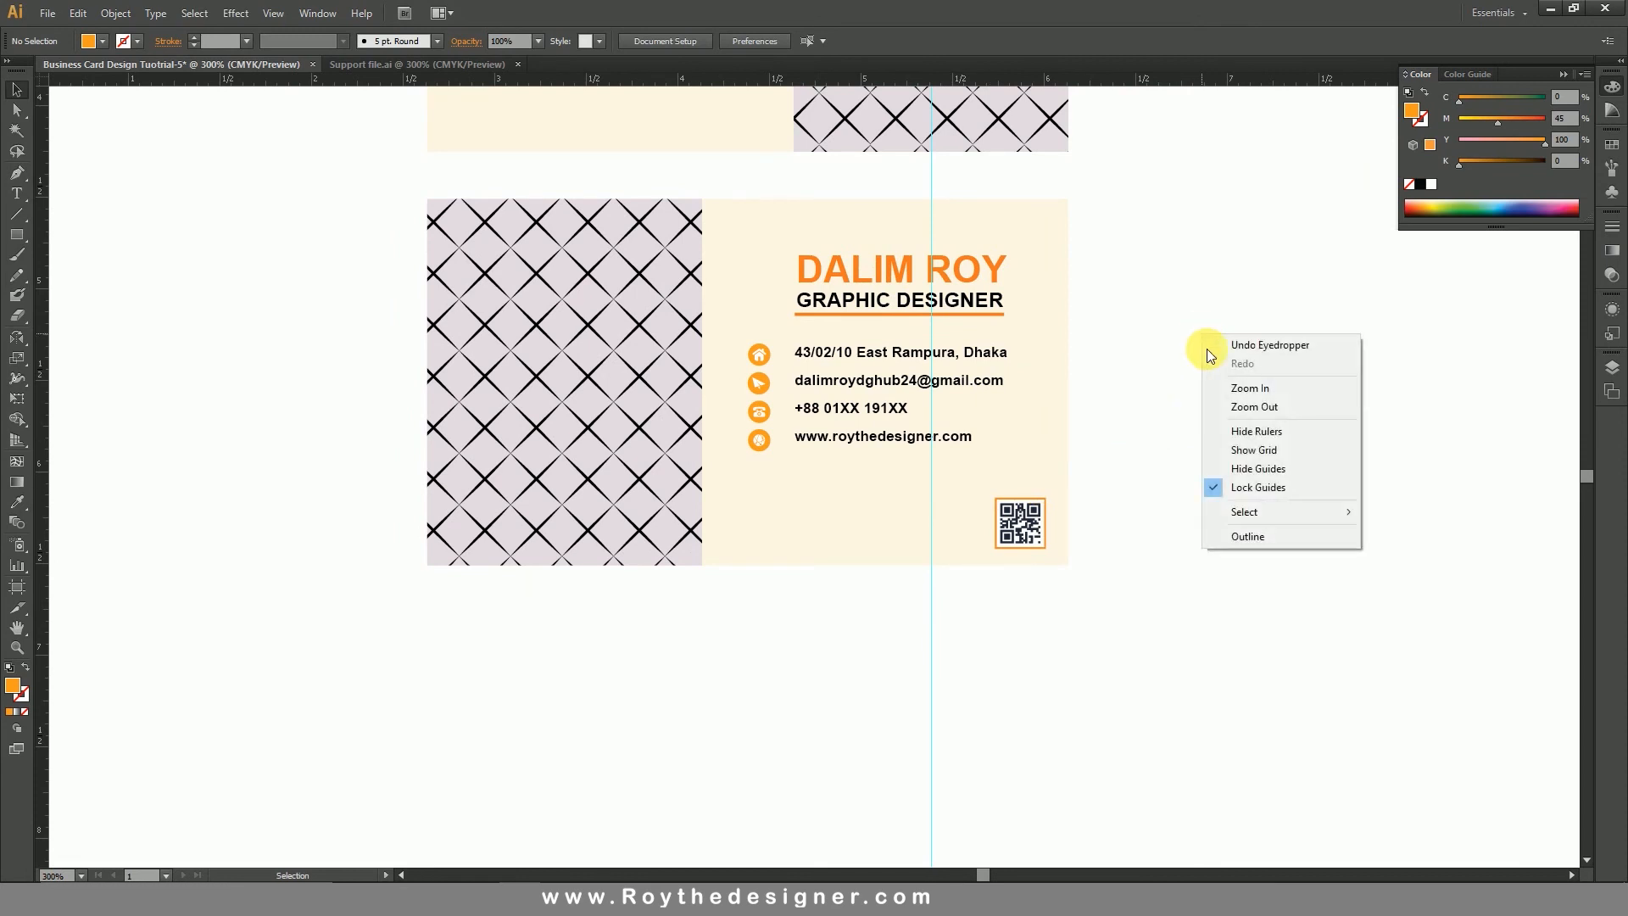
pyautogui.click(1255, 468)
# - Unlock all locked objects in the document
pyautogui.keyDown('alt'); pyautogui.click(921, 429); pyautogui.keyUp('alt')
pyautogui.keyDown('alt'); pyautogui.click(933, 432); pyautogui.keyUp('alt')
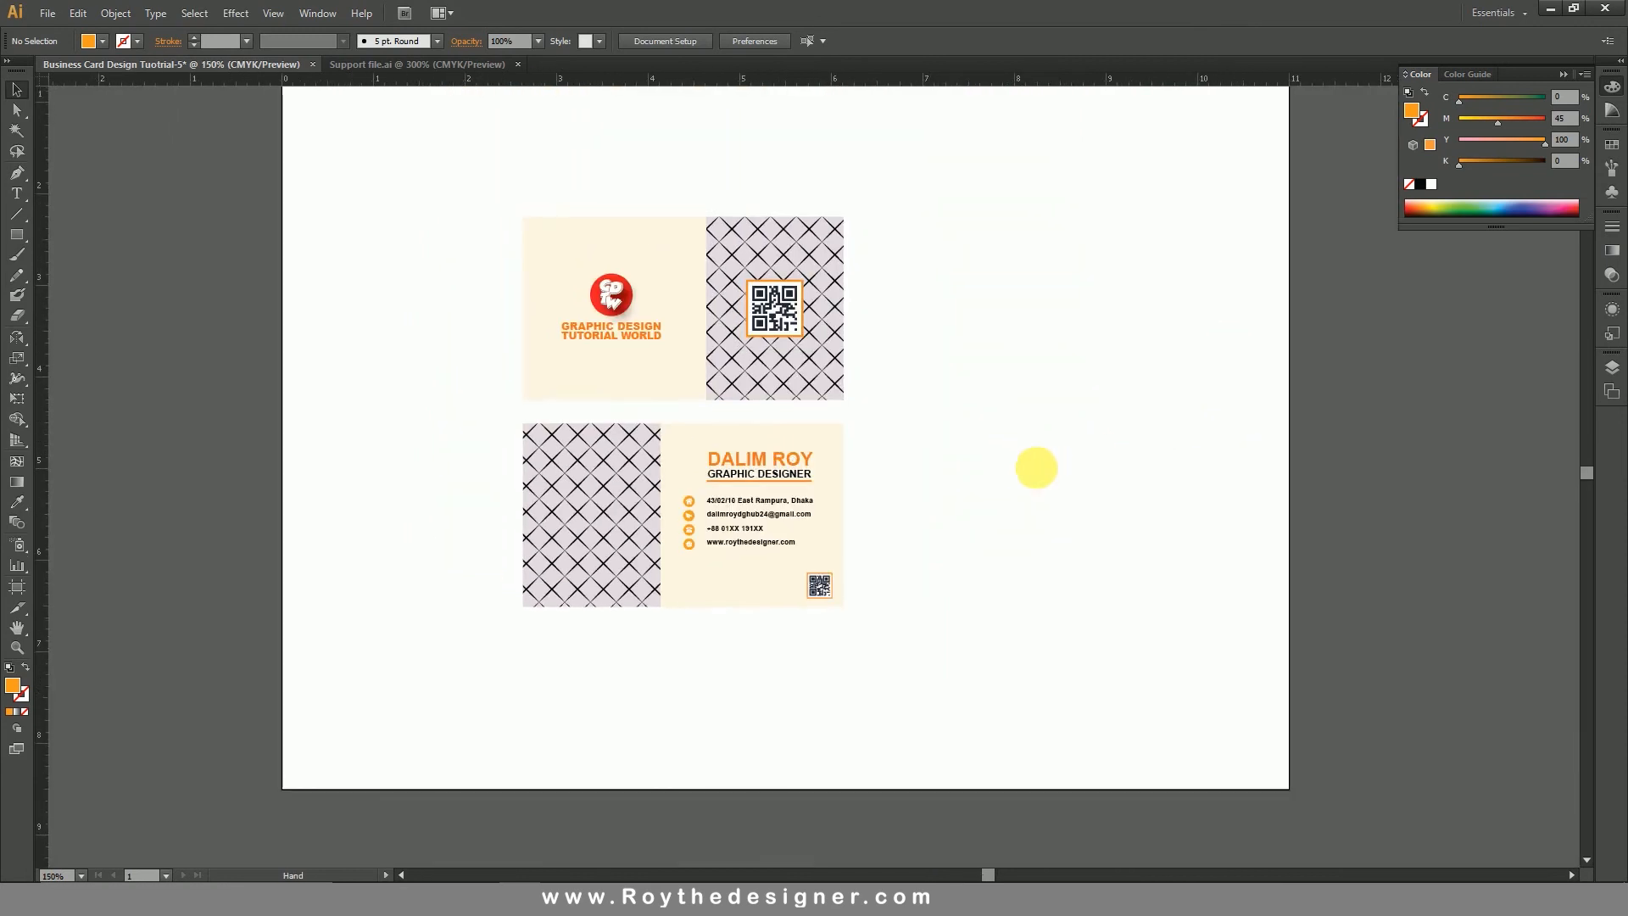
pyautogui.moveTo(503, 176); pyautogui.dragTo(986, 670)
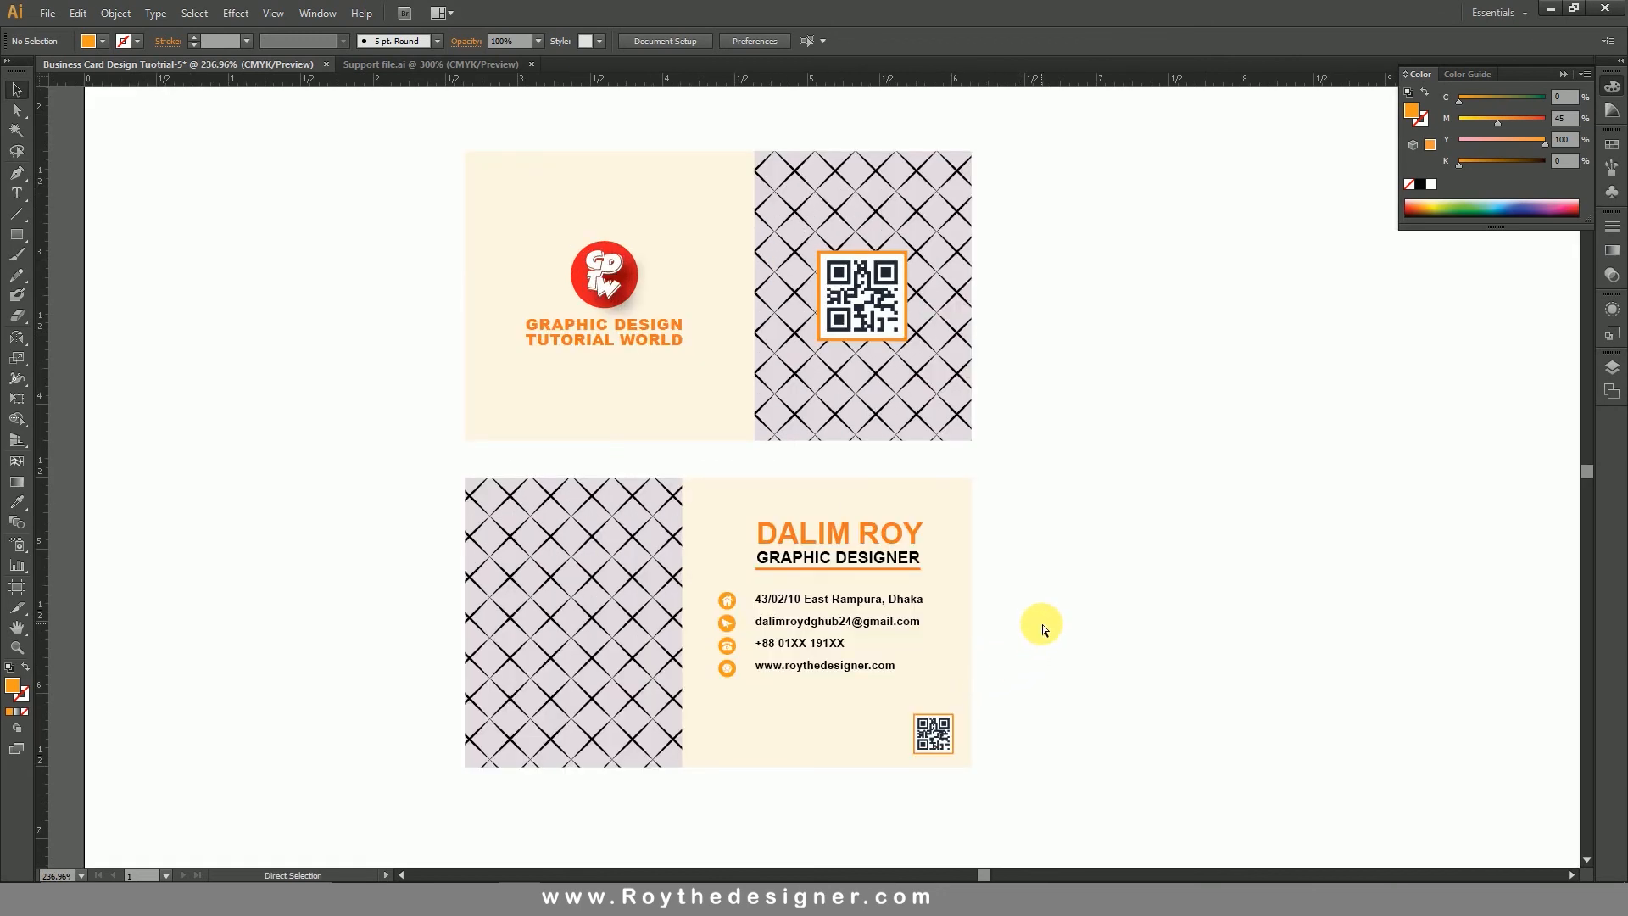
pyautogui.press('v')
pyautogui.click(936, 384)
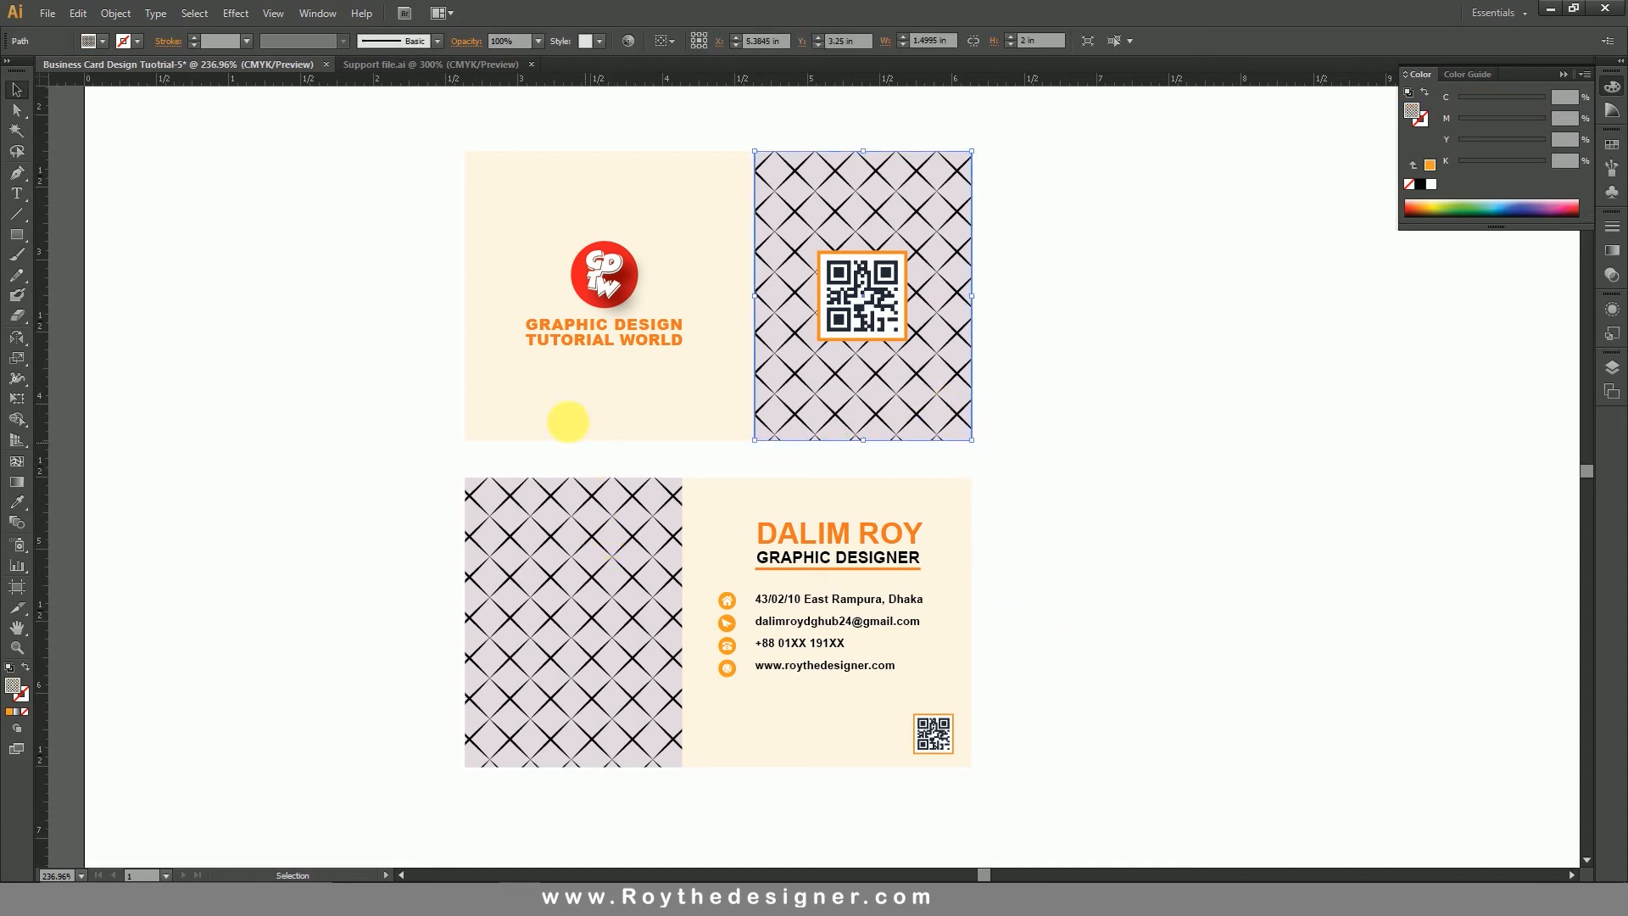
pyautogui.click(288, 246)
pyautogui.click(115, 13)
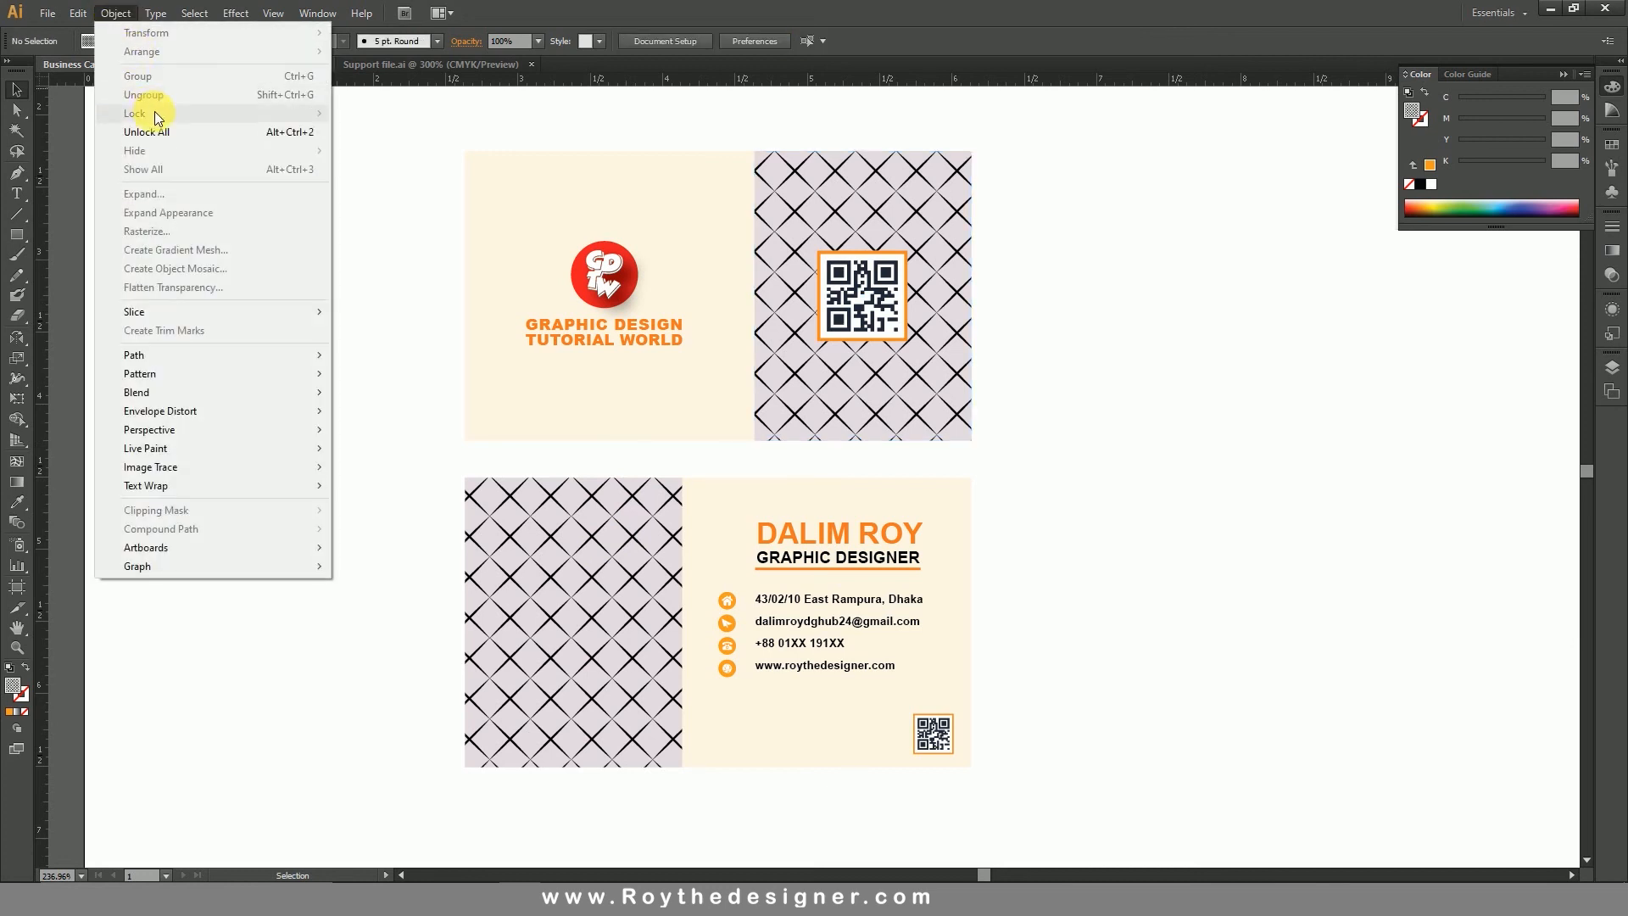
pyautogui.click(201, 132)
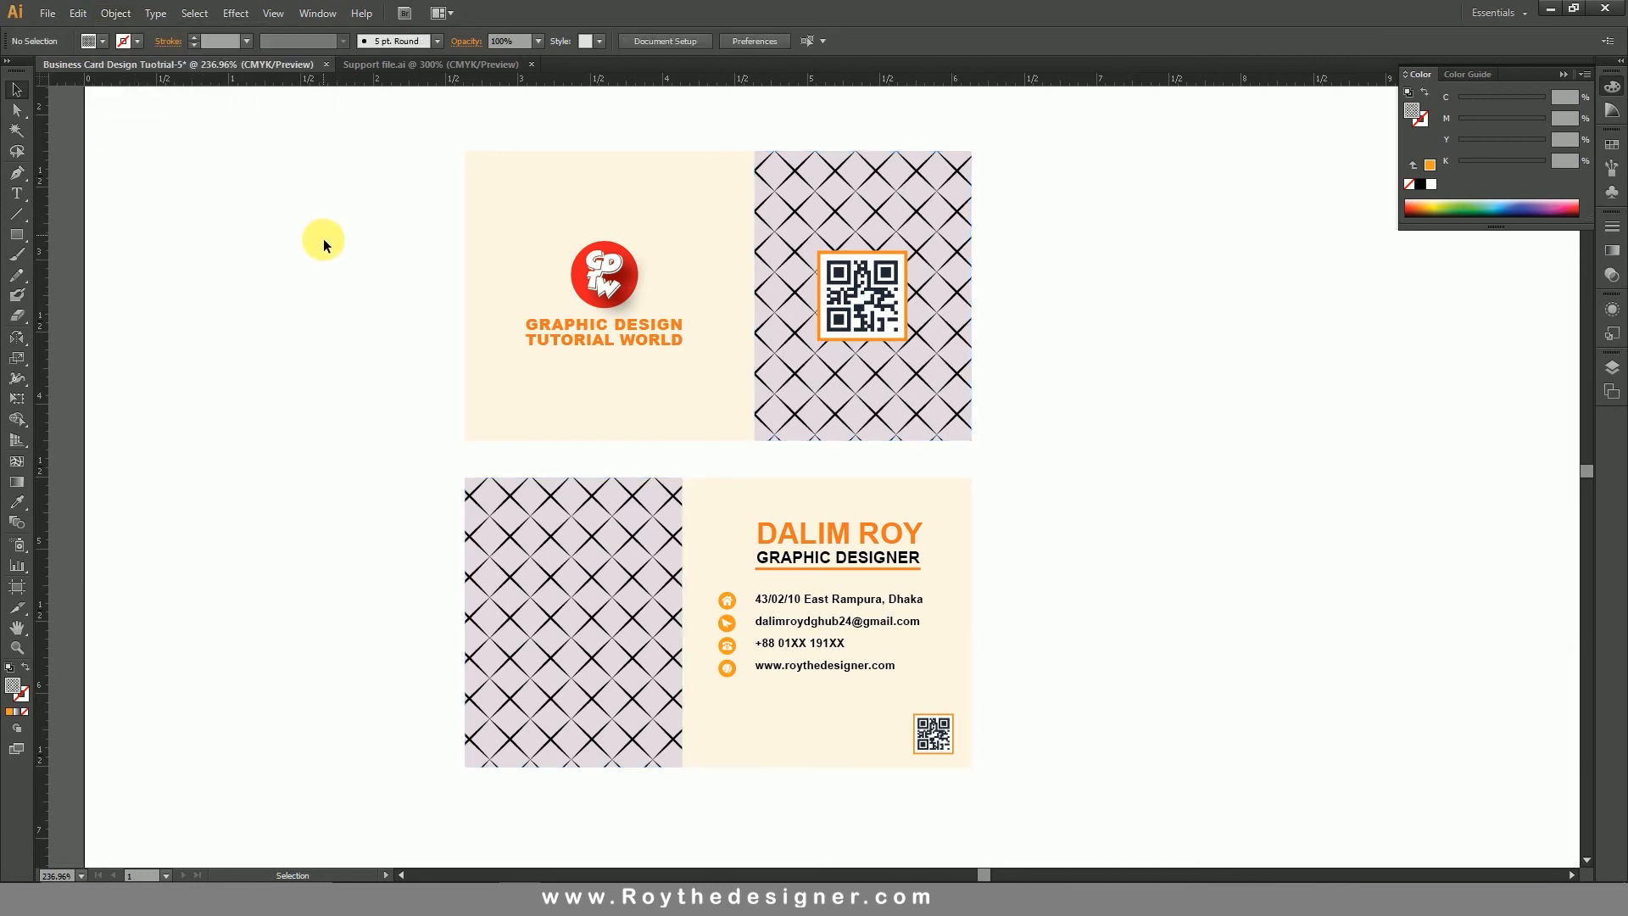
# - Lock the two diamond lattice pattern rectangles on the front and back cards
pyautogui.click(540, 506)
pyautogui.keyDown('shift'); pyautogui.click(800, 378); pyautogui.keyUp('shift')
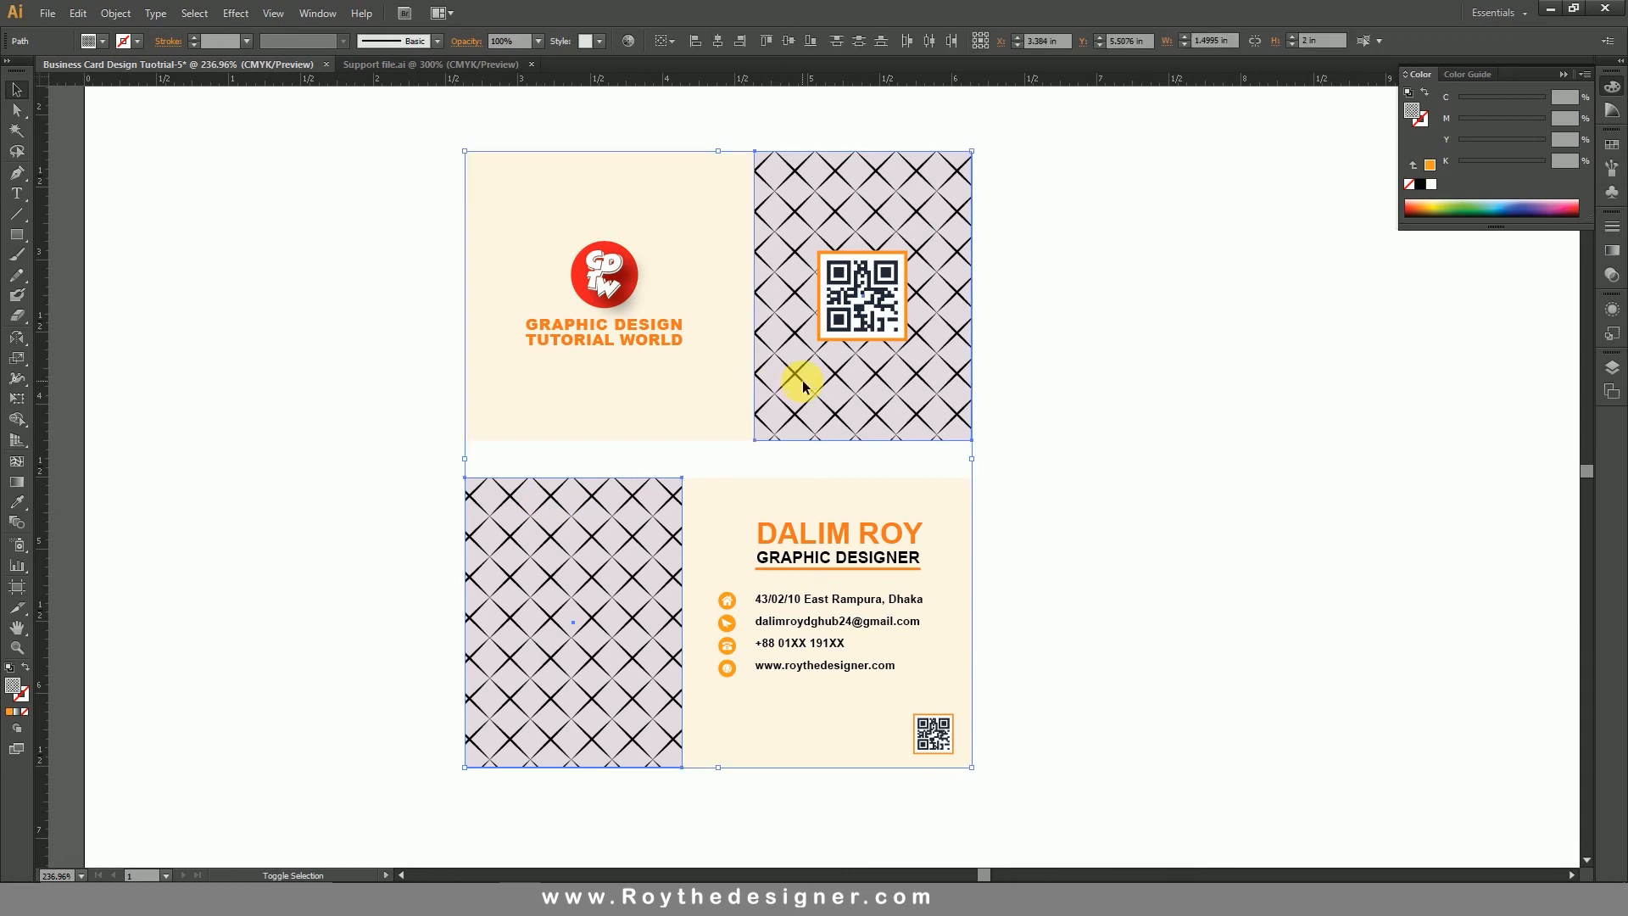
pyautogui.click(127, 14)
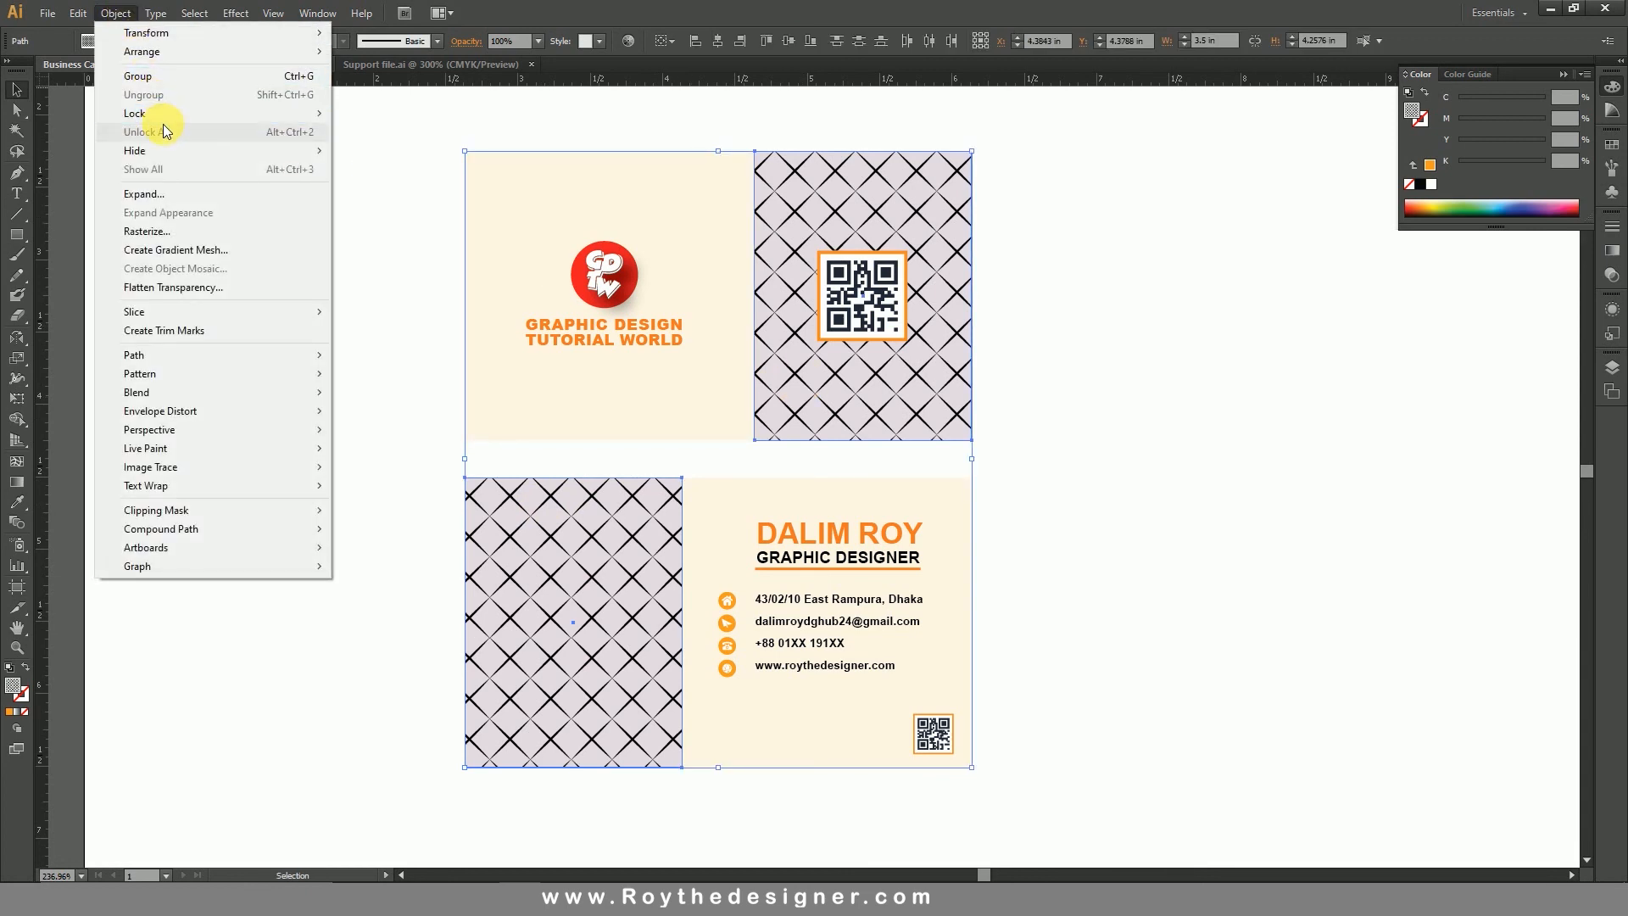
pyautogui.moveTo(181, 112)
pyautogui.click(376, 113)
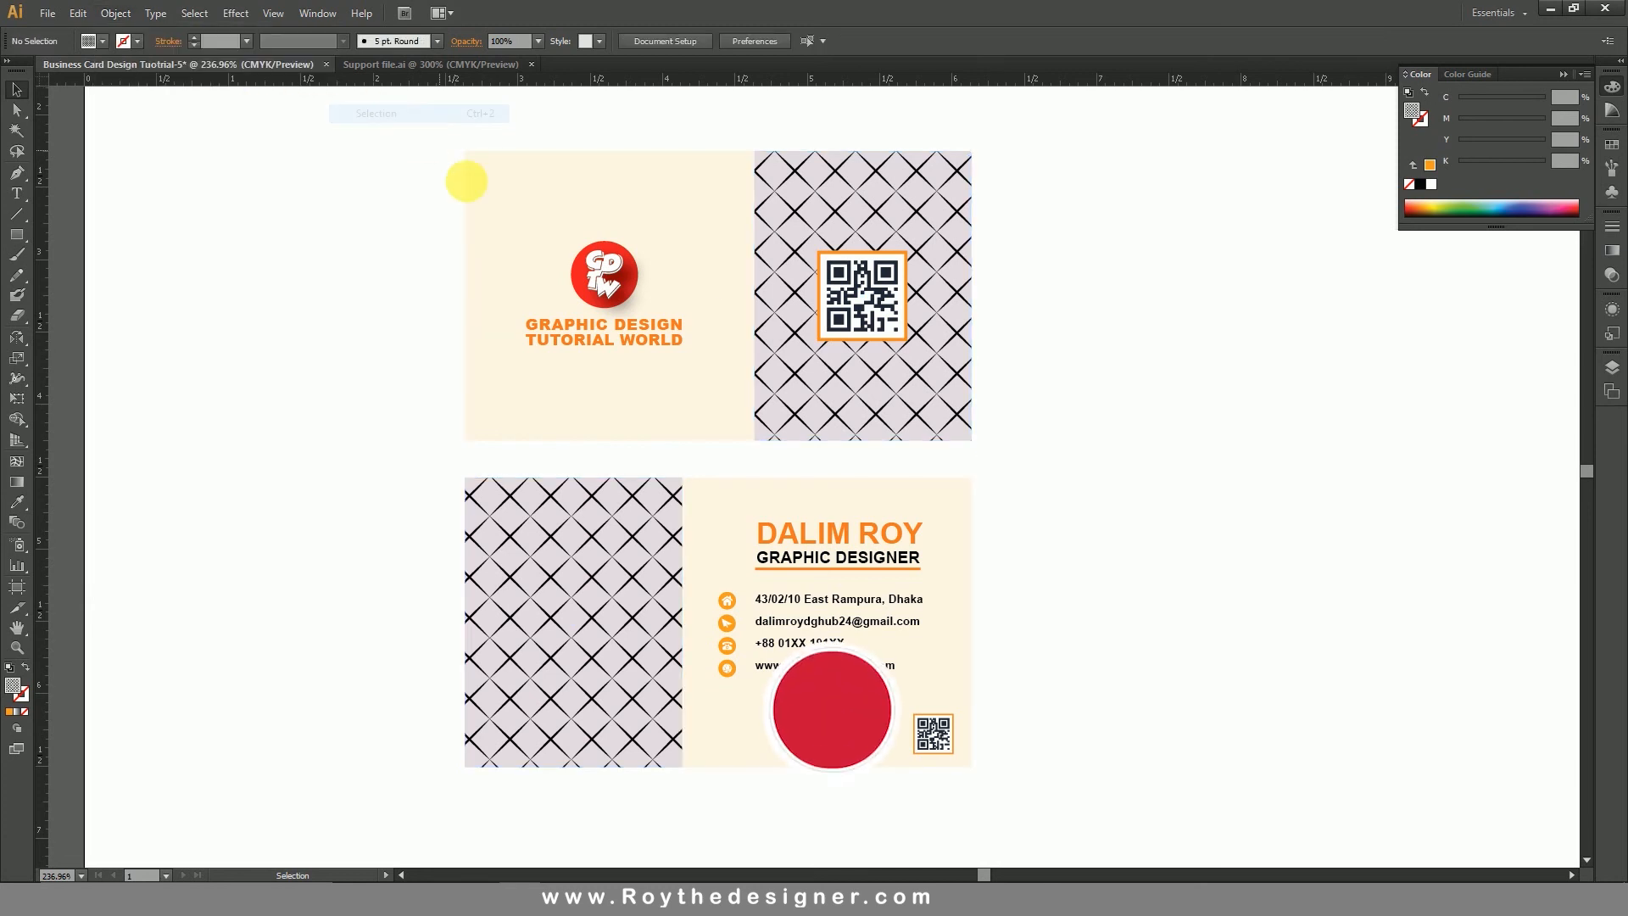
# - Recolour the two solid rectangles behind the lattice patterns light peach, C 0, M 9, Y 25, K 0
pyautogui.click(582, 490)
pyautogui.keyDown('shift'); pyautogui.click(831, 366); pyautogui.keyUp('shift')
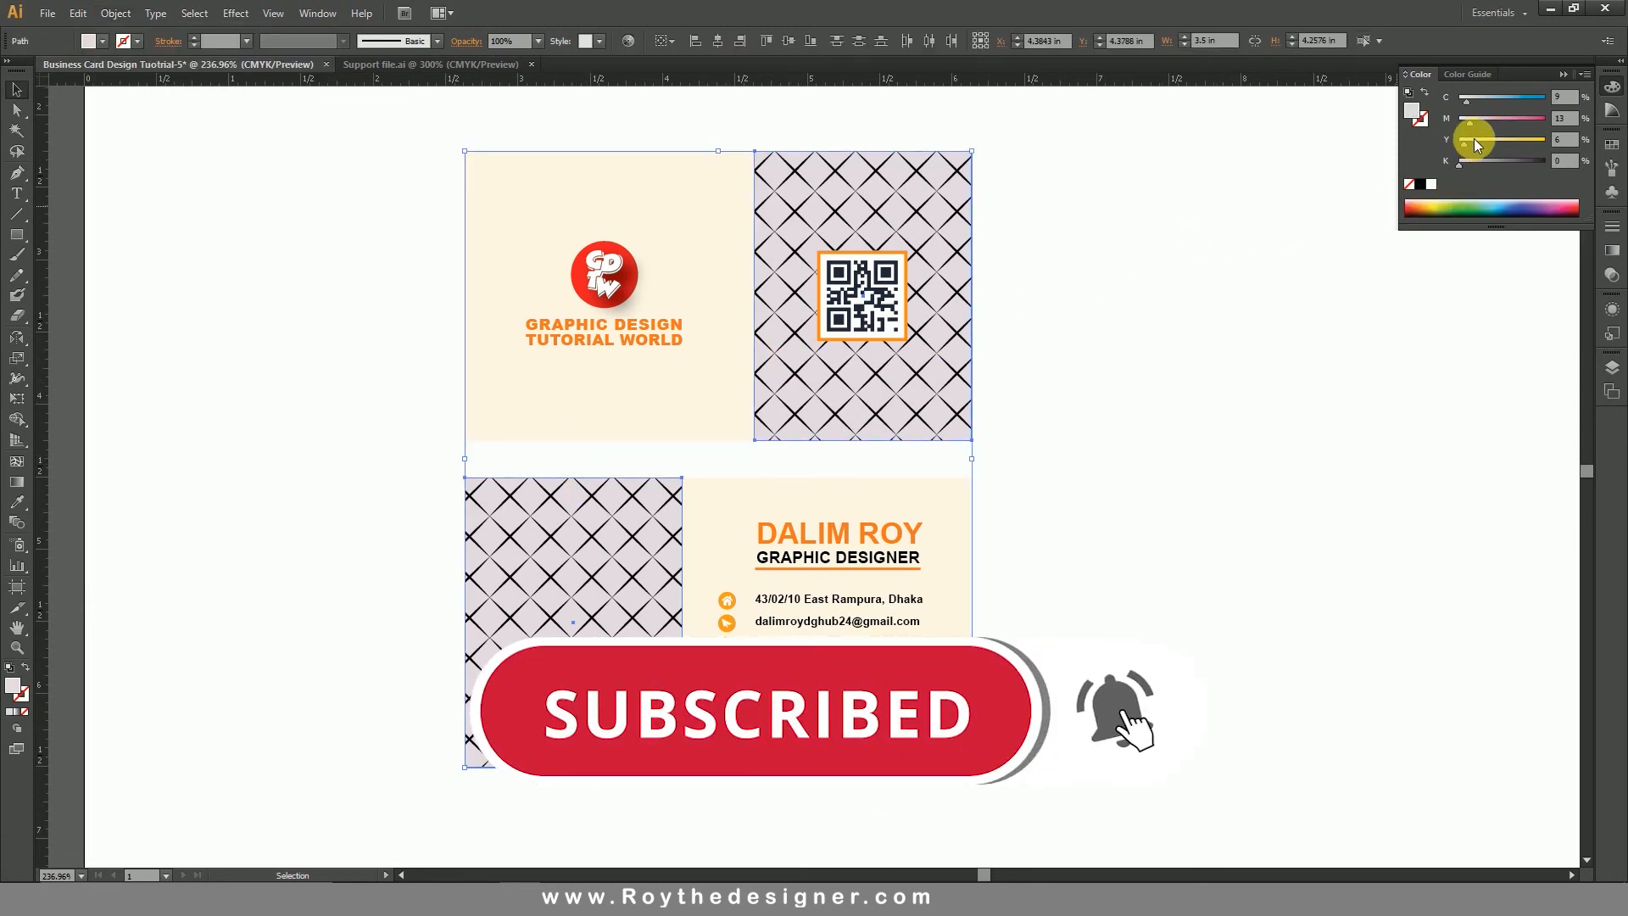
pyautogui.moveTo(1474, 139); pyautogui.dragTo(1483, 146)
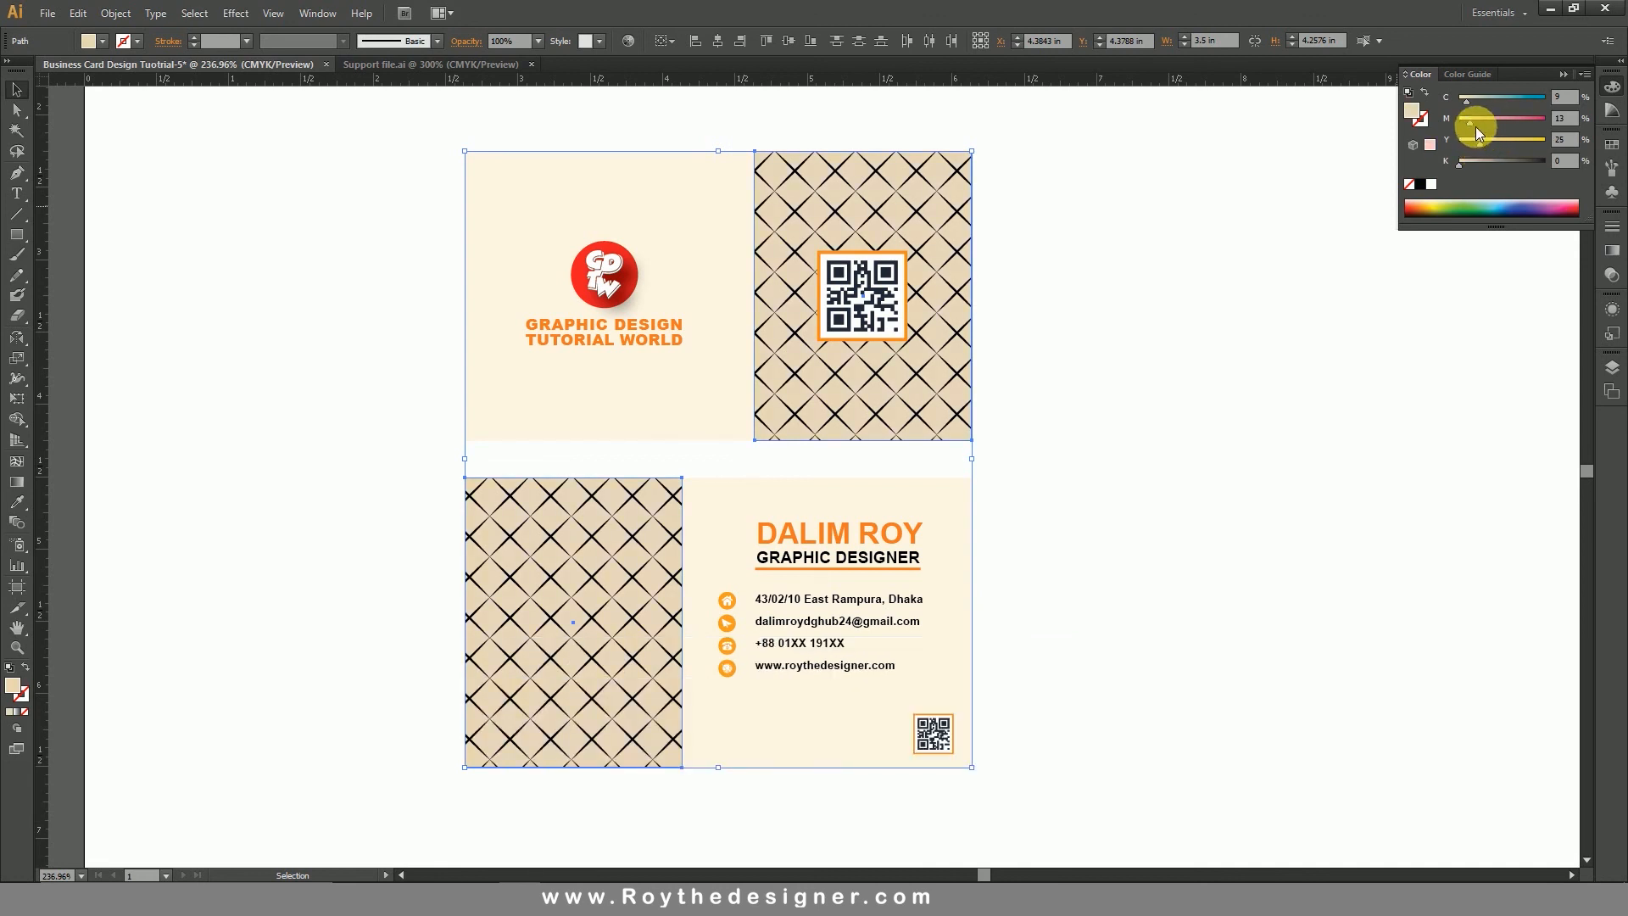
pyautogui.moveTo(1458, 100); pyautogui.dragTo(1455, 100)
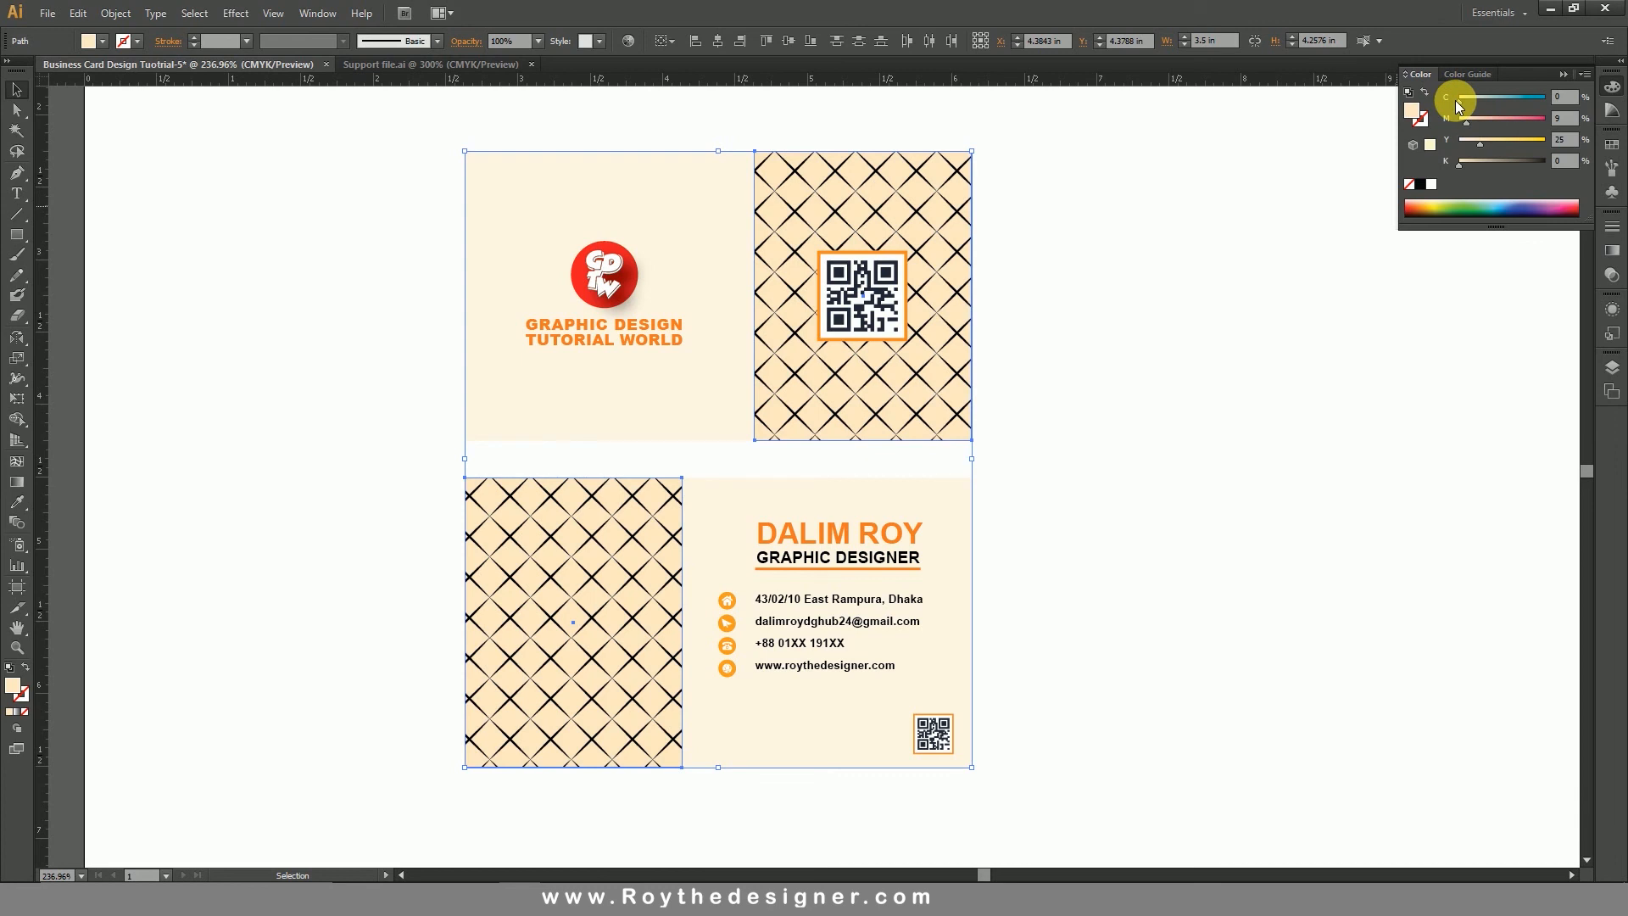
pyautogui.click(1213, 305)
# - Recolour the cream base rectangles of both cards to off-white, C 0, M 3, Y 6, K 0
pyautogui.click(918, 530)
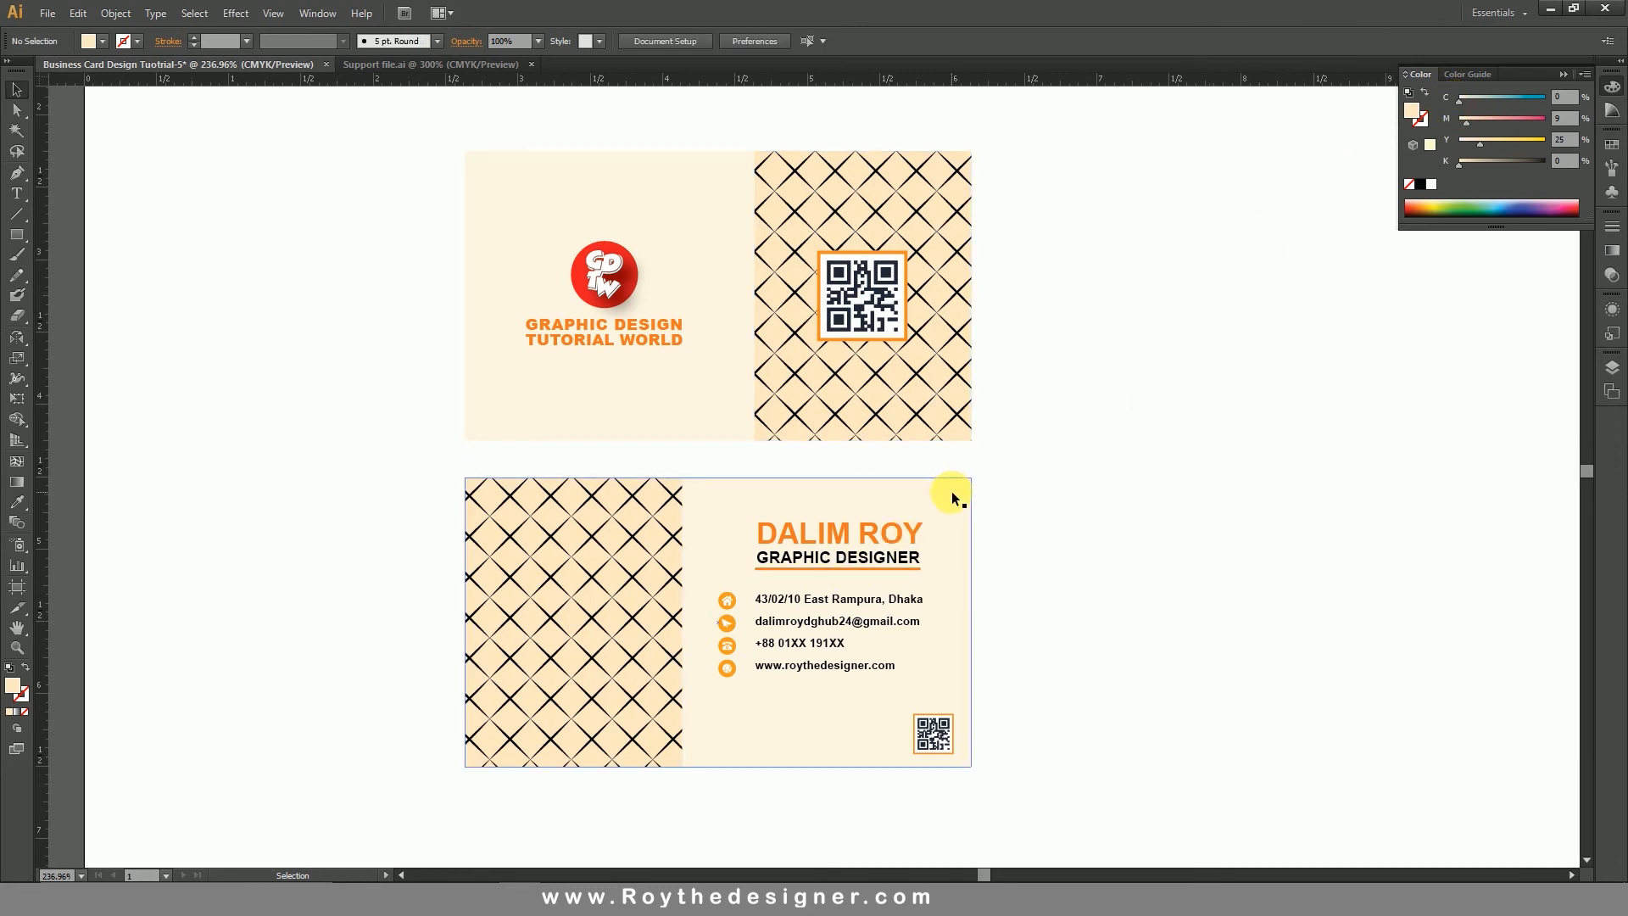
pyautogui.keyDown('shift'); pyautogui.click(676, 407); pyautogui.keyUp('shift')
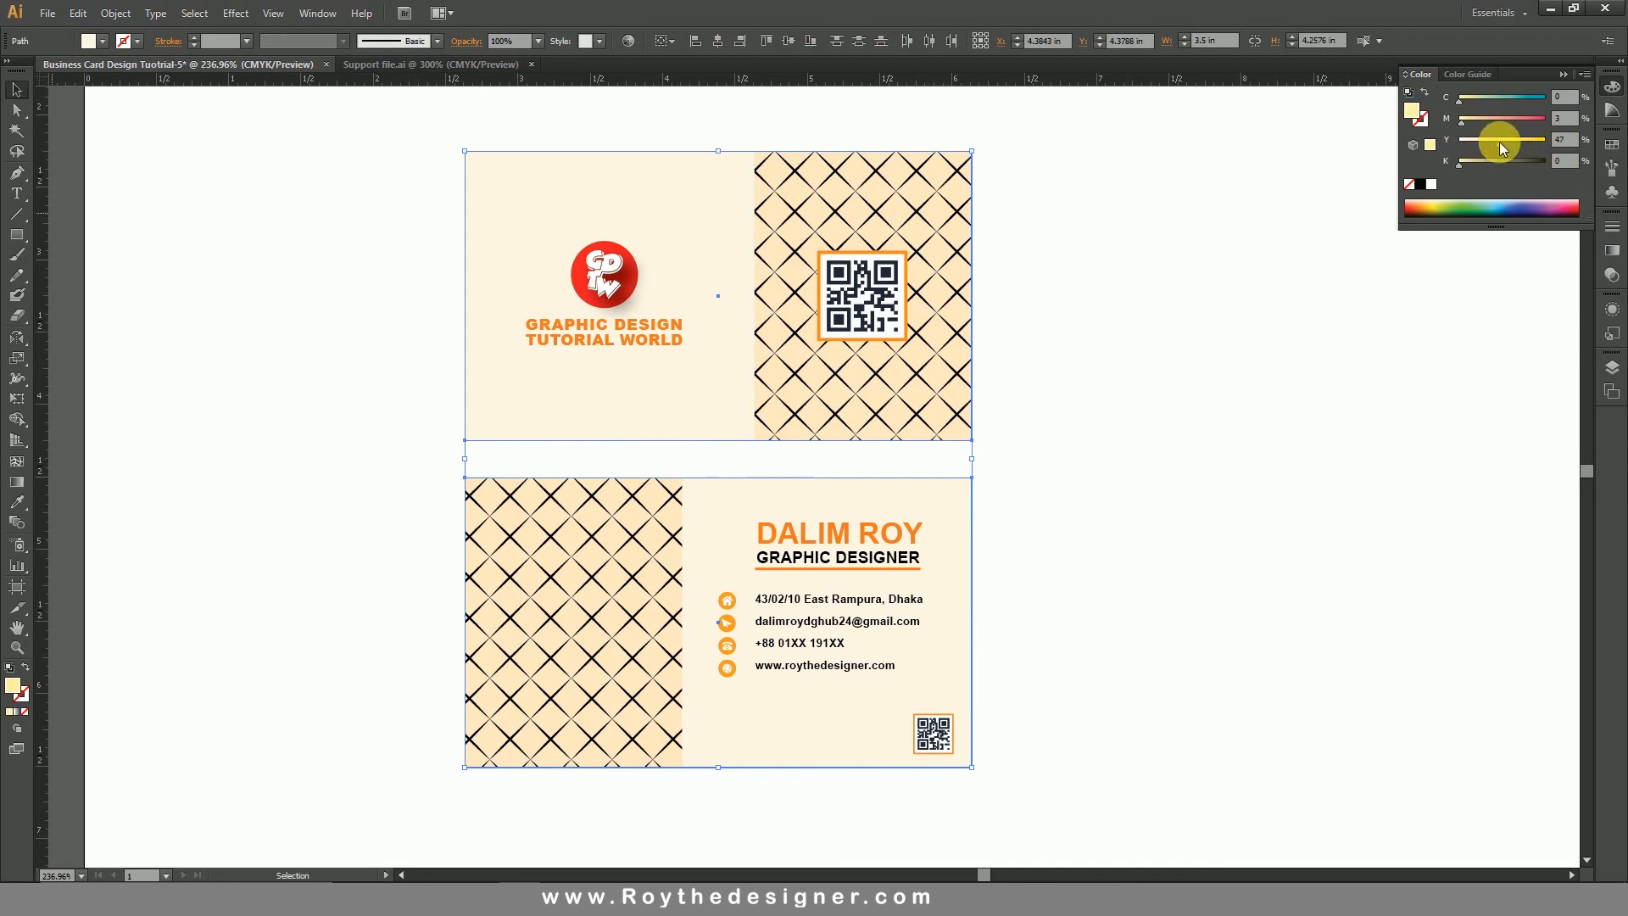
pyautogui.moveTo(1500, 142); pyautogui.dragTo(1468, 145)
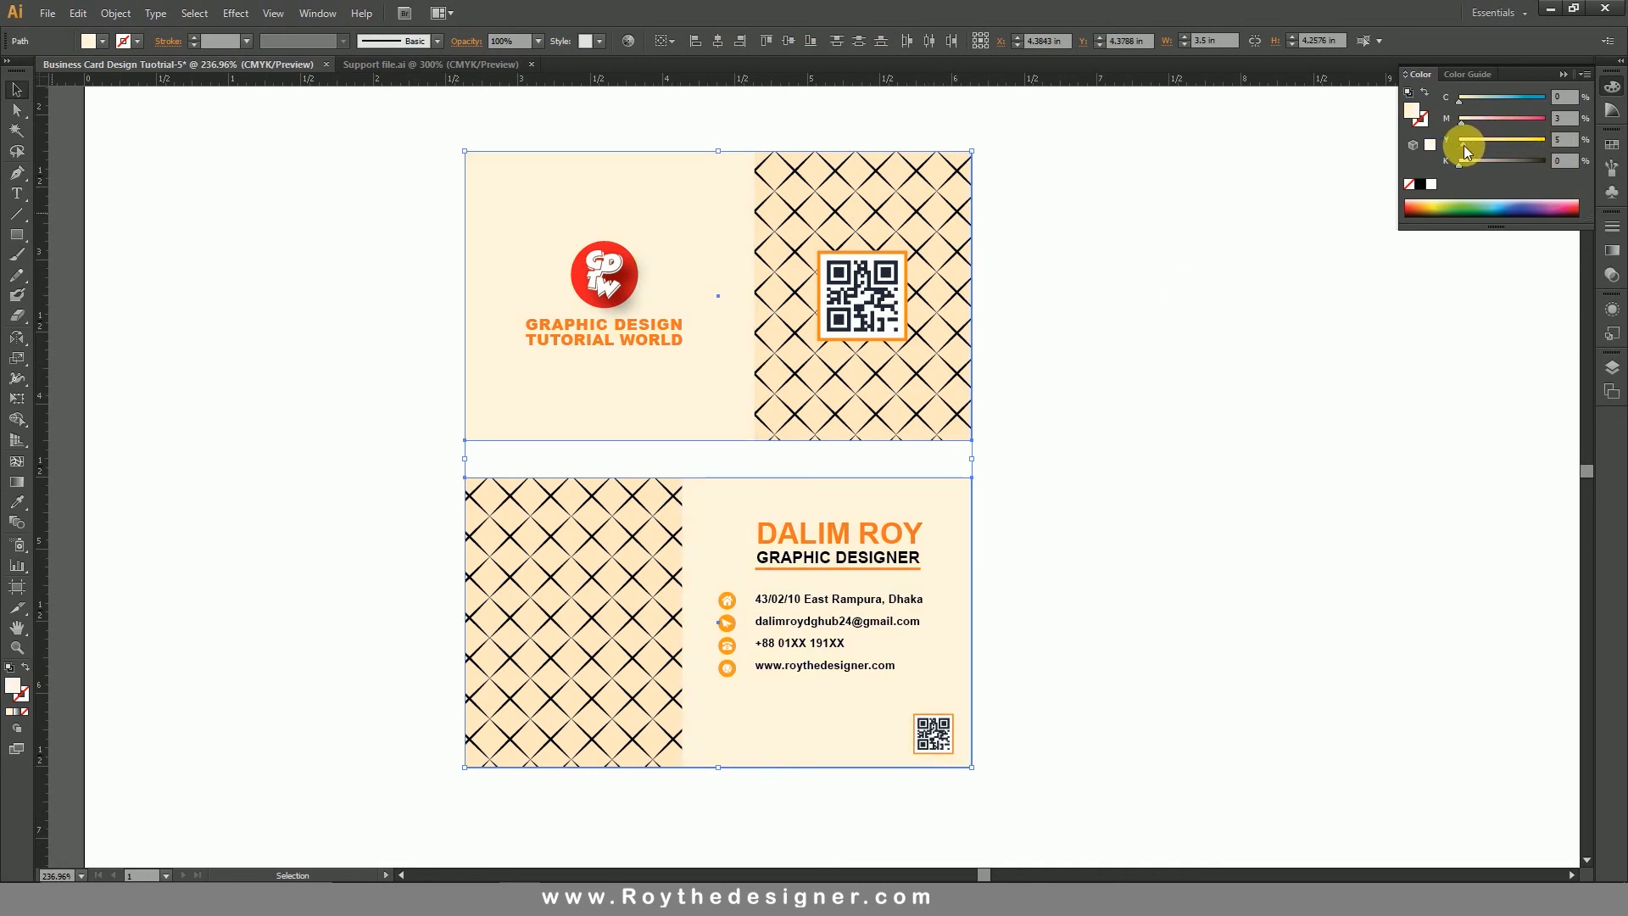
pyautogui.click(1568, 144)
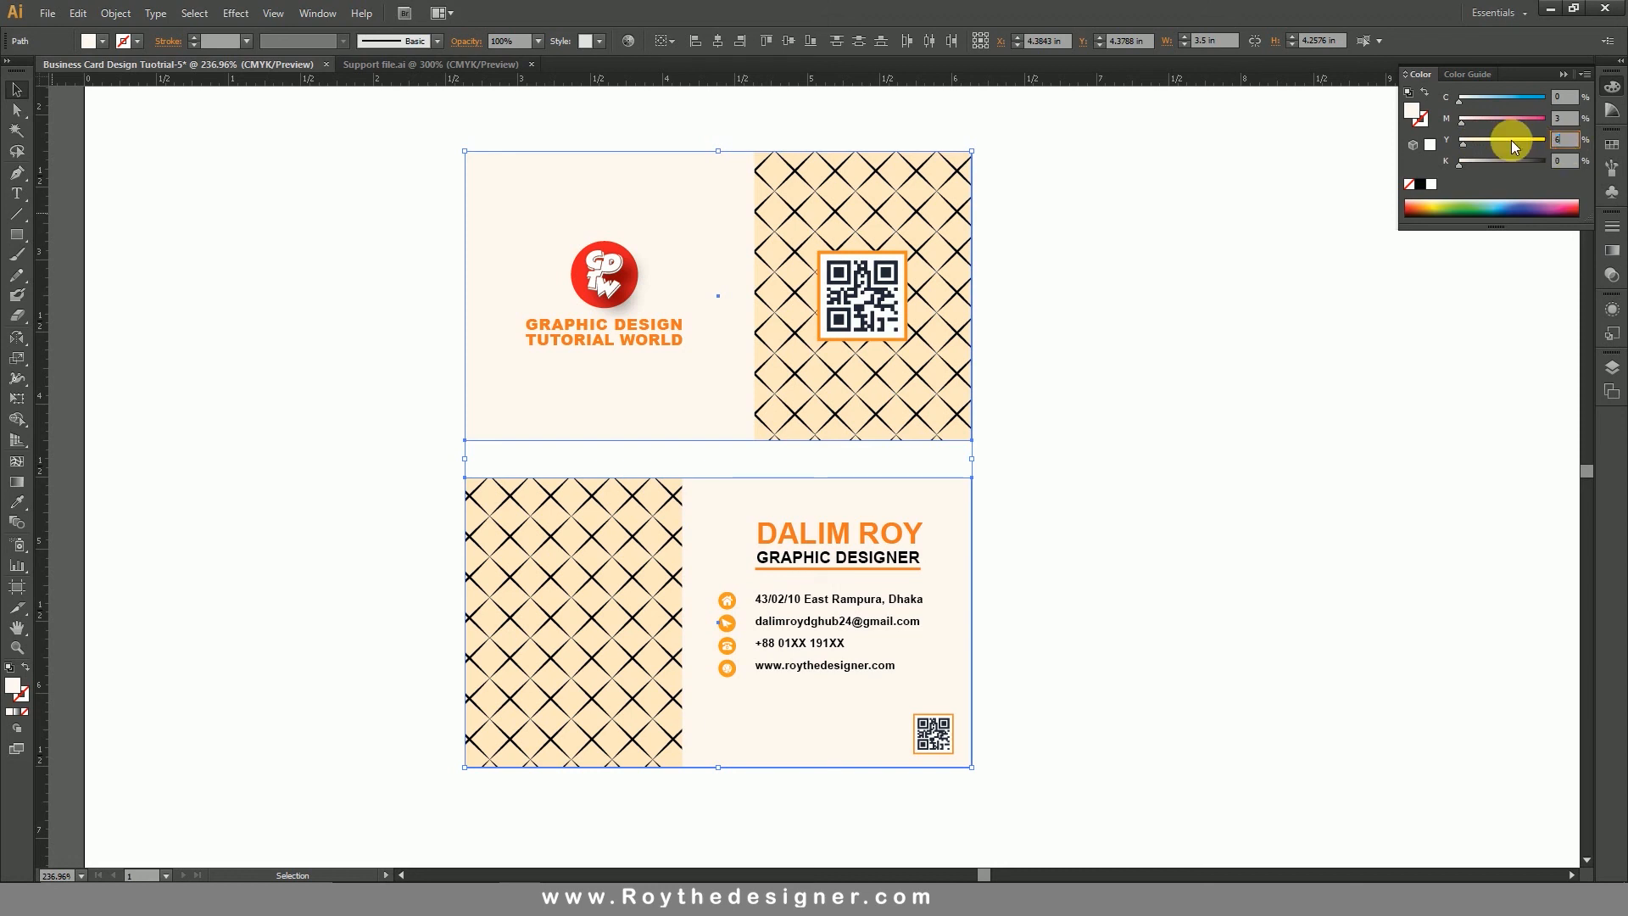
pyautogui.write('6')
pyautogui.click(1137, 527)
pyautogui.keyDown('ctrl'); pyautogui.keyDown('alt'); pyautogui.click(775, 548); pyautogui.keyUp('alt'); pyautogui.keyUp('ctrl')
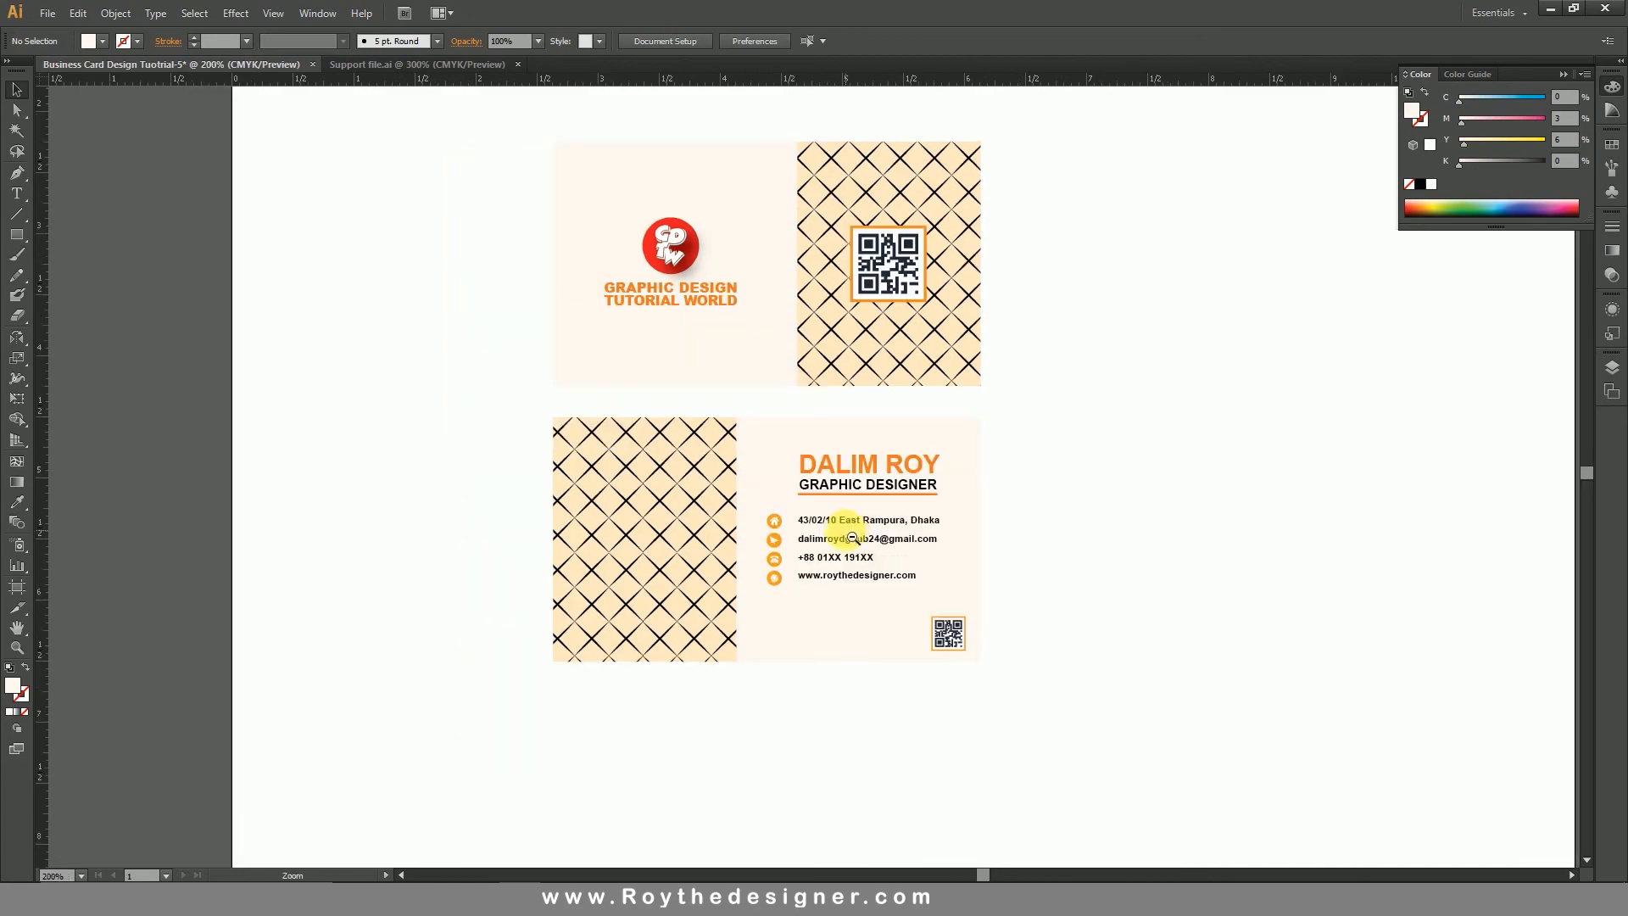
pyautogui.moveTo(1108, 460); pyautogui.dragTo(1111, 501)
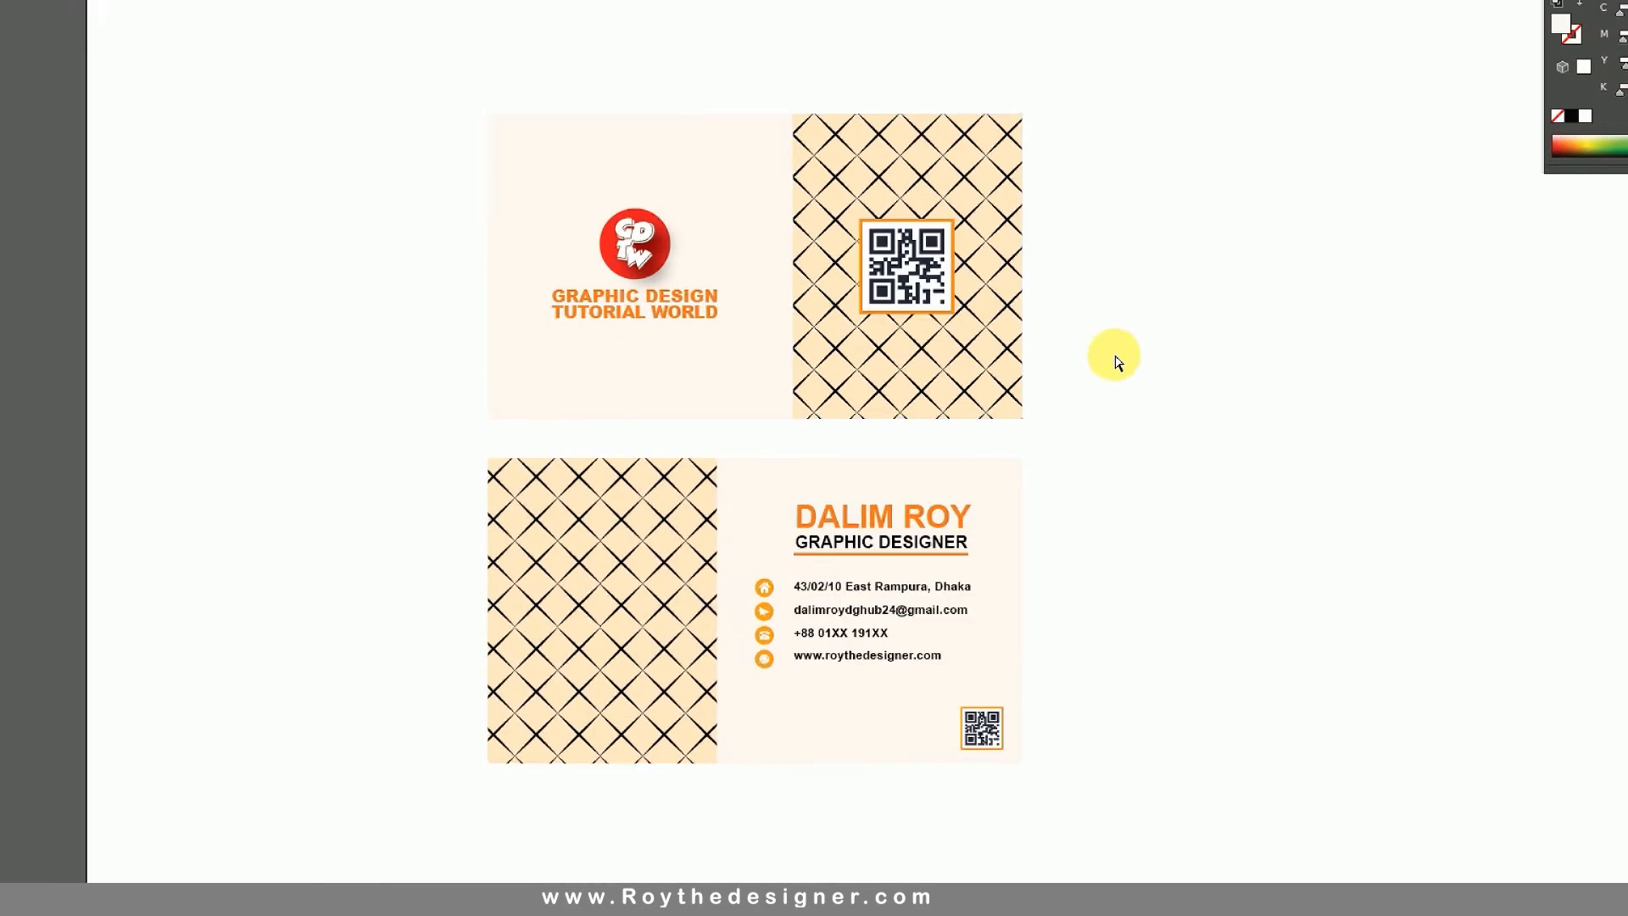